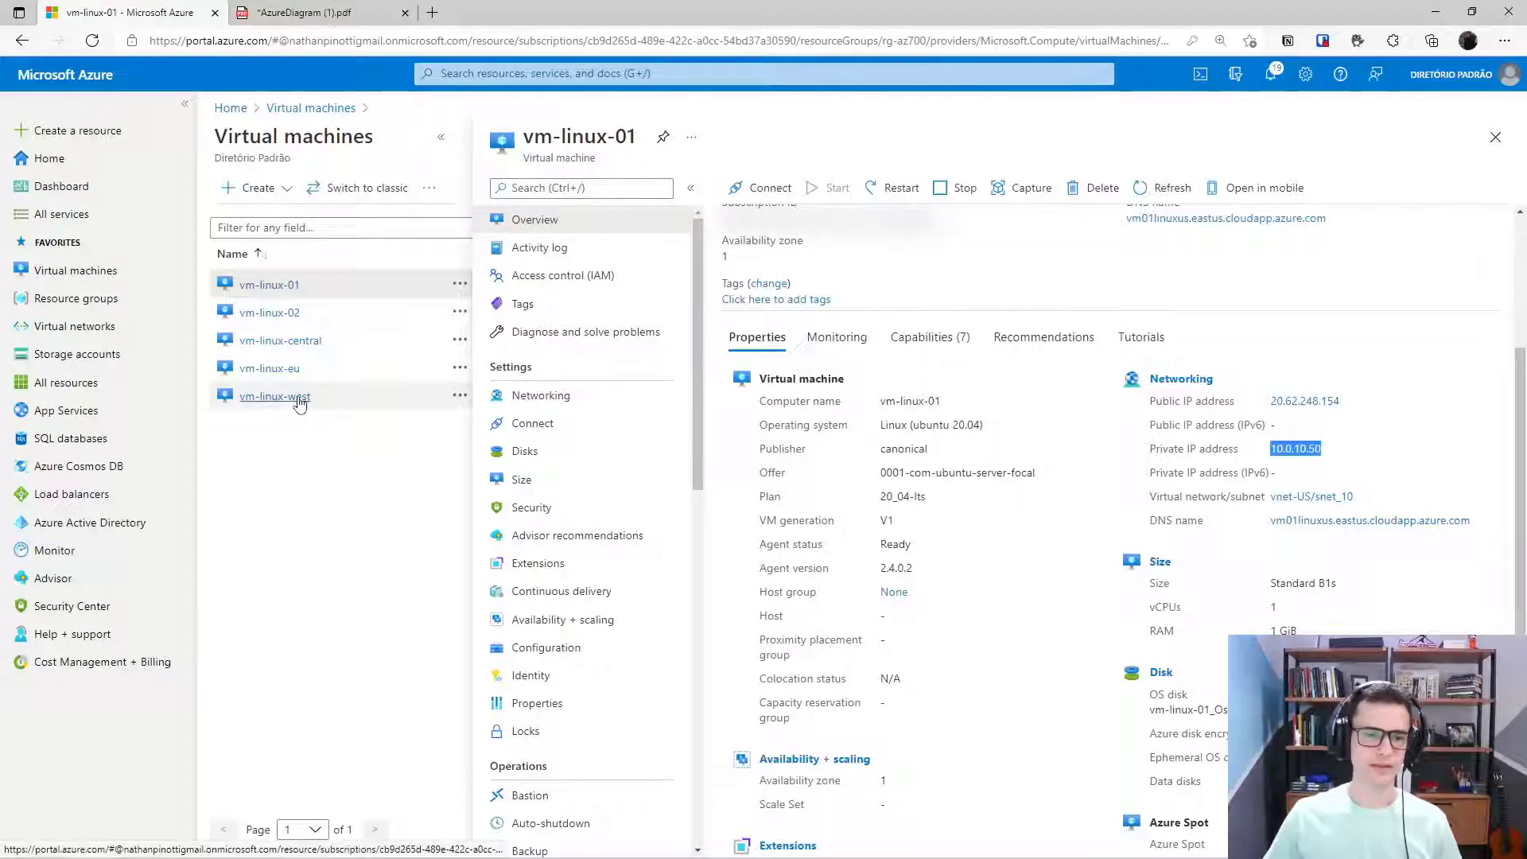
Open the vm-linux-west virtual machine and examine its private IP address
click(299, 404)
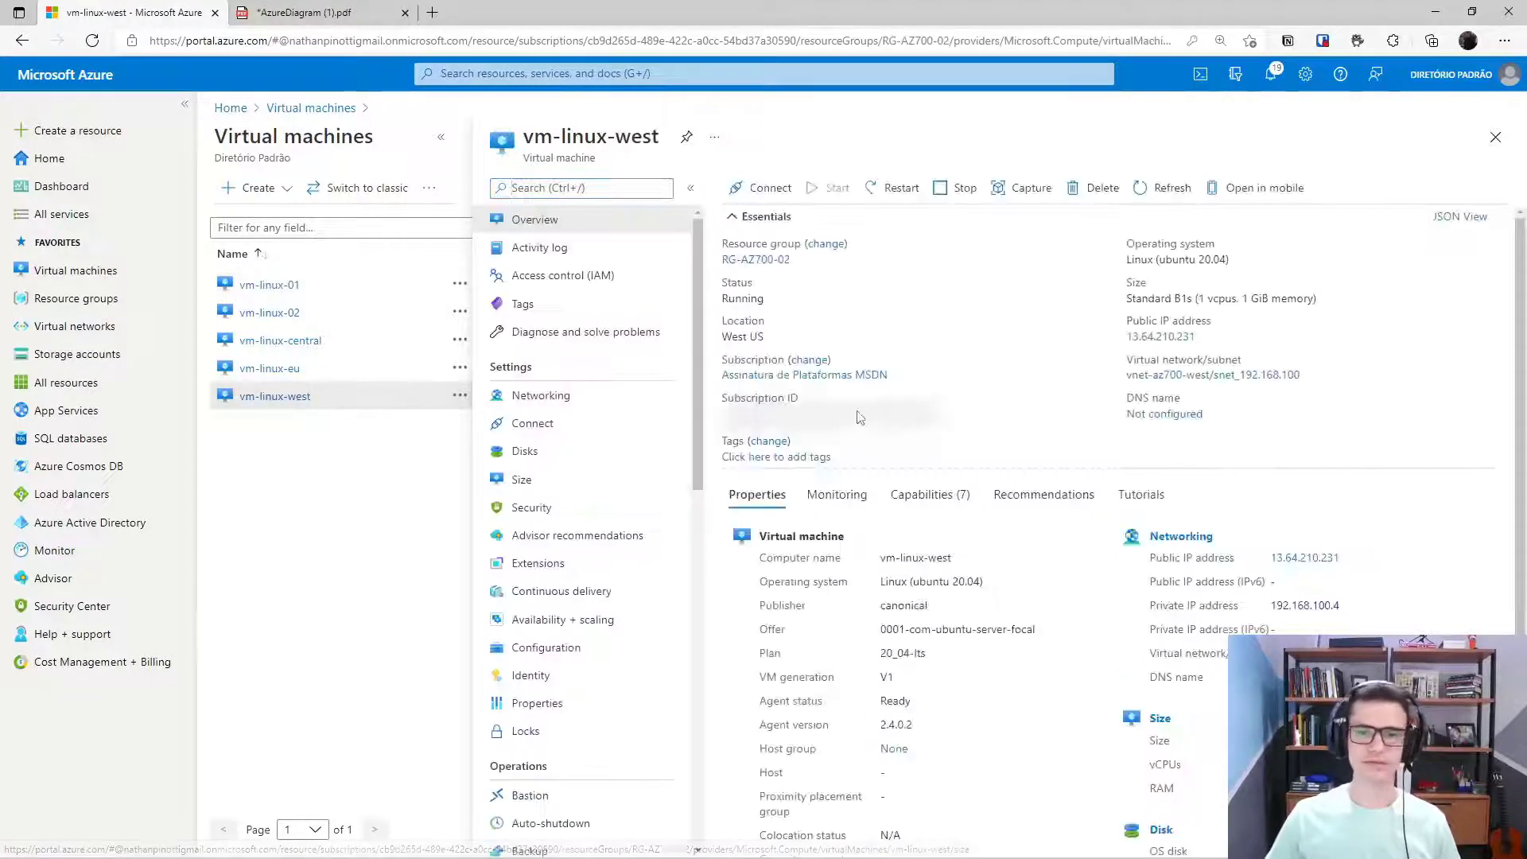
drag(1344, 606, 1224, 612)
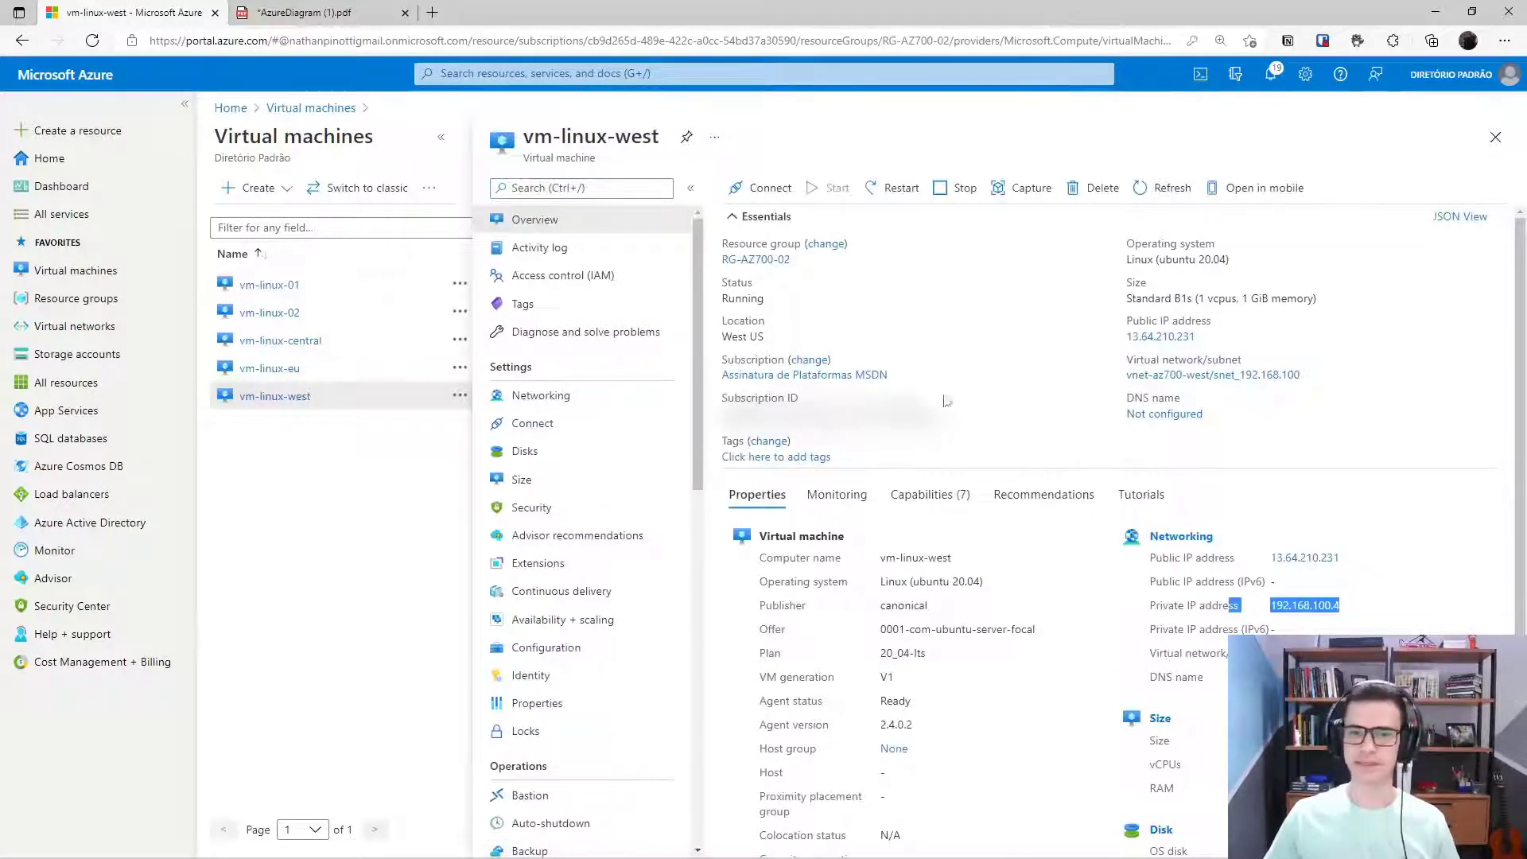
drag(1358, 609, 1270, 609)
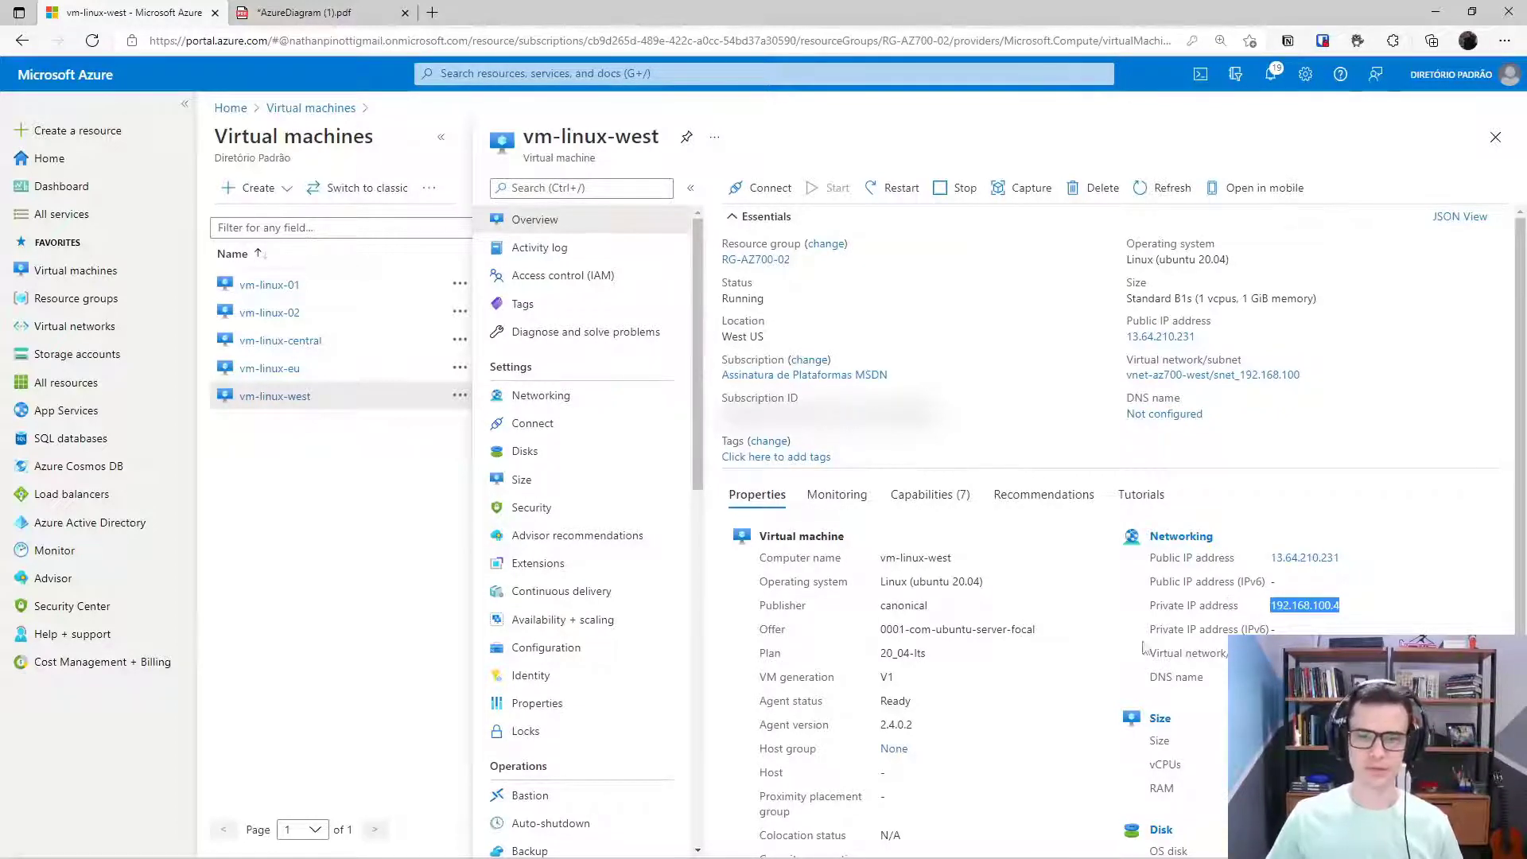
Open the vnet-US virtual network and review its peerings and address space
click(128, 328)
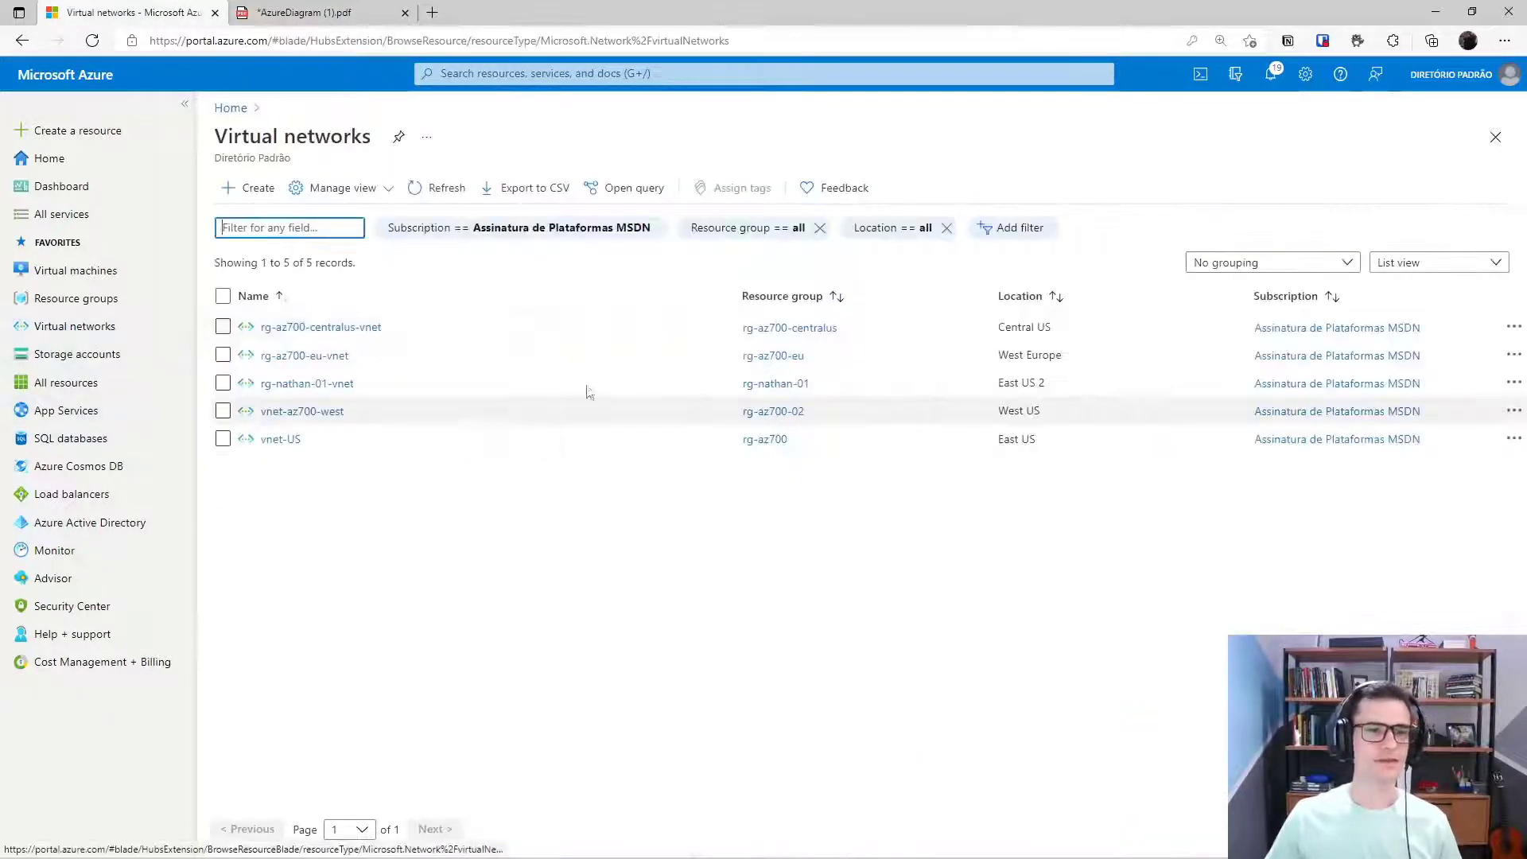
click(293, 445)
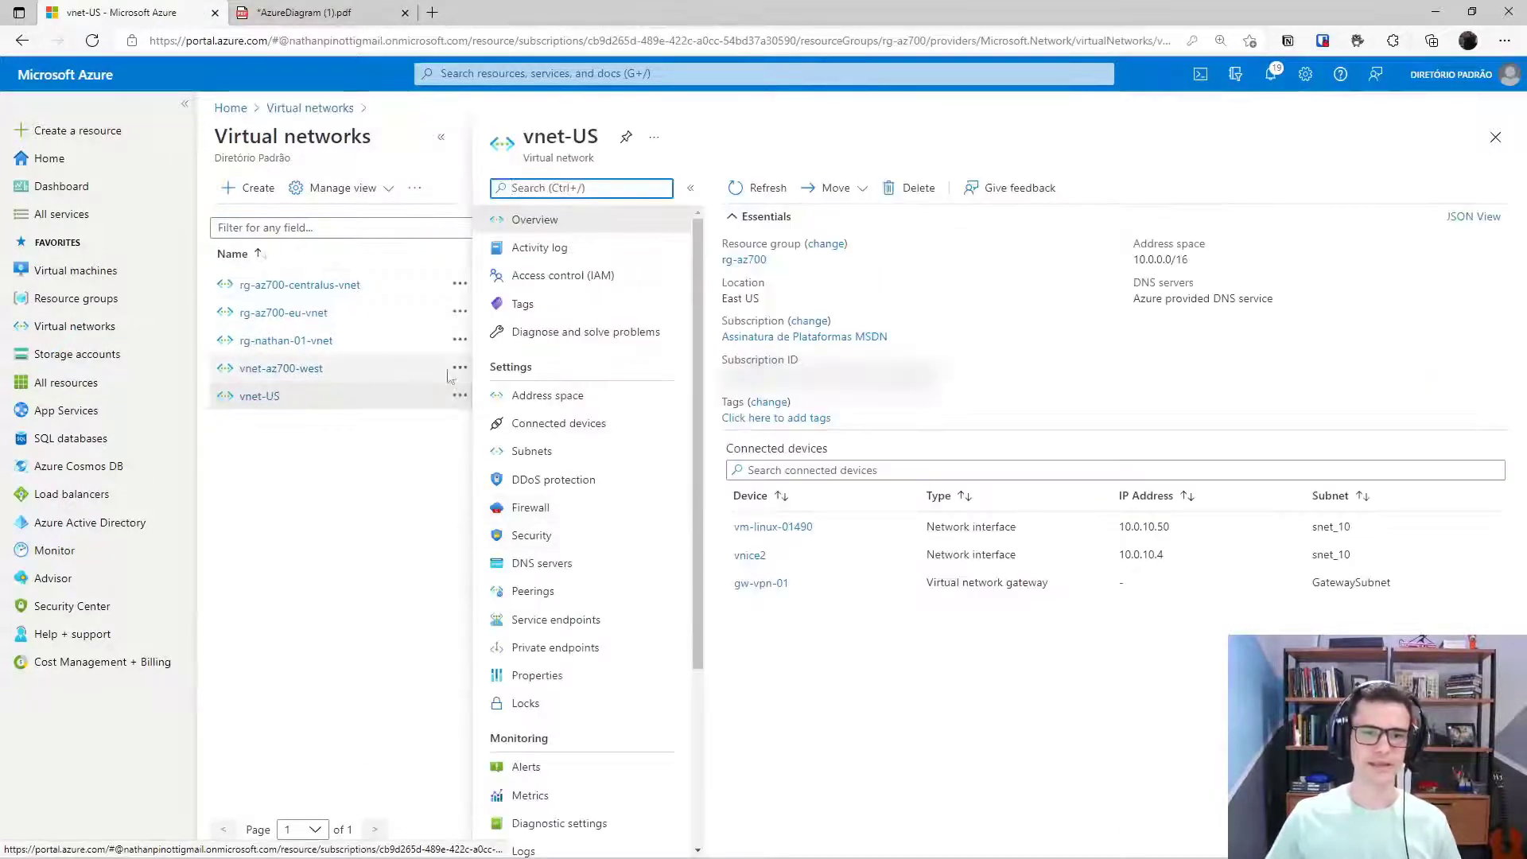
click(535, 594)
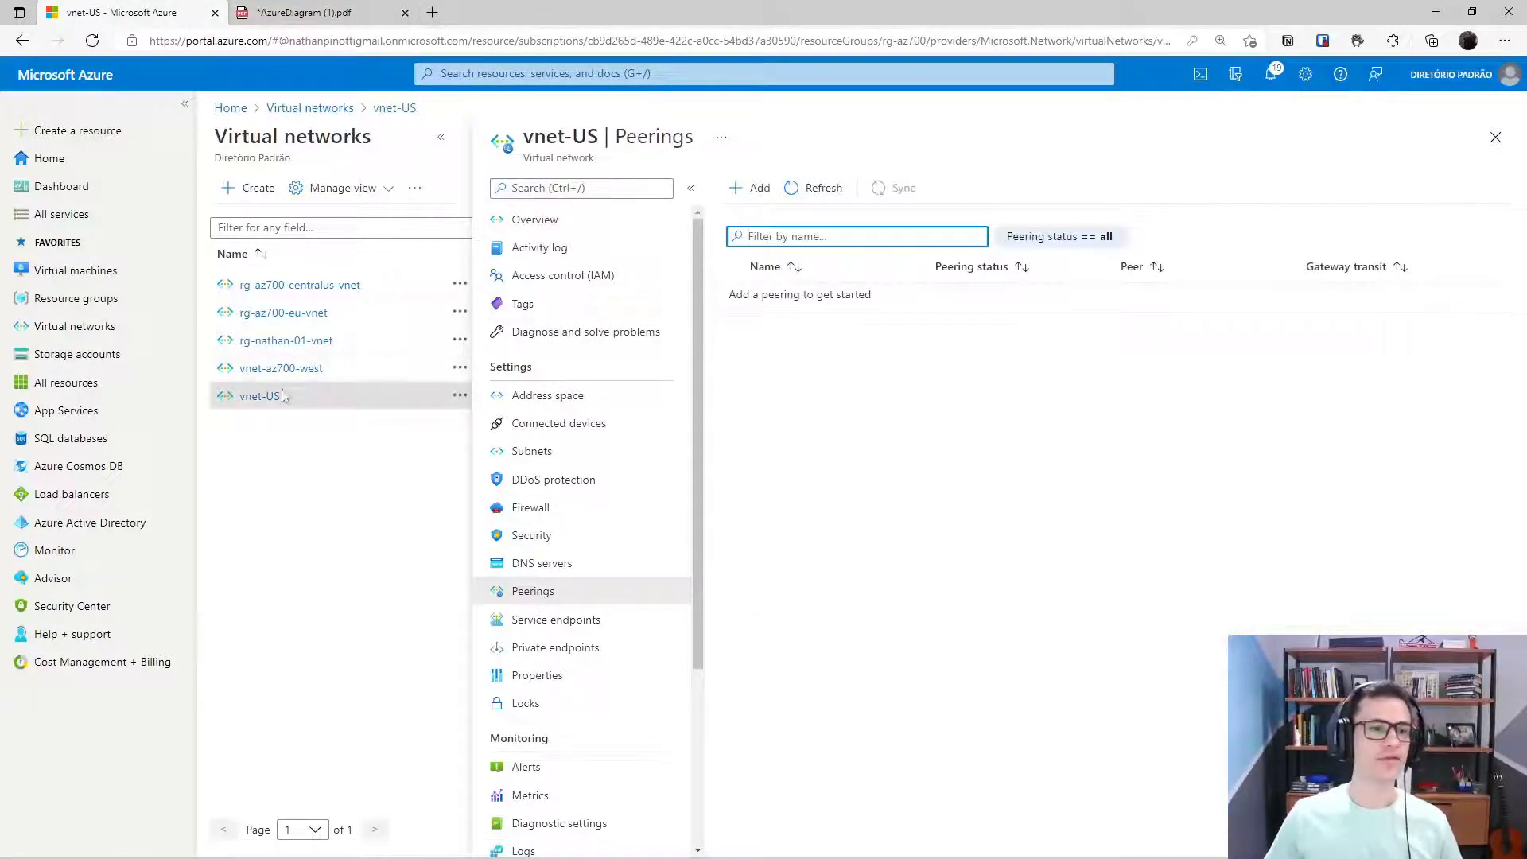
click(522, 405)
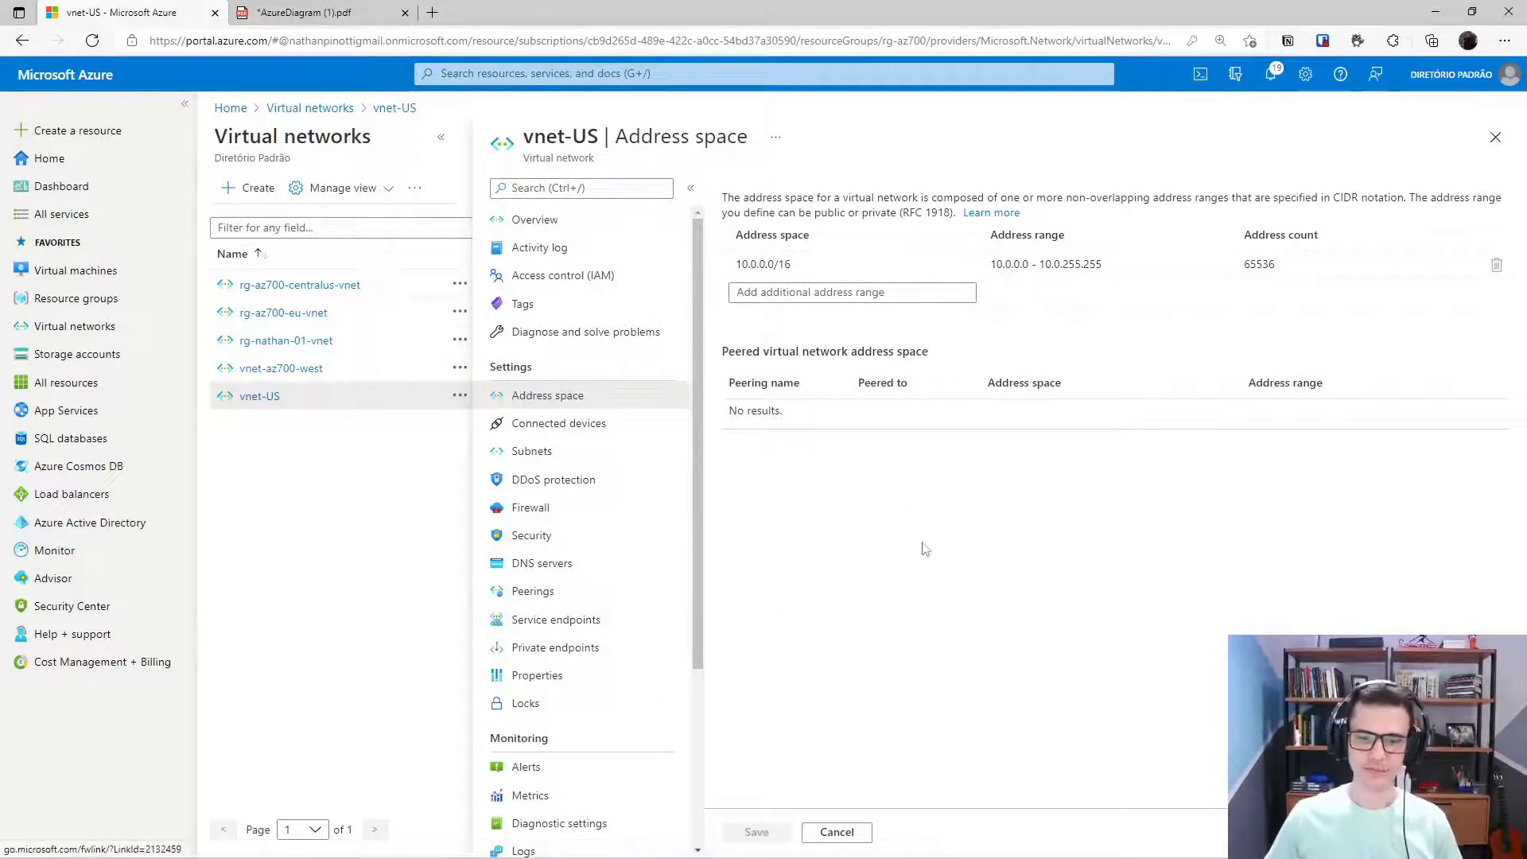
Switch to the vm-linux-west terminal and clear the earlier ping output
key(alt+Tab)
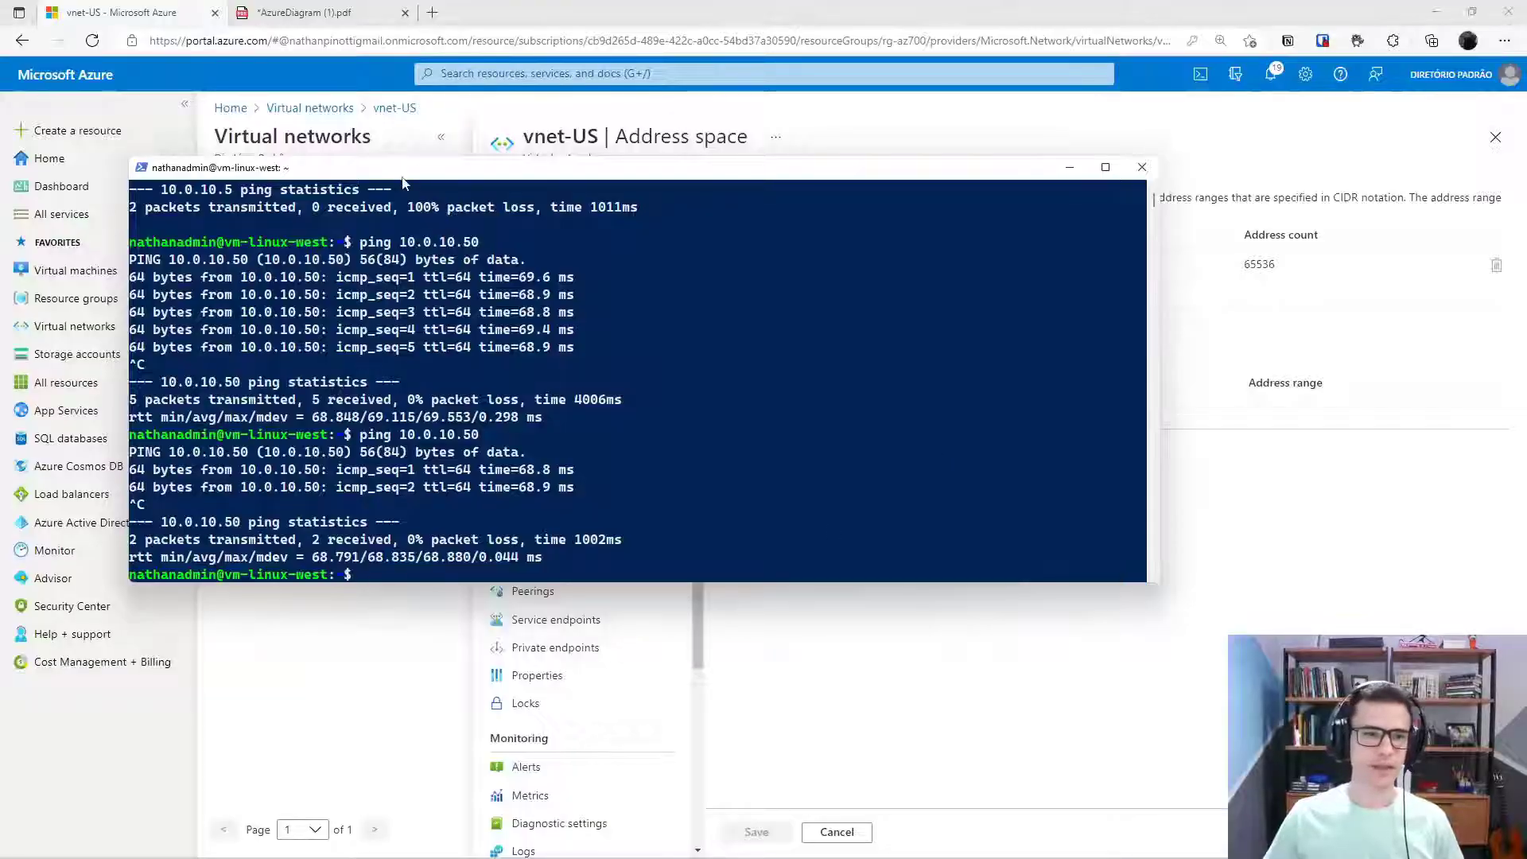
drag(403, 178, 628, 184)
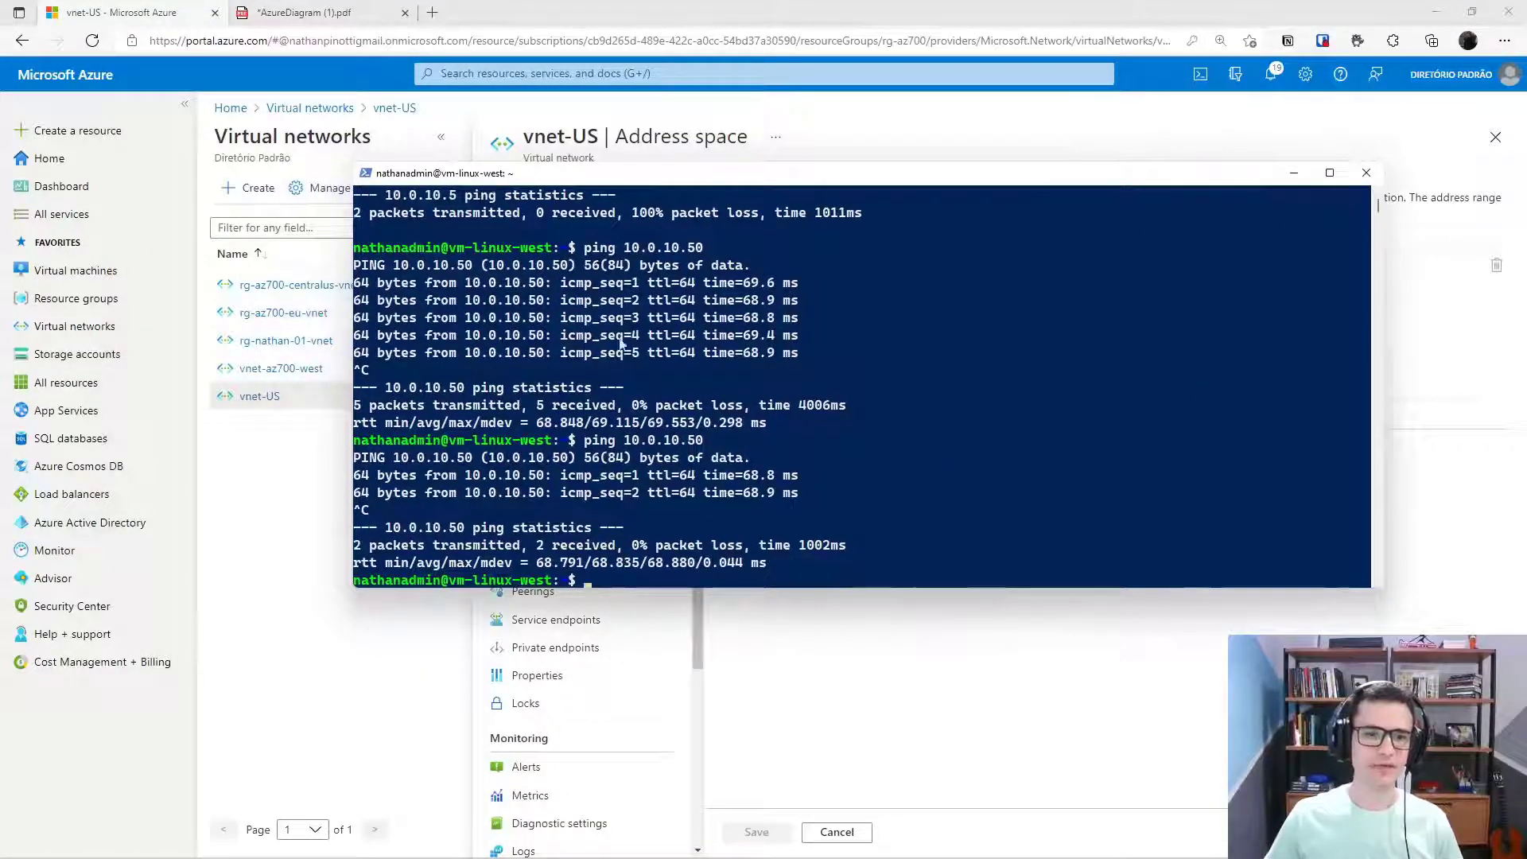
drag(511, 283, 701, 337)
click(746, 351)
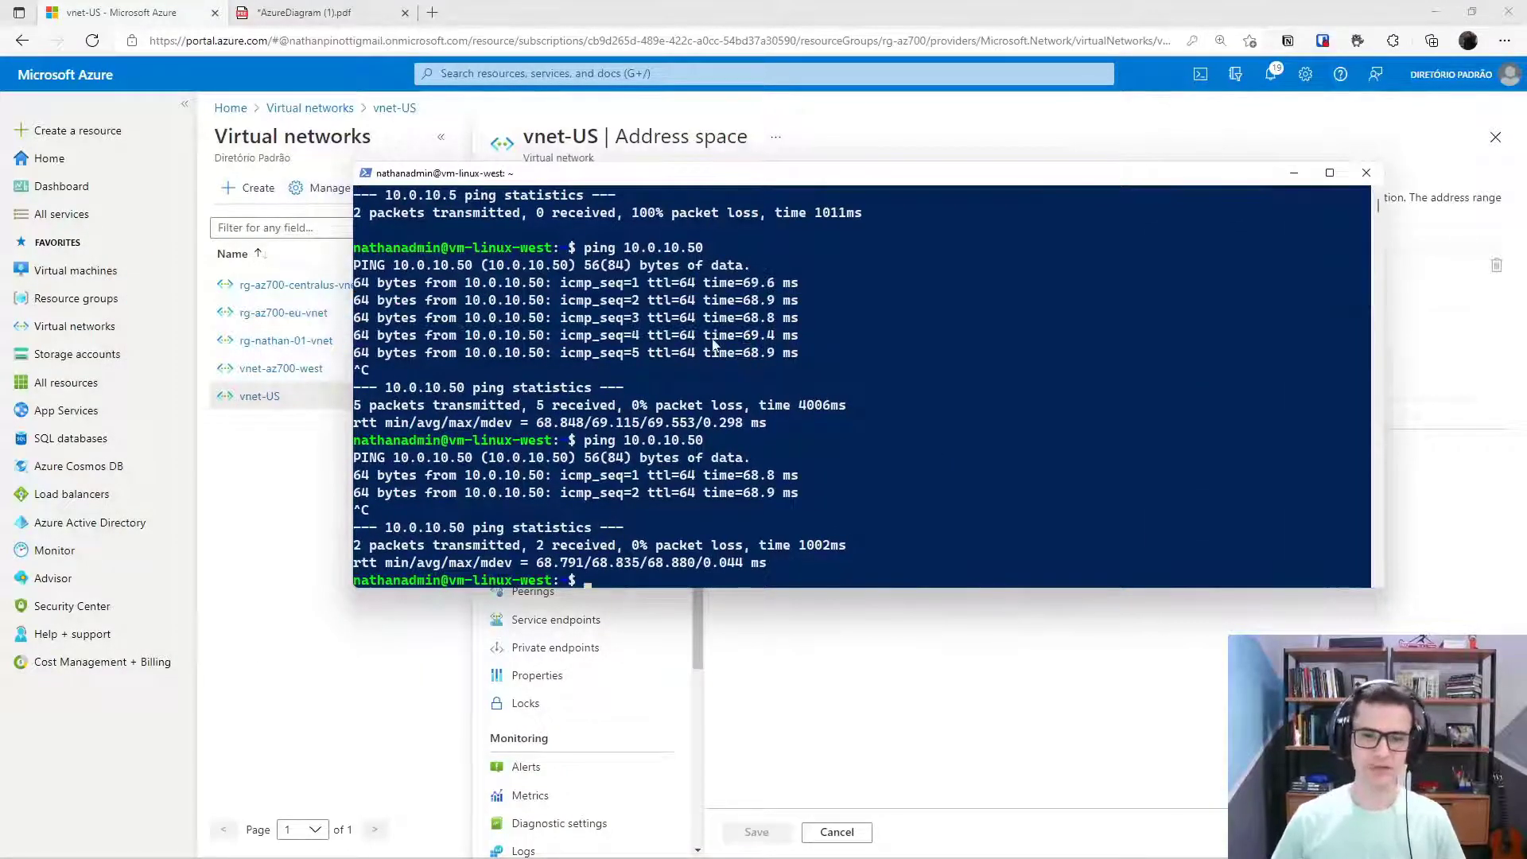
text(clear)
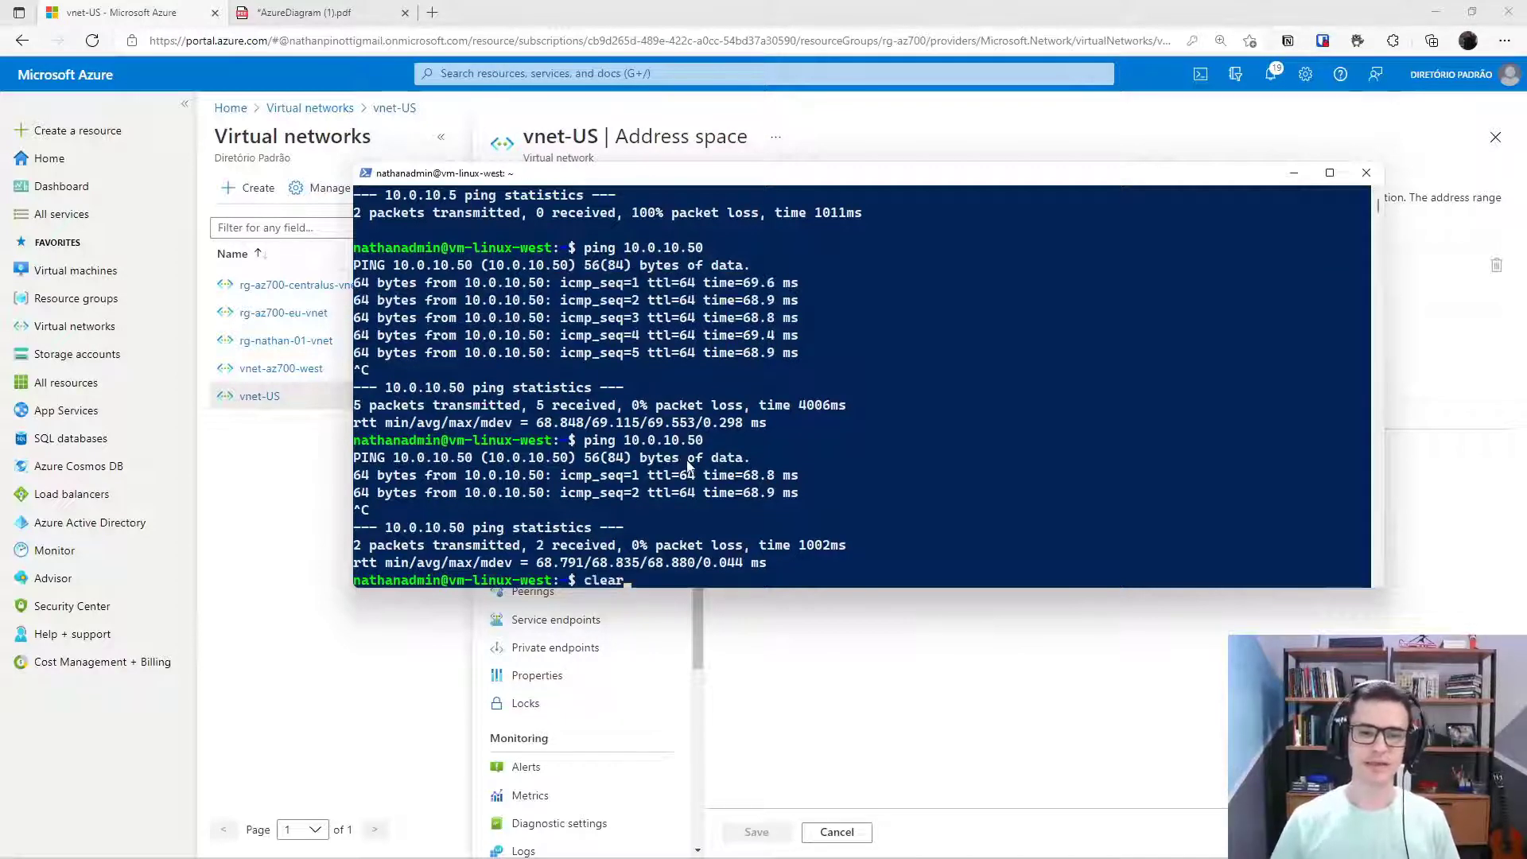
key(Return)
Ping the private address 10.0.10.50 from vm-linux-west
text(ping)
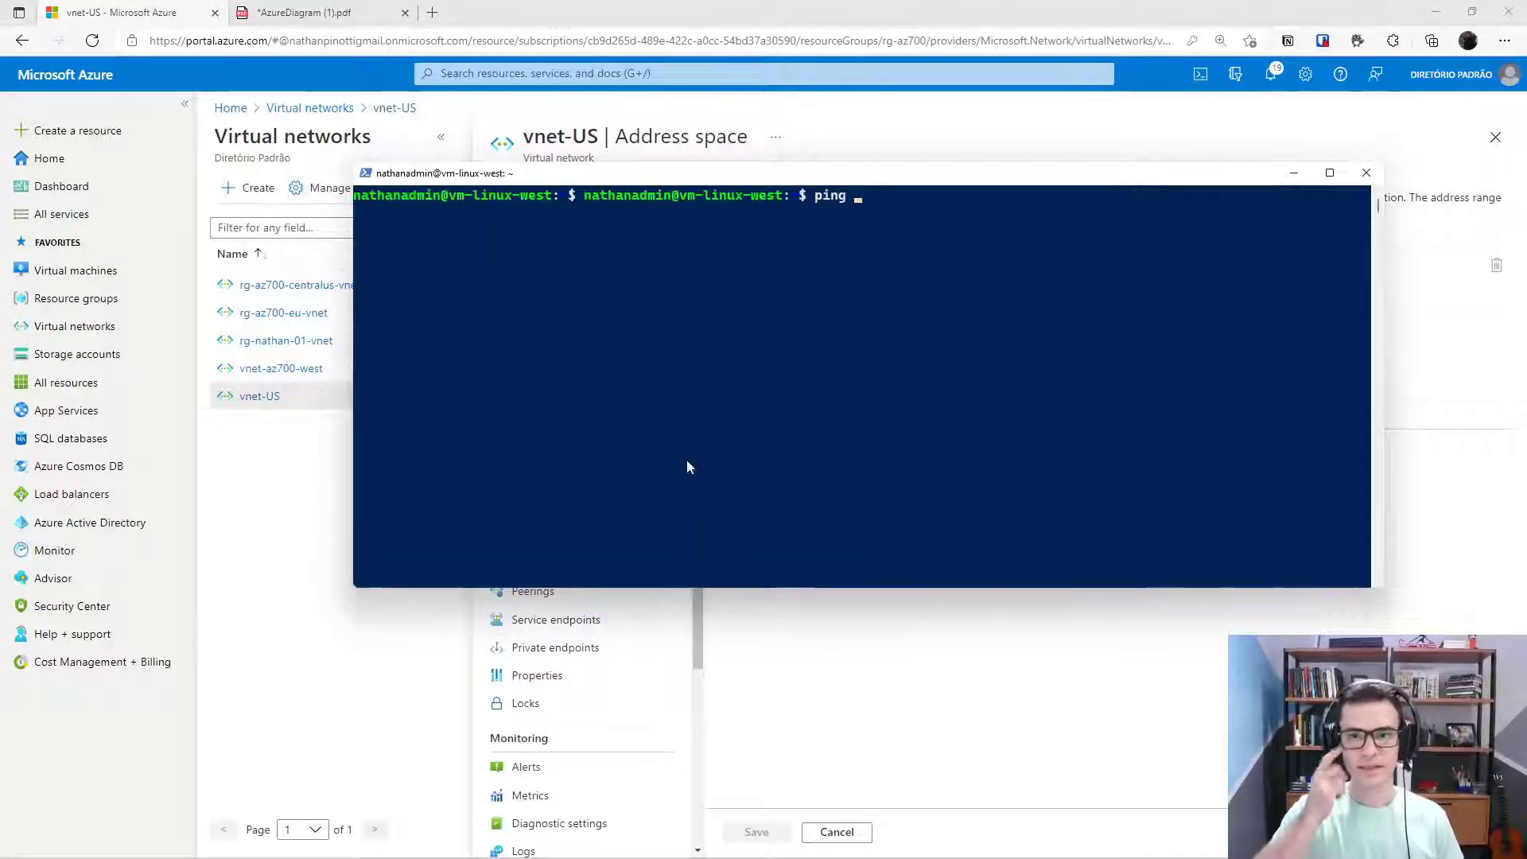
text( 1)
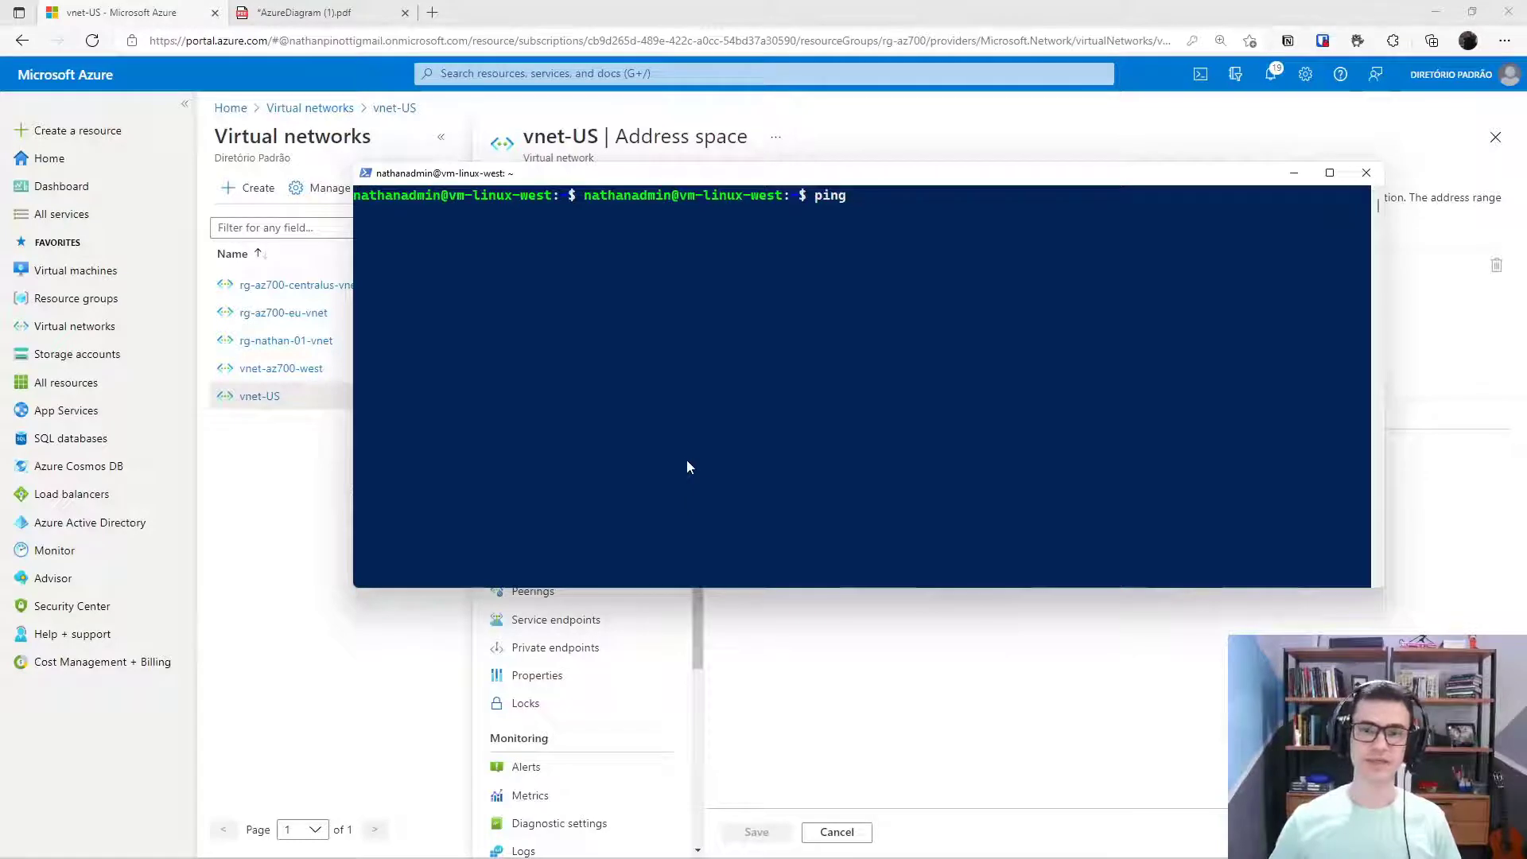
text(0.0.10.50)
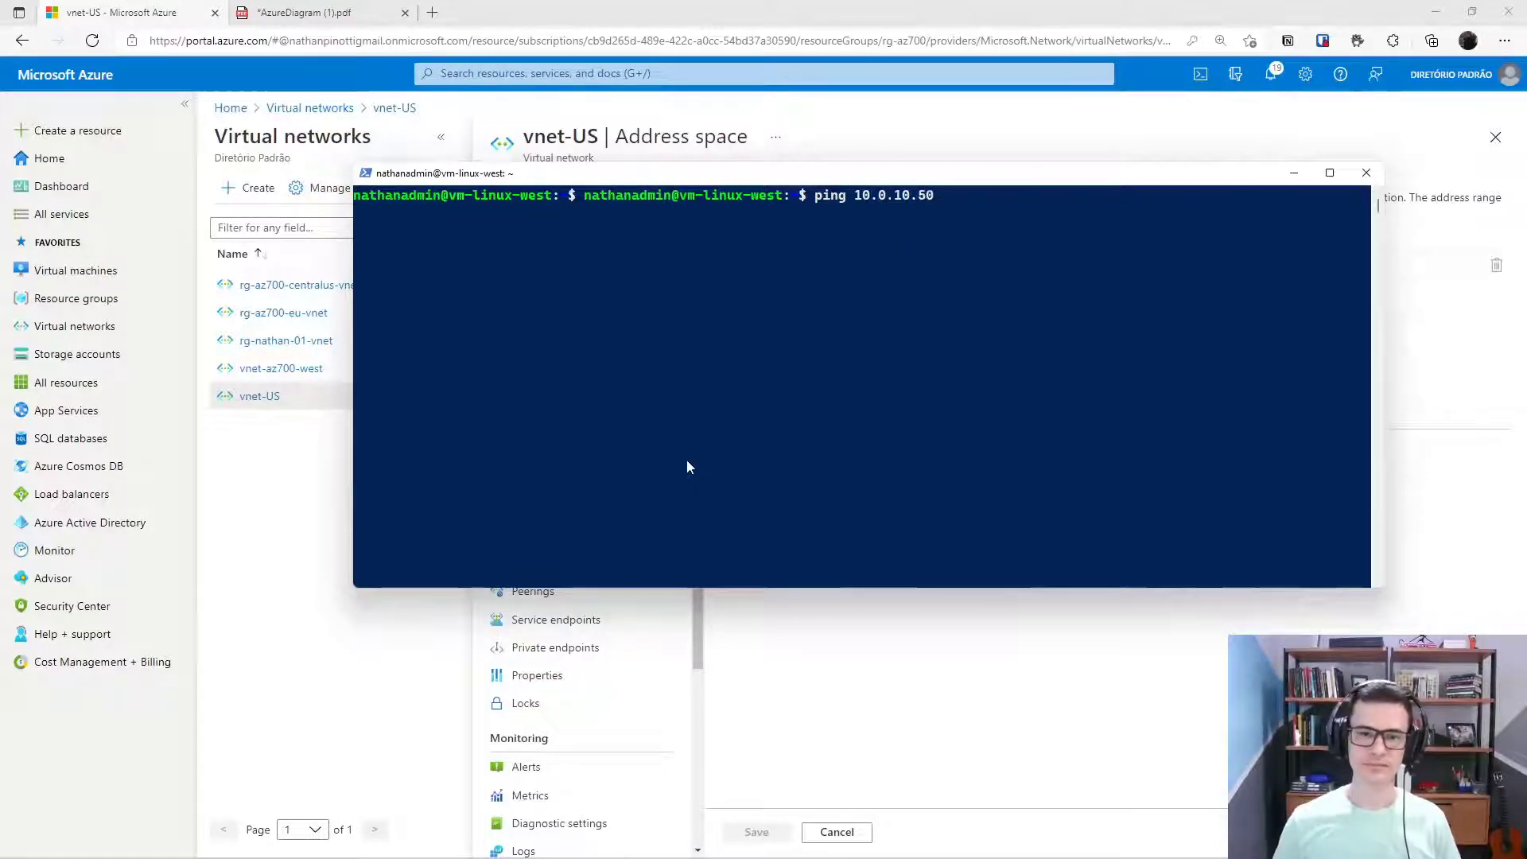
key(Return)
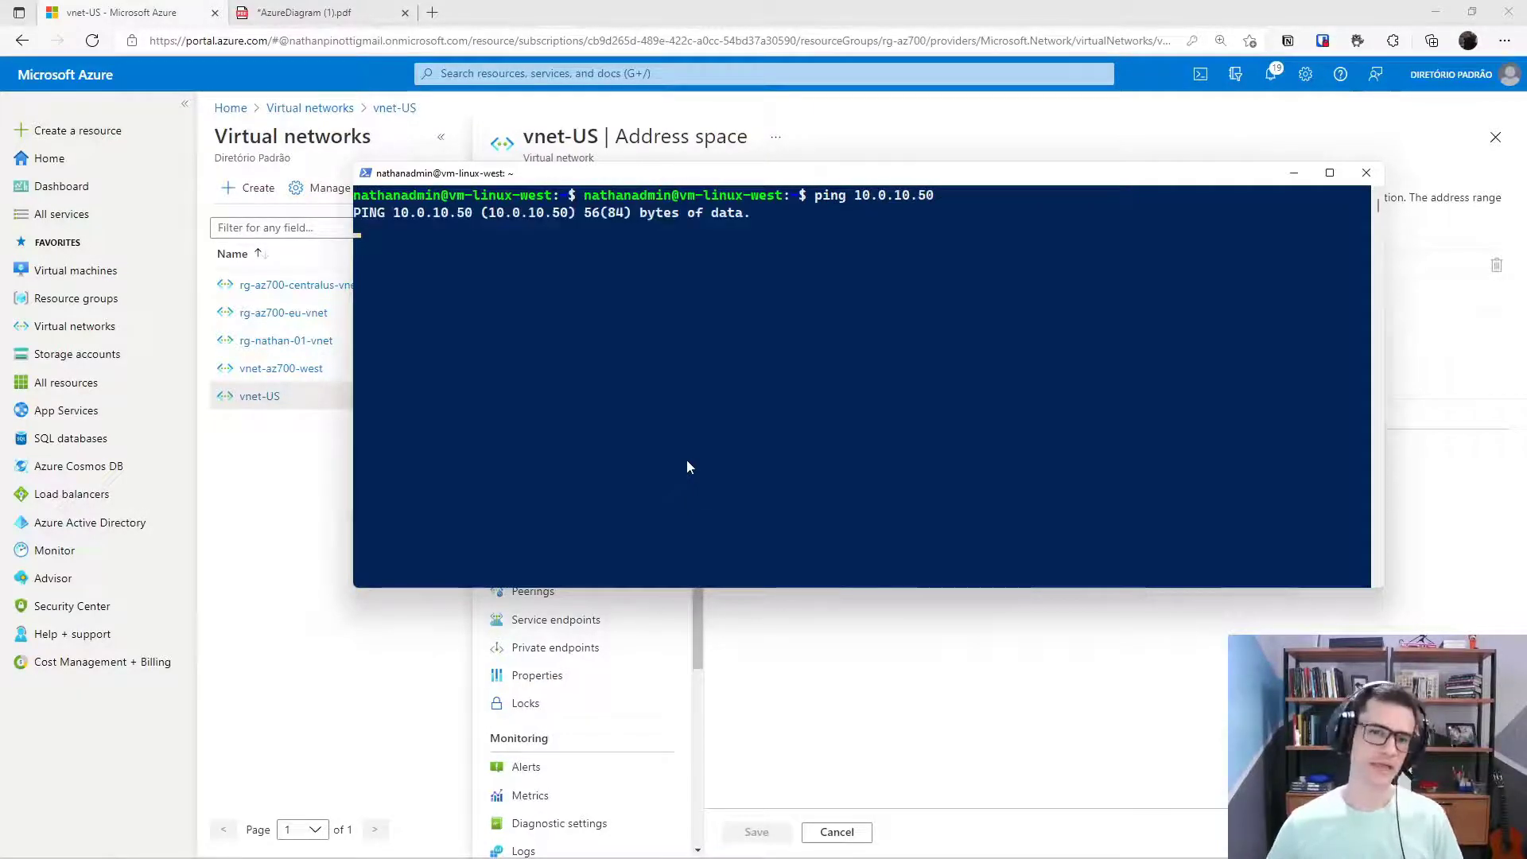
Return to the Azure portal and start a new peering on vnet-US with the link name vnetus-to-vnetwest
click(817, 674)
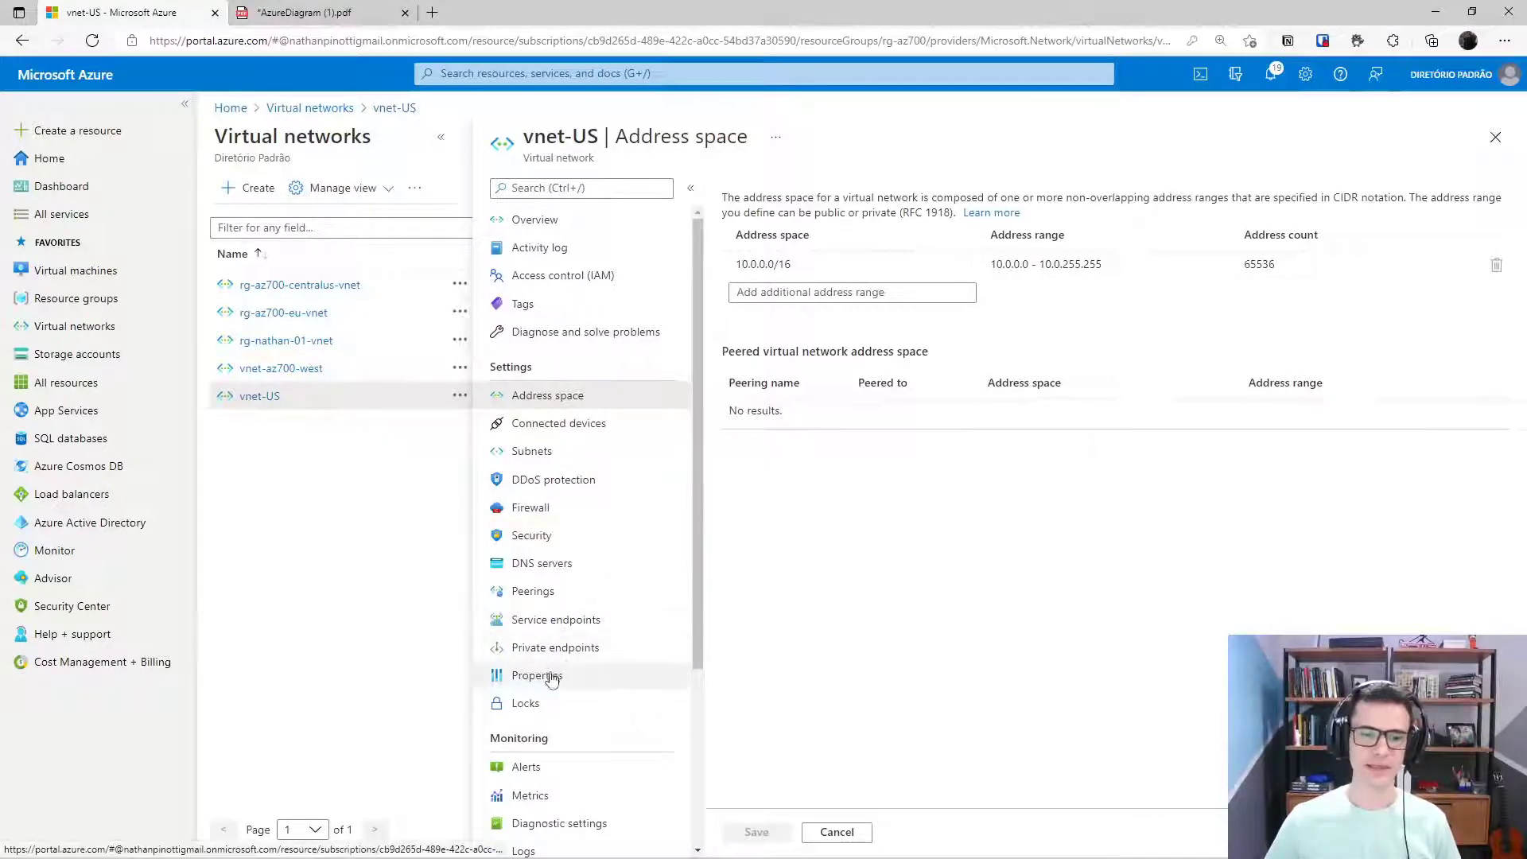
click(641, 595)
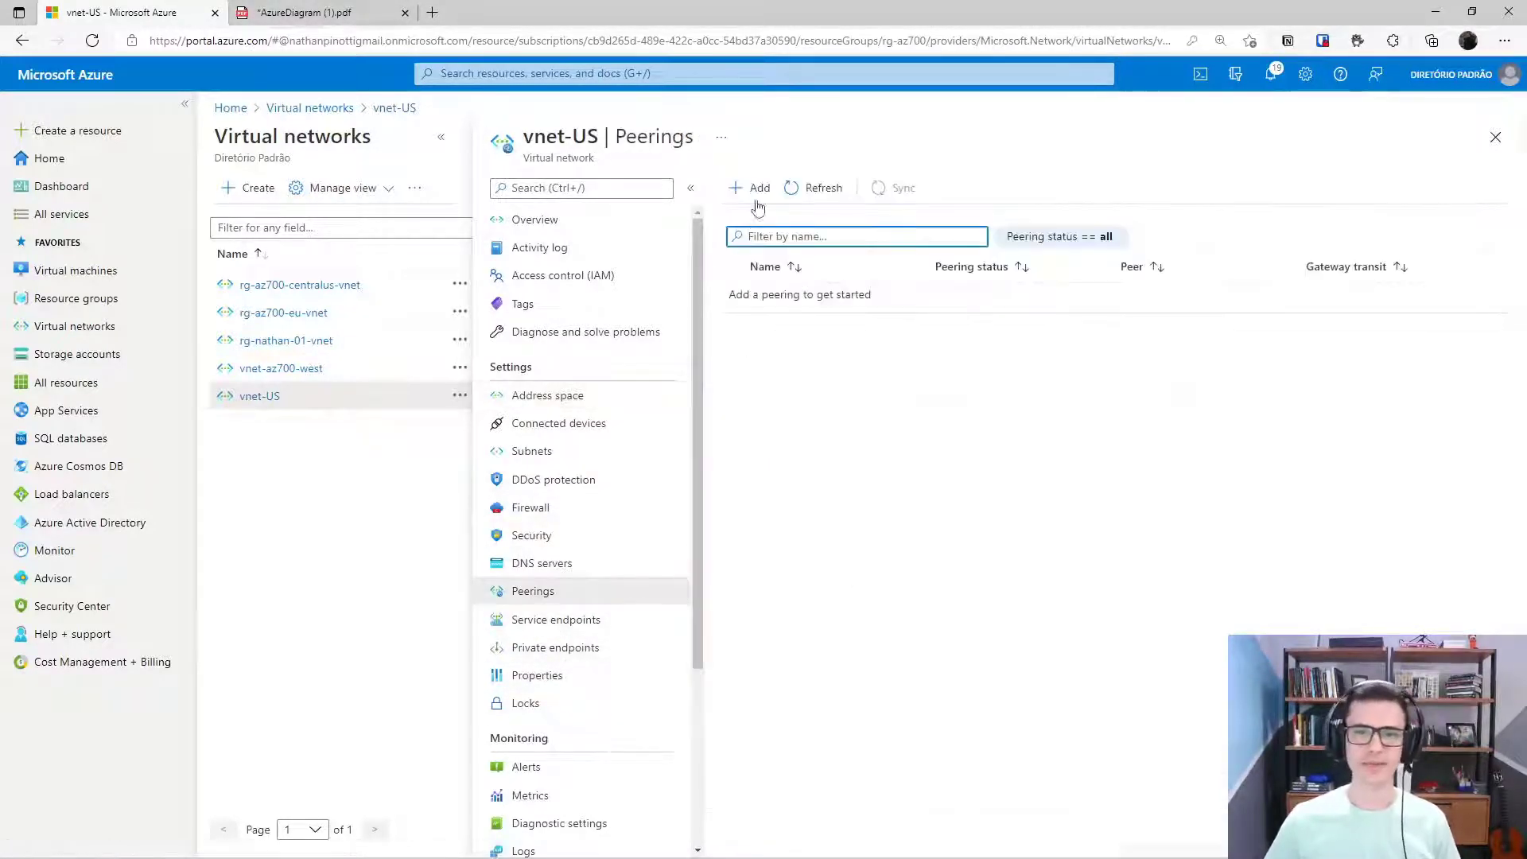
click(750, 187)
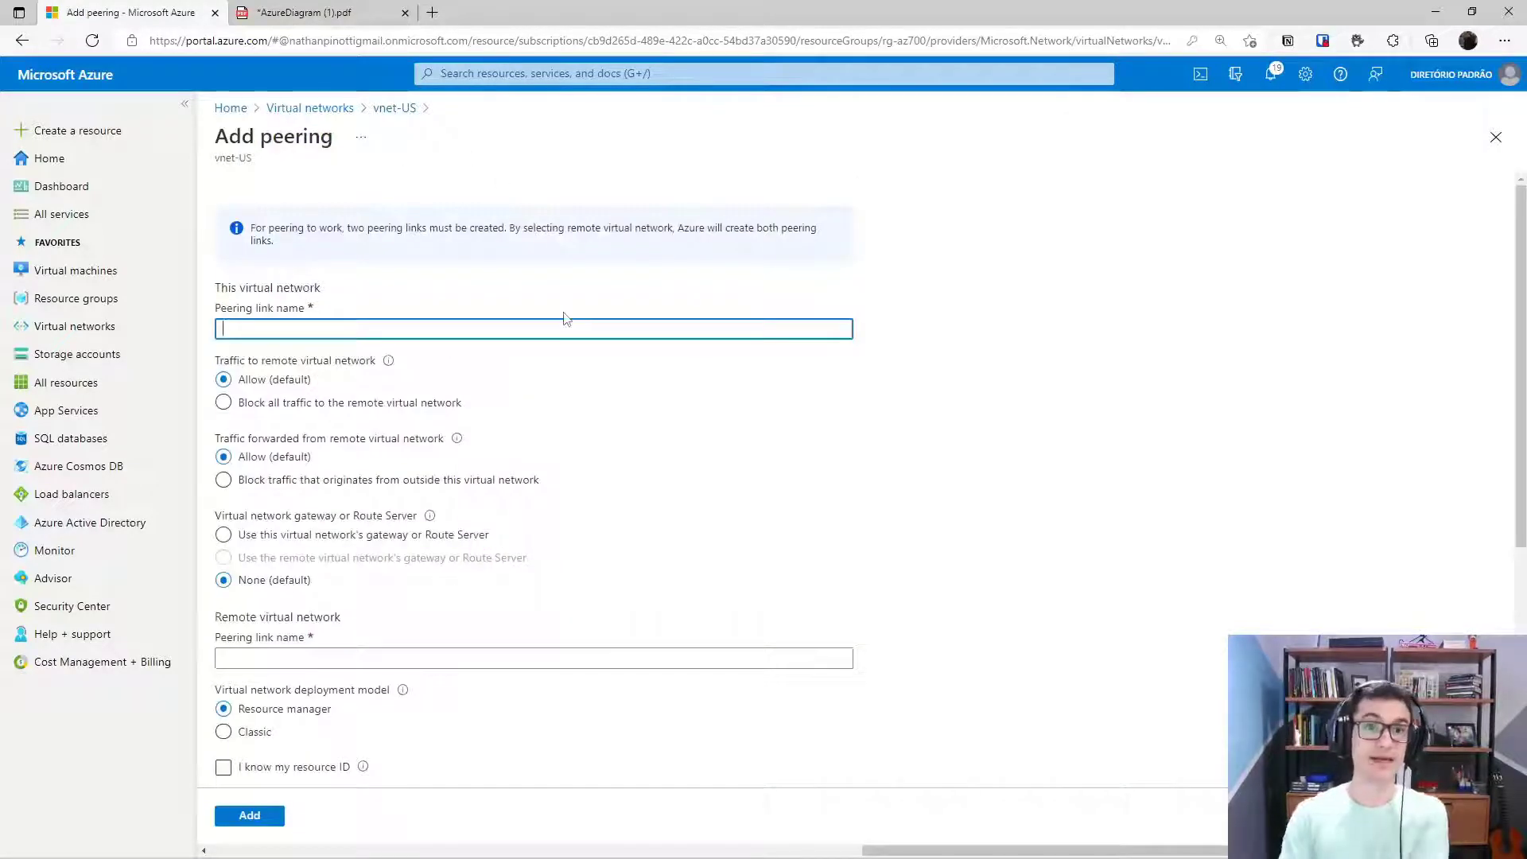
text(vnetus-)
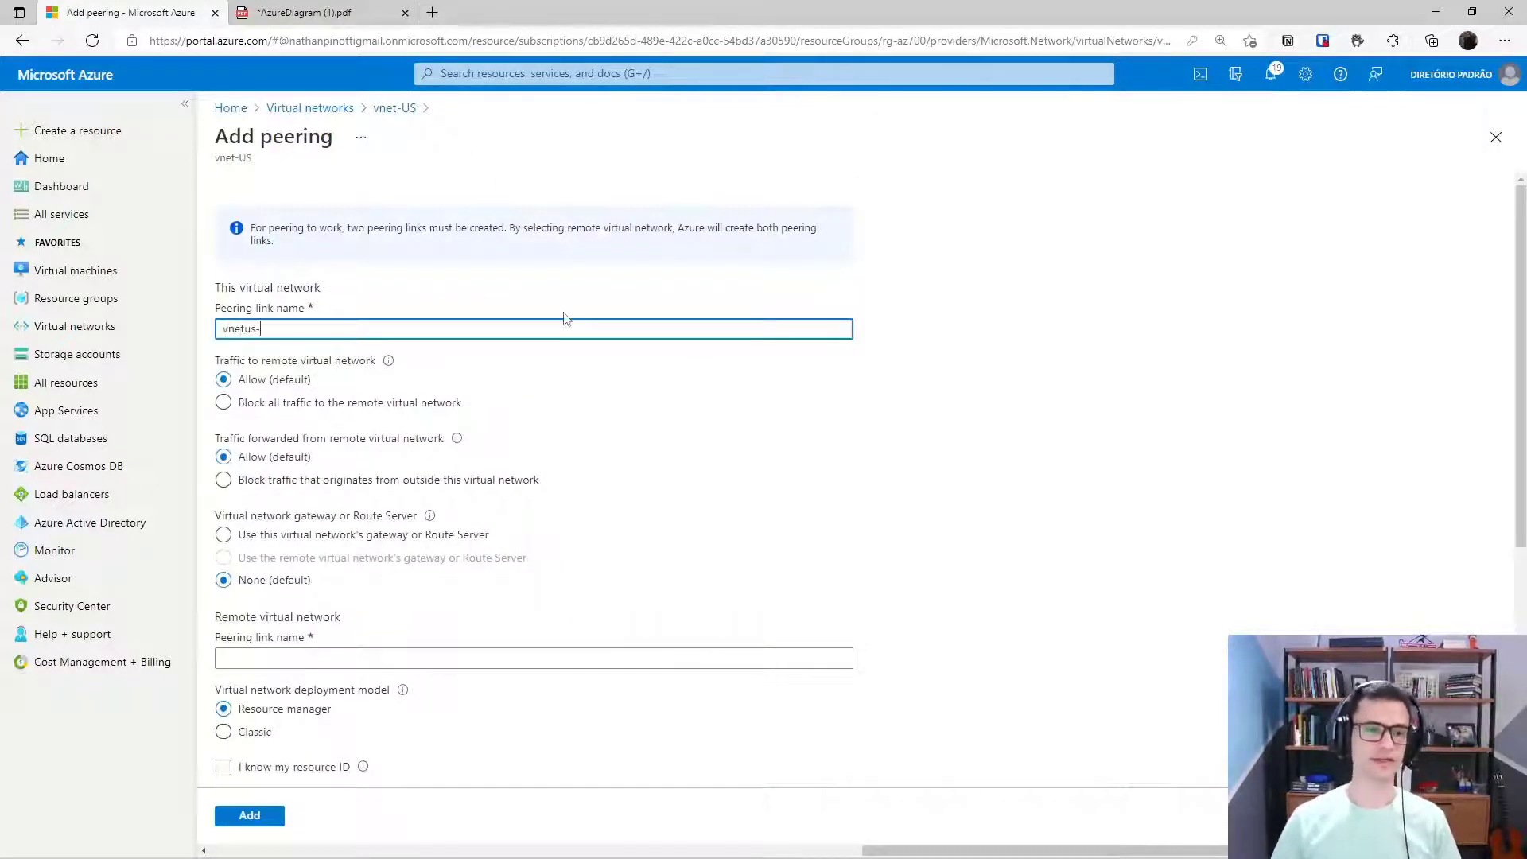
text(to-vnet)
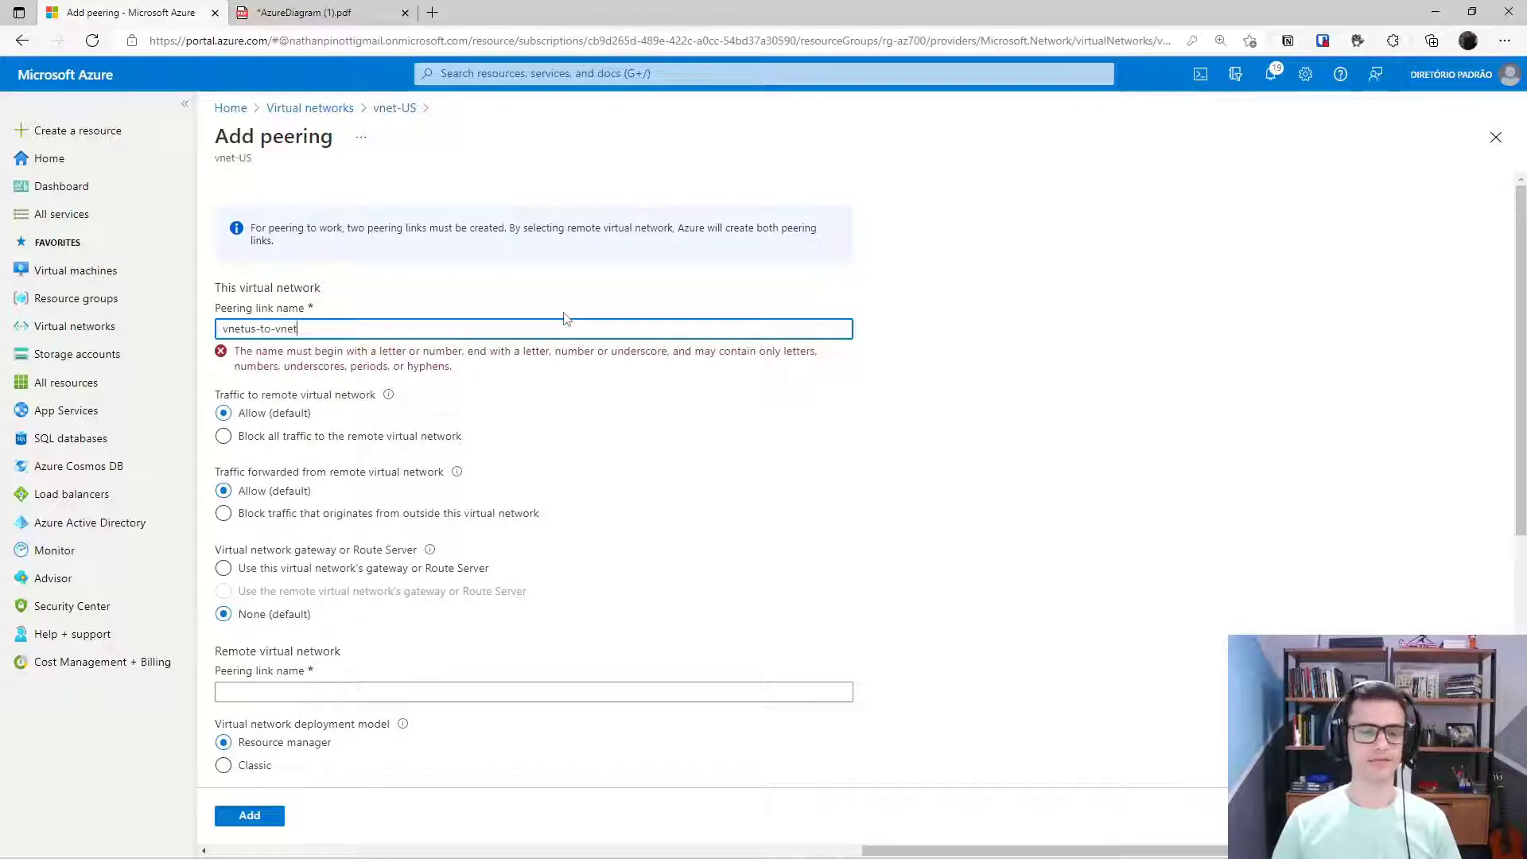
text(we)
Name the remote virtual network's peering link vnetwest-to-vnetus
scroll(422, 317, down, 2)
click(362, 476)
text(vnetwest)
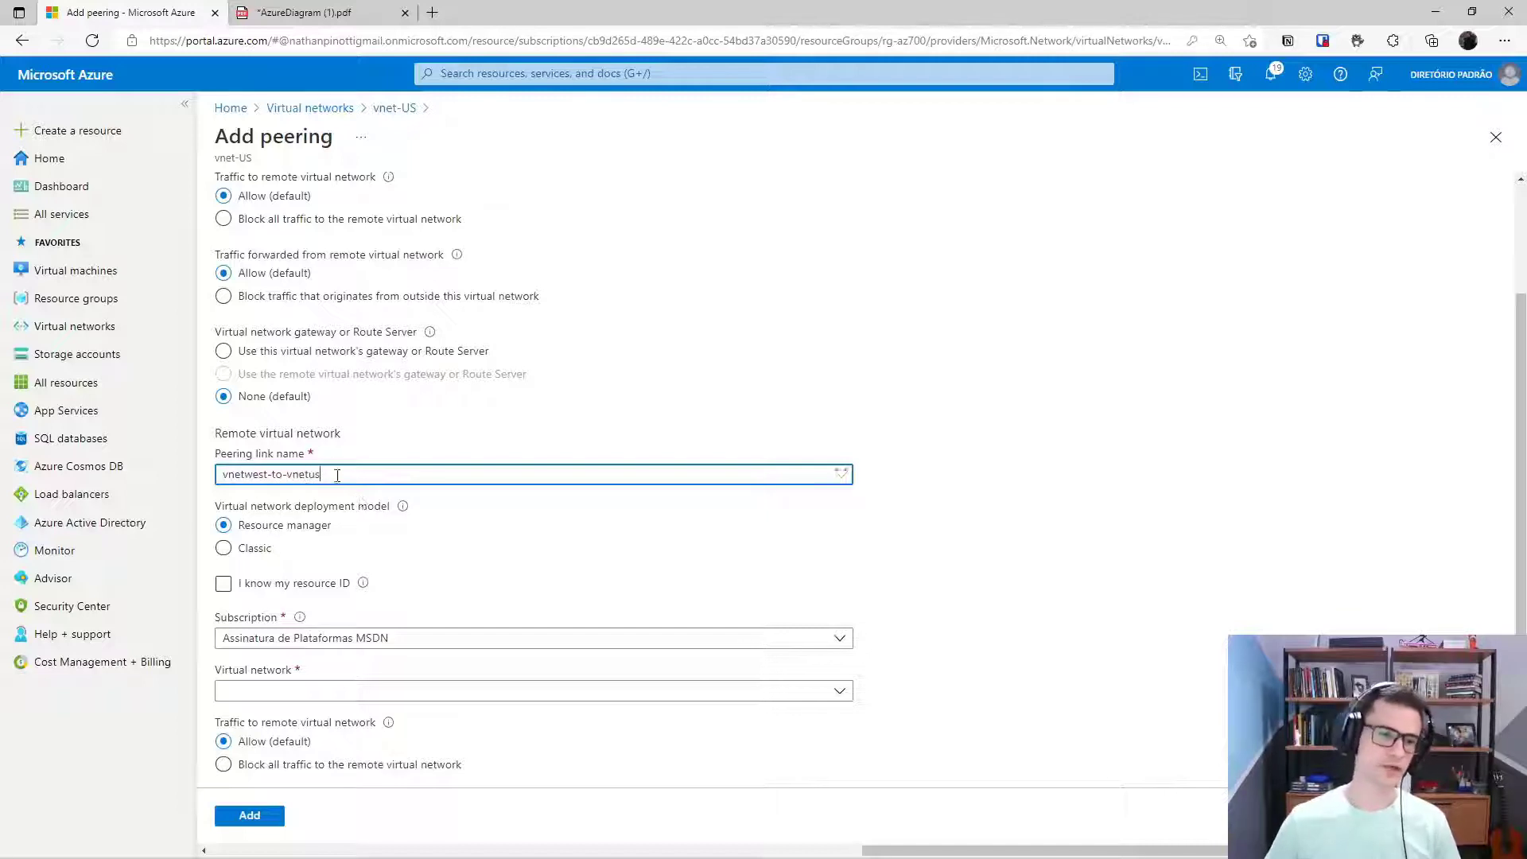
drag(222, 432, 344, 442)
click(344, 441)
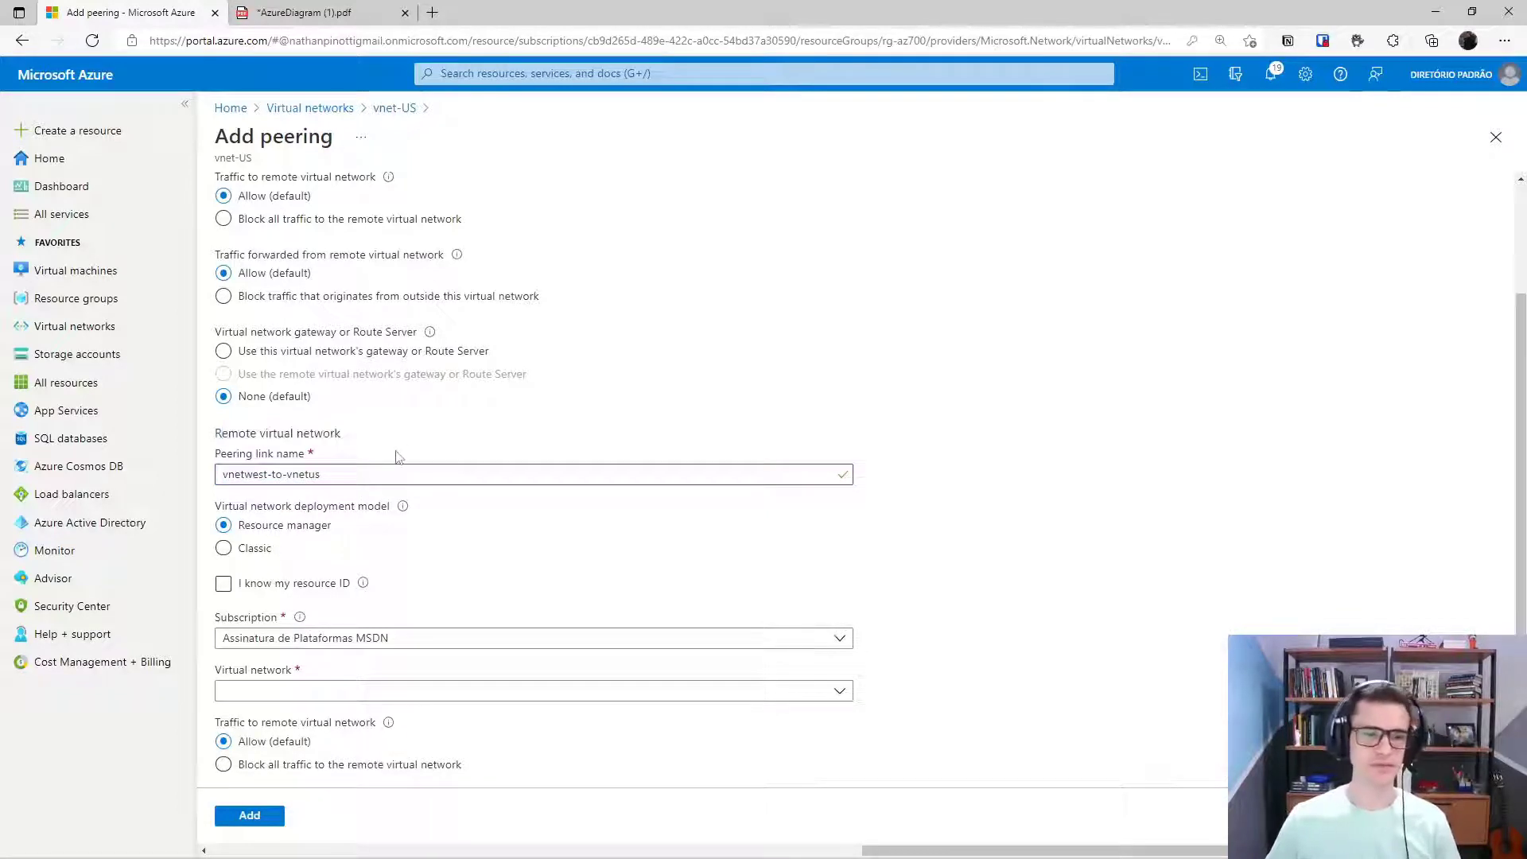
Choose vnet-az700-west as the remote virtual network and add the peering with the default traffic and gateway options
scroll(399, 456, down, 1)
click(525, 607)
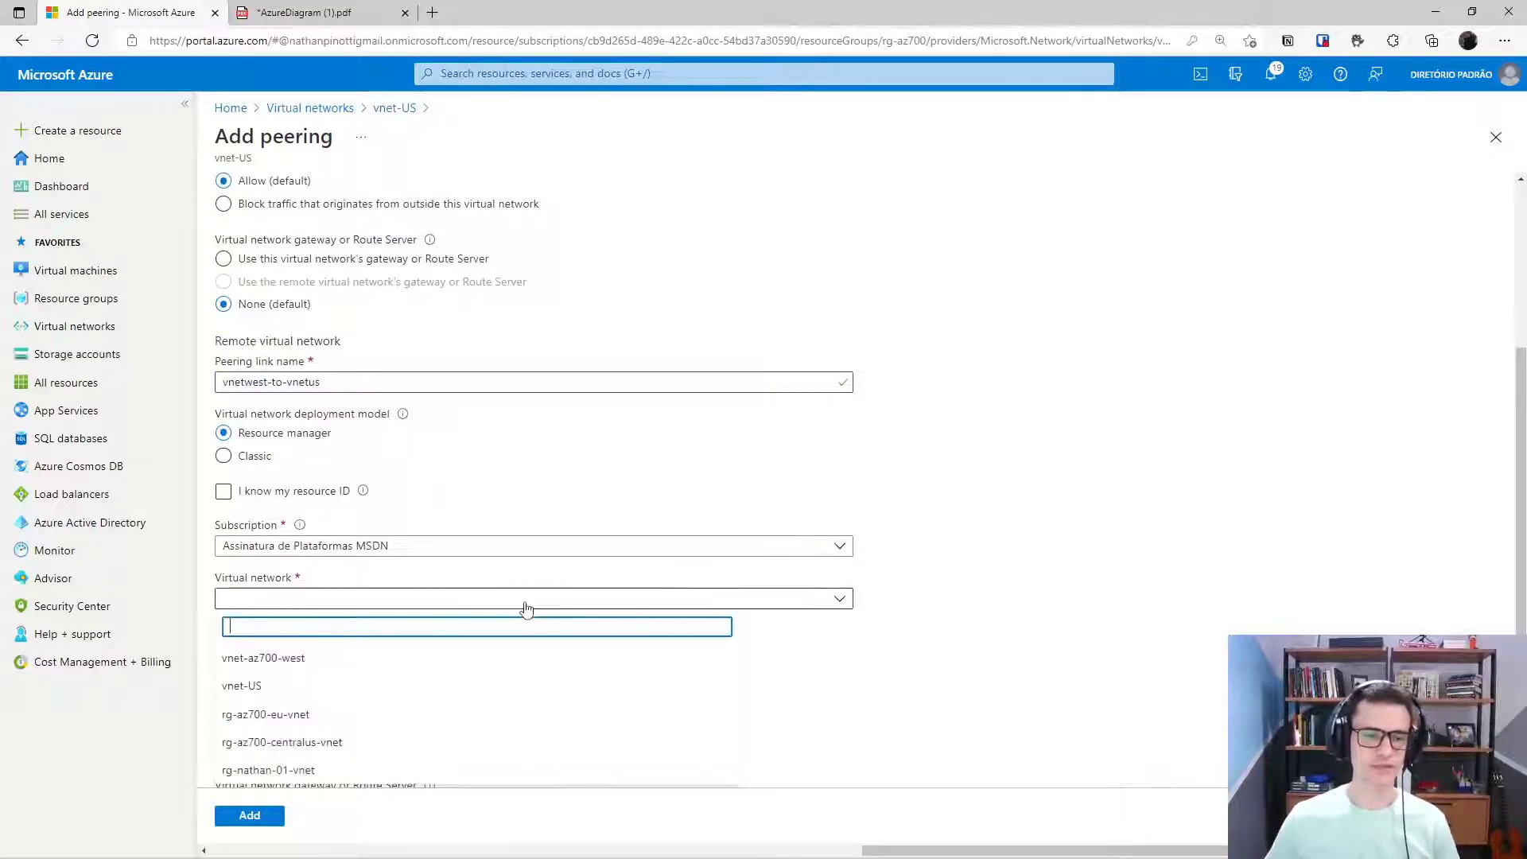
scroll(896, 543, down, 1)
click(469, 511)
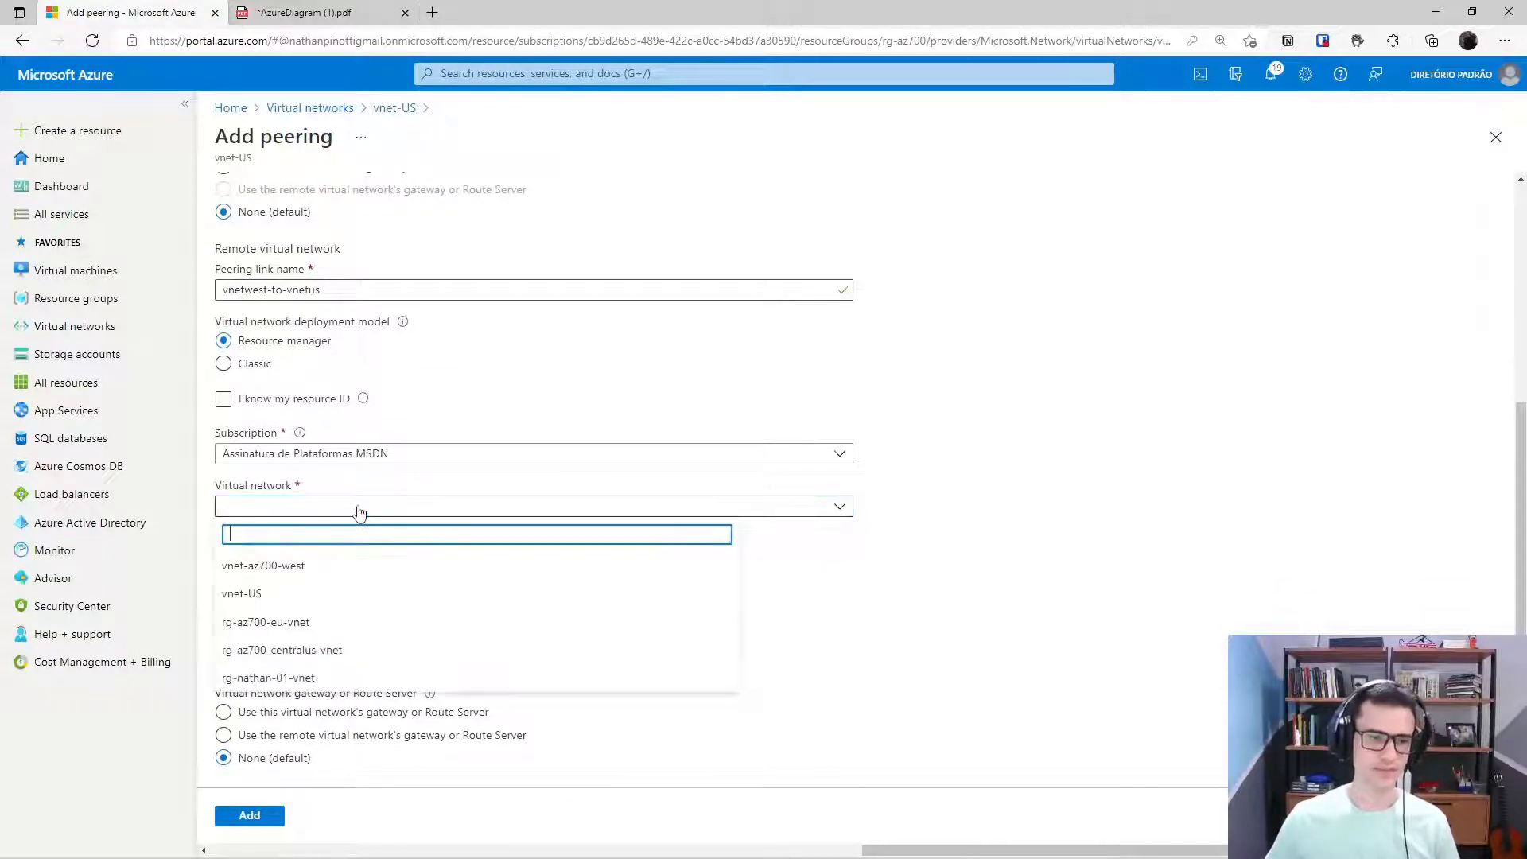
click(286, 567)
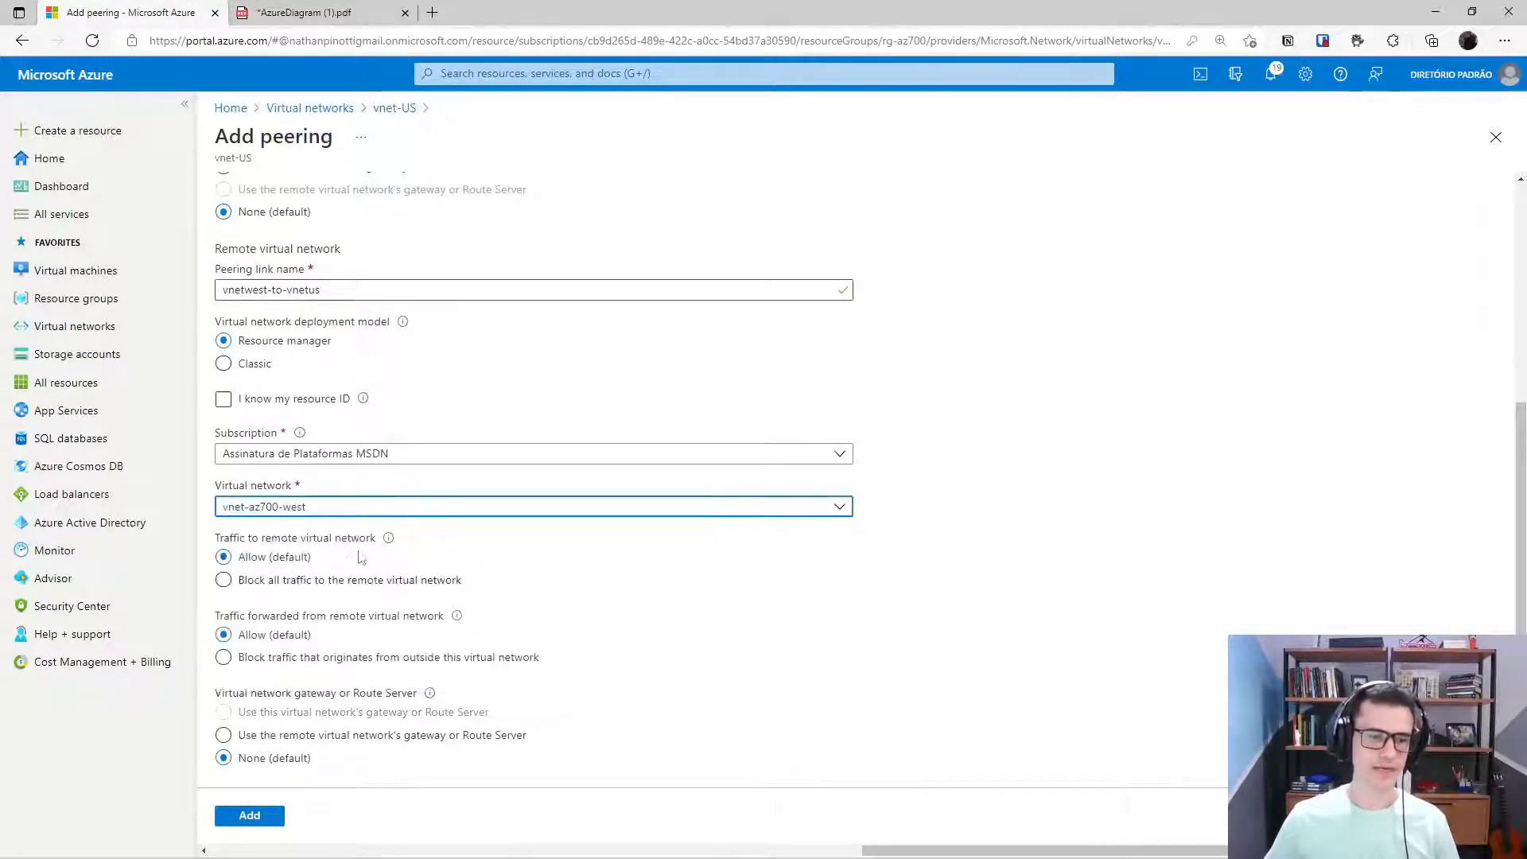
click(246, 815)
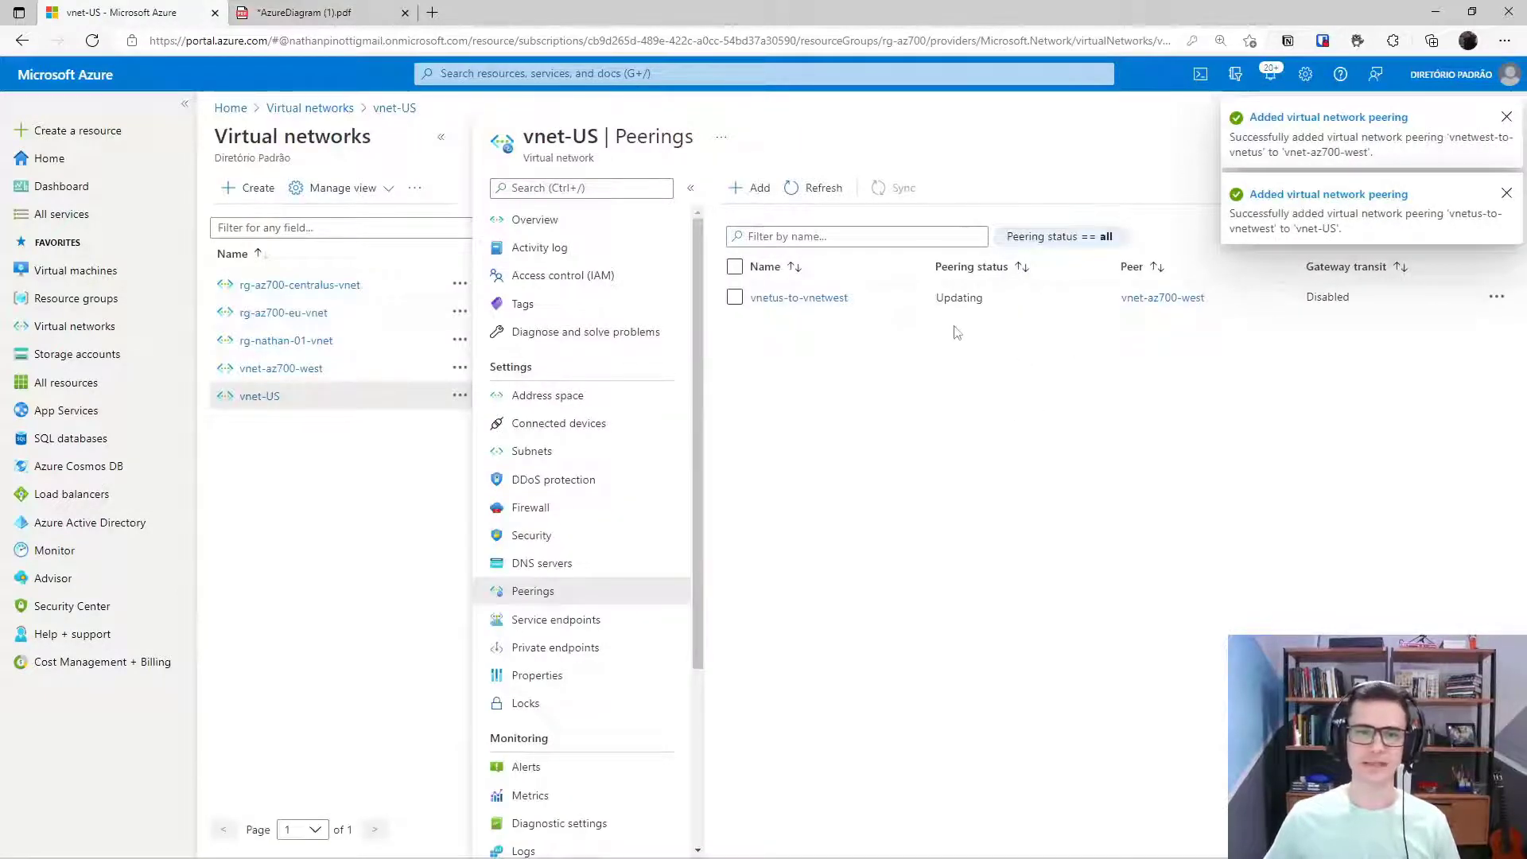
Stop the running ping in the terminal, rerun it against 10.0.10.50, and return to the Azure portal
key(alt+Tab)
key(ctrl+c)
key(Up)
key(Return)
key(alt+Tab)
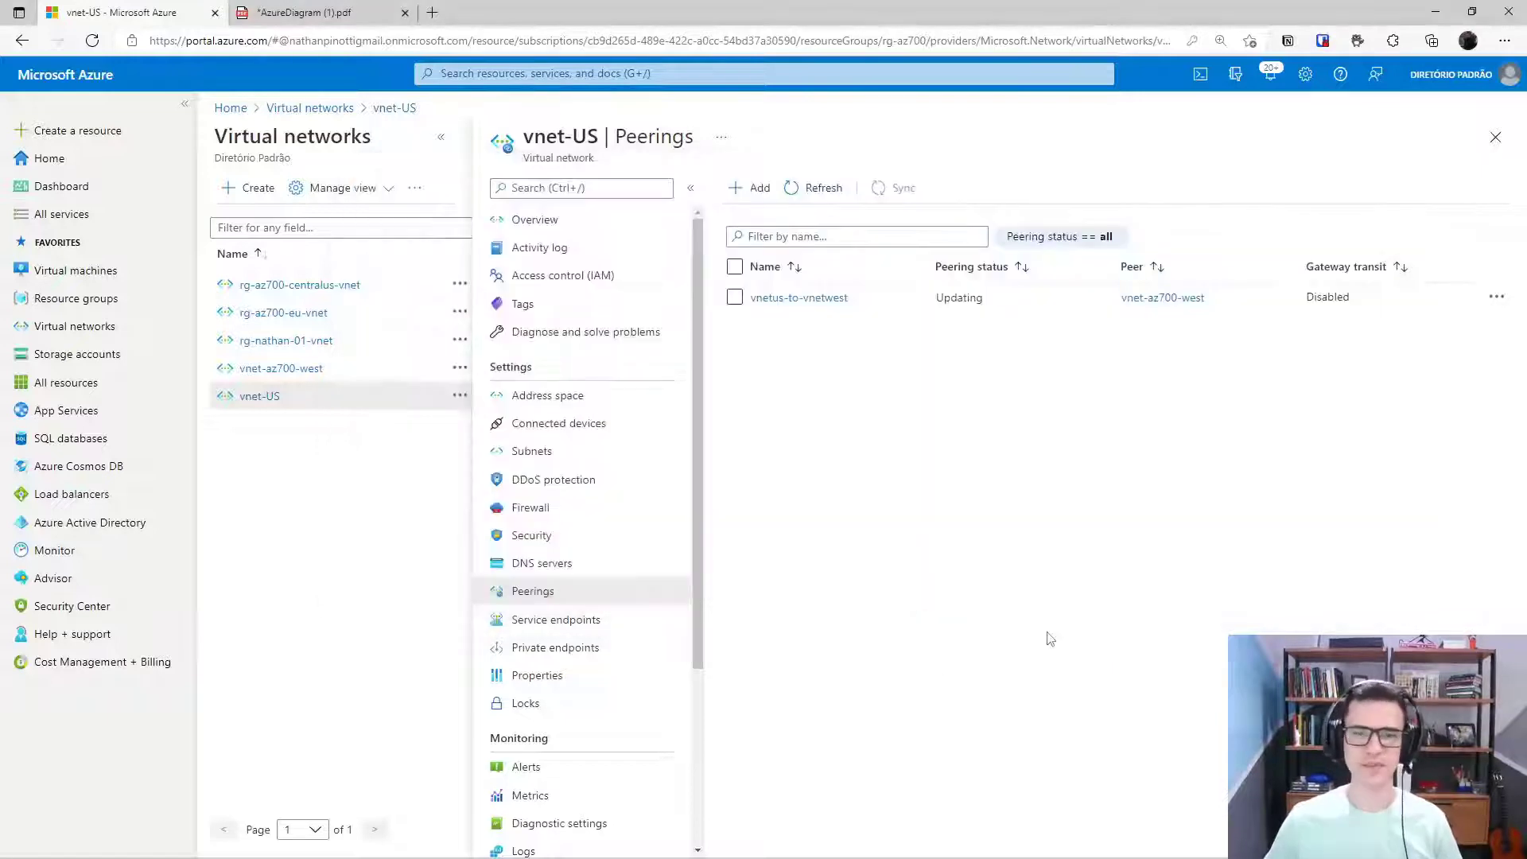
Start another vnet-US peering with the link name vnetus-to-vnetcentral and the remote link name vnetcentral-to-vnetus
click(756, 188)
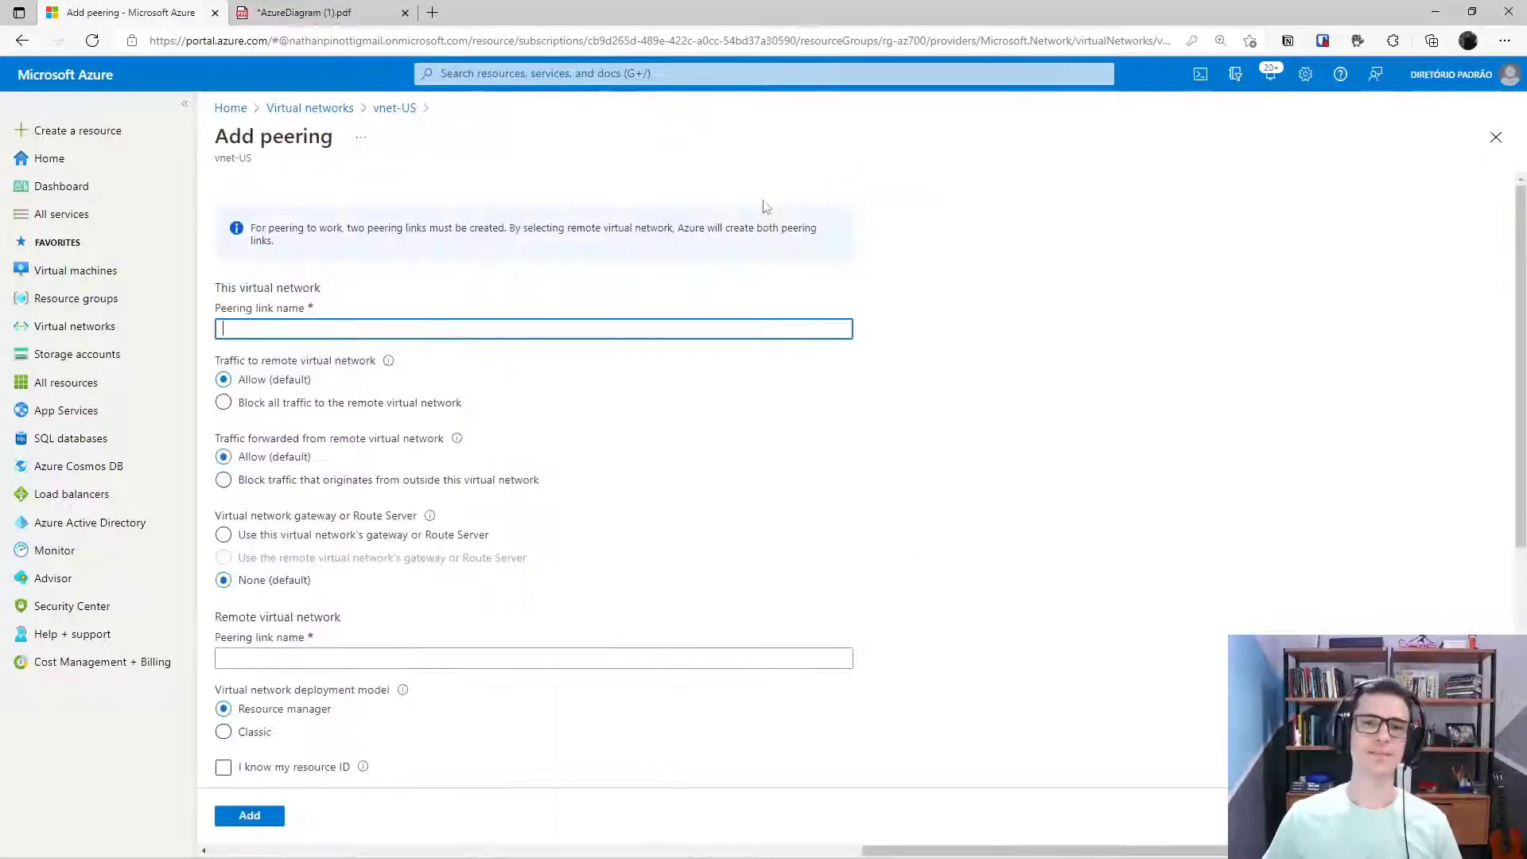
text(vnetus-to-vnetcentral)
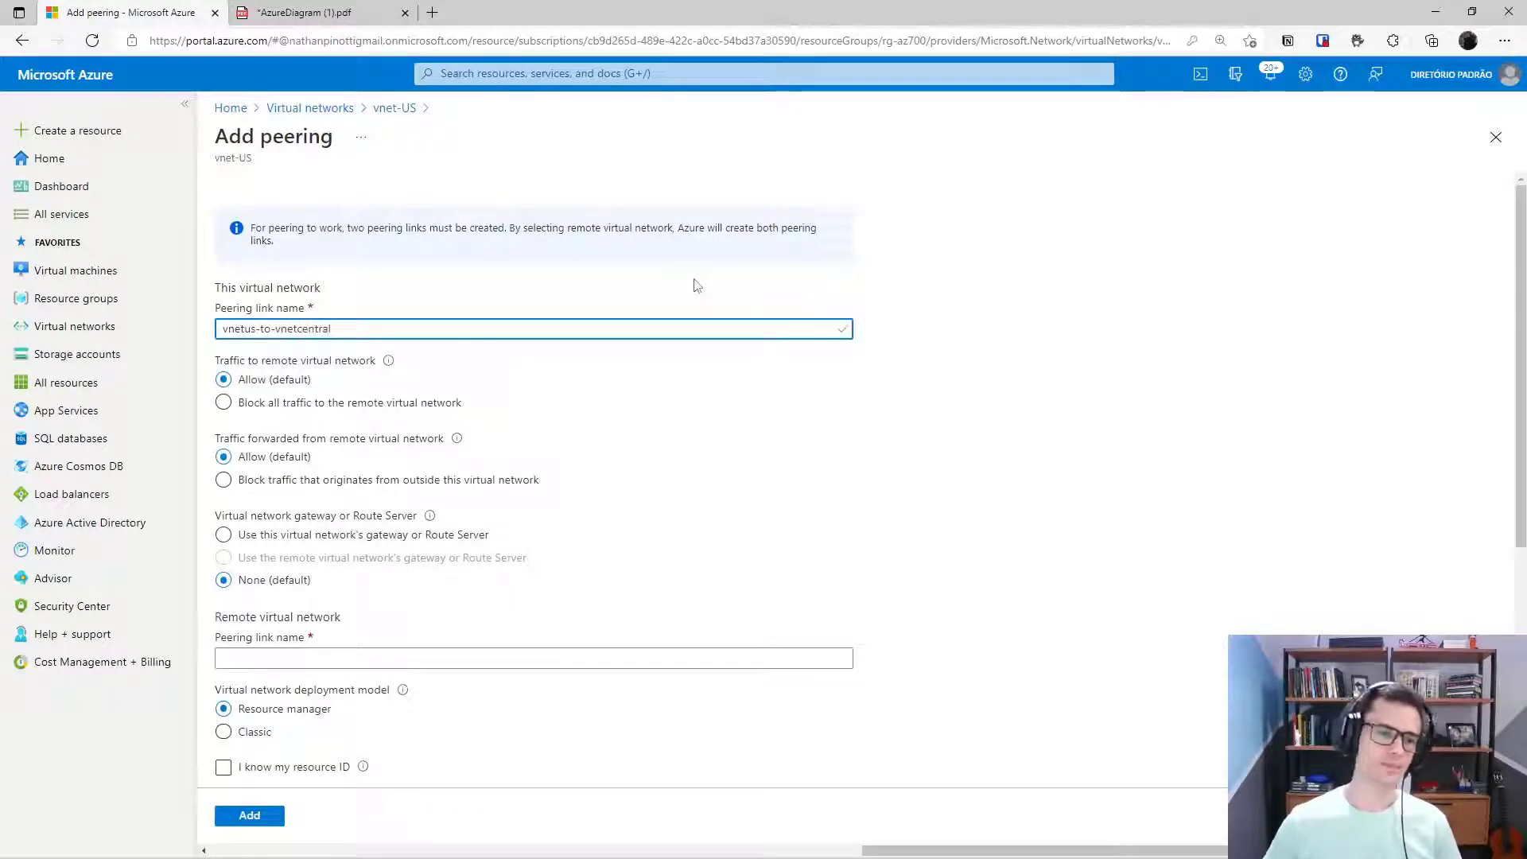
scroll(491, 392, down, 3)
click(394, 386)
text(vnetcentral-to-vnetus)
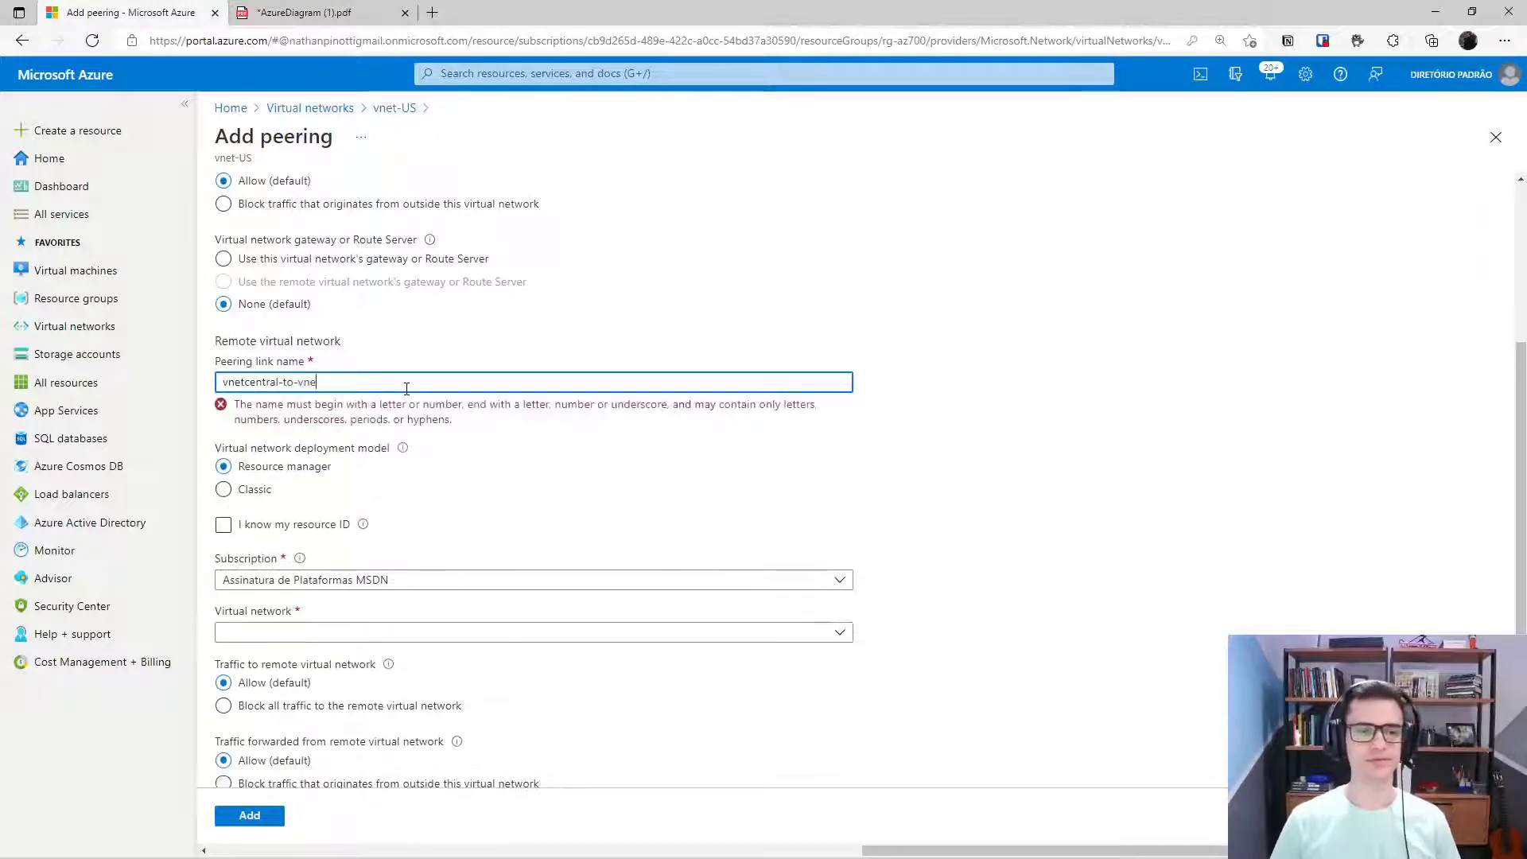
key(Tab)
Choose rg-az700-centralus-vnet as the remote virtual network and add the peering with the default options
scroll(298, 453, down, 1)
click(379, 506)
click(326, 648)
scroll(302, 716, down, 1)
click(266, 814)
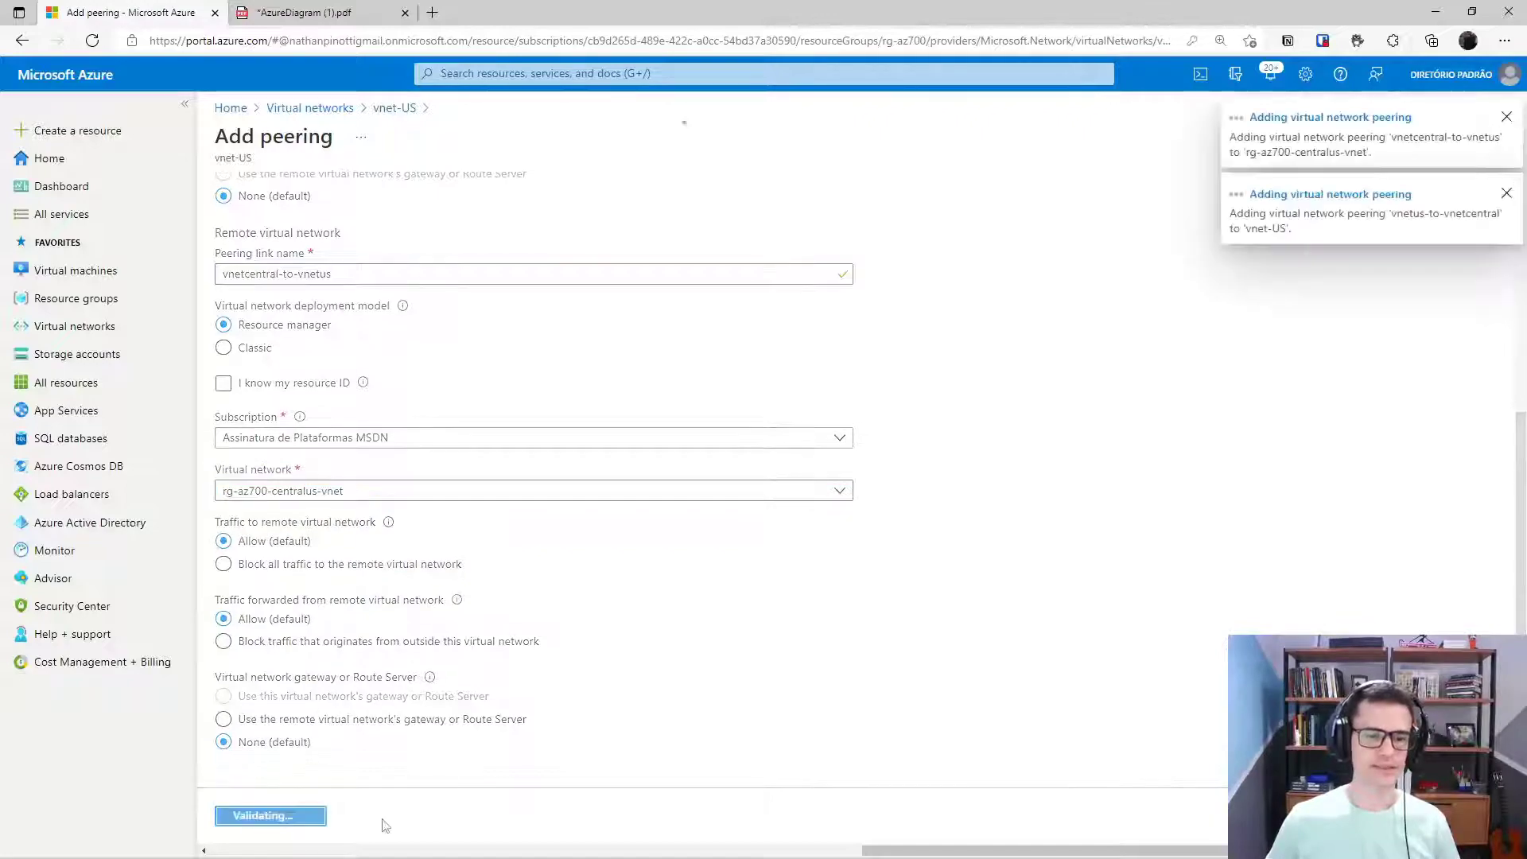
Switch to the vm-linux-west terminal and examine the ping replies from 10.0.10.50
key(alt+Tab)
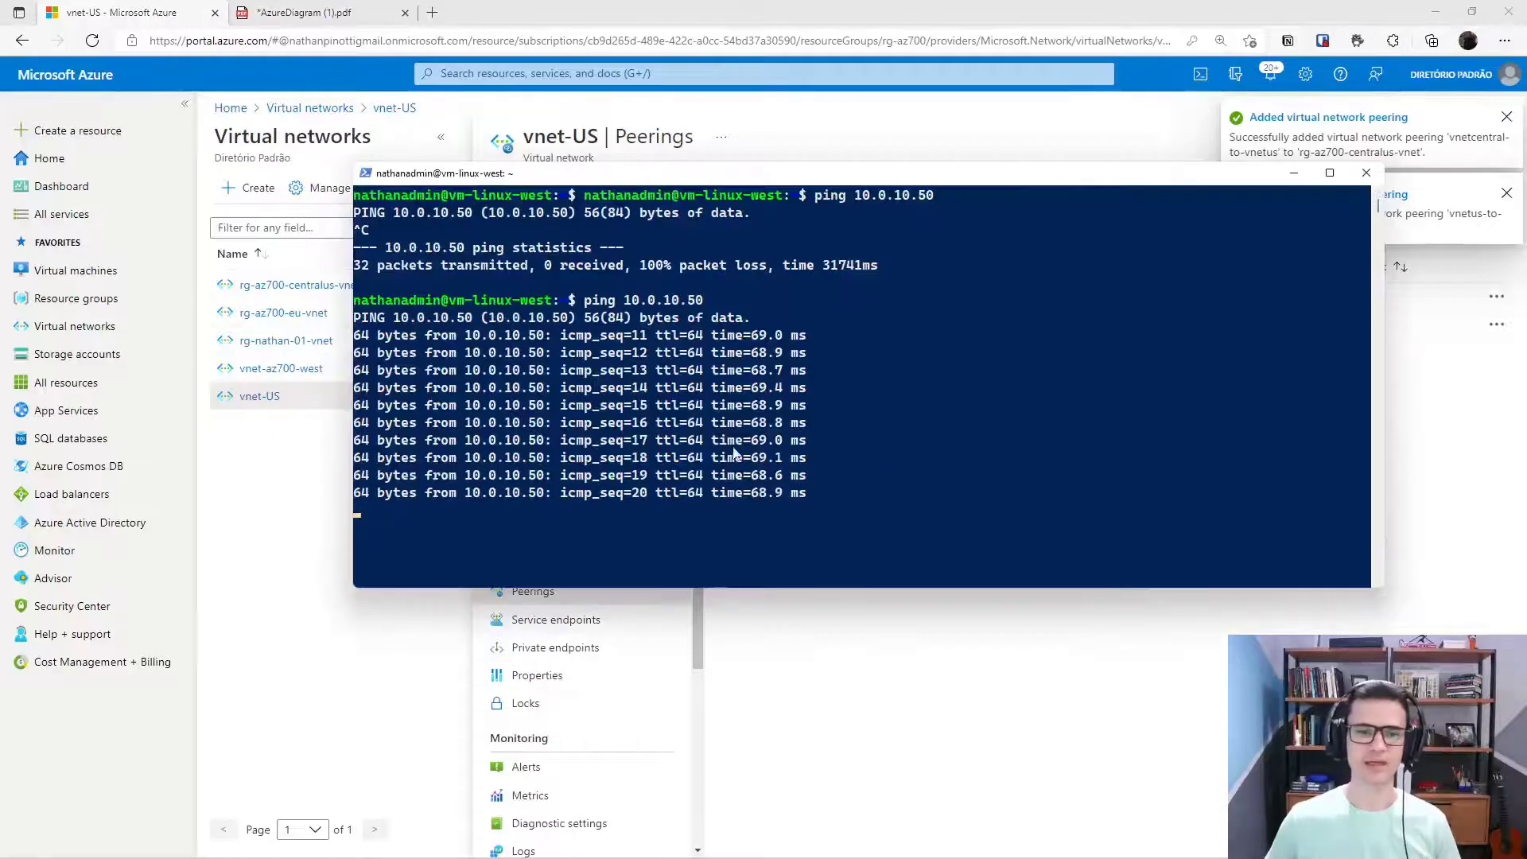
drag(504, 370, 730, 496)
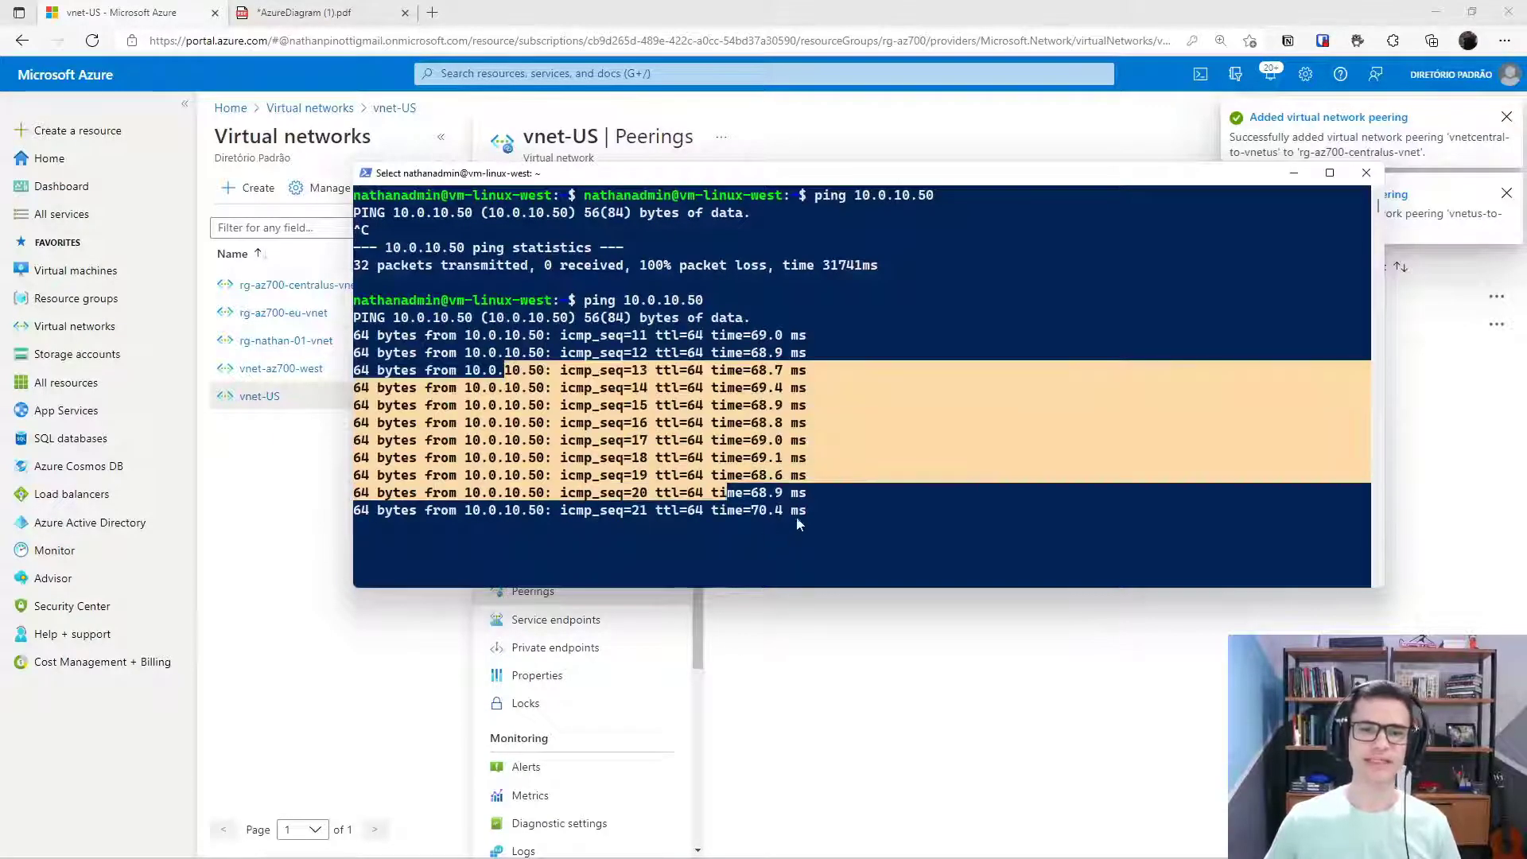
double_click(757, 197)
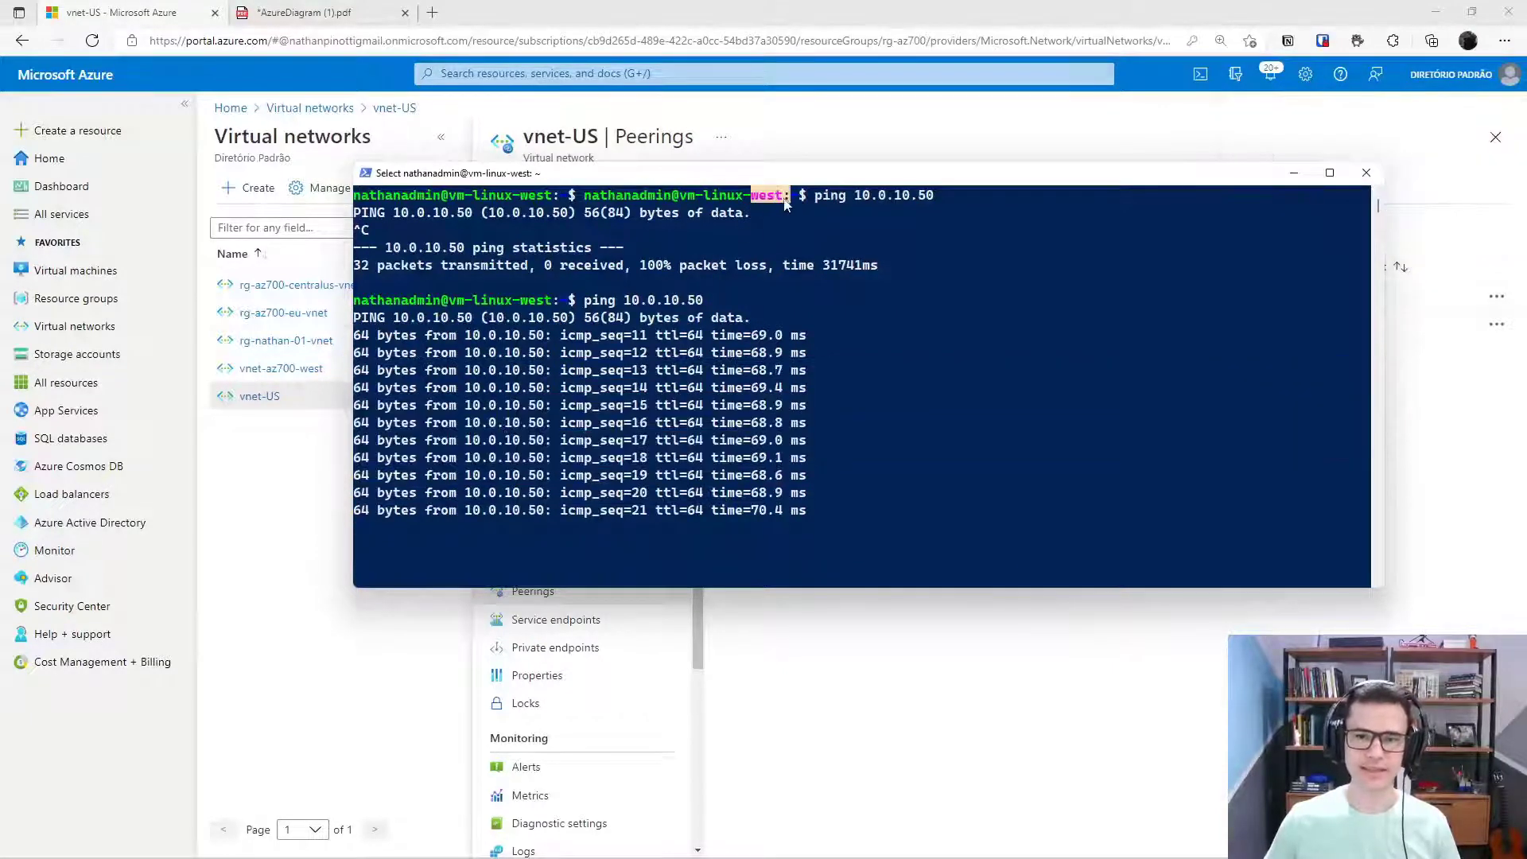
click(896, 509)
right_click(897, 509)
Stop the running ping and ping 10.0.10.50 again from vm-linux-west
key(ctrl+c)
key(Up)
key(Return)
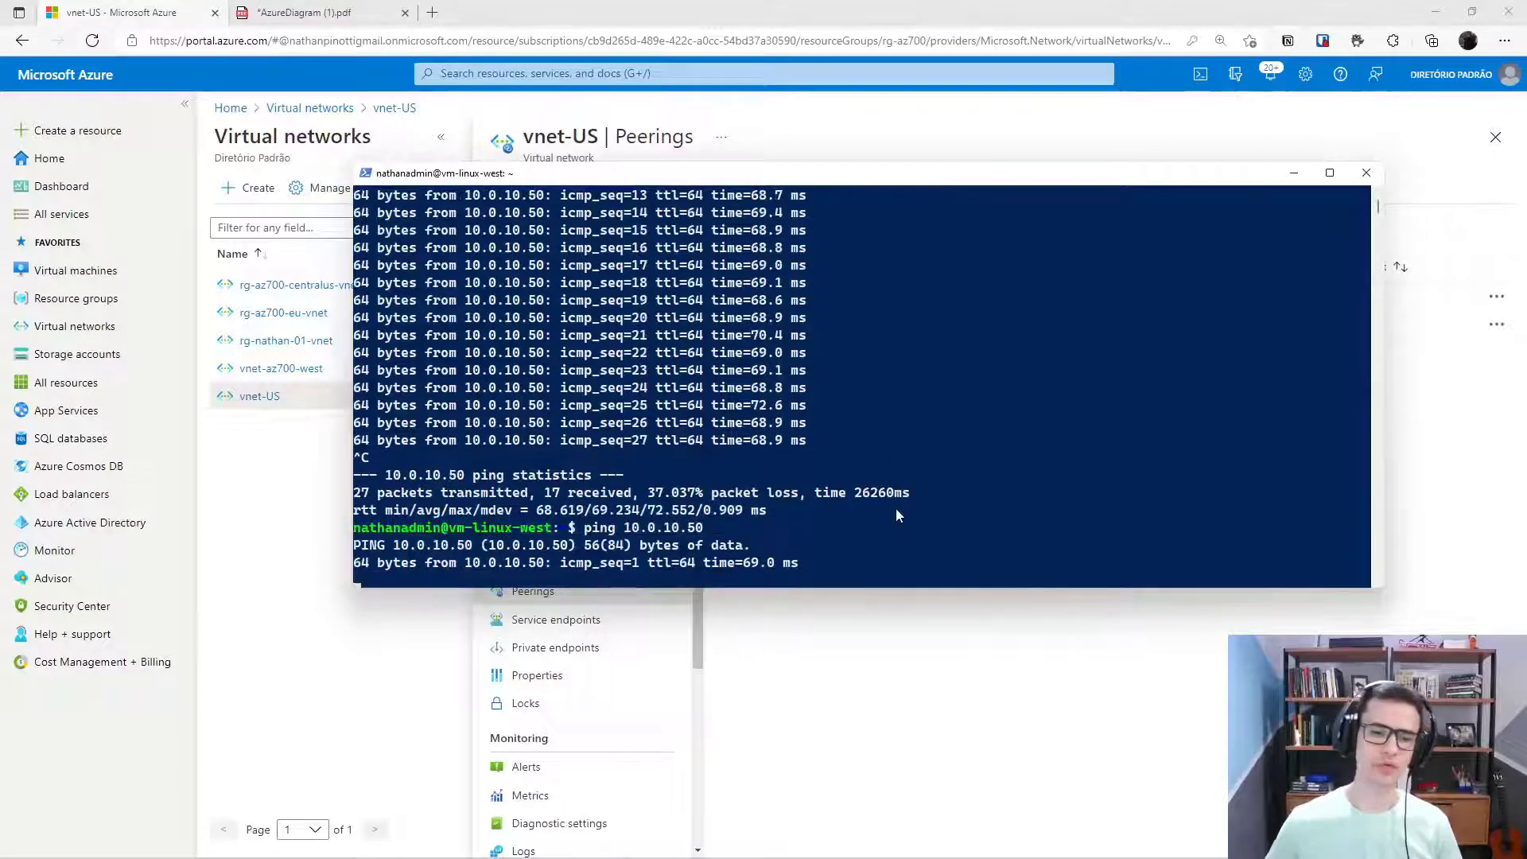
Stop the ping on vm-linux-west and bring up the vm-linux-01 terminal at an empty prompt
key(ctrl+c)
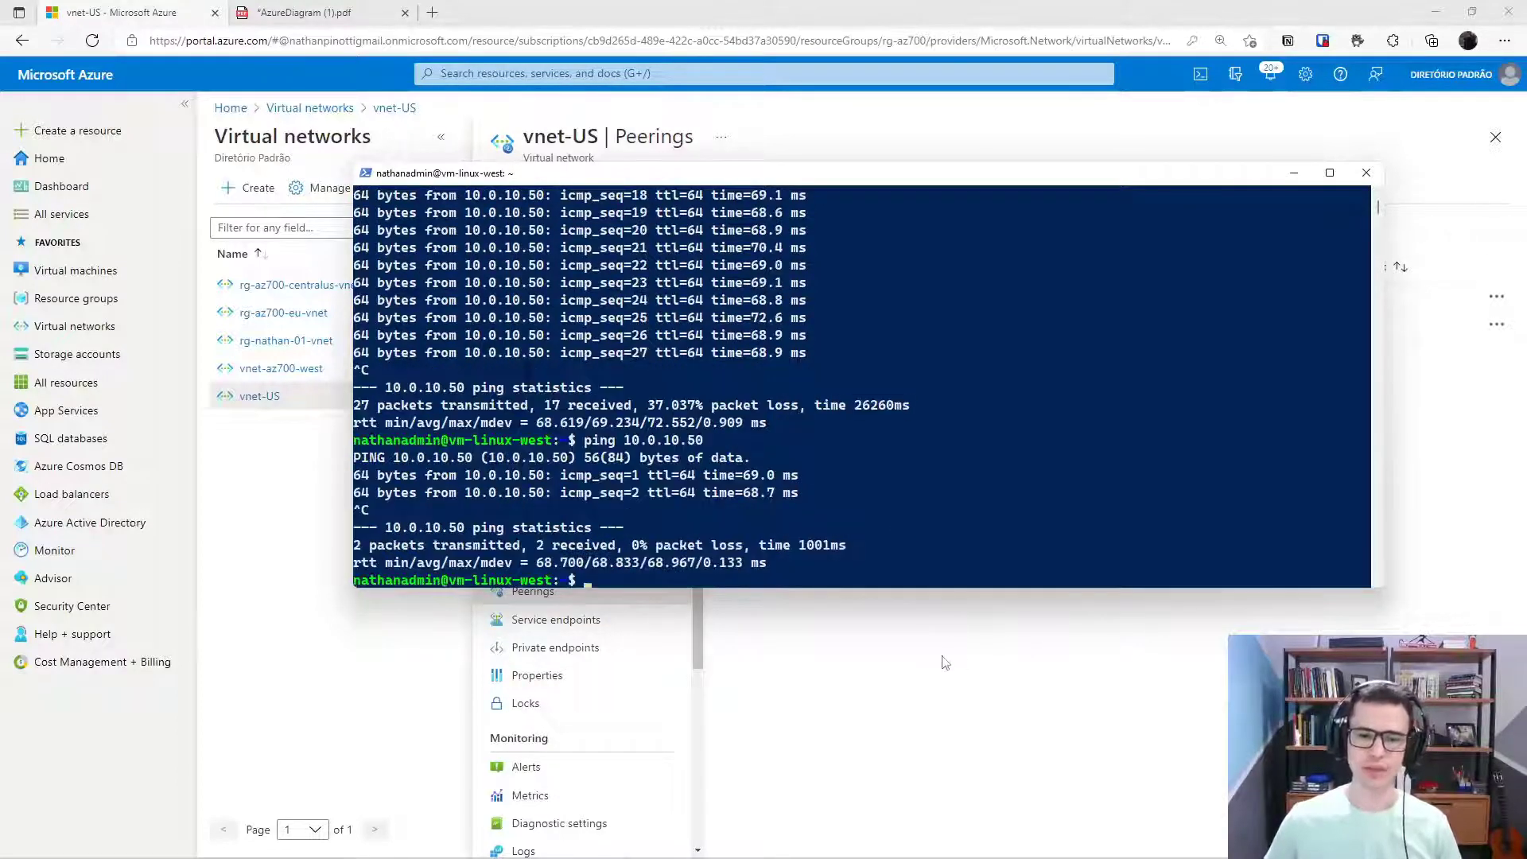
click(906, 669)
click(886, 841)
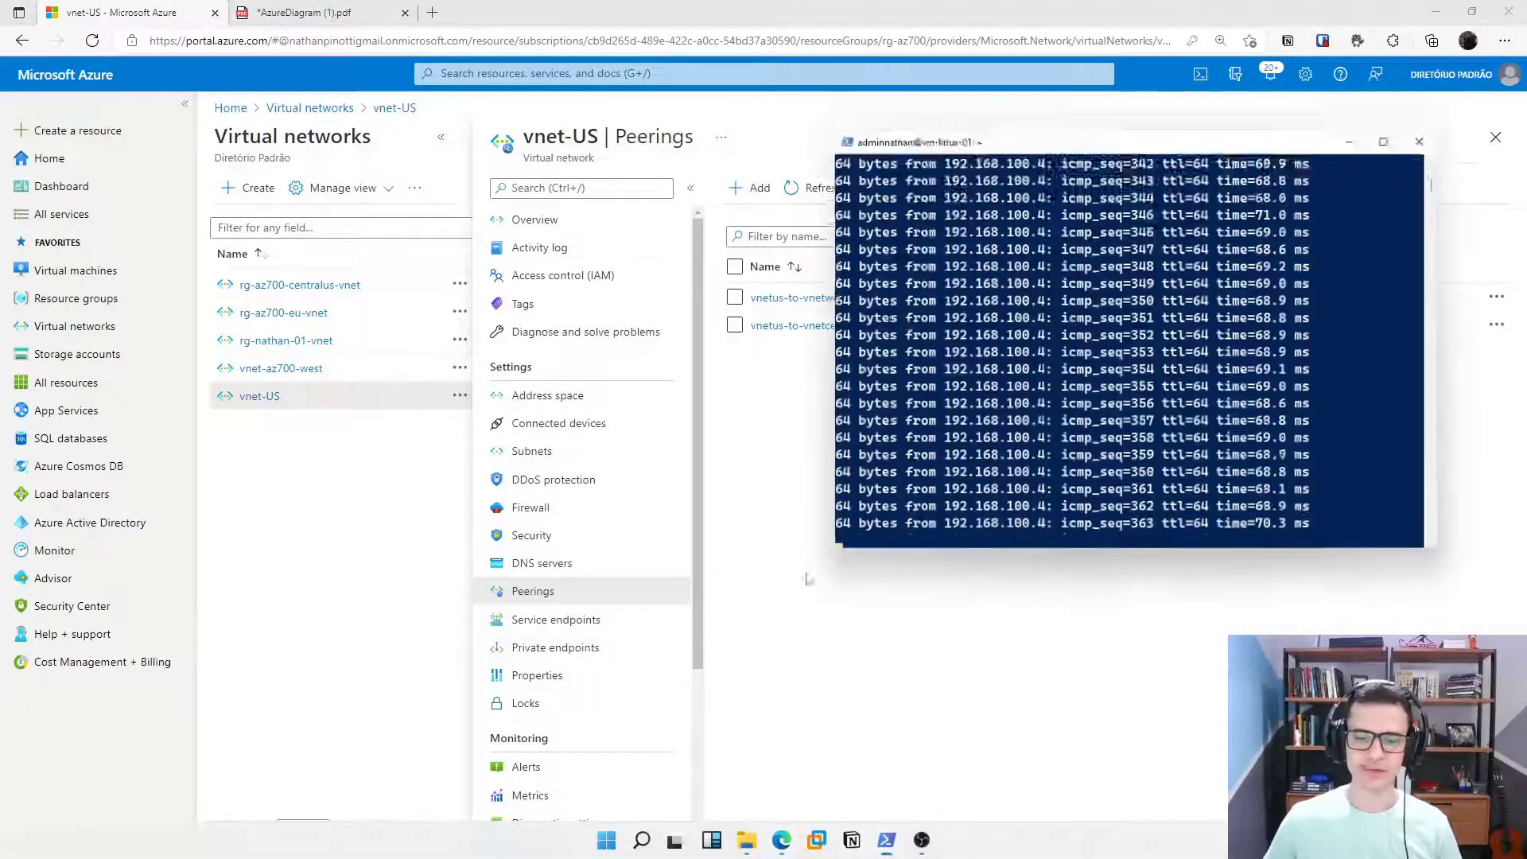
drag(984, 130, 642, 171)
key(Return)
key(Return)
key(Return)
key(Return)
Ping 172.16.100.4 from vm-linux-01, then stop the ping
text(clar)
key(Return)
text(ping)
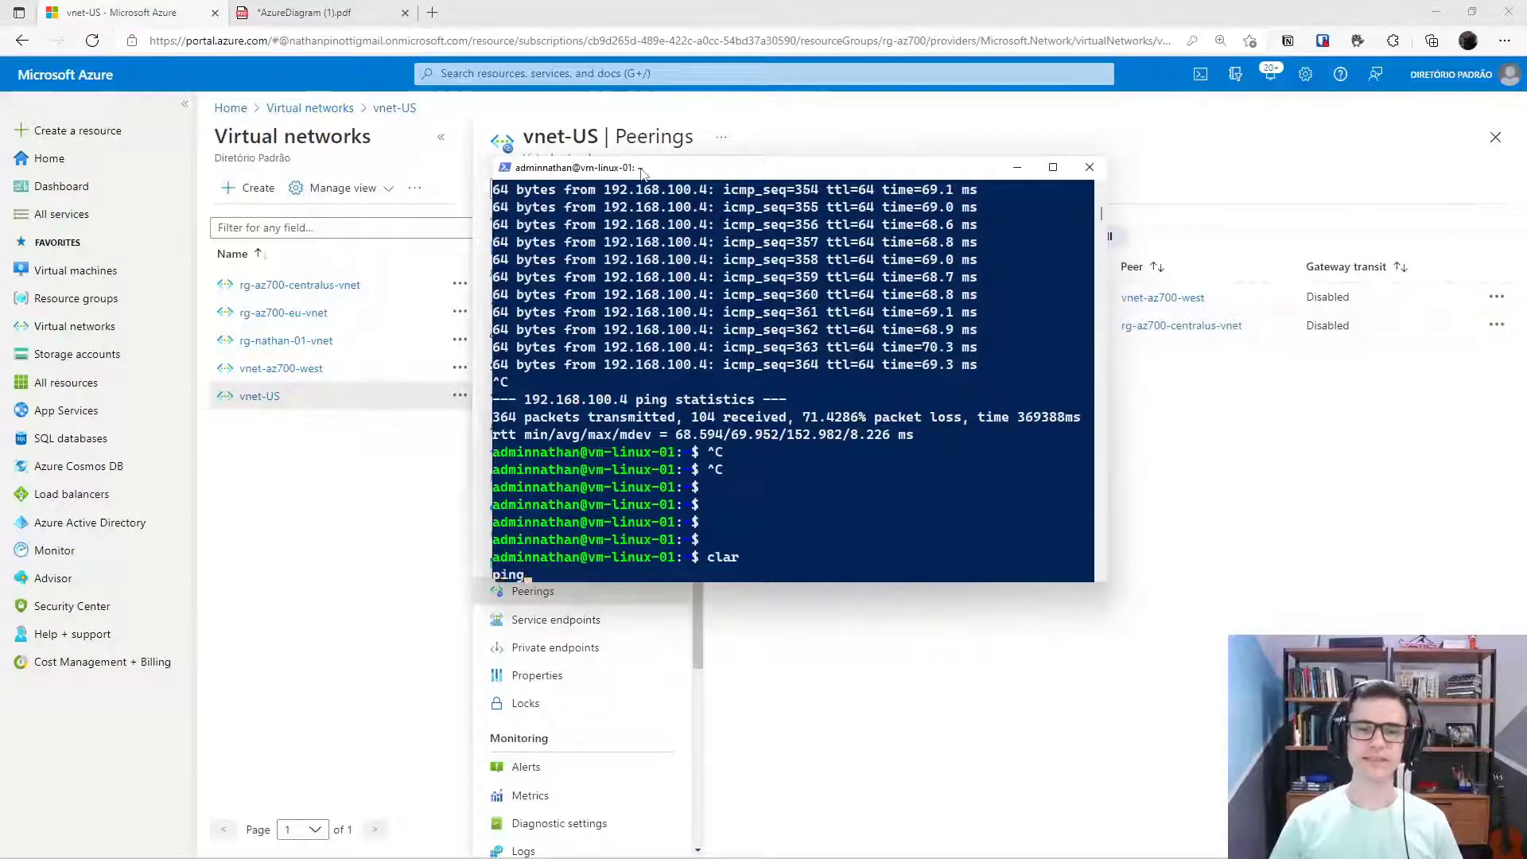
text( 172.16.100.4)
key(Return)
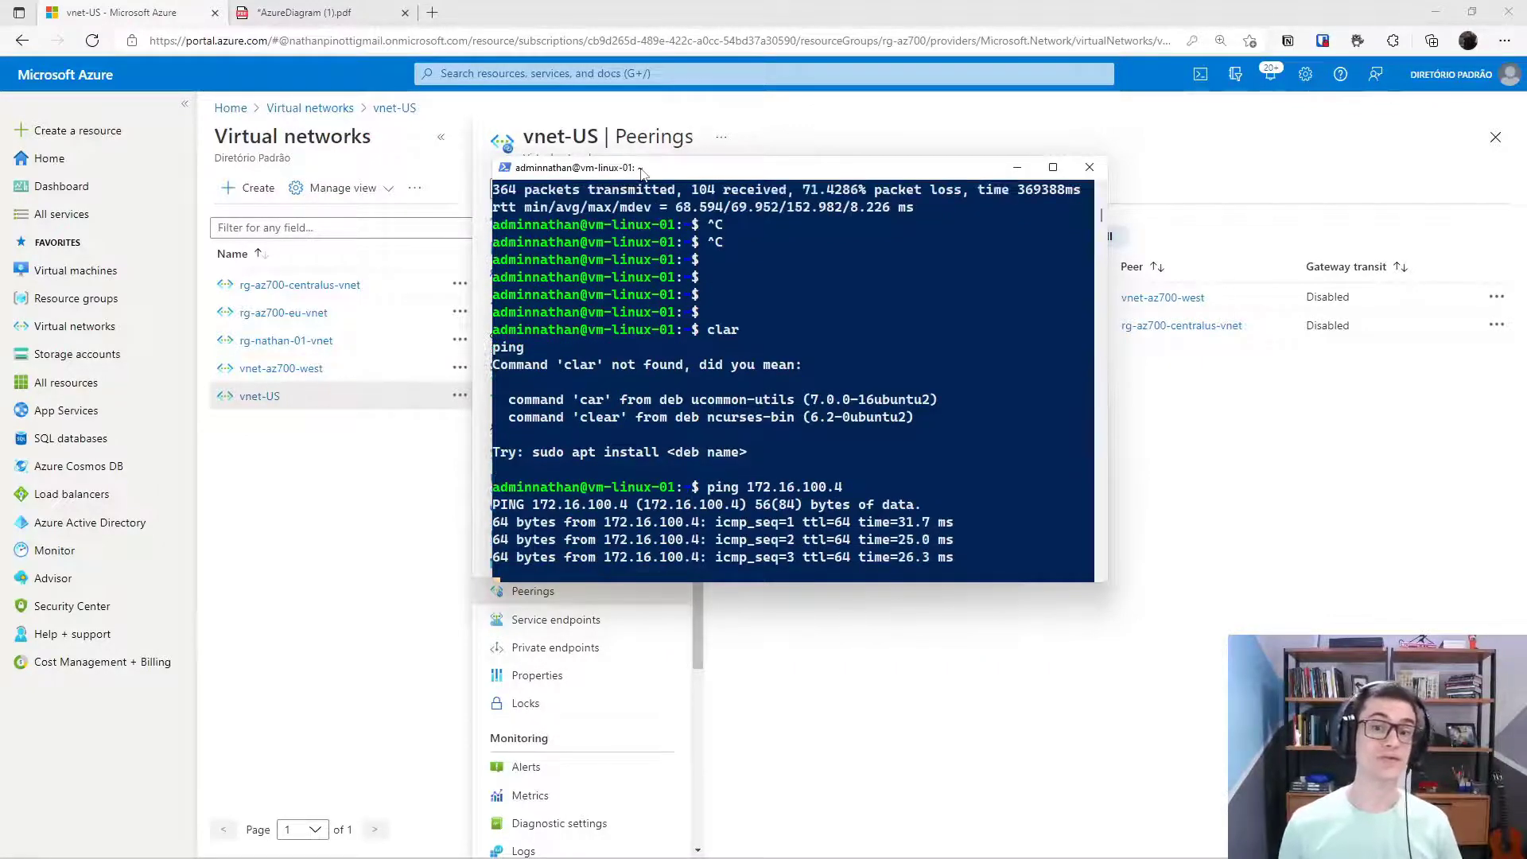
key(ctrl+c)
Return to the Azure portal, open the vm-linux-central virtual machine and copy its public IP address
click(1192, 519)
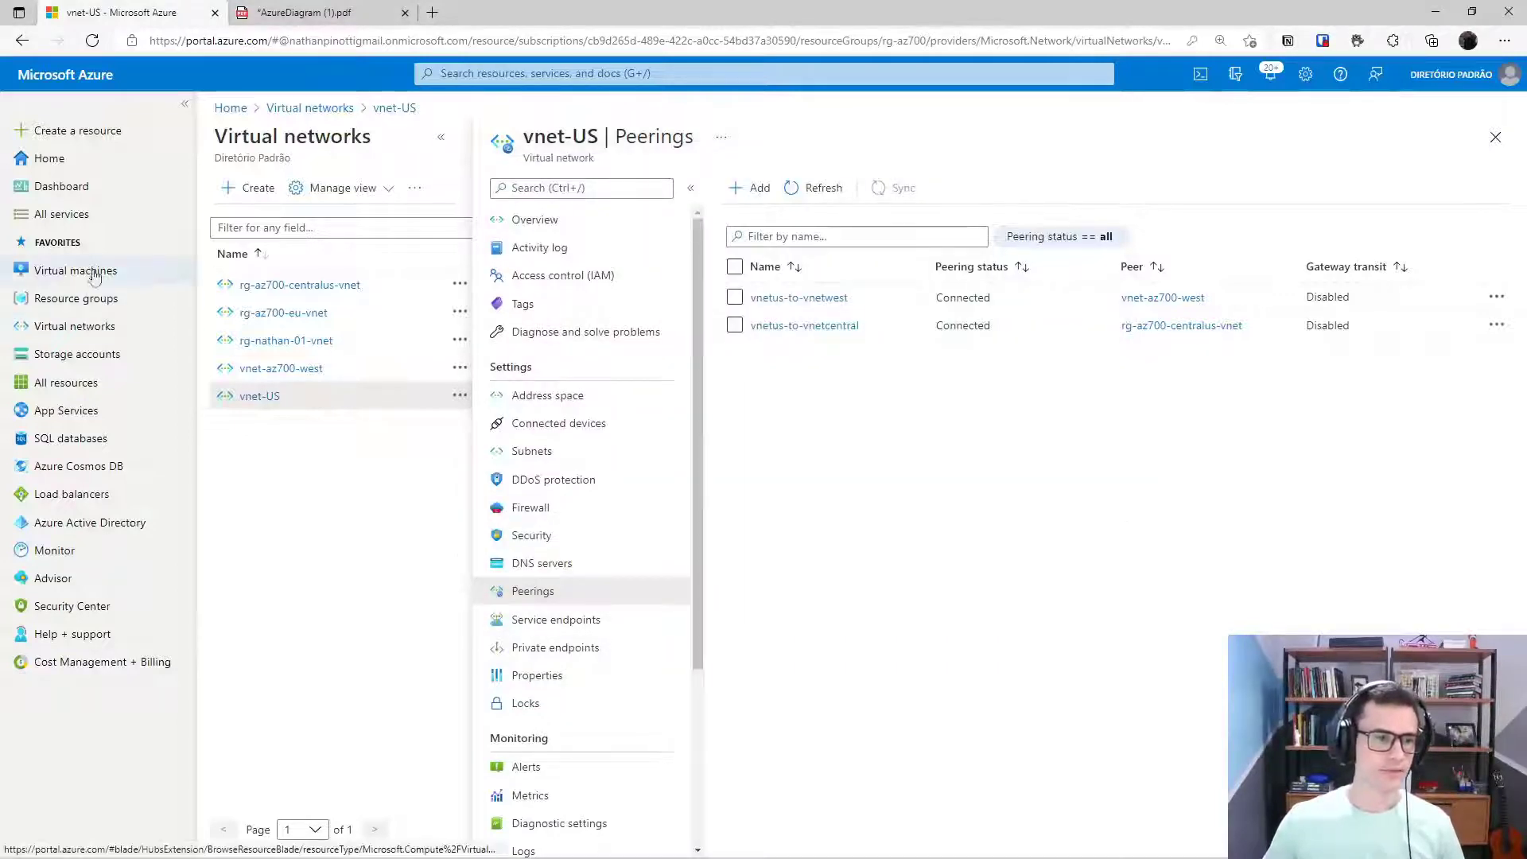
click(135, 271)
click(322, 385)
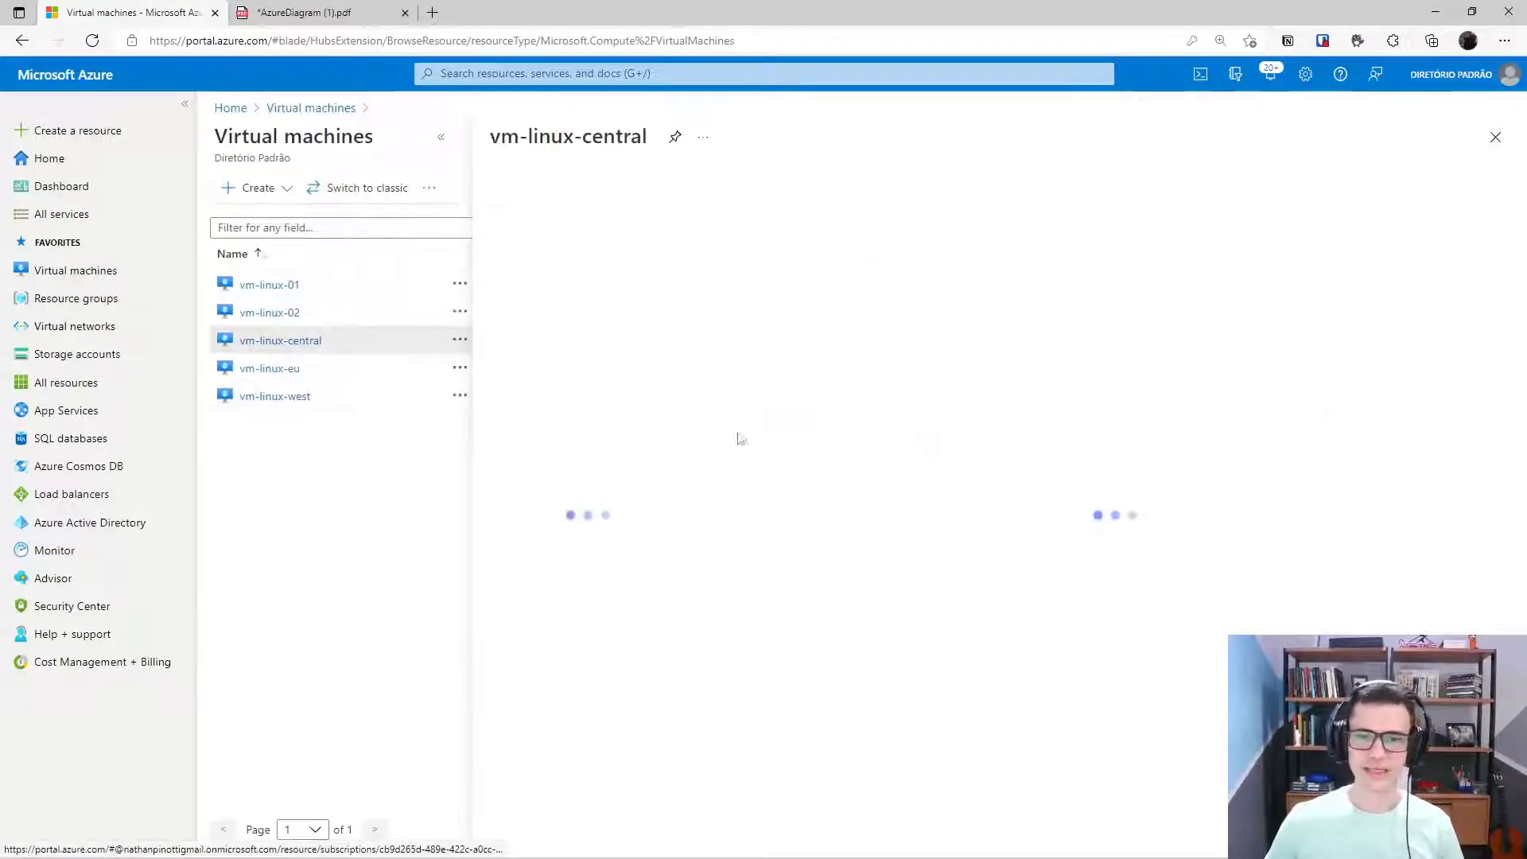
click(1195, 338)
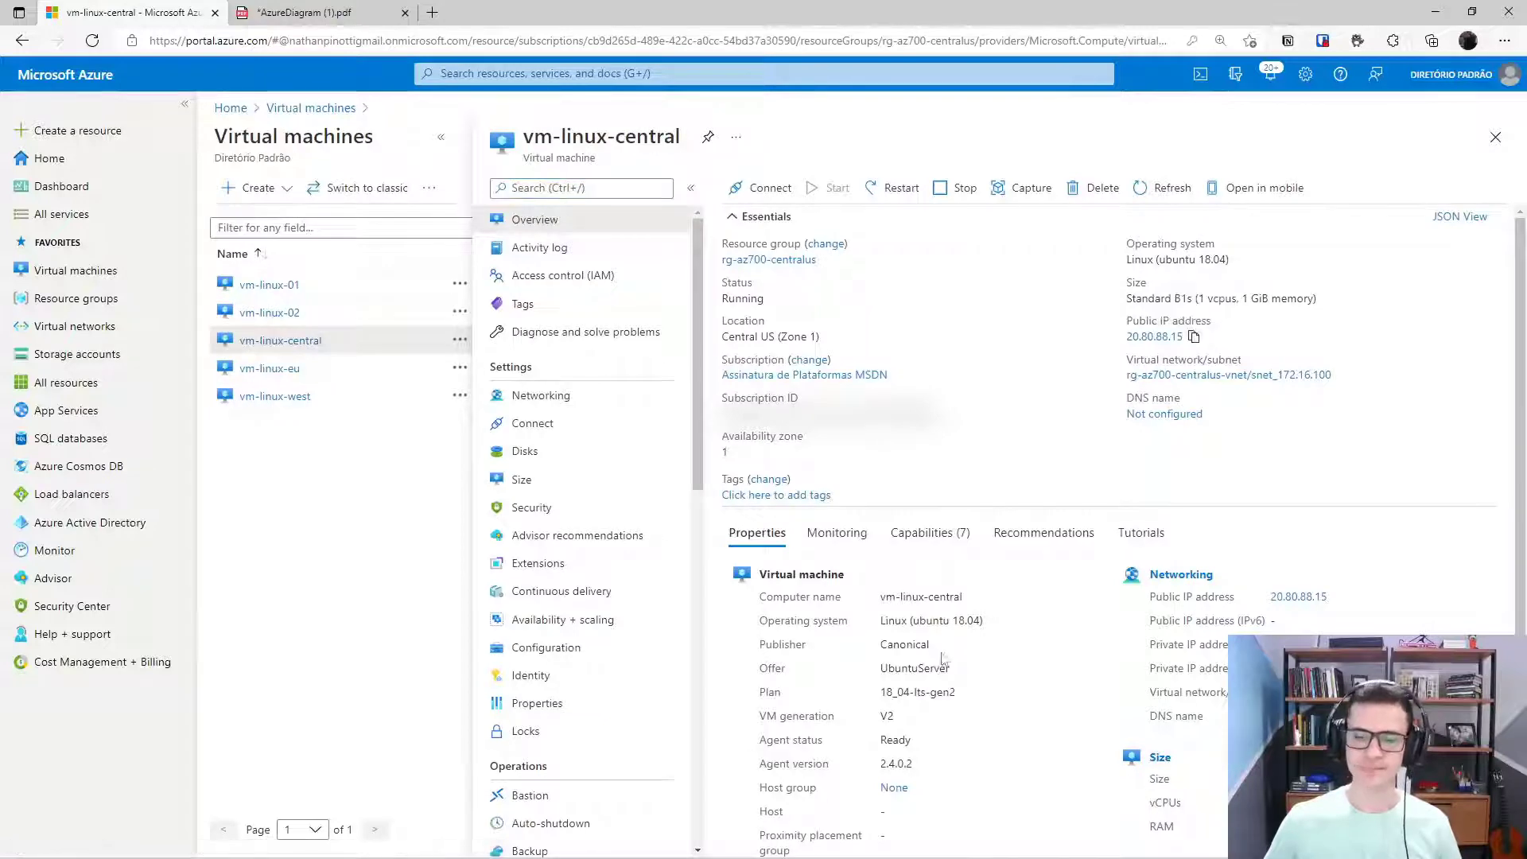
Open a new PowerShell window and start an SSH connection to 20.80.88.15 with the administrator account
right_click(886, 840)
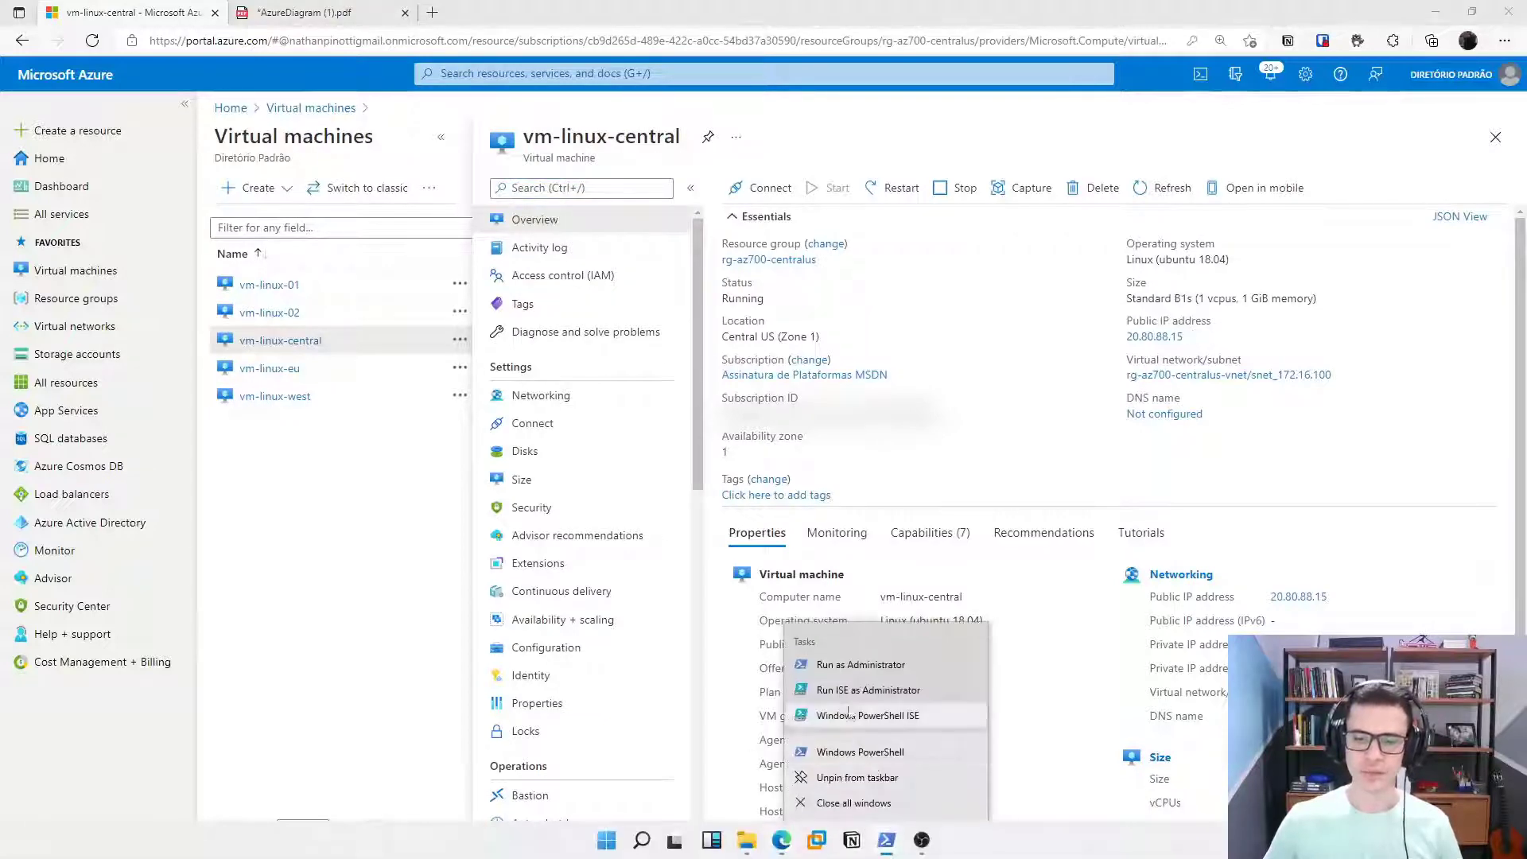
click(859, 752)
text(ssh nathanadmin@)
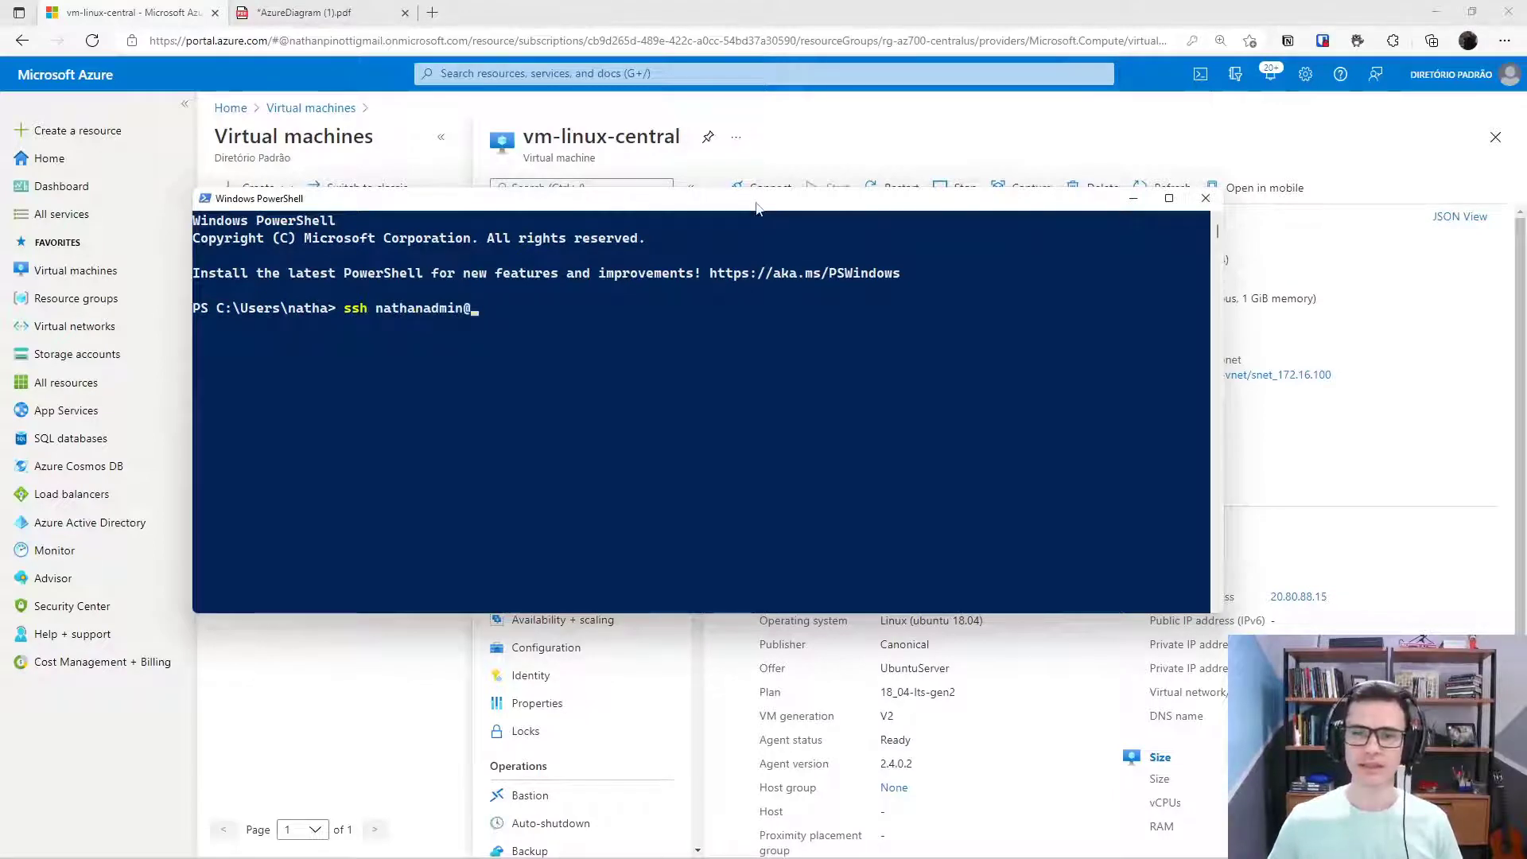
drag(756, 209, 634, 214)
text(20.80.88.15)
key(Return)
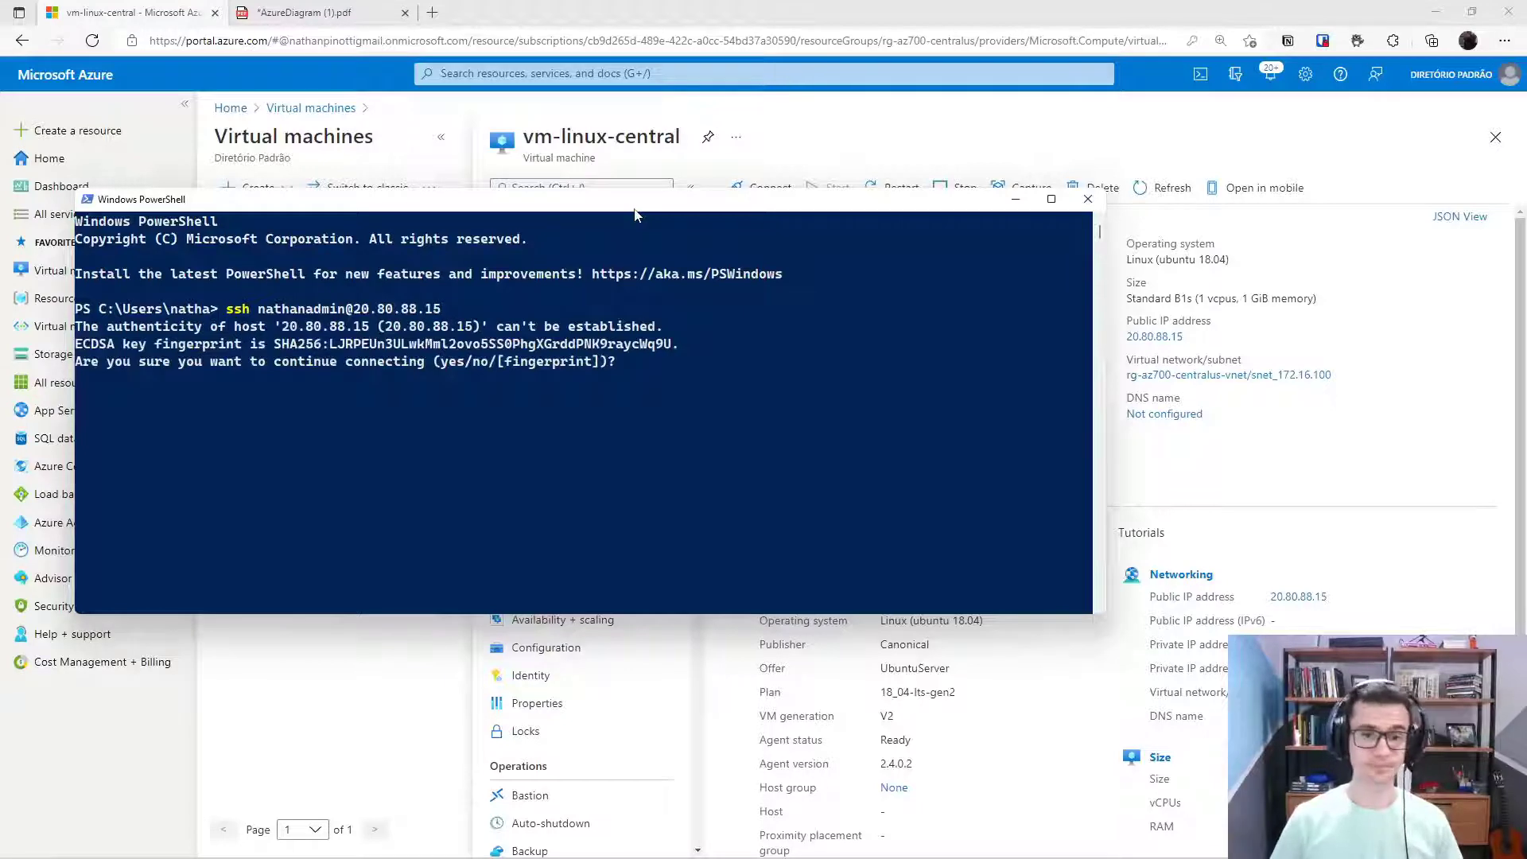
Accept the host's fingerprint and enter the account password to log in to vm-linux-central
text(yes)
key(Return)
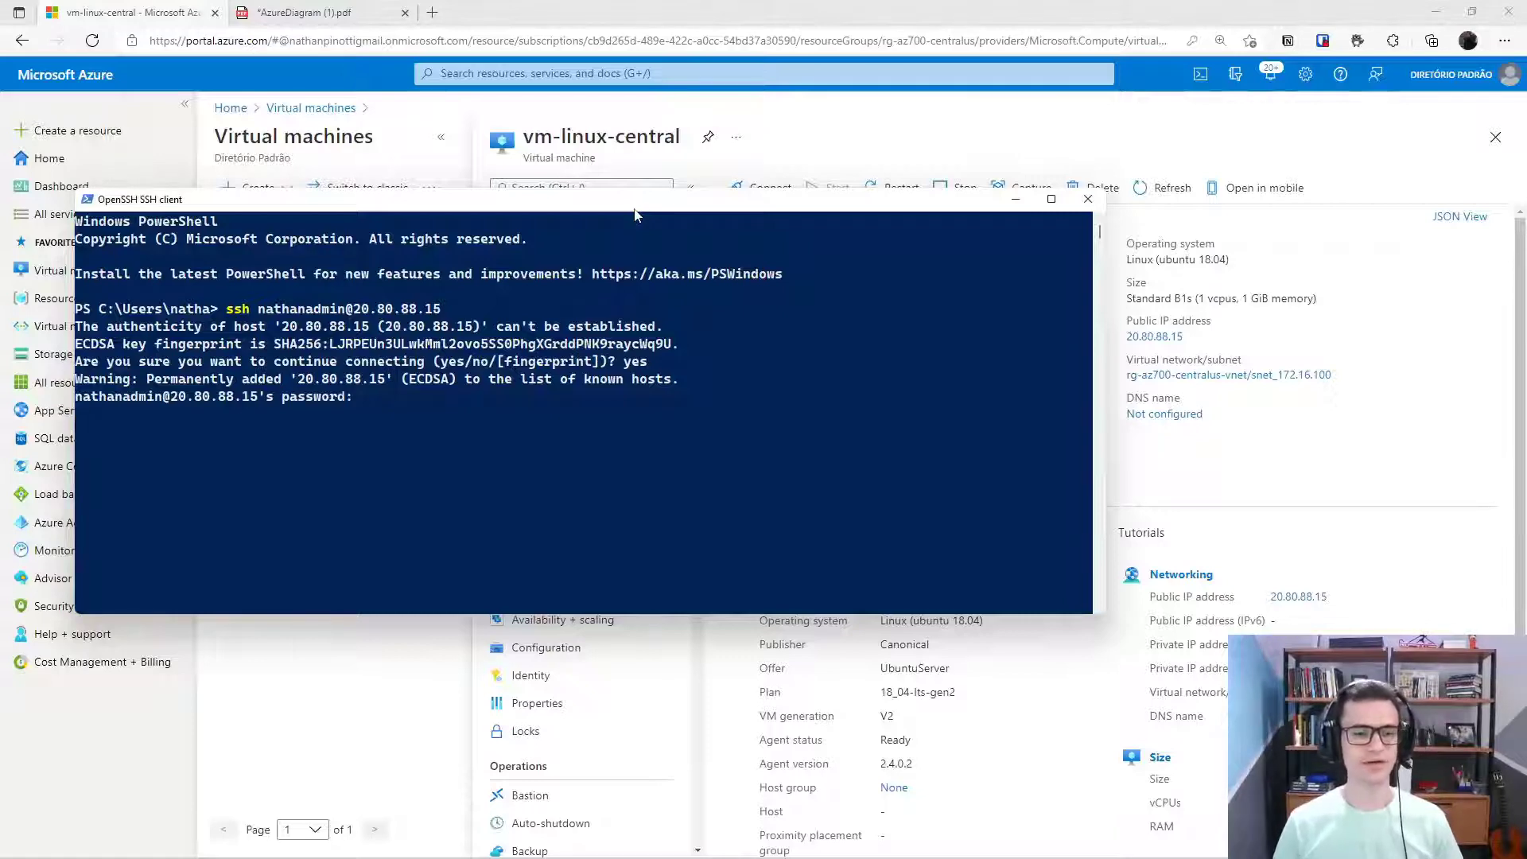
key(Return)
List vm-linux-central's network interfaces with ip ad and copy the IPv4 address of eth0
text(ip ad)
key(Return)
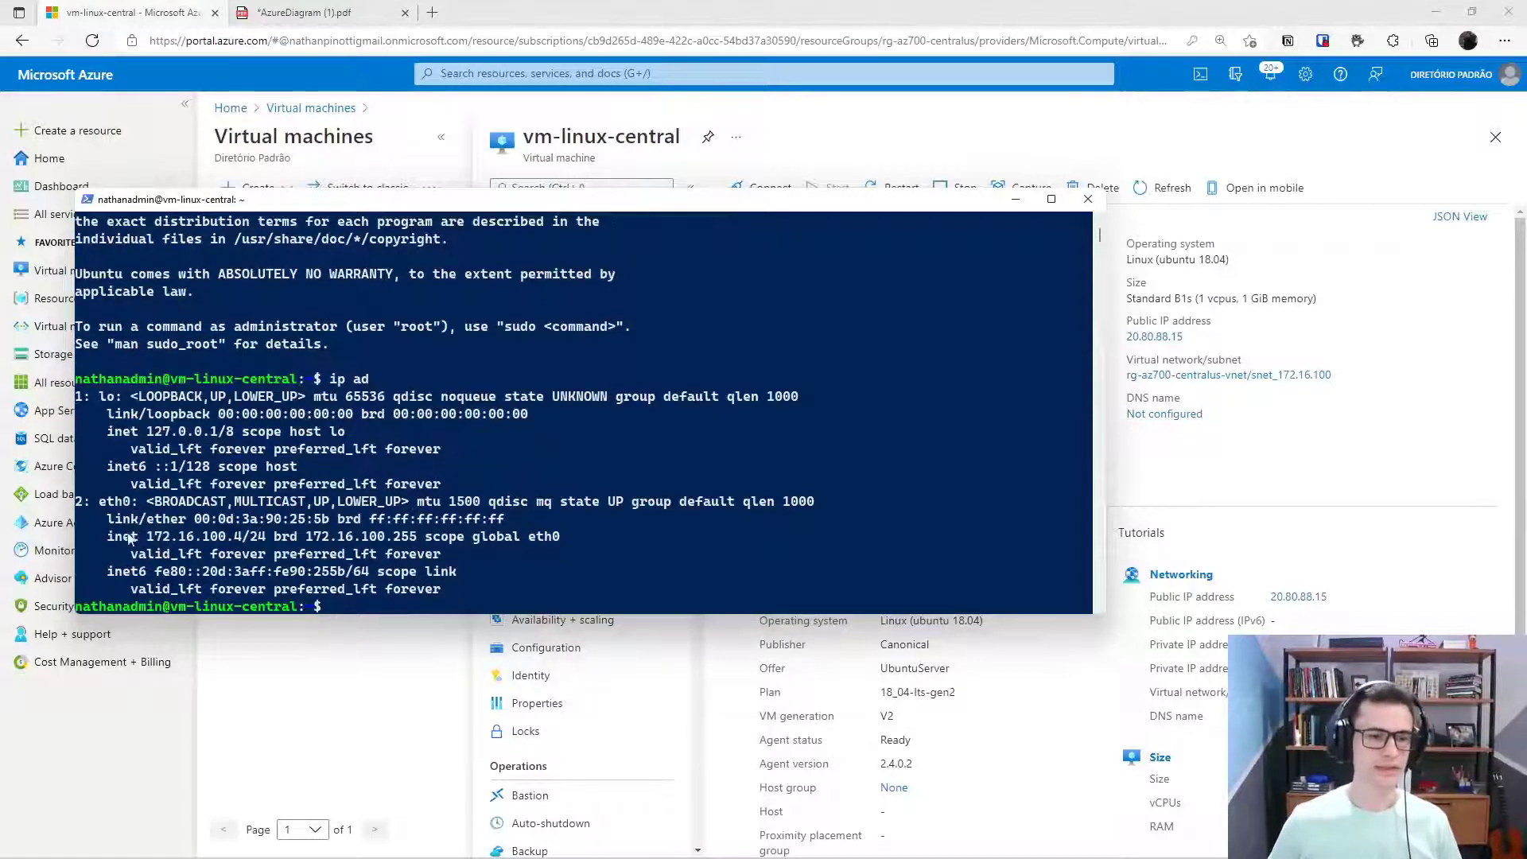
drag(143, 538, 223, 540)
key(ctrl+c)
Ping 192.168.100.4 from vm-linux-central, stop the ping and minimize the terminal
text(ping 192.168.100.4)
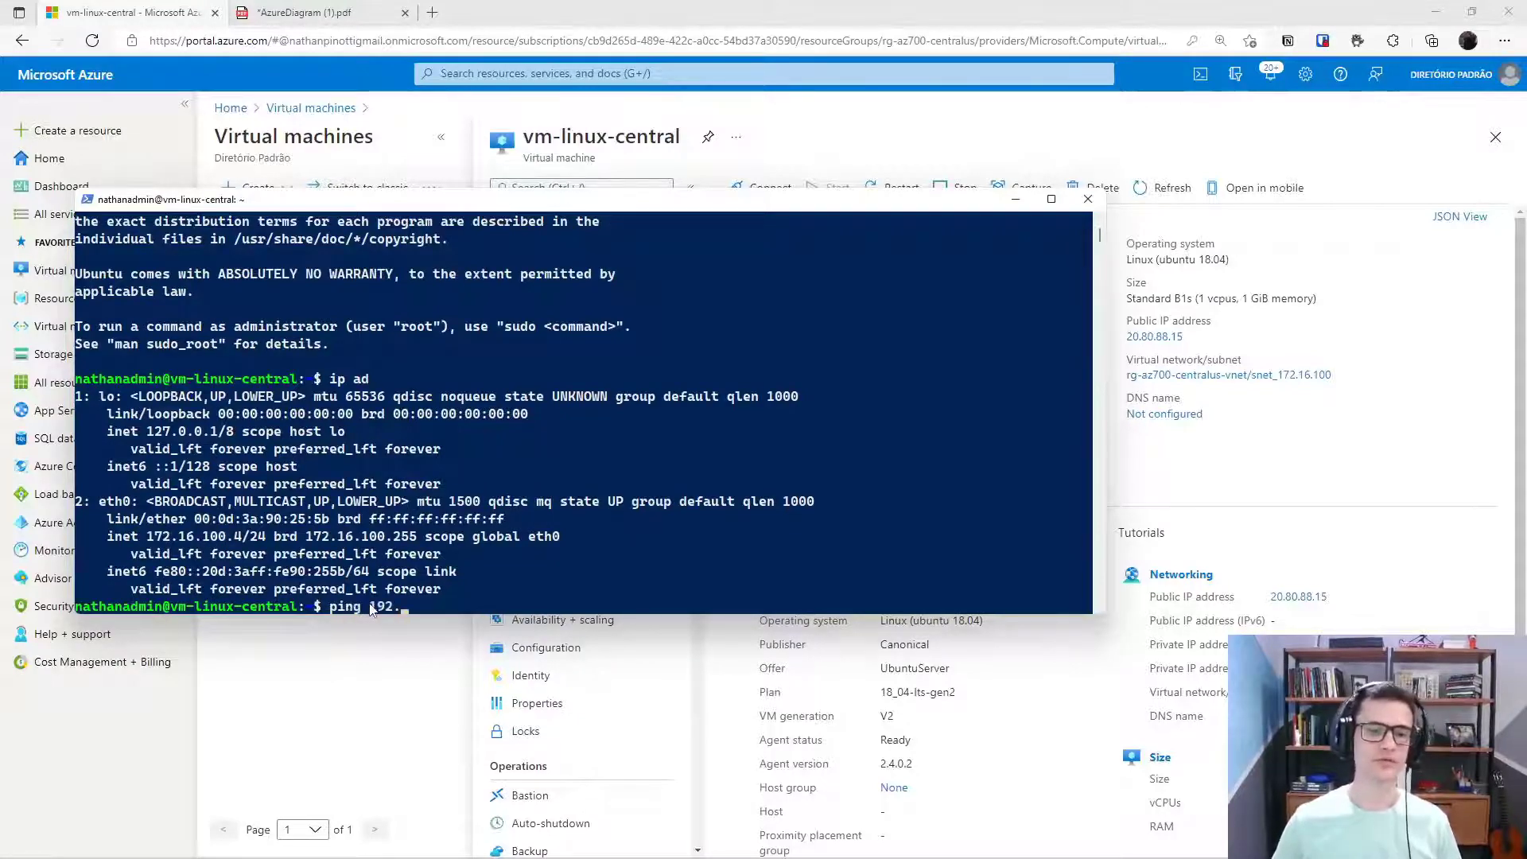
key(Return)
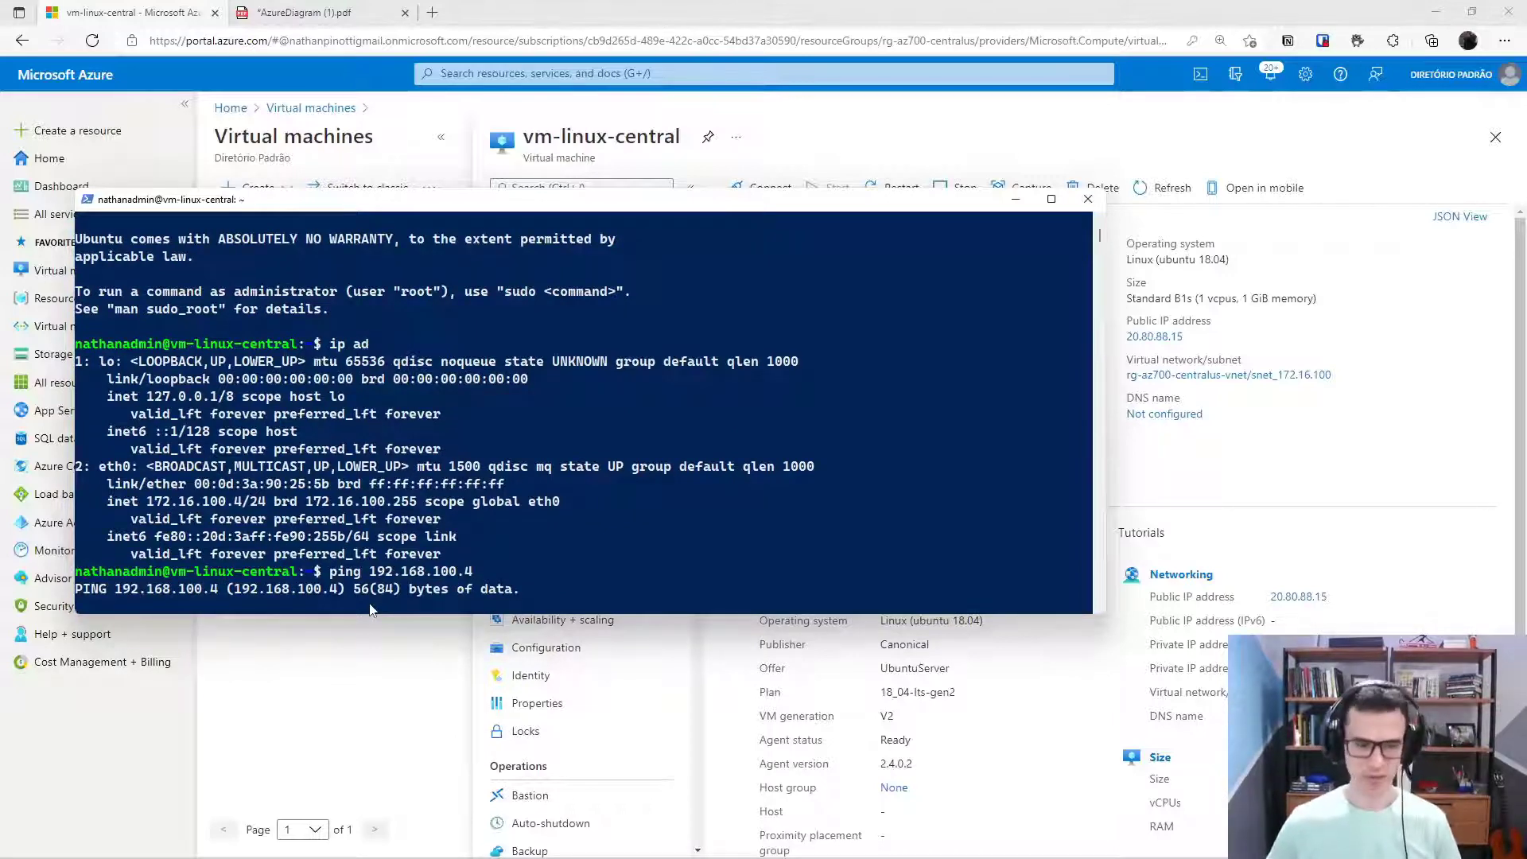
key(ctrl+c)
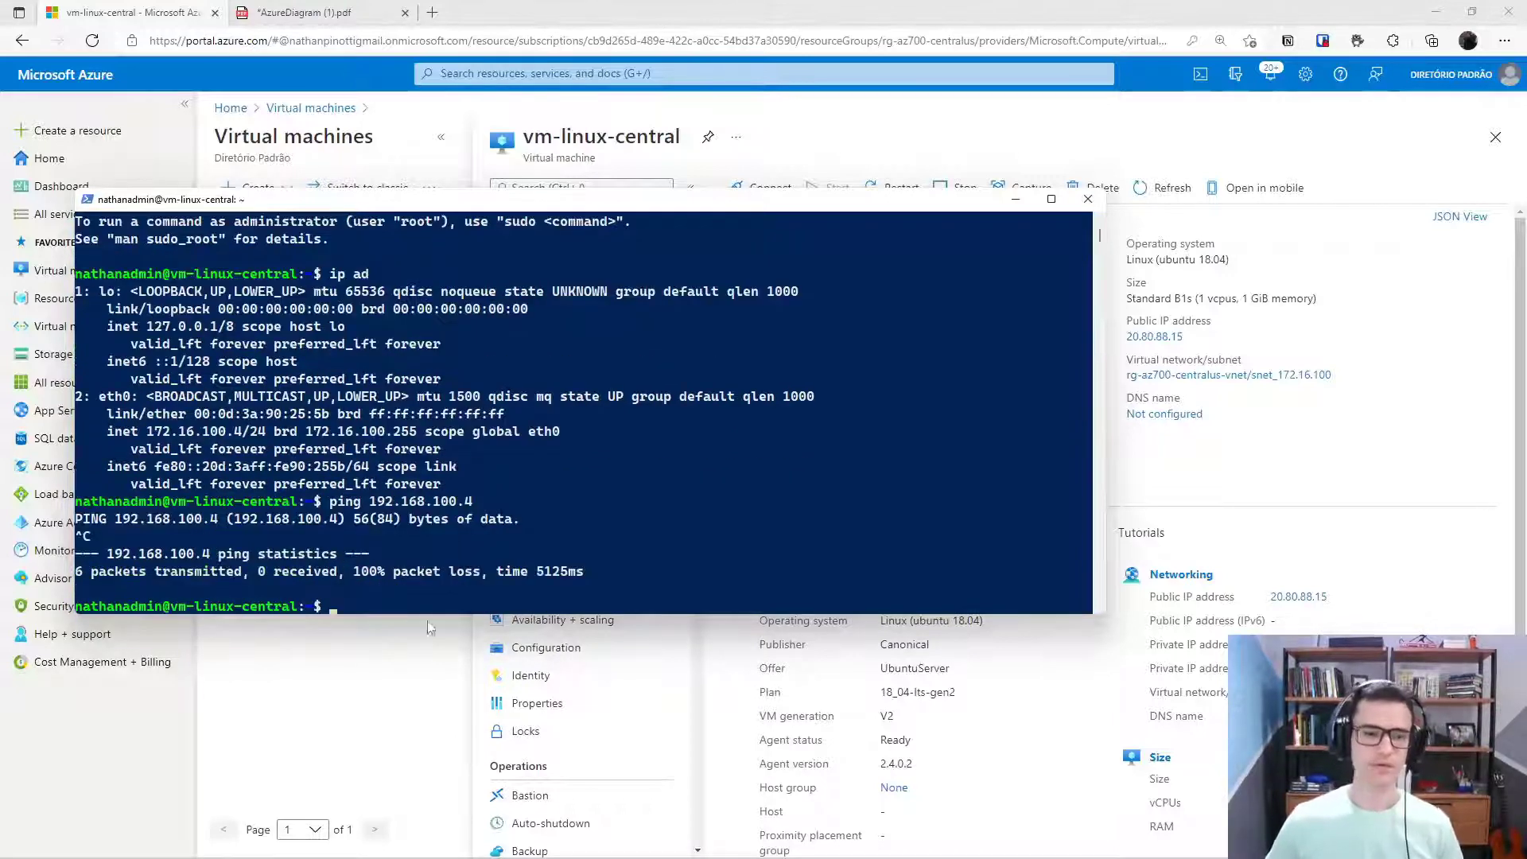
click(1016, 202)
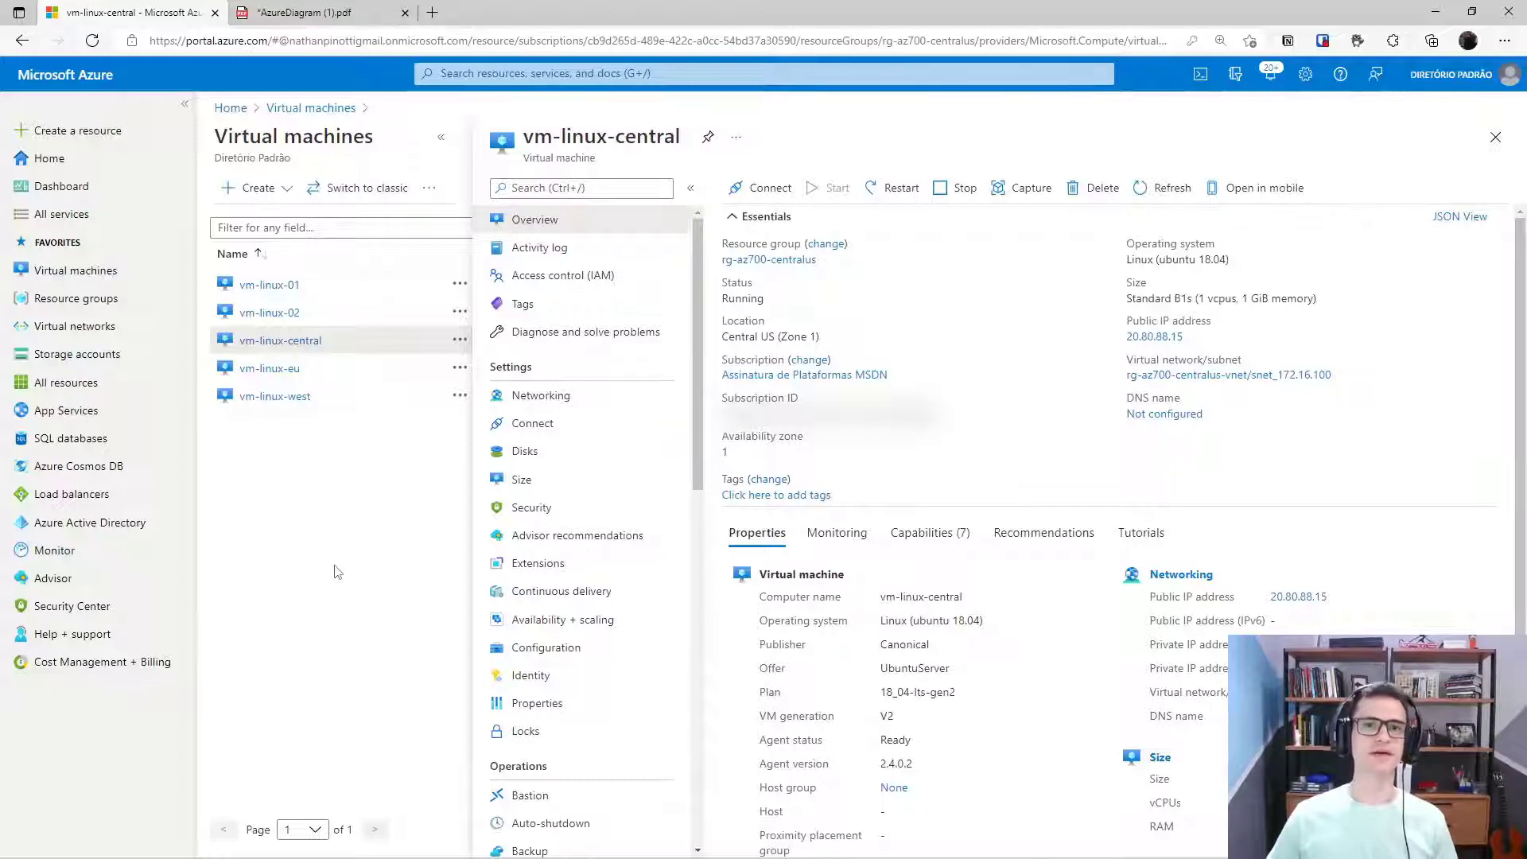
Search the Azure portal for "rout" and open the Route tables service
click(572, 76)
text(rout)
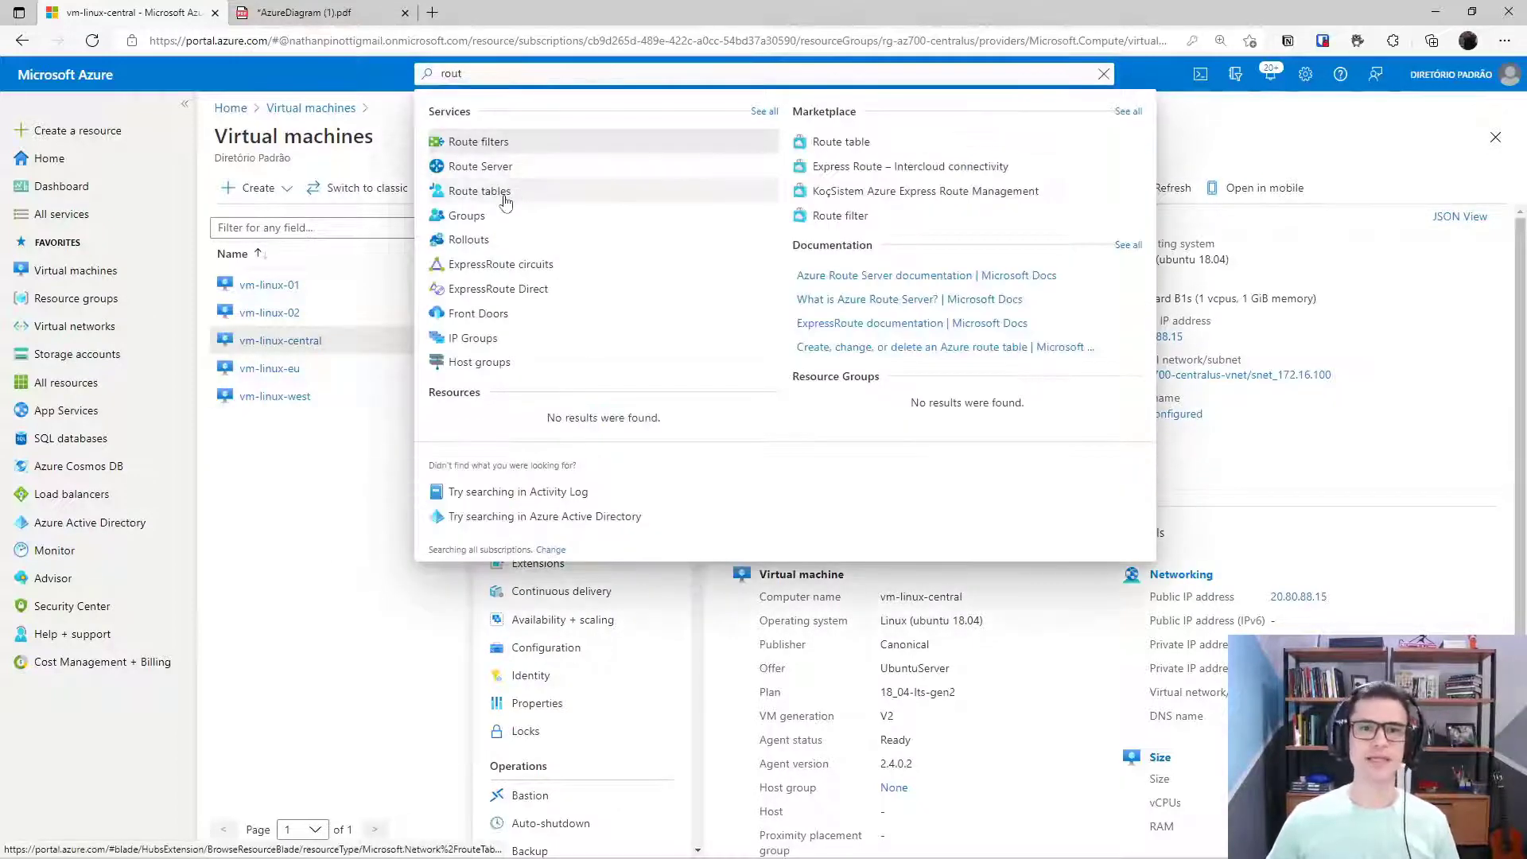
click(505, 202)
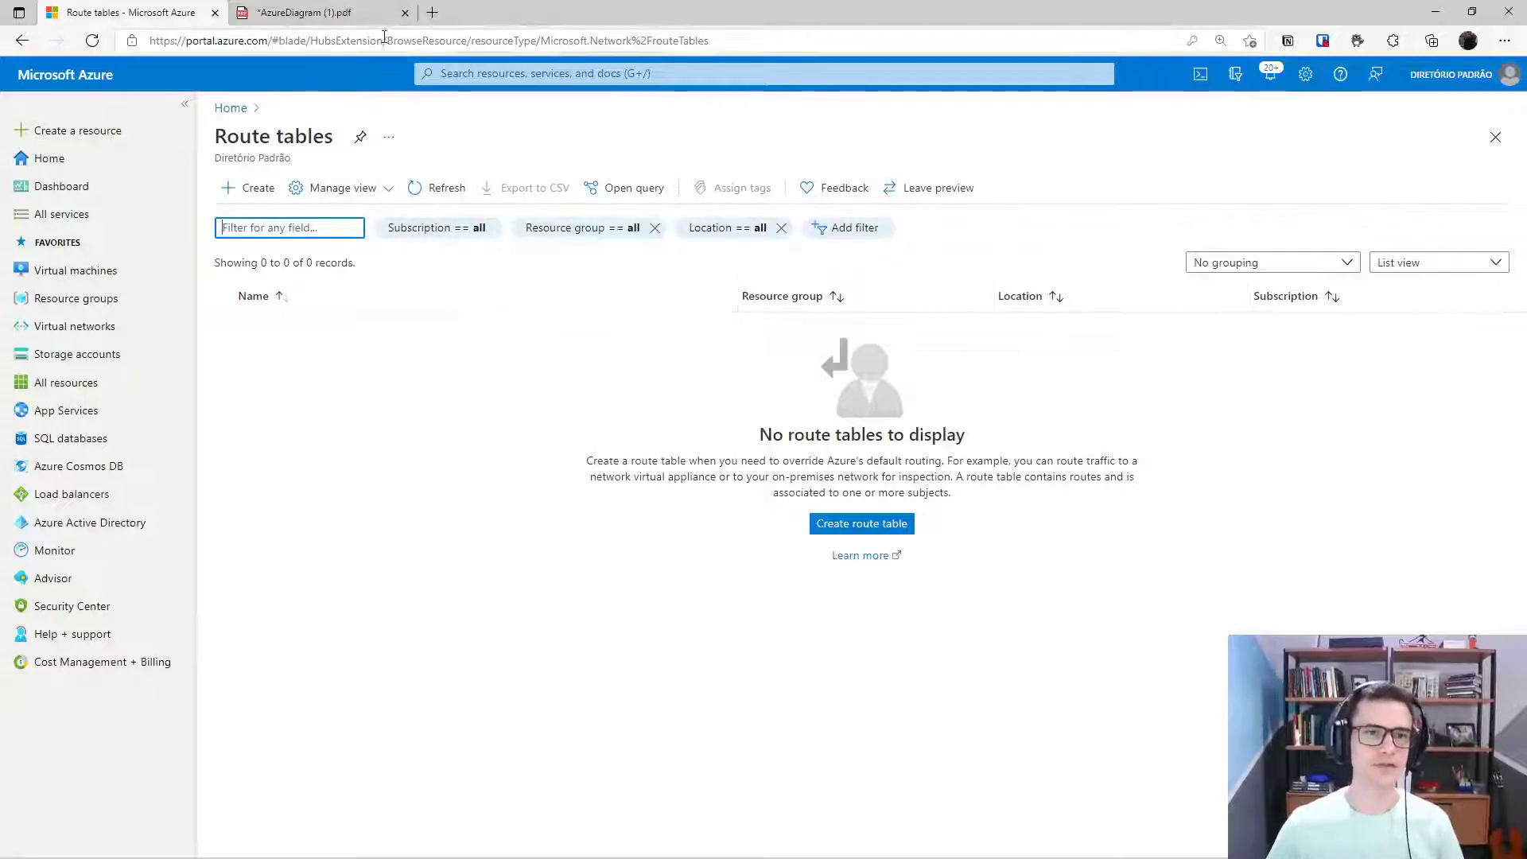
Examine the vNet-US peerings and the USR routes in the AzureDiagram PDF, then return to the Route tables page
click(342, 15)
scroll(788, 381, down, 1)
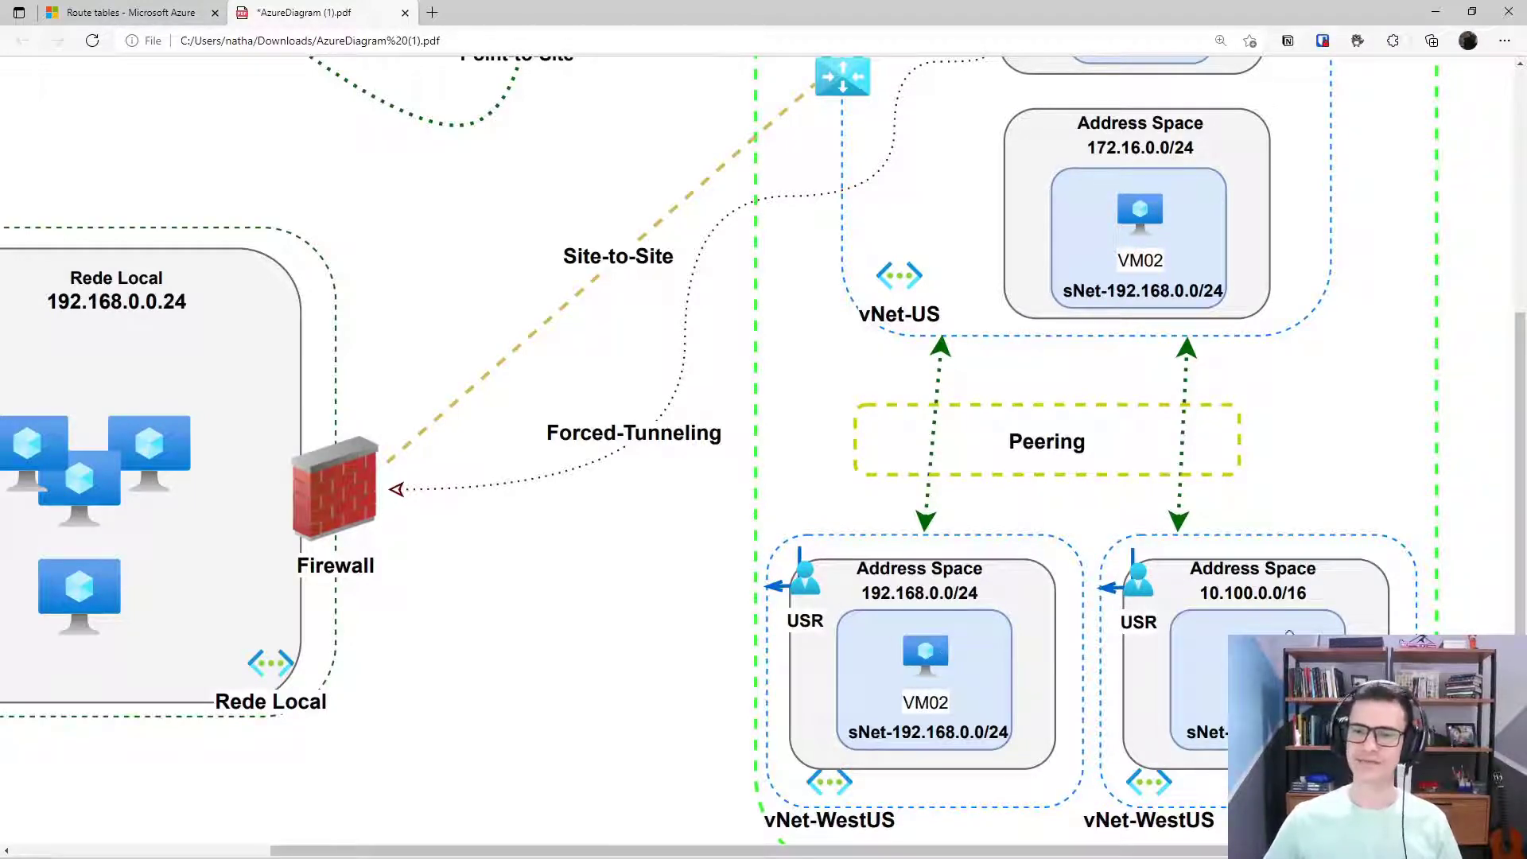
scroll(1083, 153, up, 4)
scroll(1113, 517, down, 6)
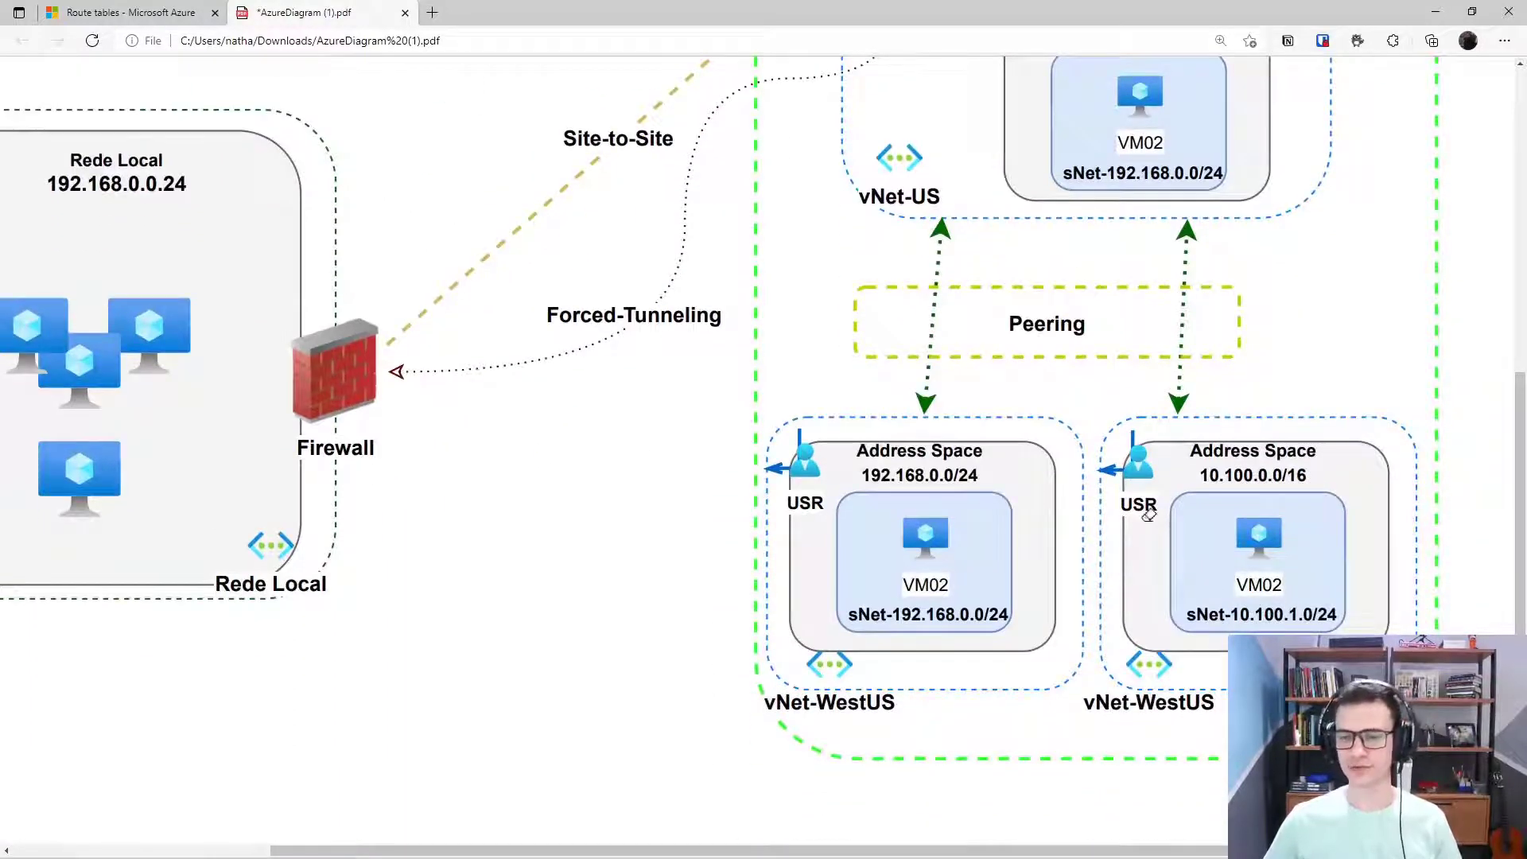
scroll(1344, 606, up, 3)
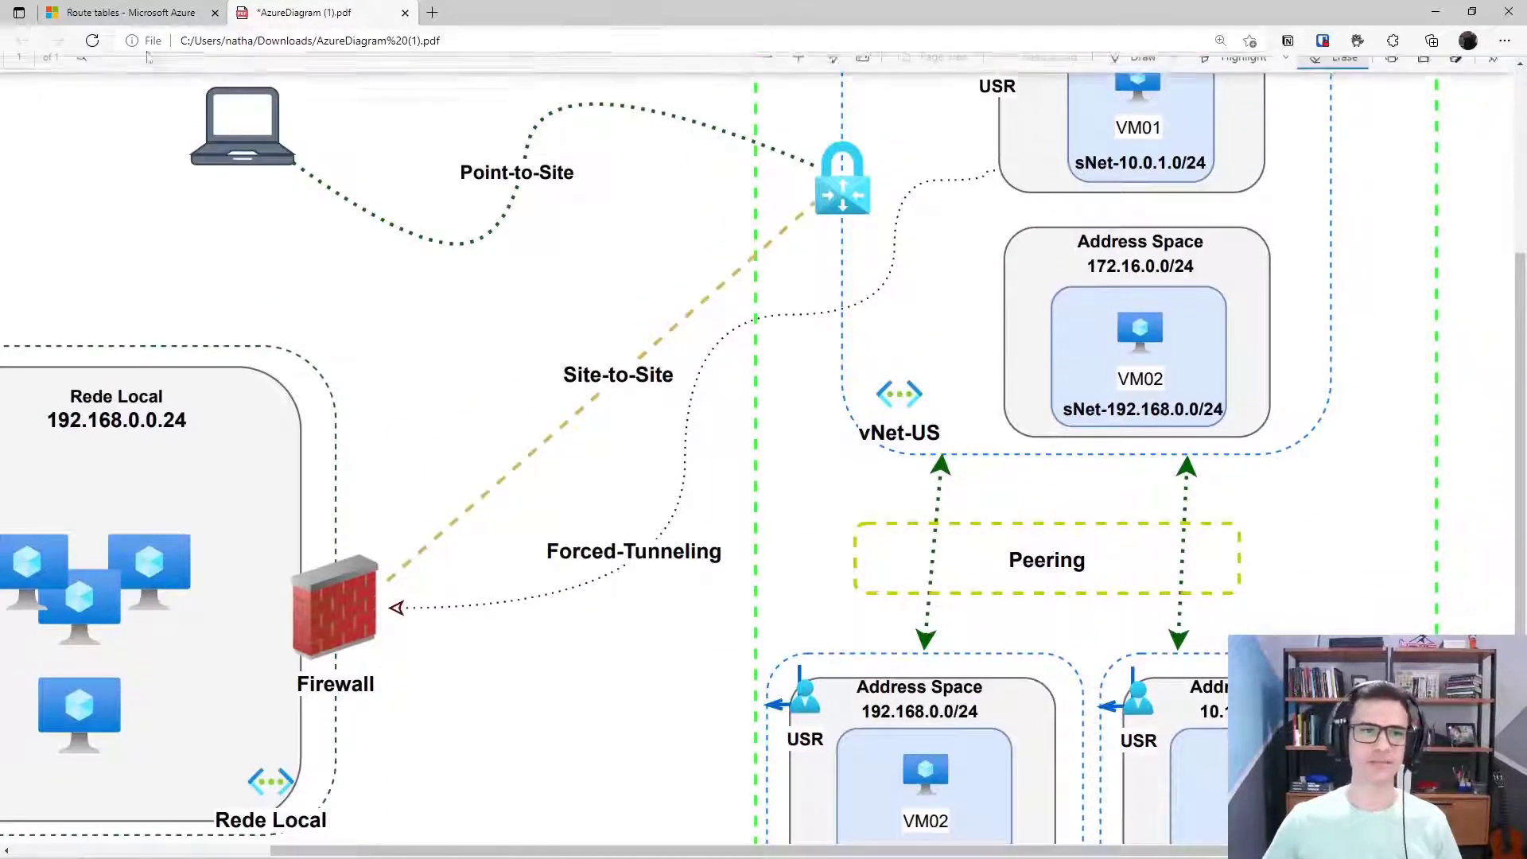
click(129, 14)
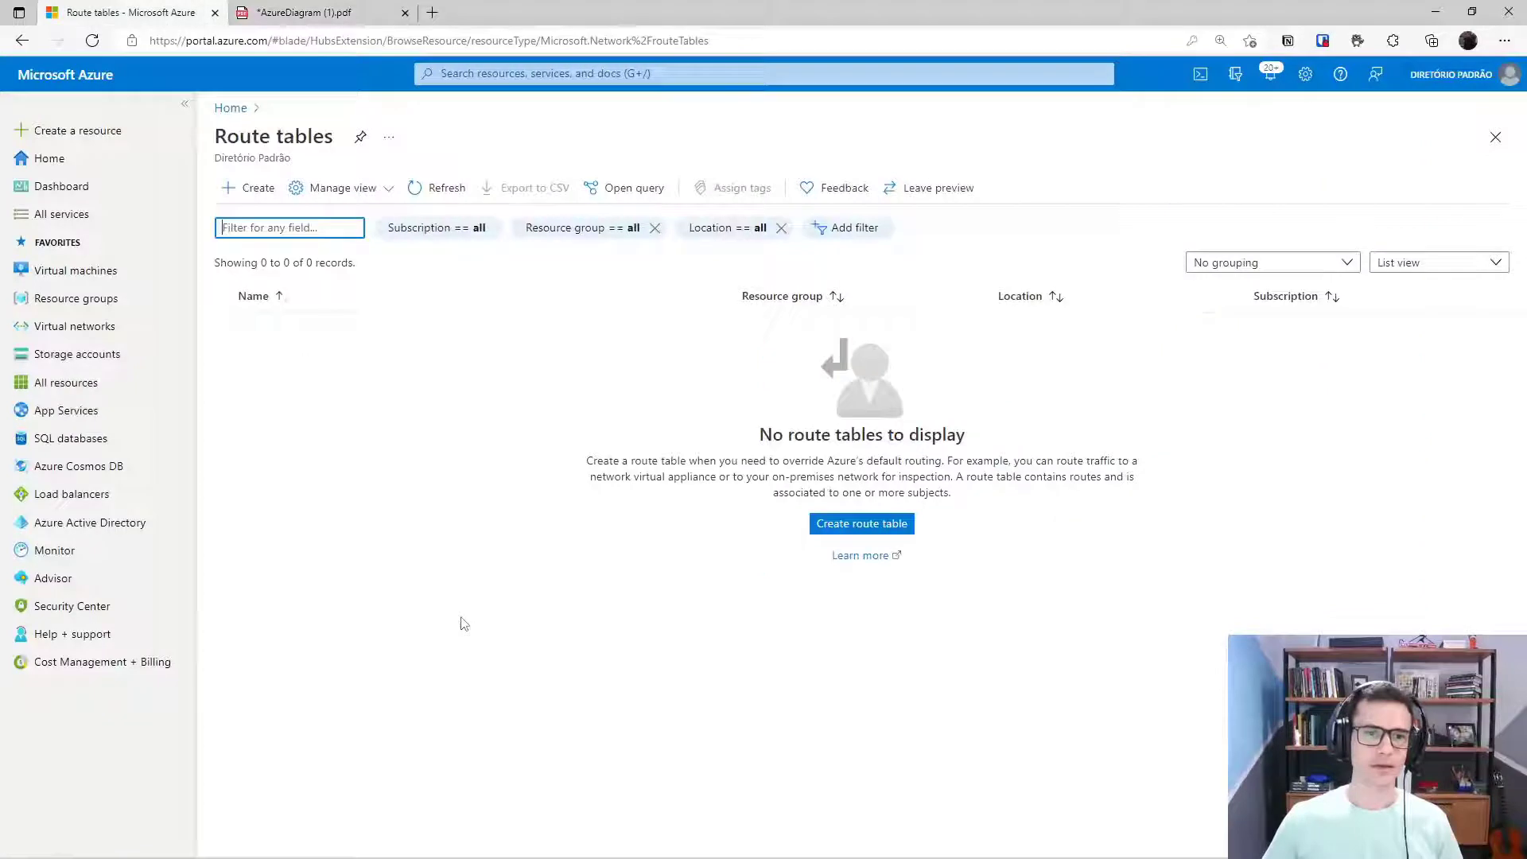
Start creating a route table and assign it to the rg-az700-centralus resource group
click(270, 195)
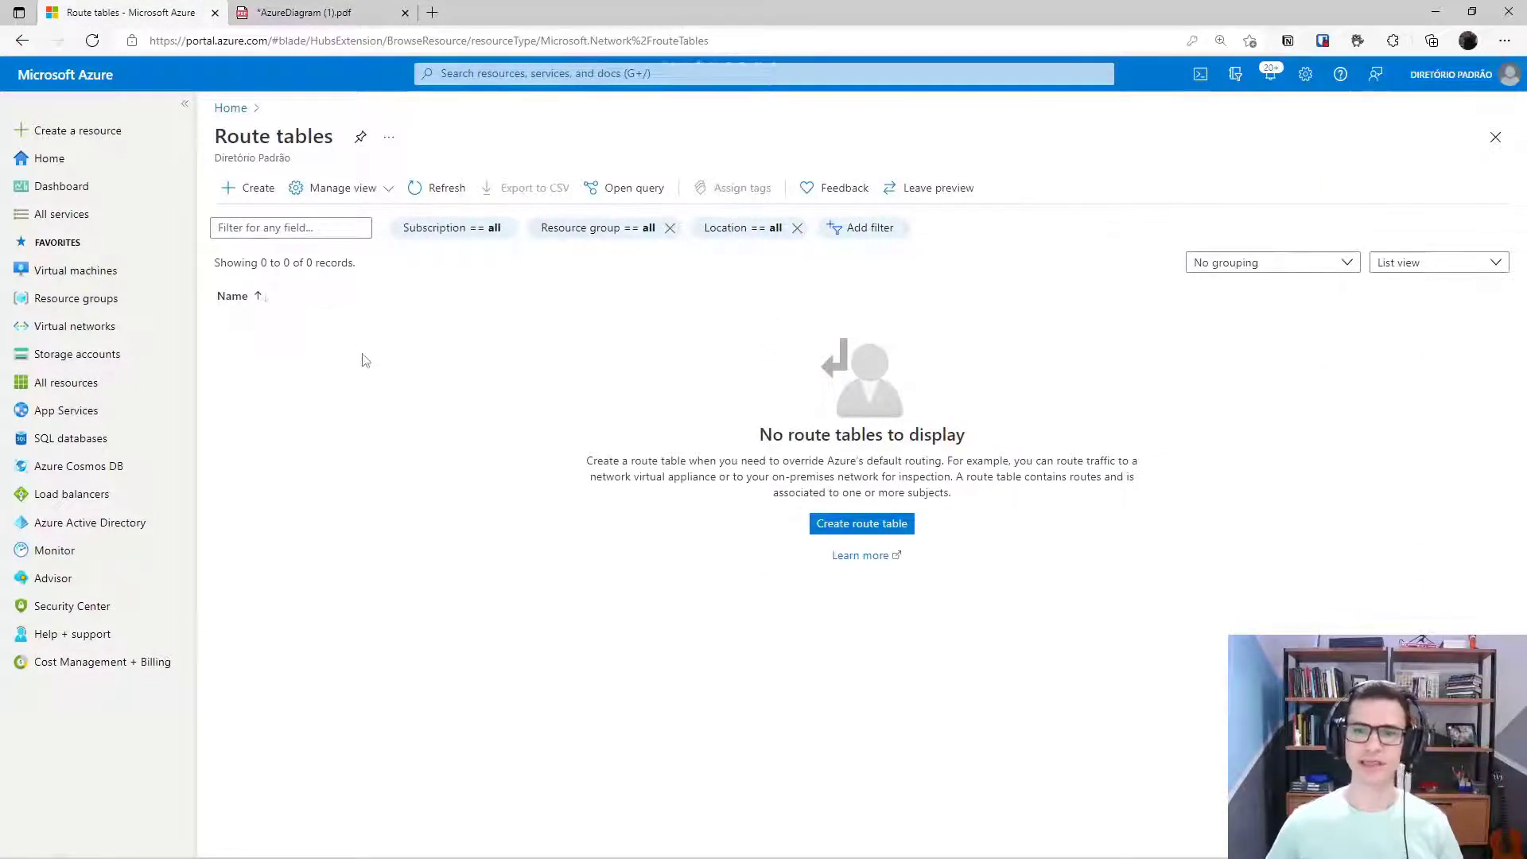
click(258, 194)
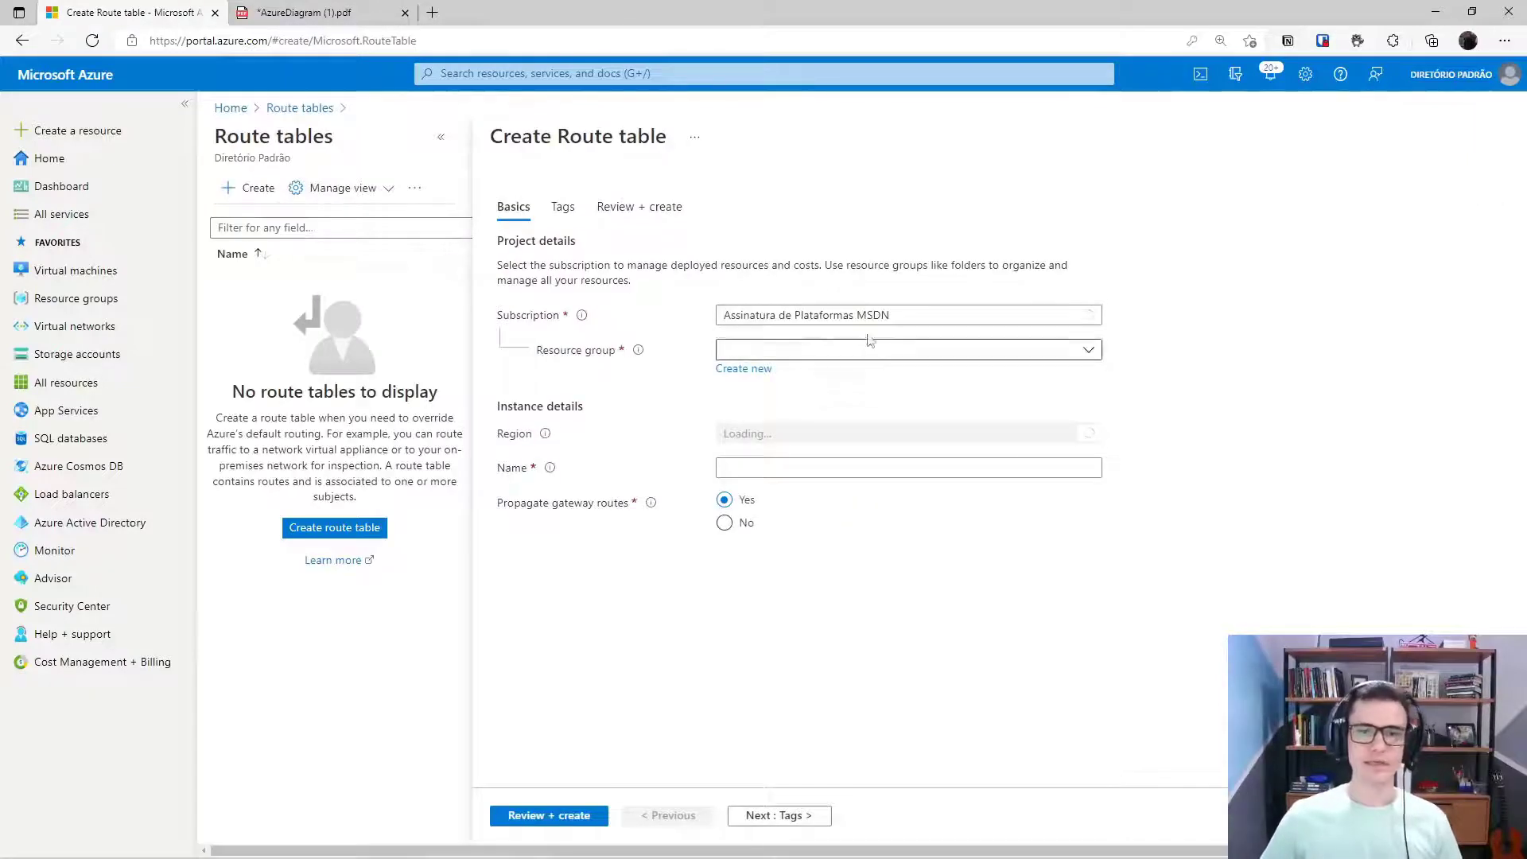
click(877, 350)
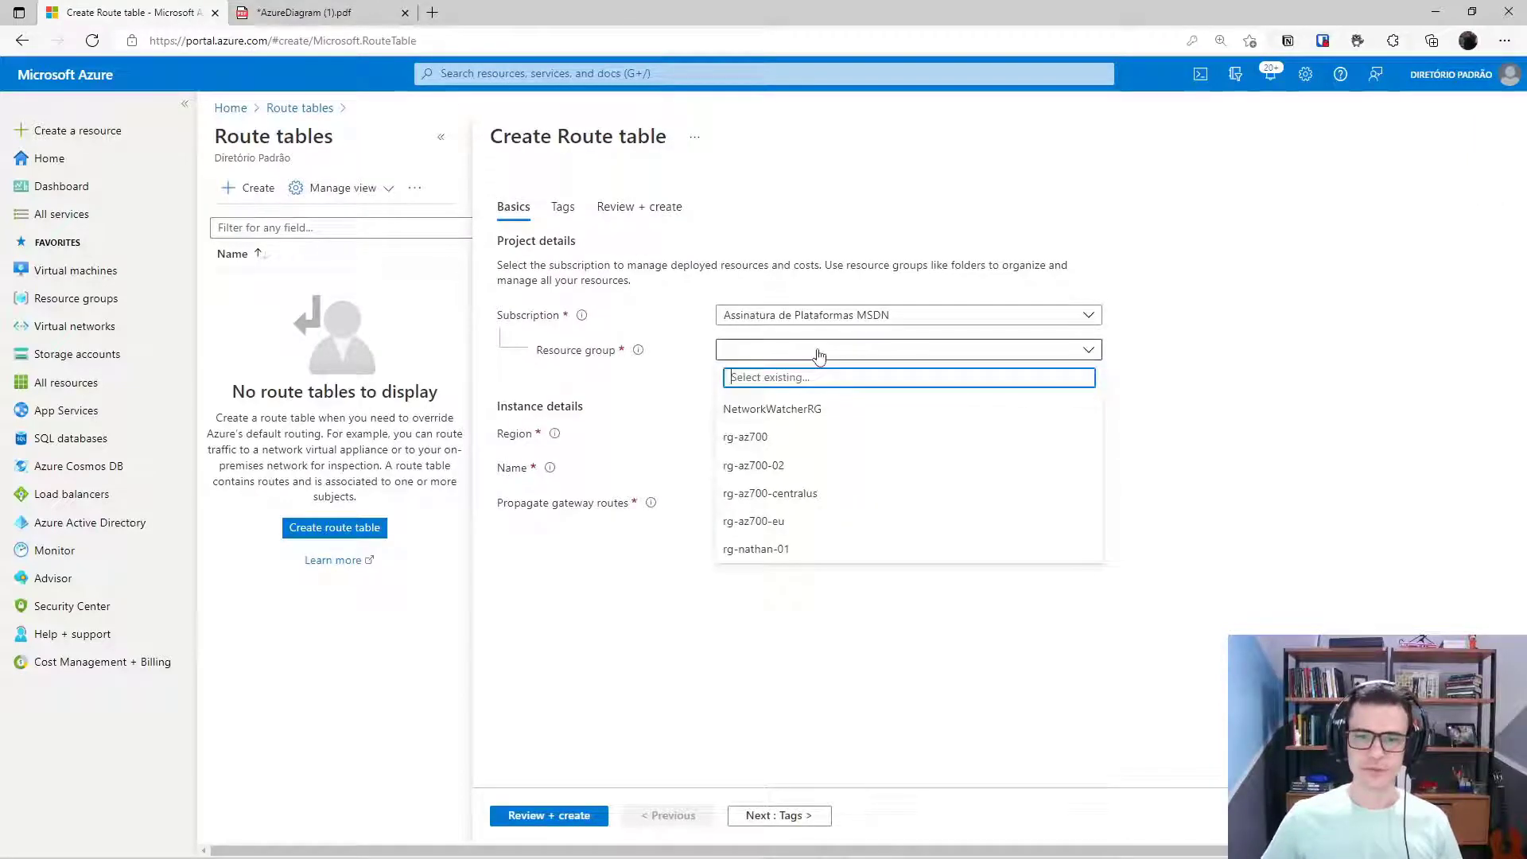
click(813, 494)
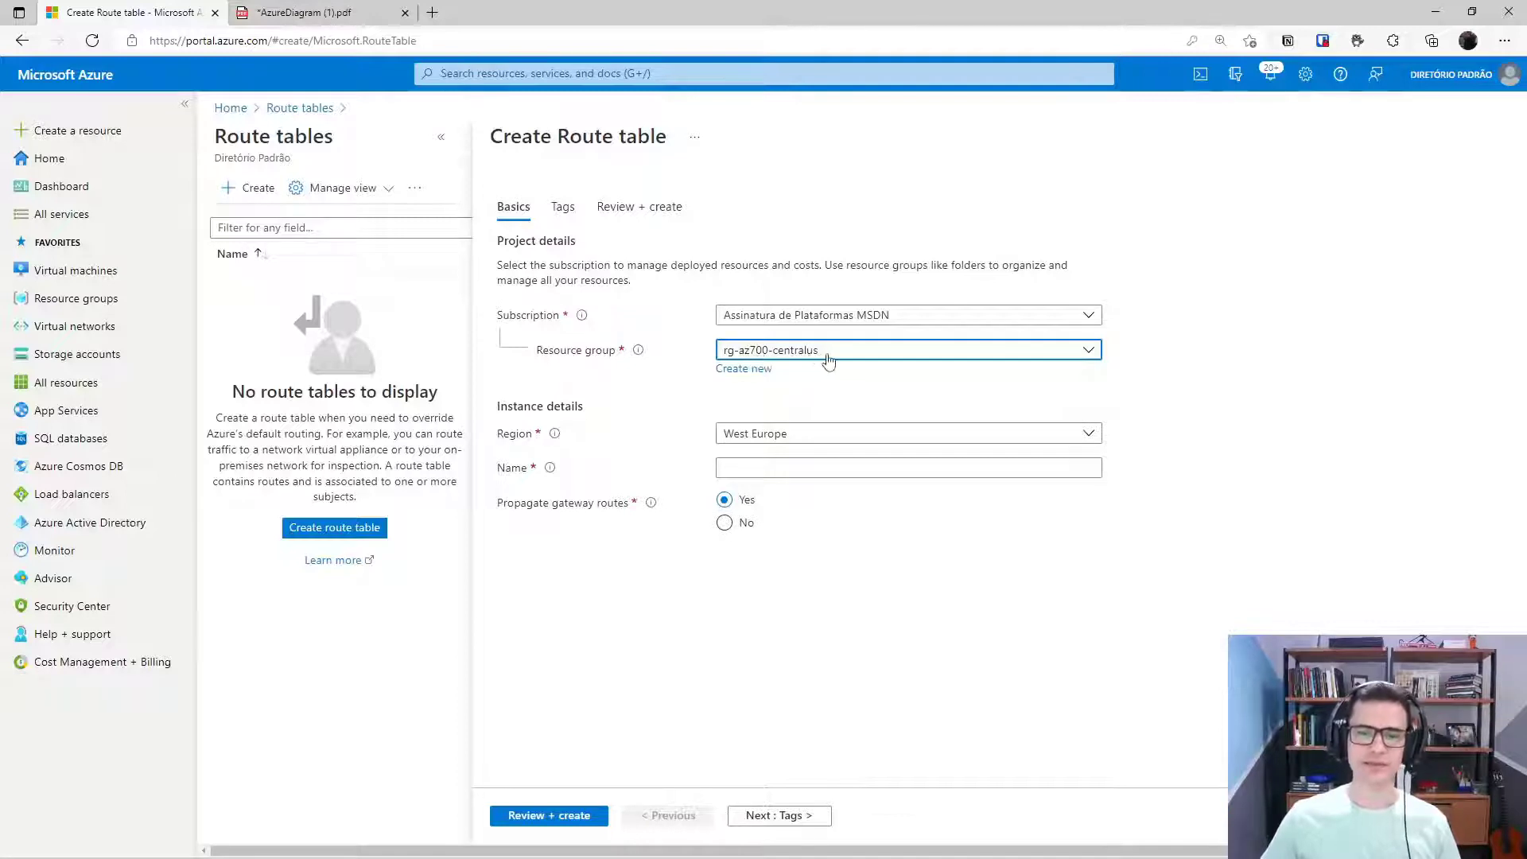
Set the route table's region to West Central US
click(738, 436)
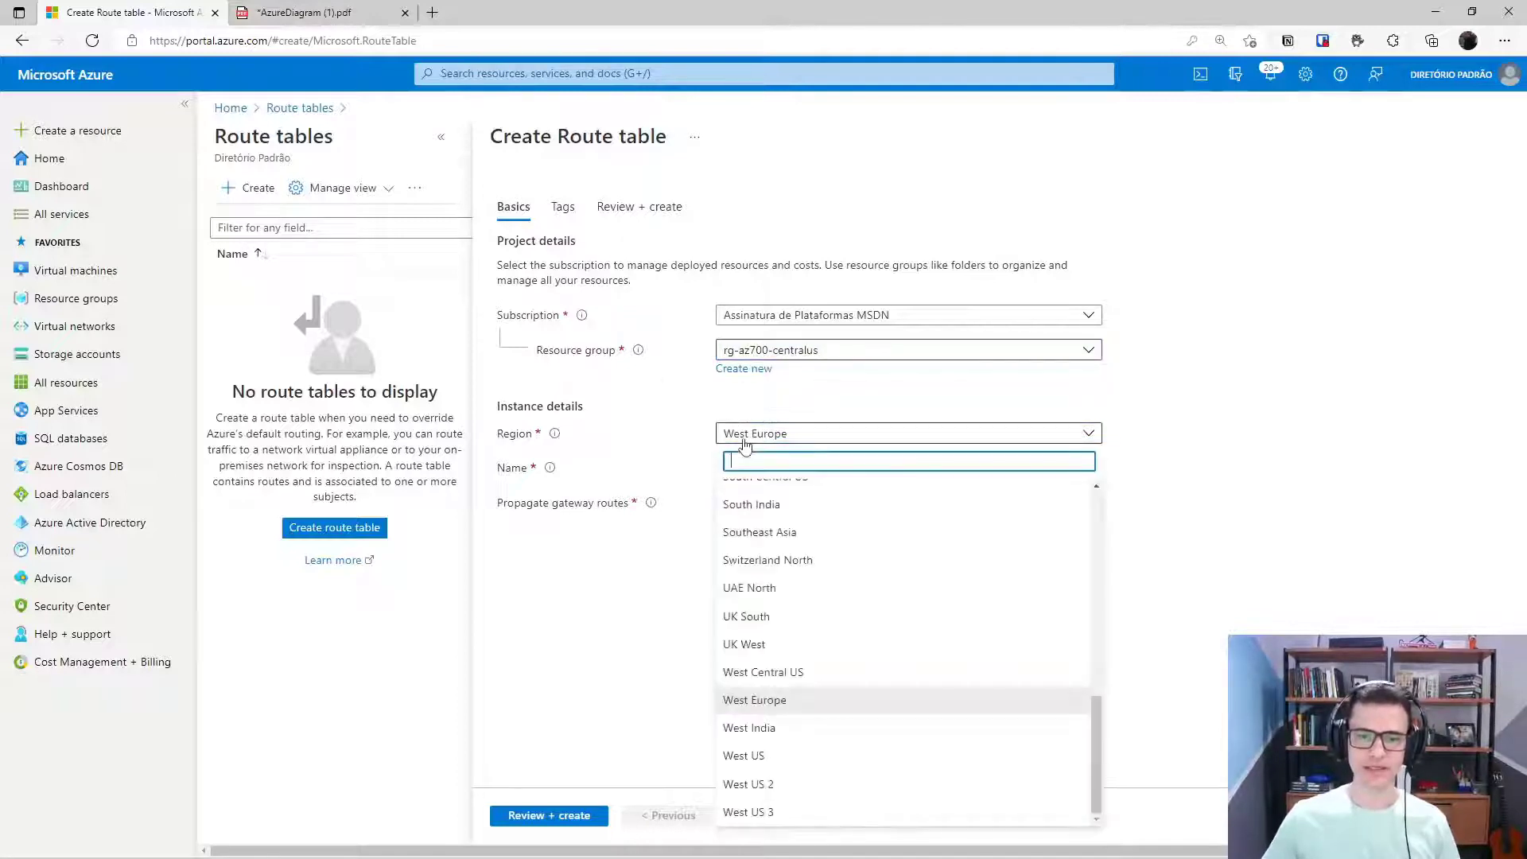
click(803, 676)
click(794, 474)
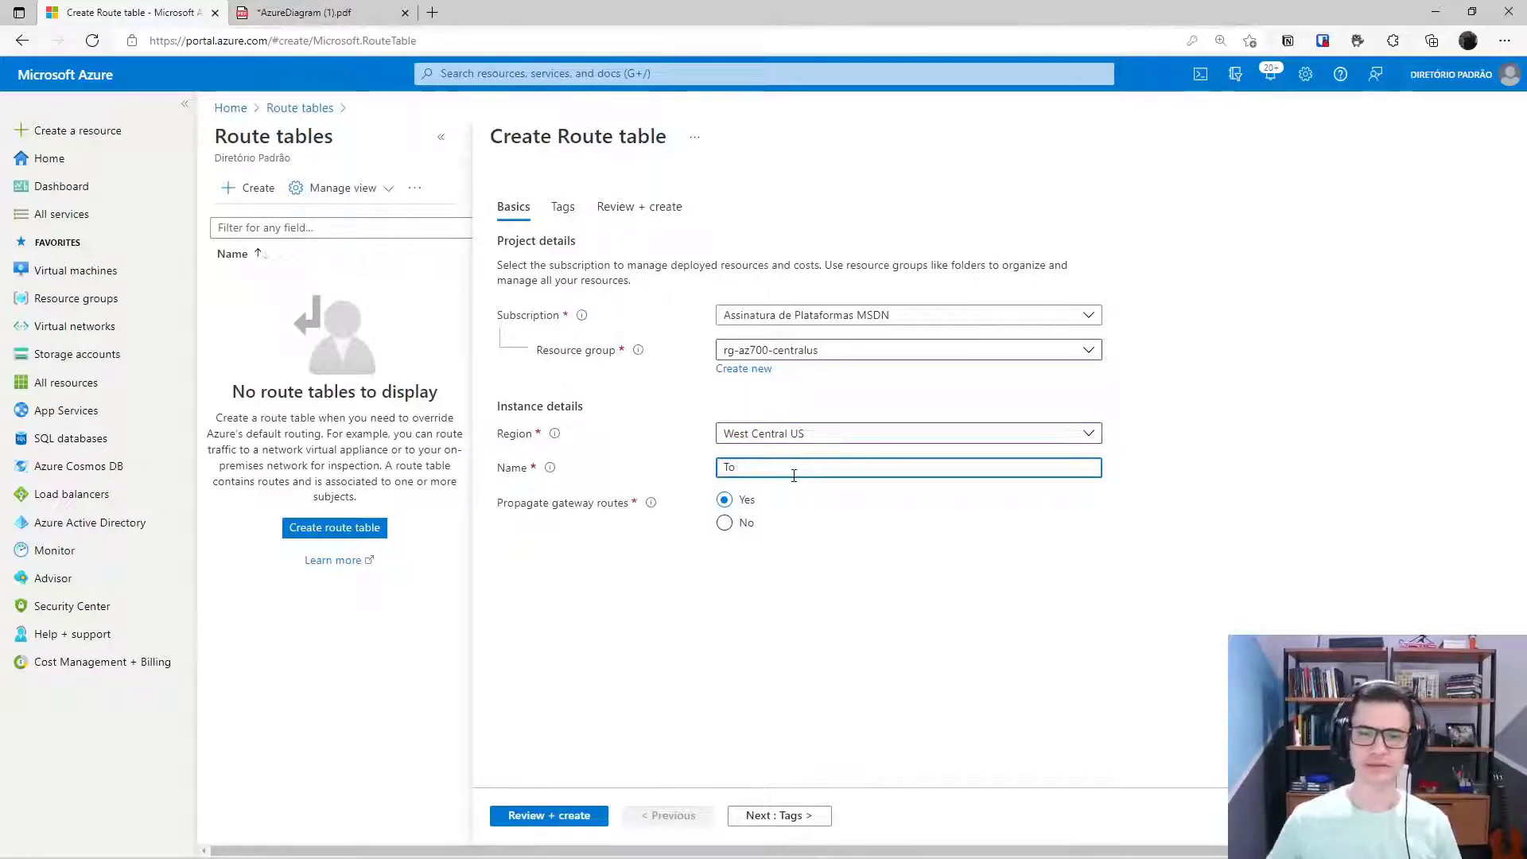
Change the route table's region to Central US
click(828, 440)
text(cent)
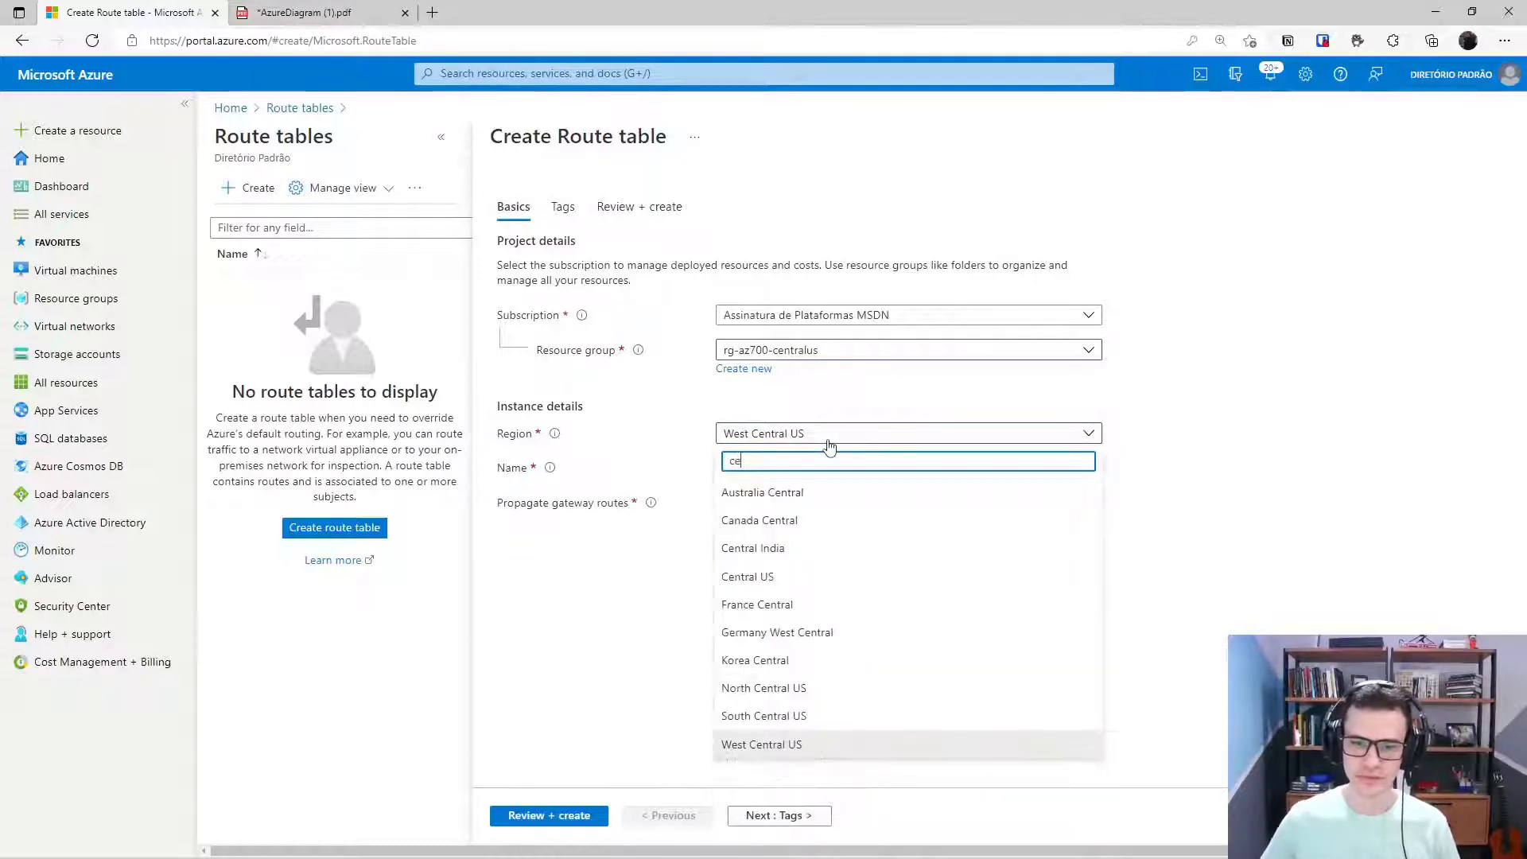
click(762, 587)
Name the route table TovNetWest, leave its tags empty and proceed to the review
click(777, 460)
text(TovNet)
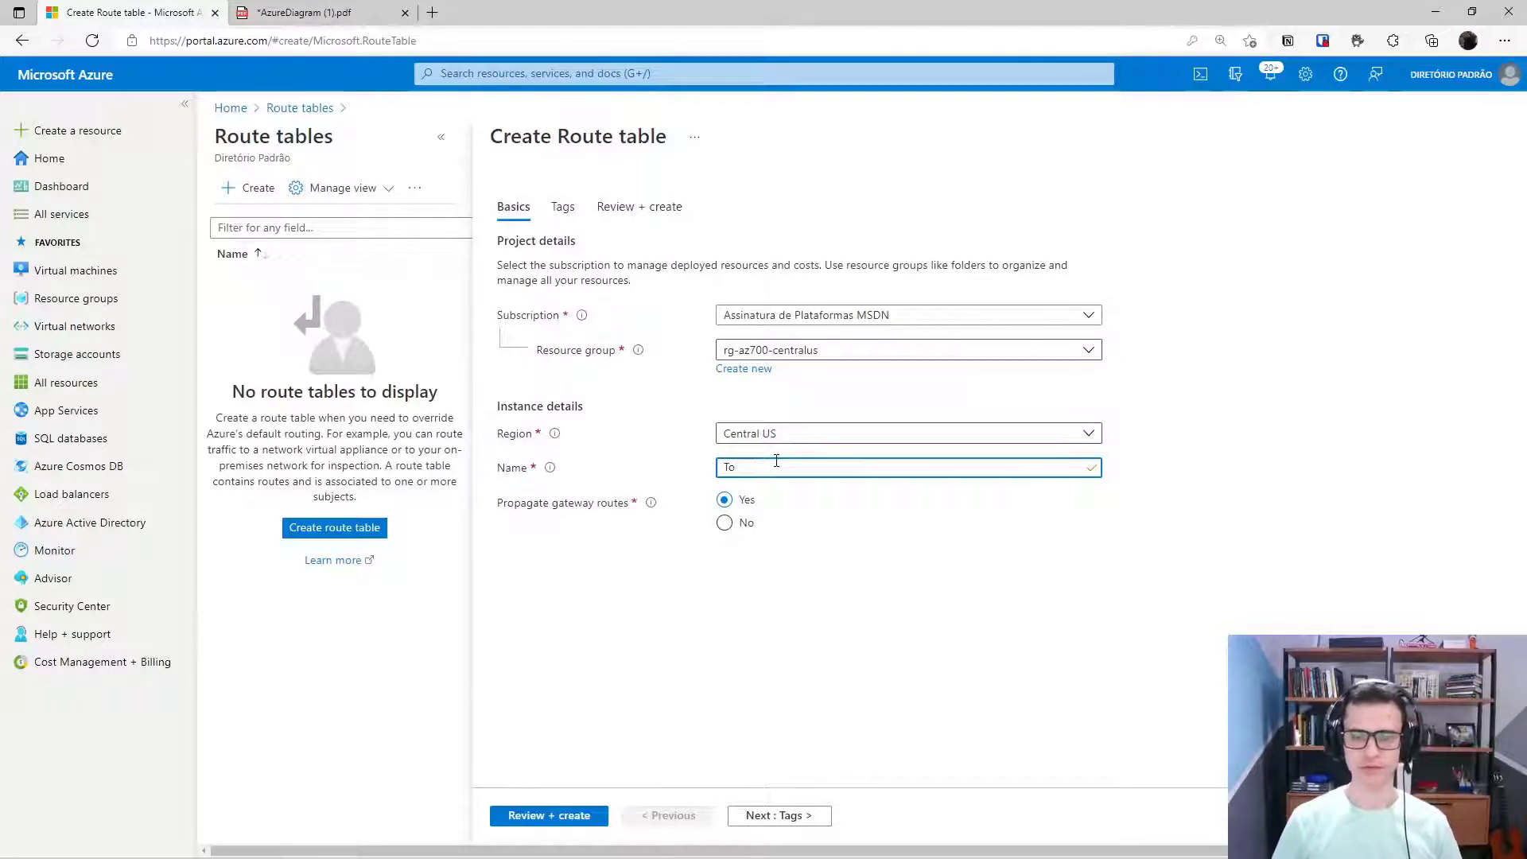
key(Tab)
click(802, 811)
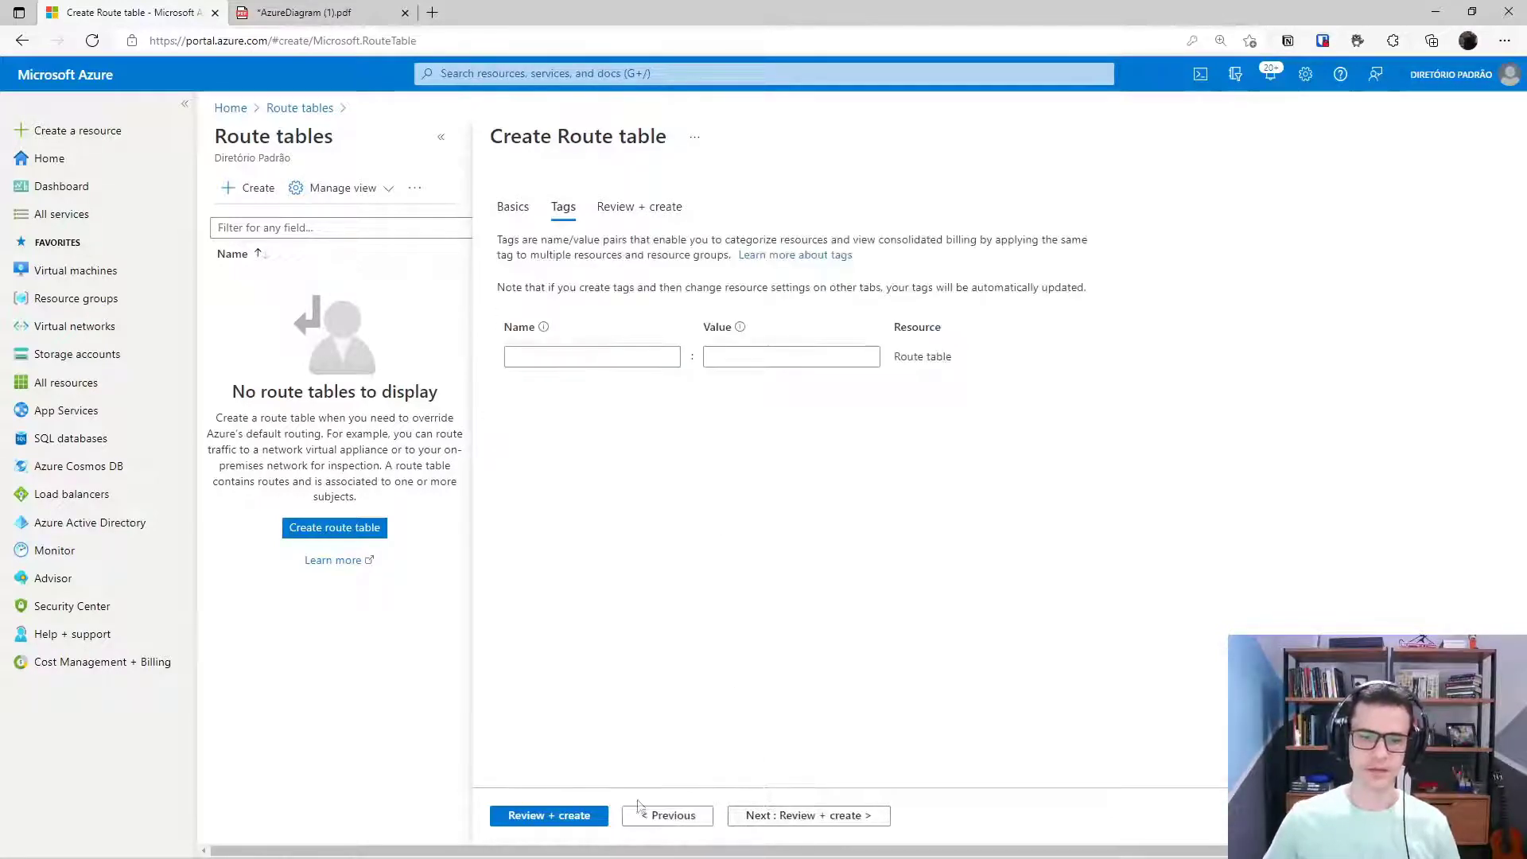
click(549, 815)
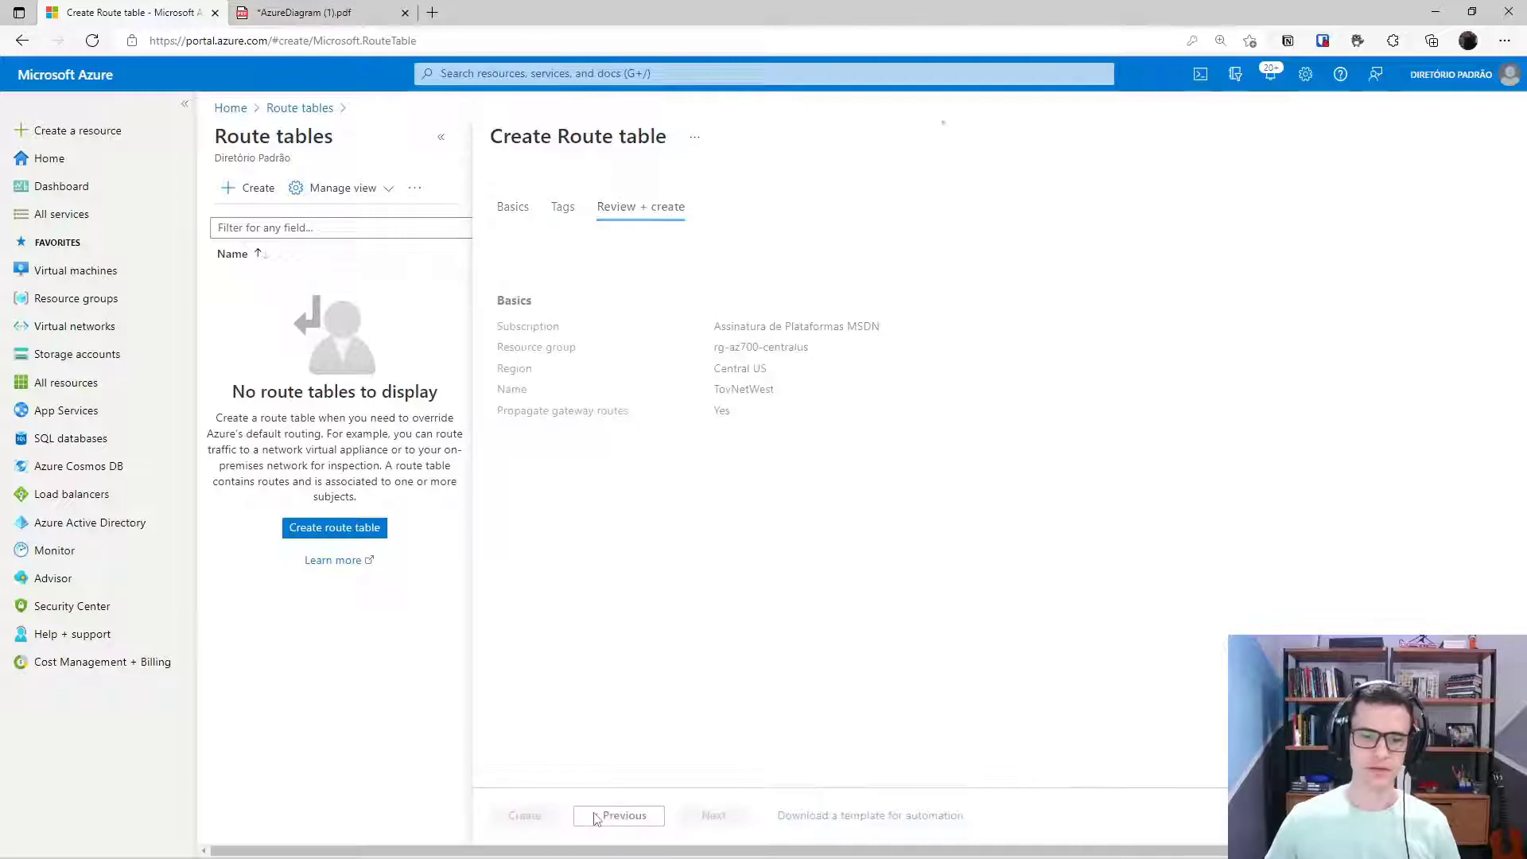
Check the virtual machines' resource groups, and start a new route table in the rg-az700-02 resource group
click(75, 270)
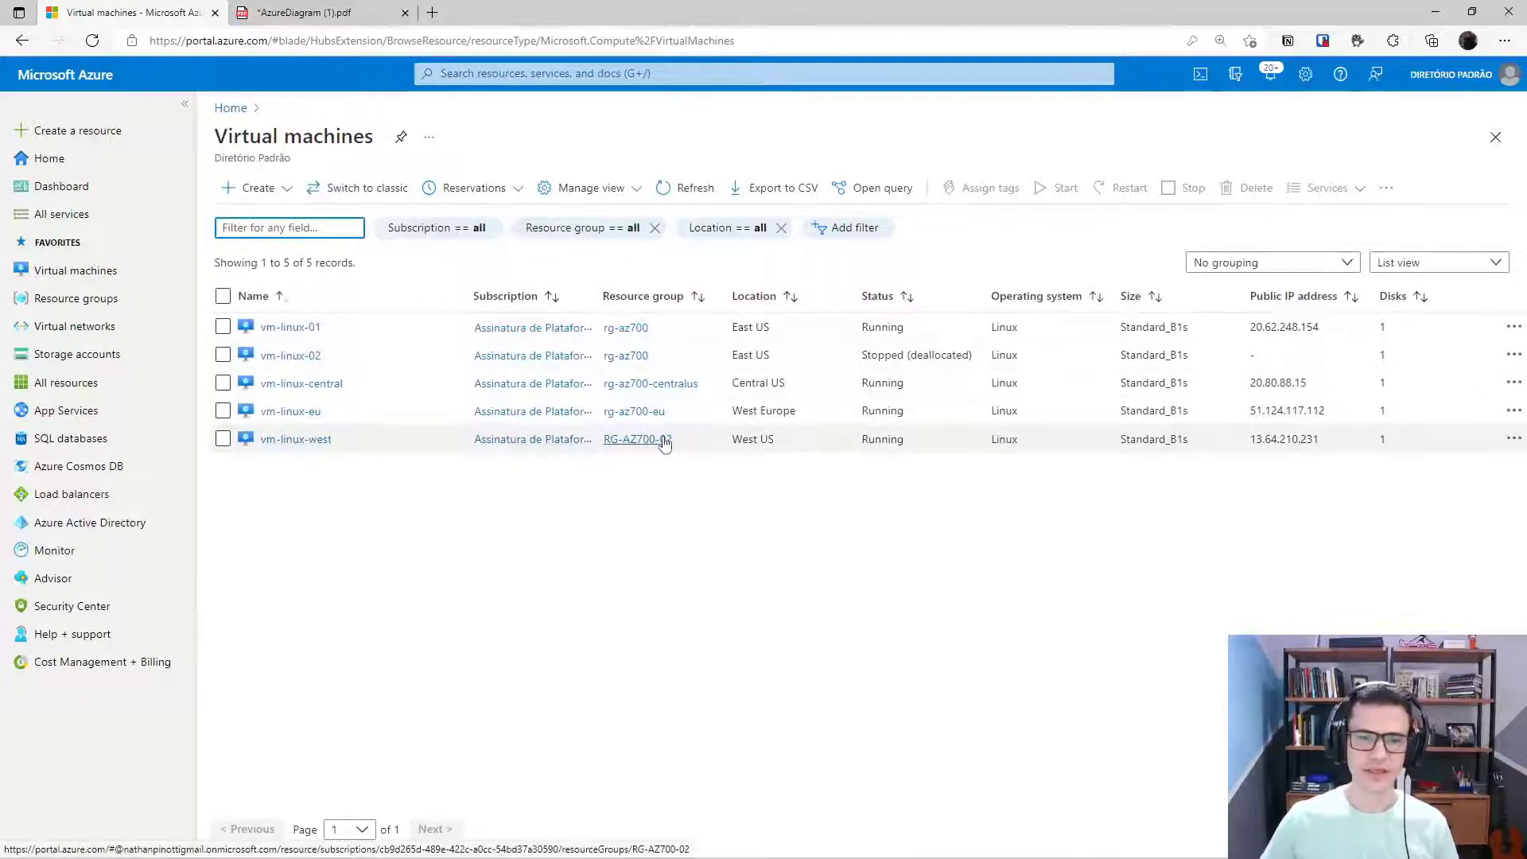
click(561, 73)
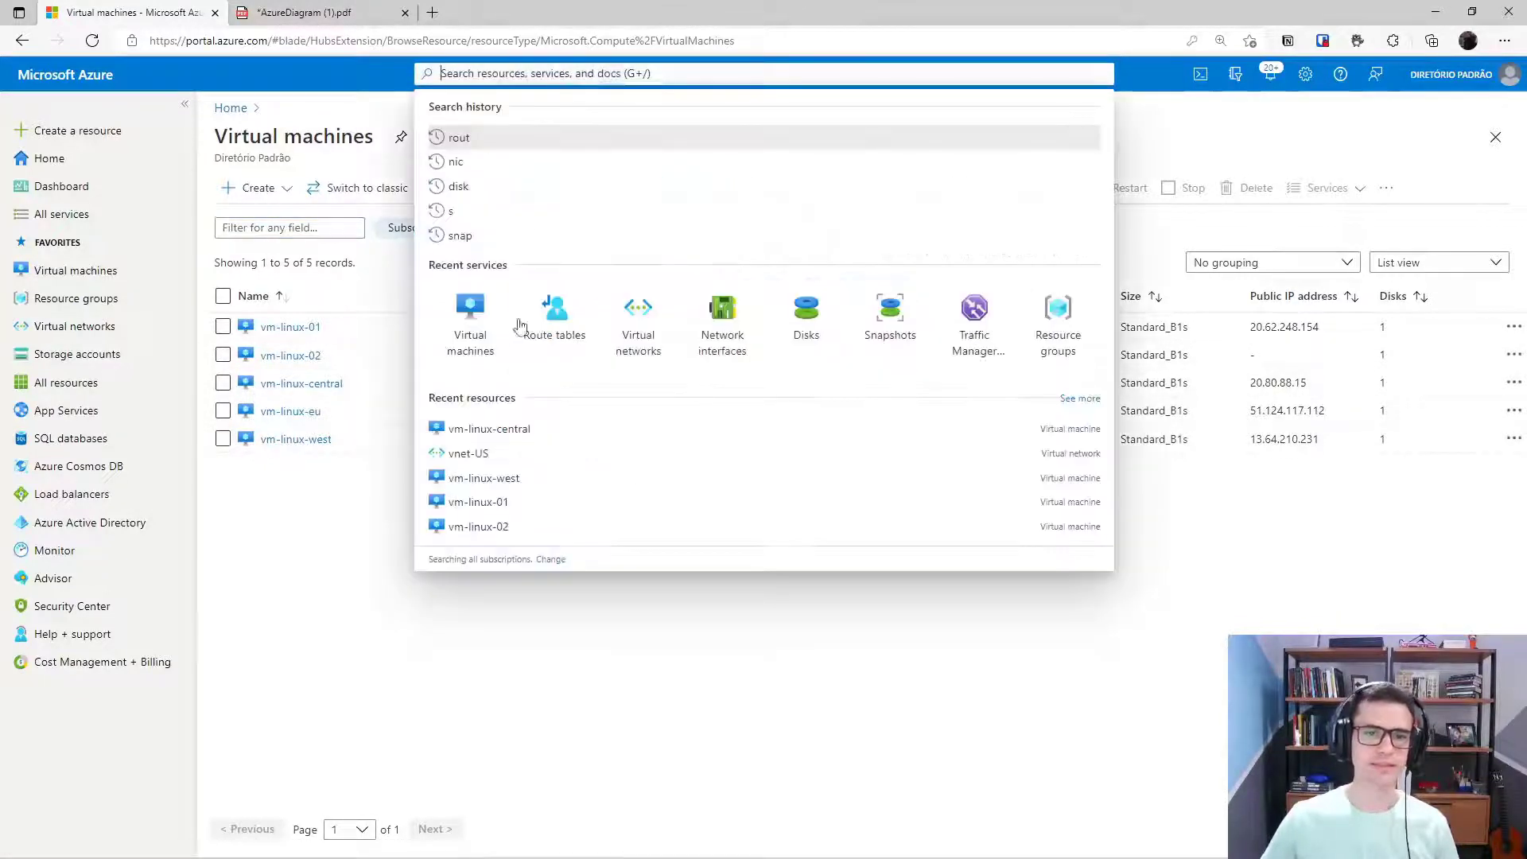
click(552, 311)
click(265, 191)
click(777, 350)
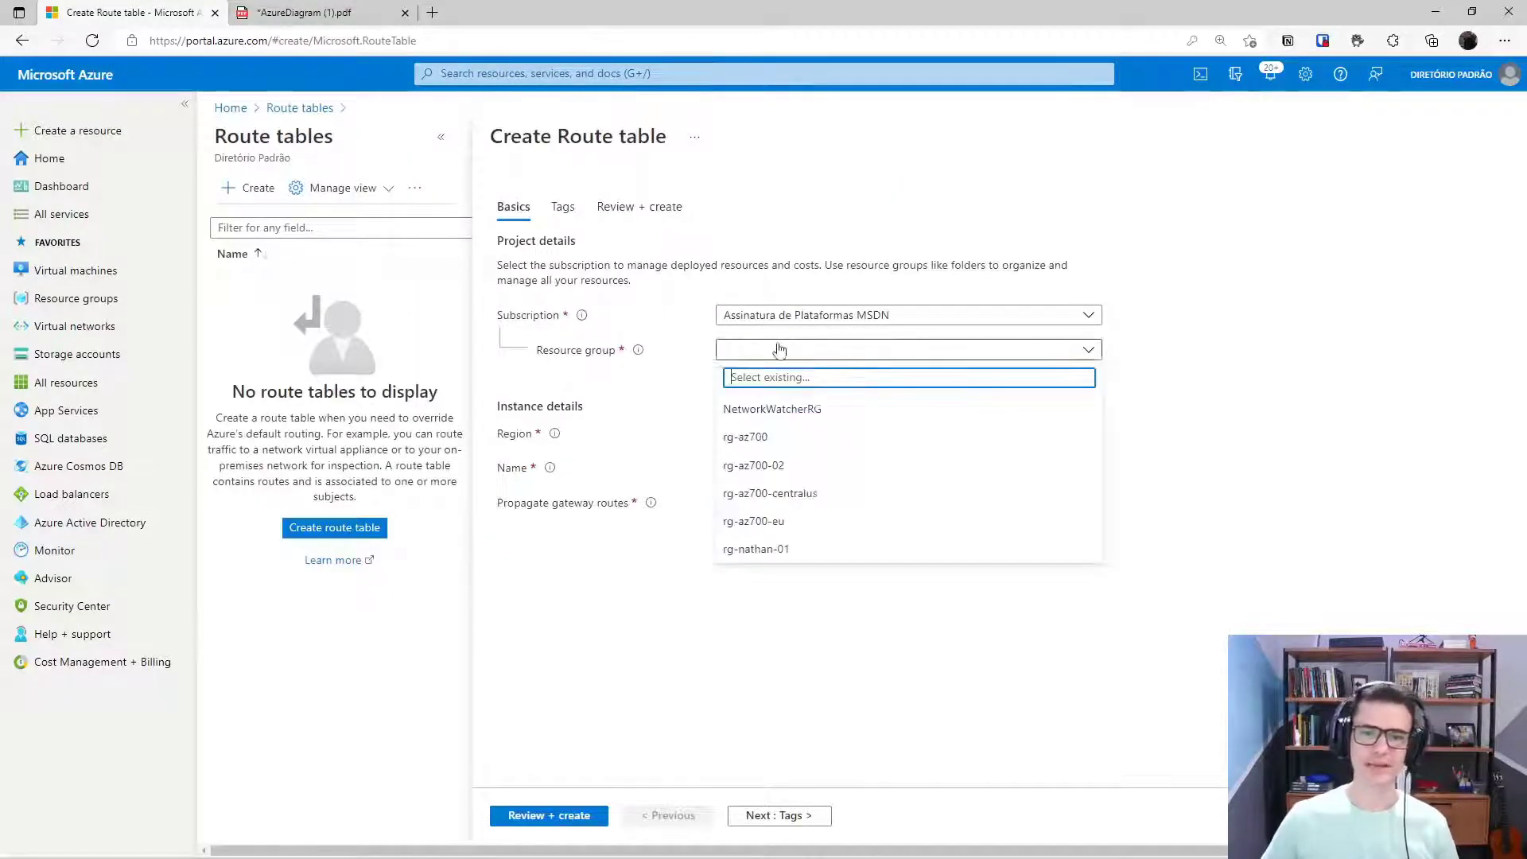
click(788, 465)
Create the route table in the West US region under the name toVnetCentral
click(811, 443)
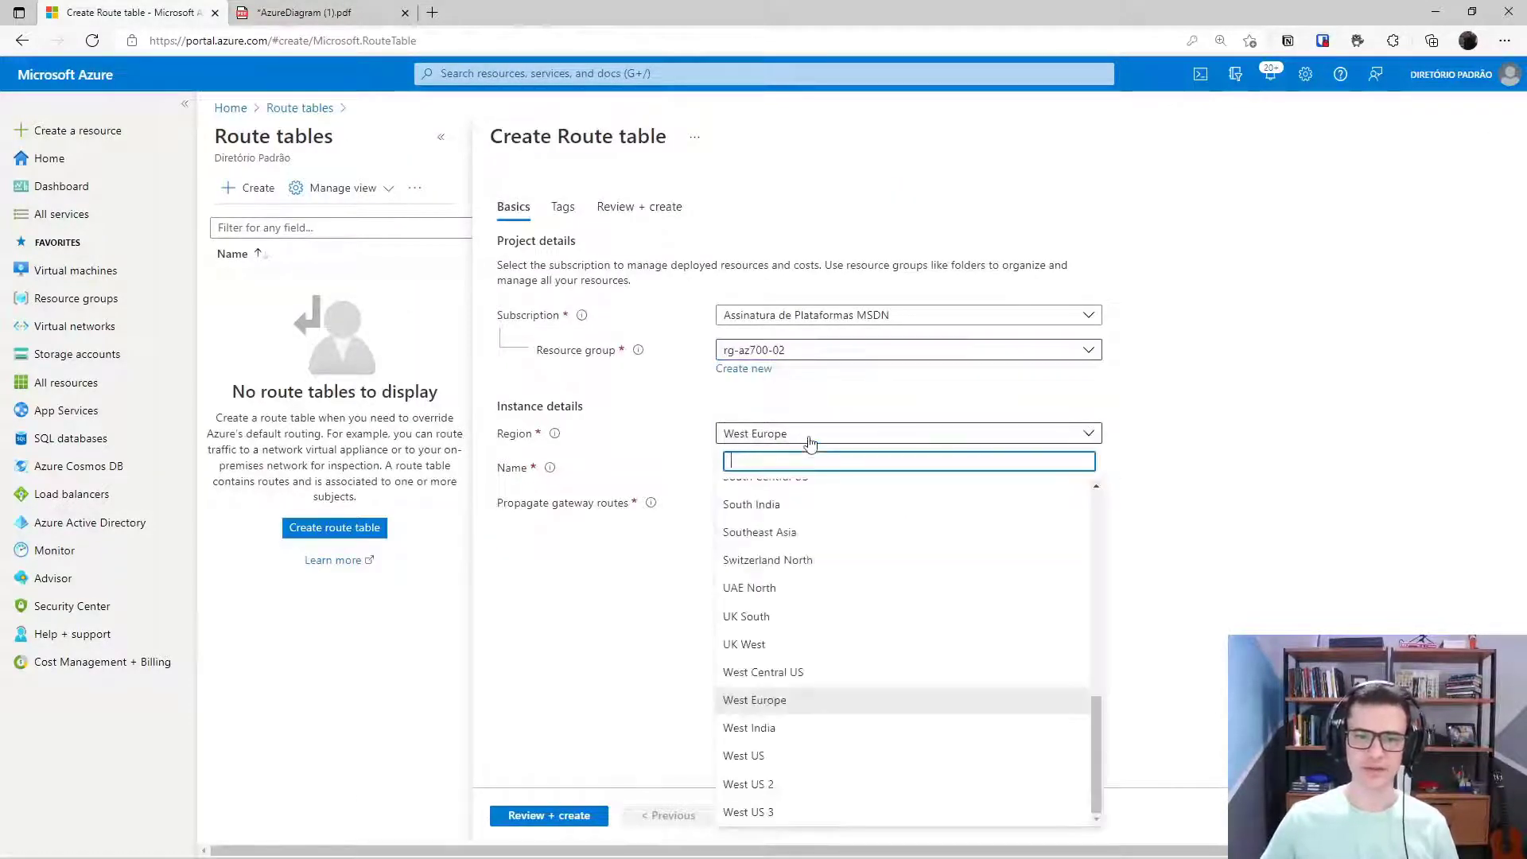
text(we)
click(788, 662)
click(780, 470)
text(toVnetCentral)
click(551, 816)
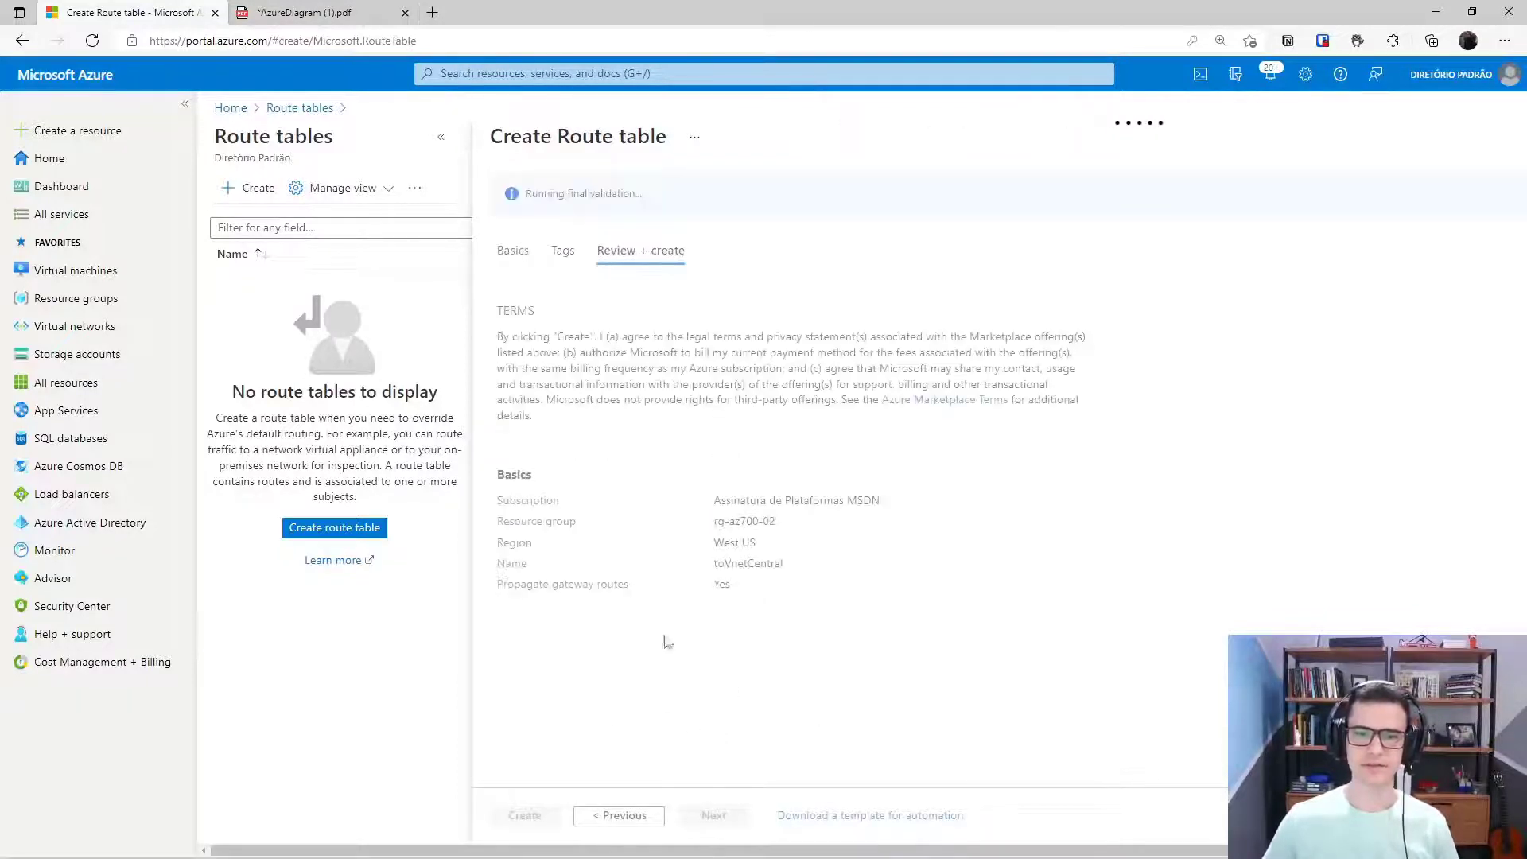
click(530, 819)
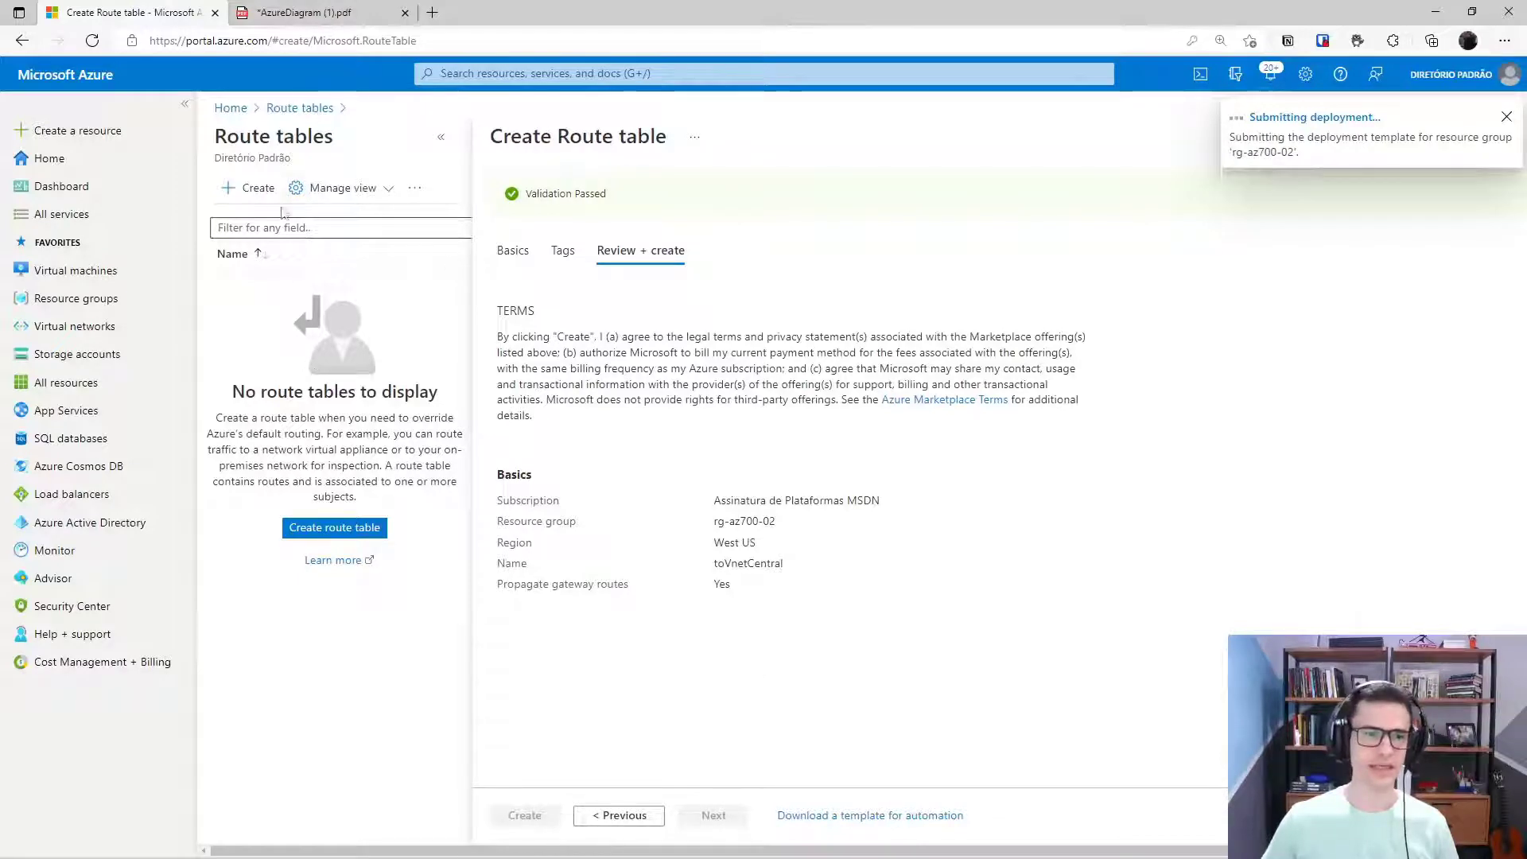
Start another route table in the rg-az700-centralus resource group and the Central US region
click(322, 109)
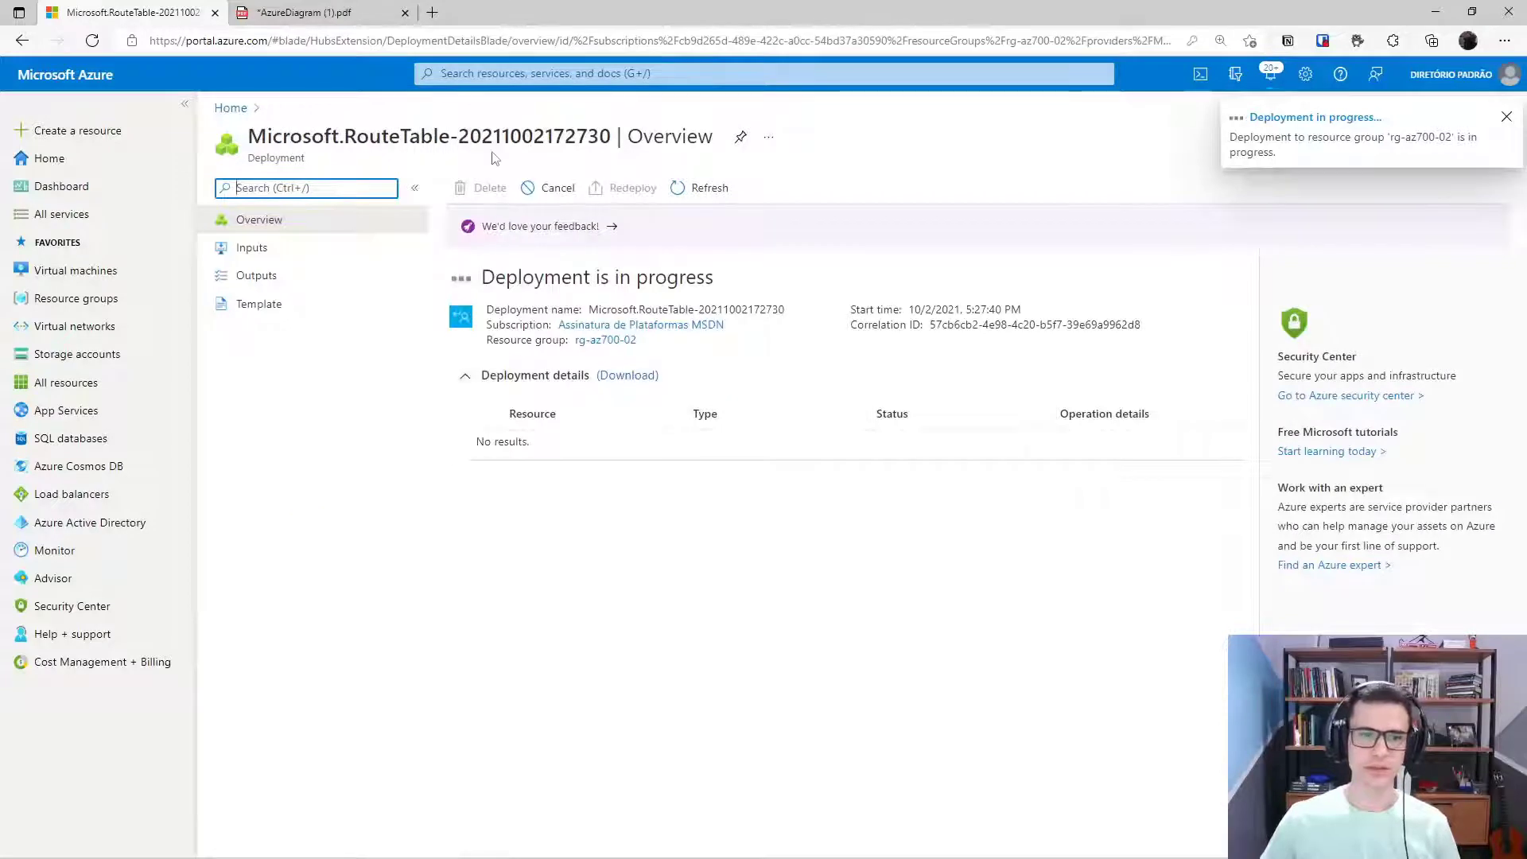
key(g+slash)
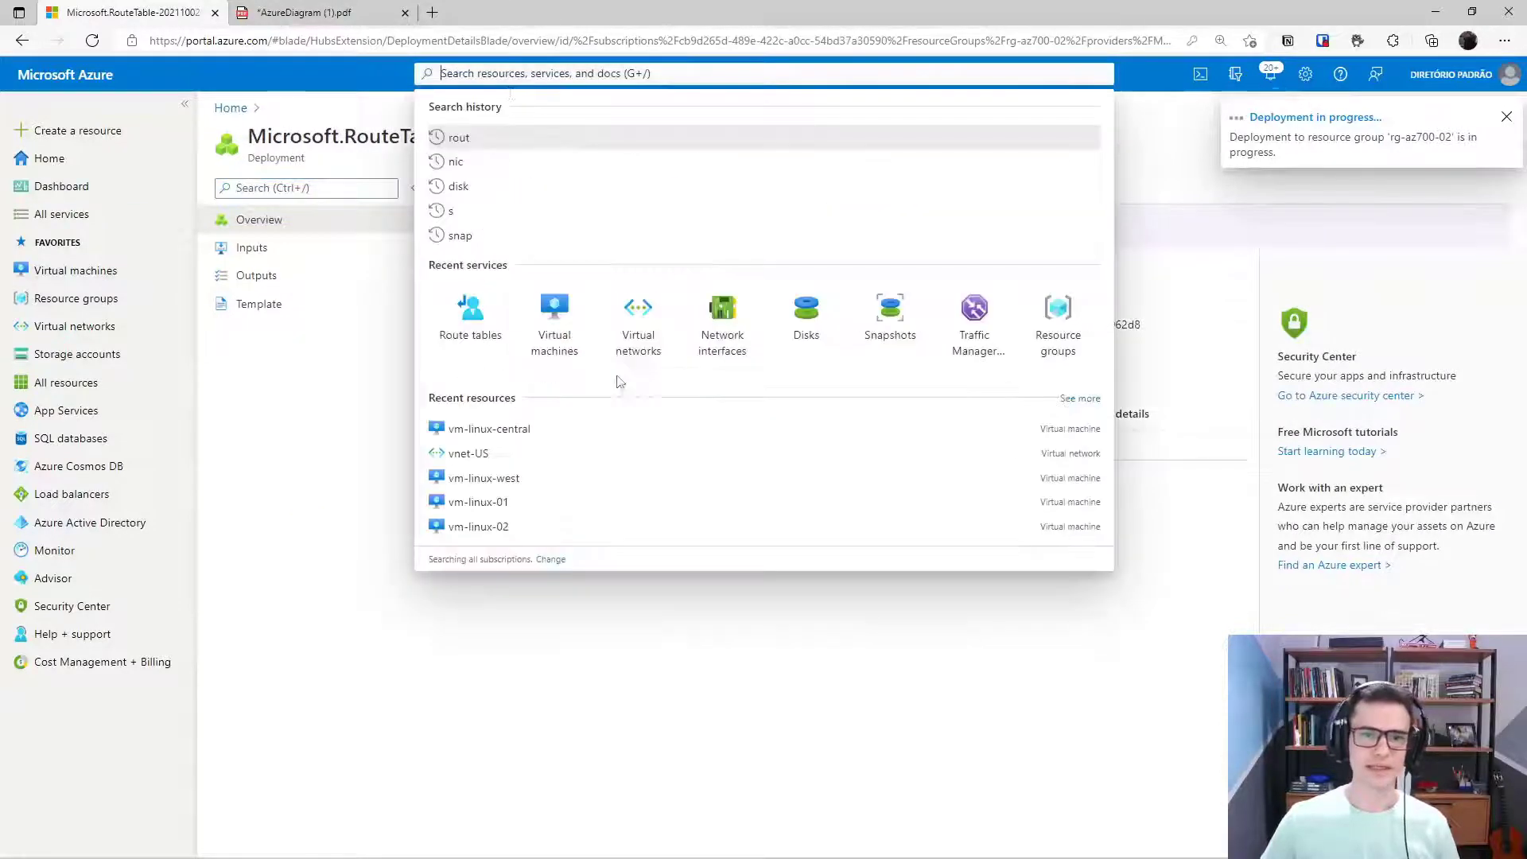
click(474, 326)
click(861, 524)
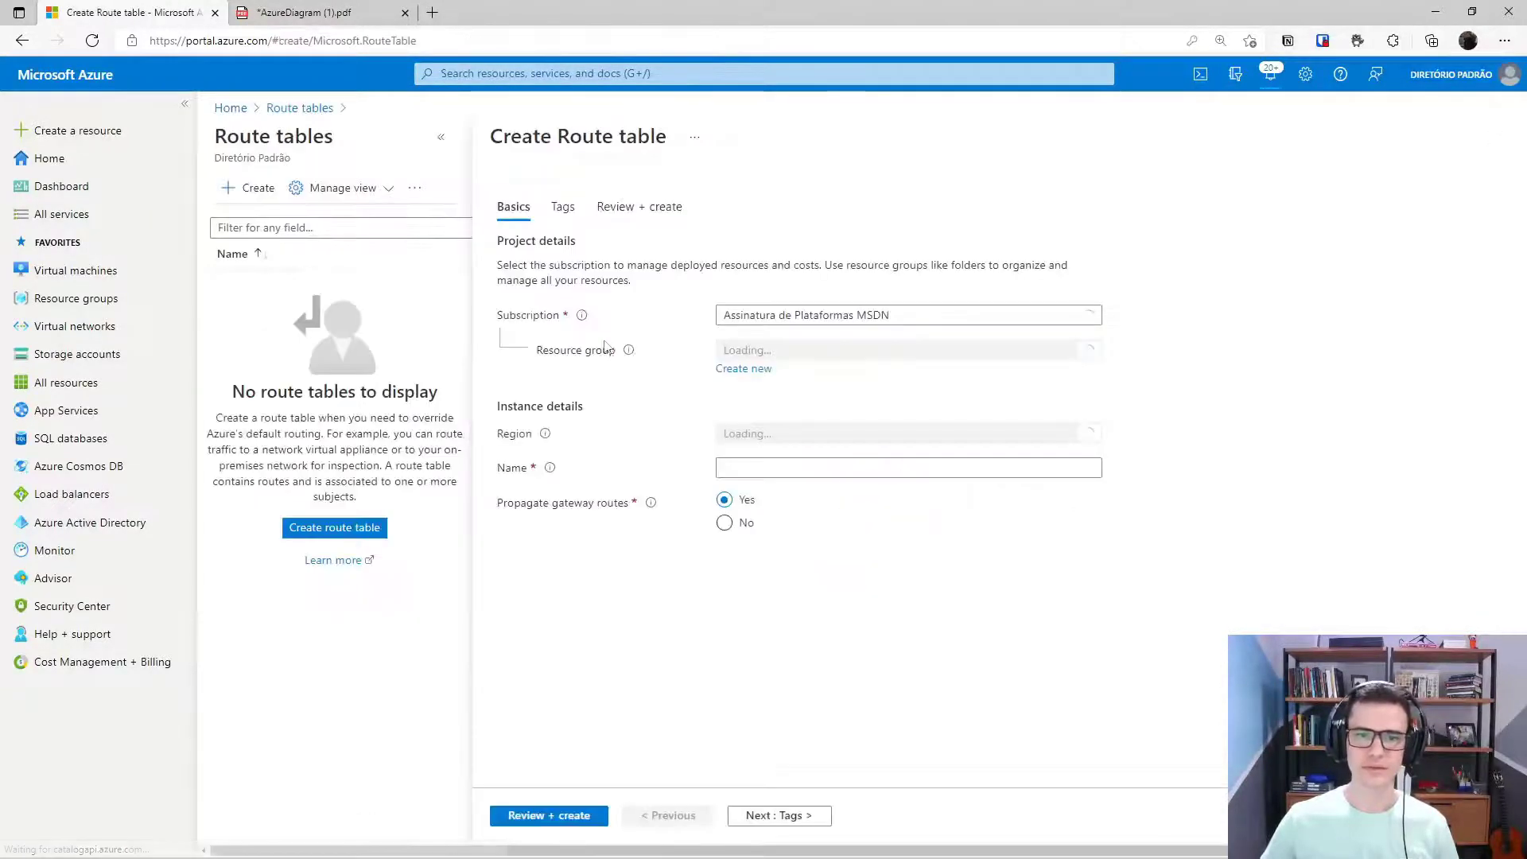
click(795, 352)
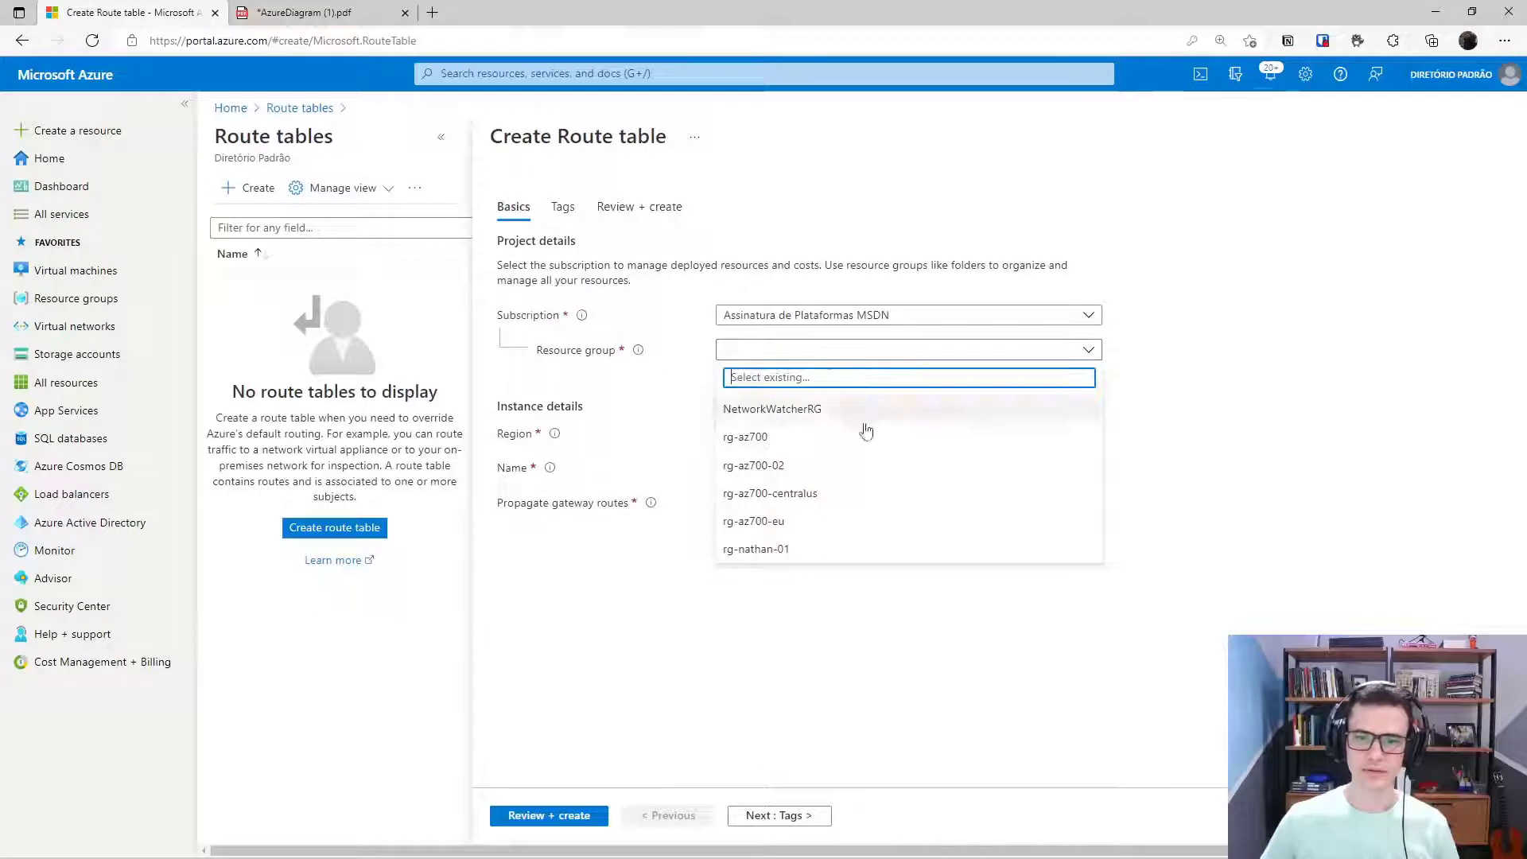
click(799, 495)
click(786, 434)
text(central)
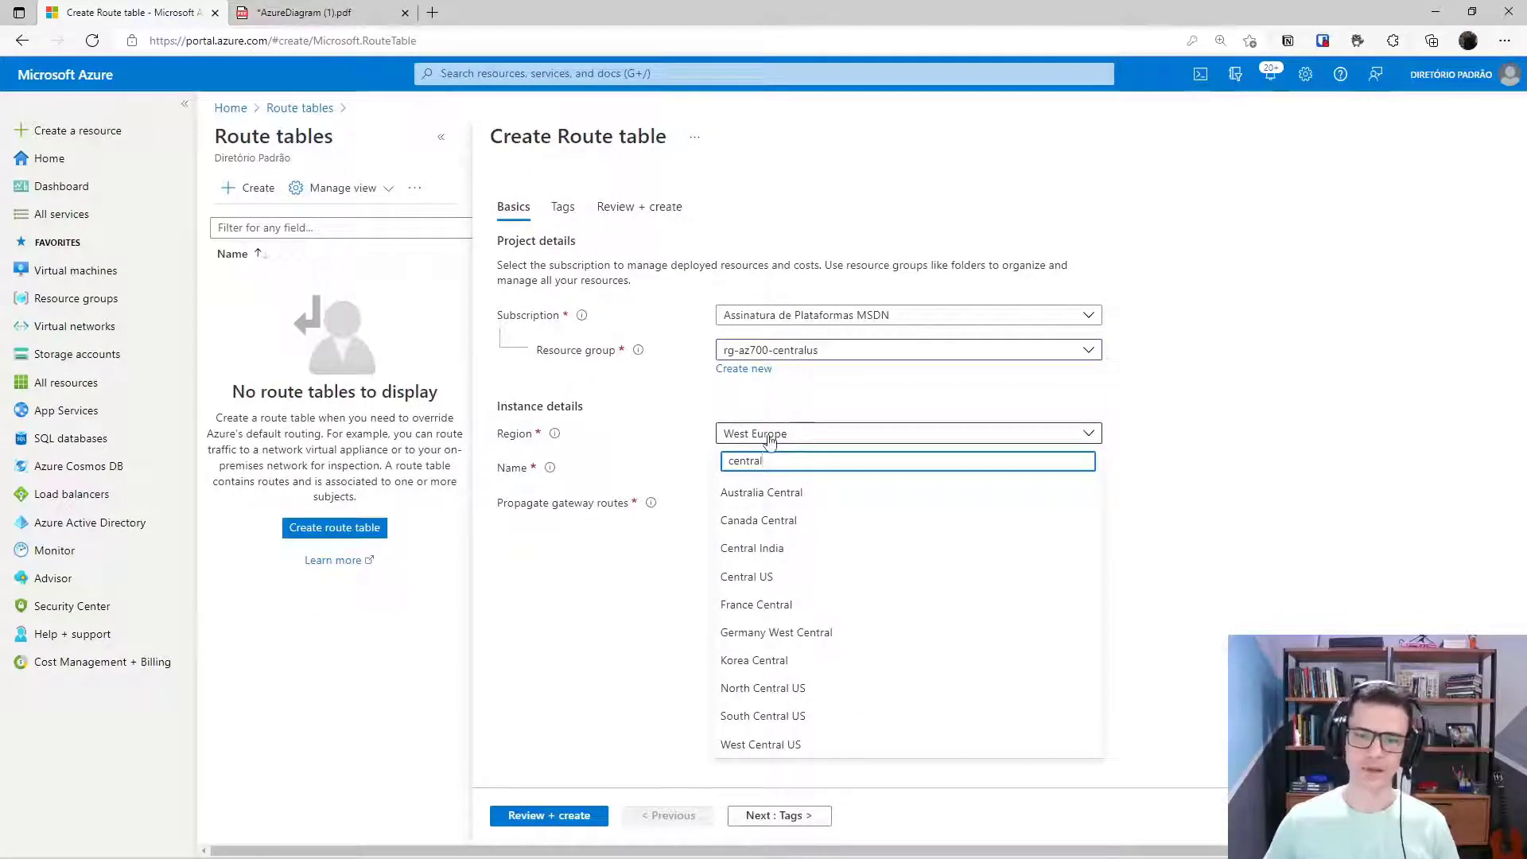
click(790, 577)
Name the route table TovNetWest, review its settings and create it
click(807, 470)
text(to)
key(BackSpace)
text(T)
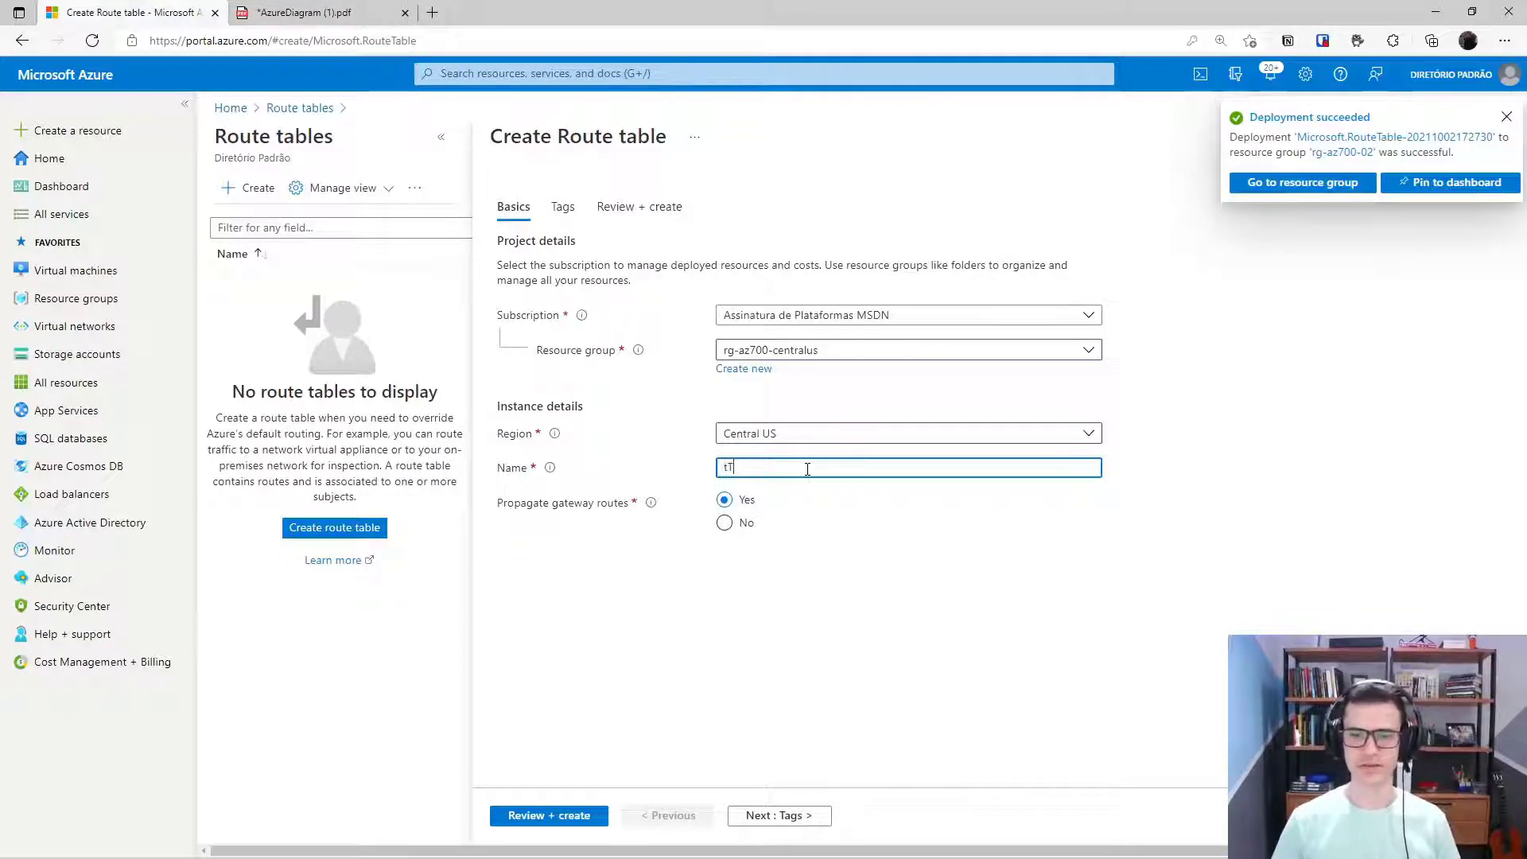
text(N)
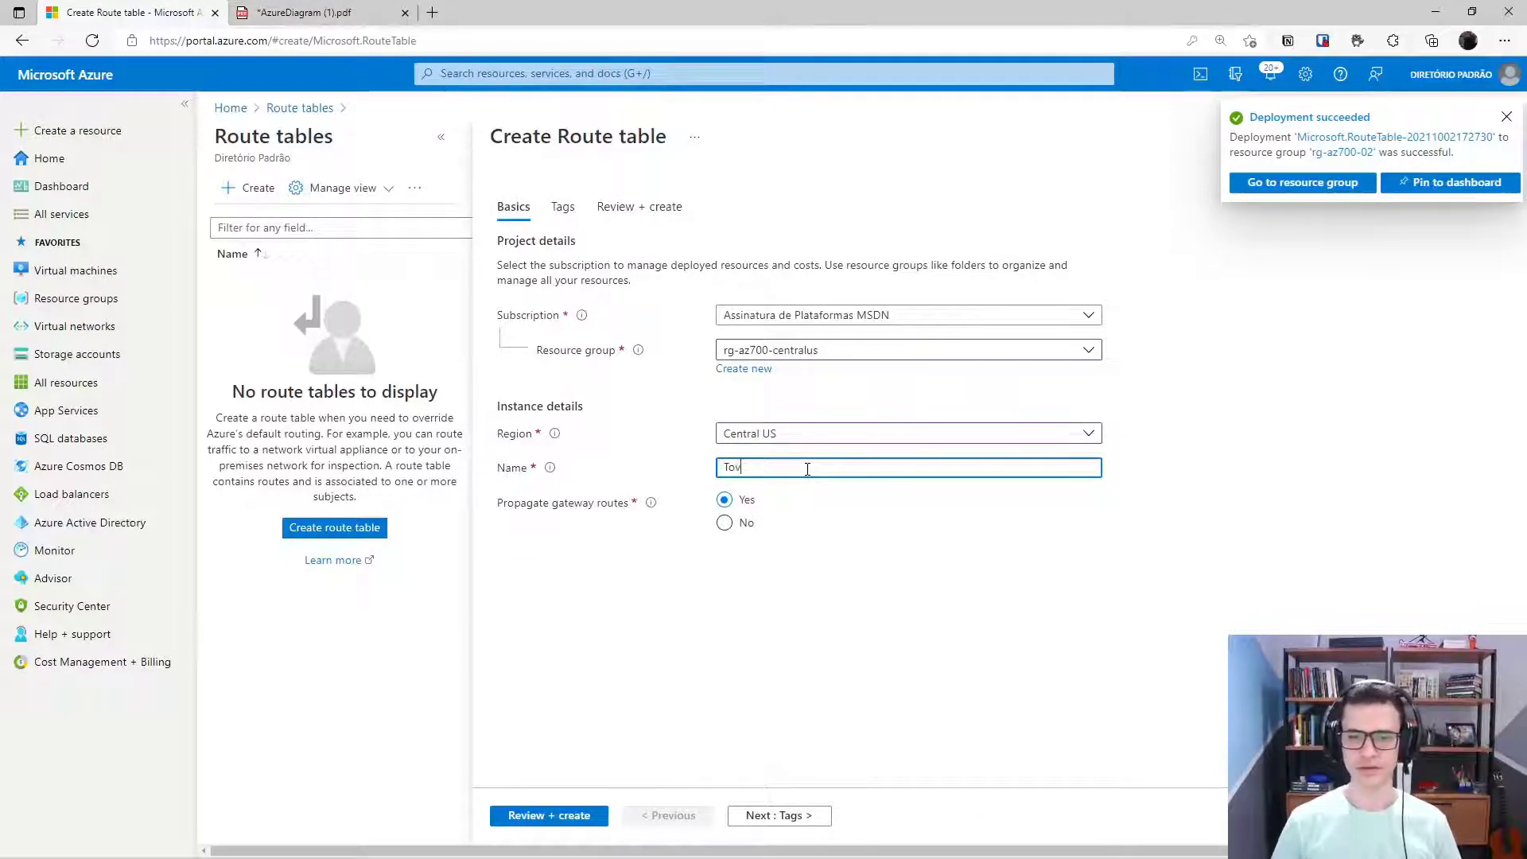
text(NetWest)
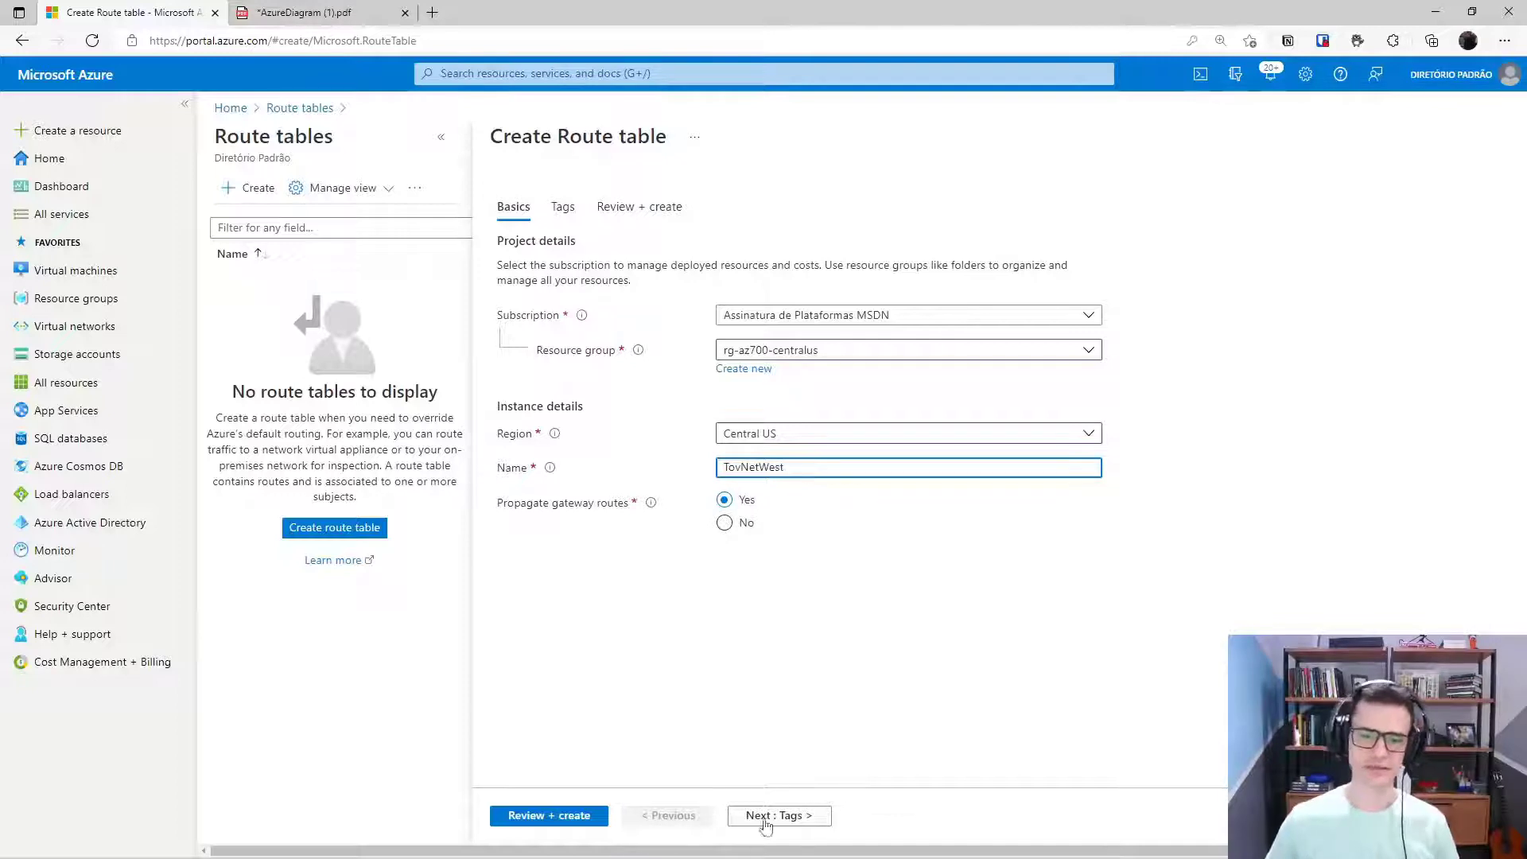
click(548, 816)
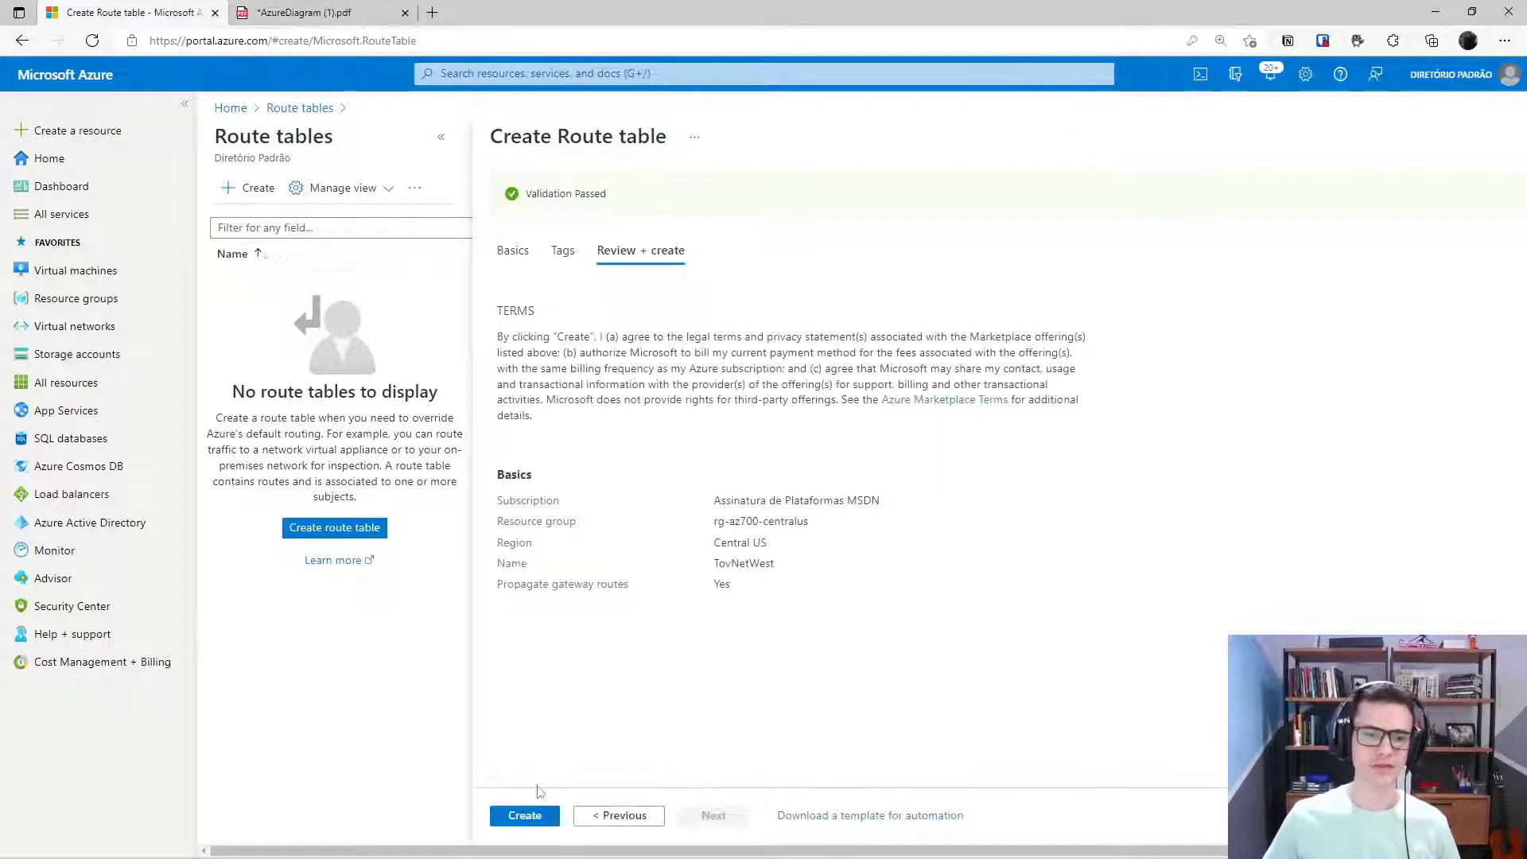
click(526, 815)
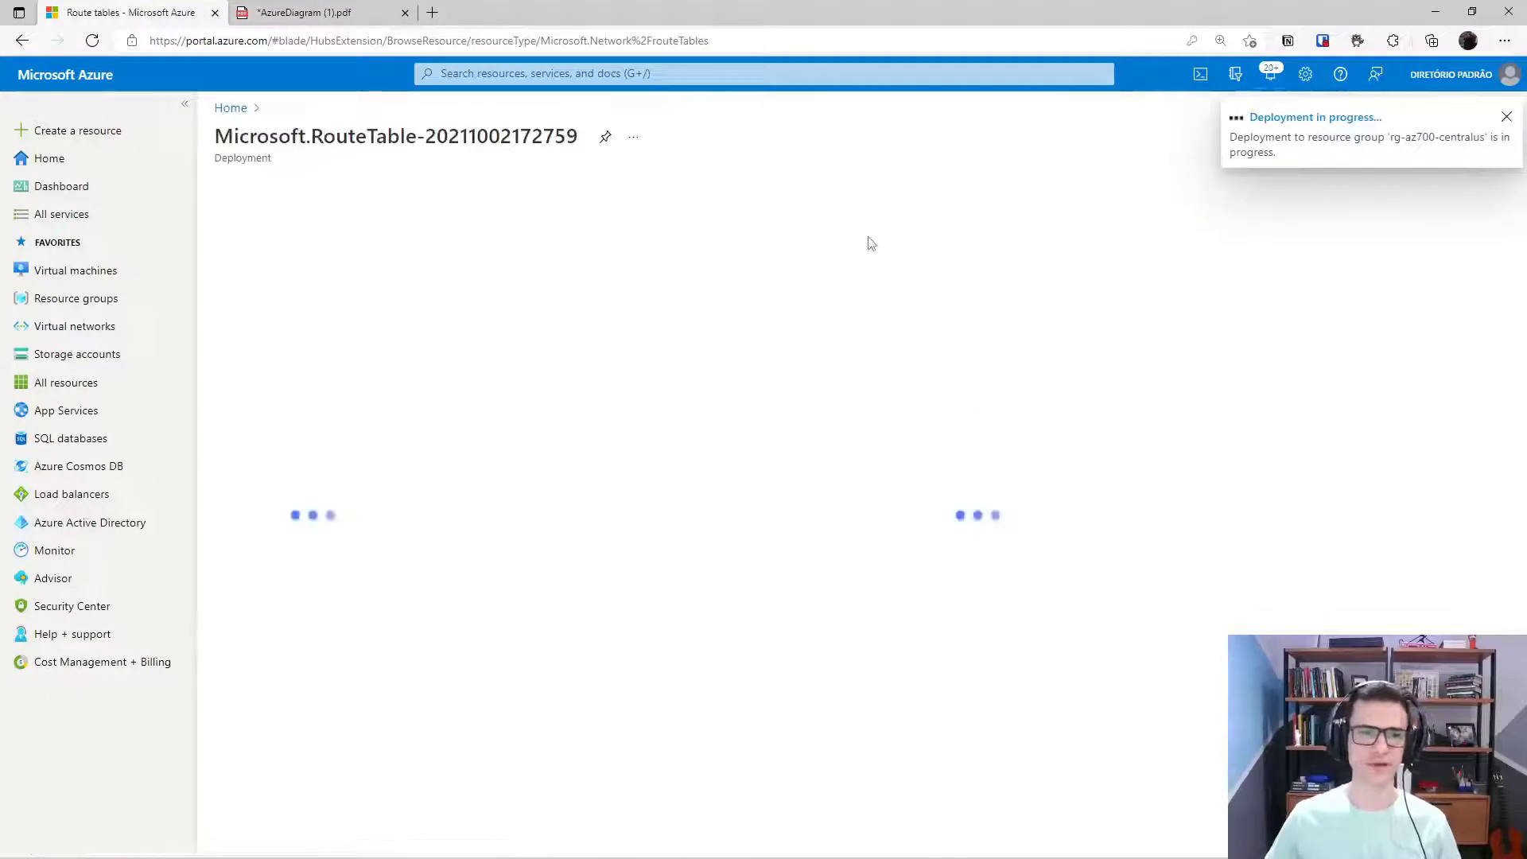
Return to the list of route tables, narrow its name column and refresh the list
click(580, 73)
click(471, 335)
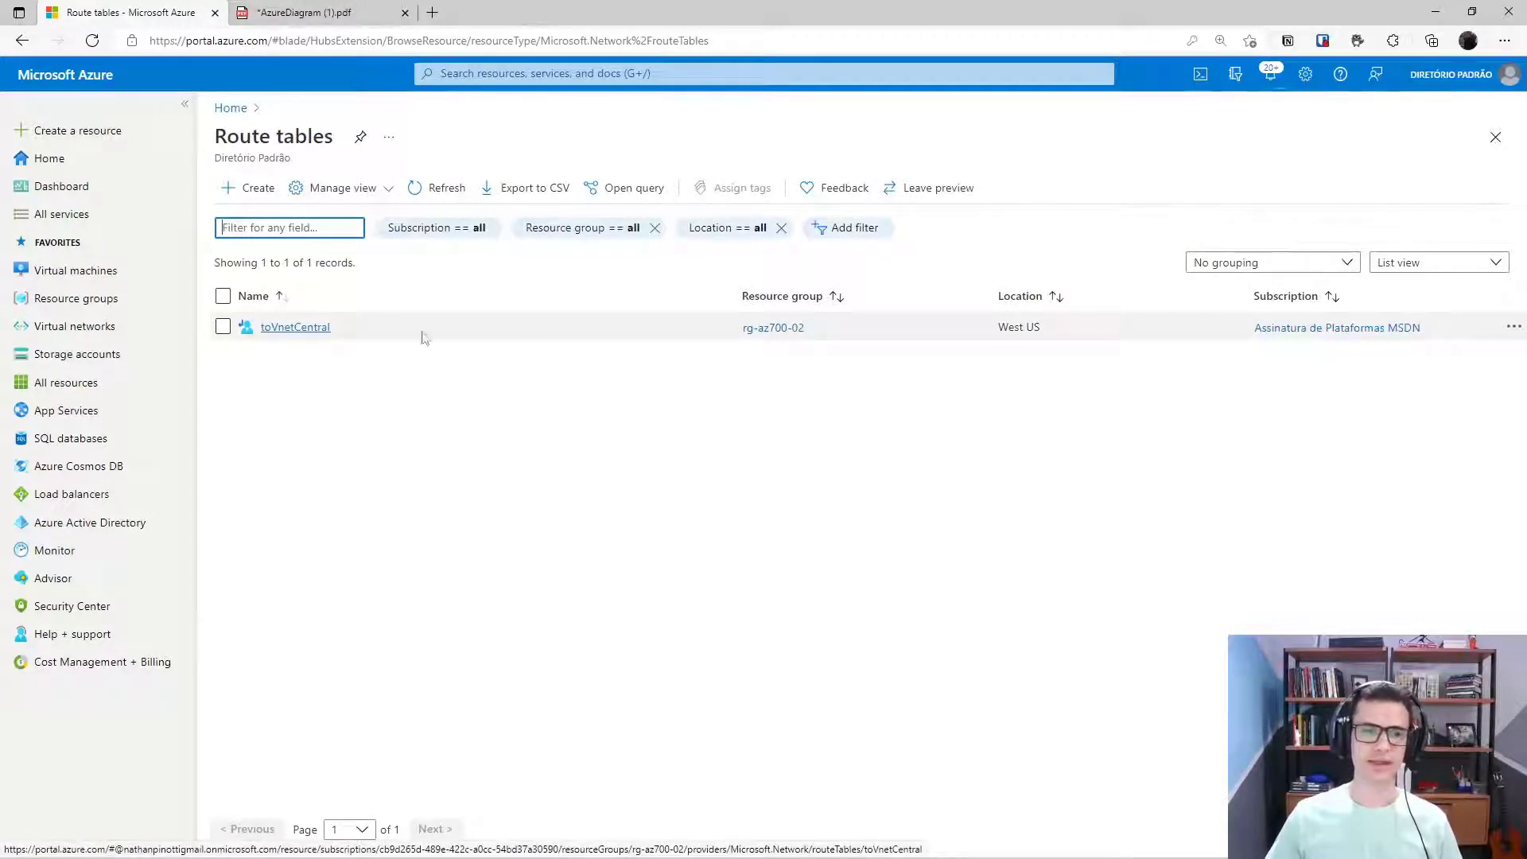
drag(736, 295, 402, 382)
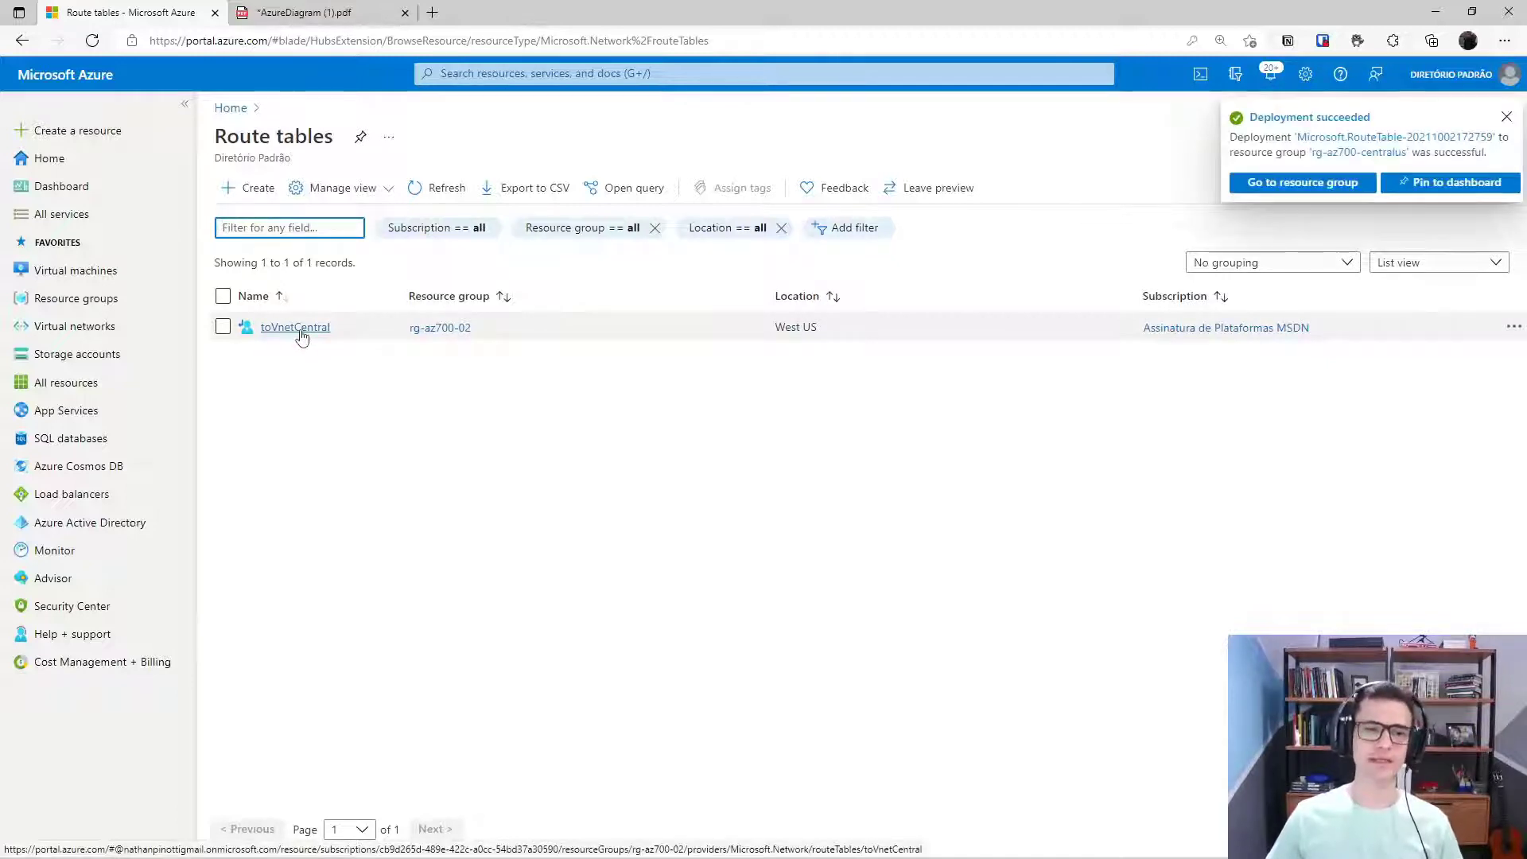
click(456, 189)
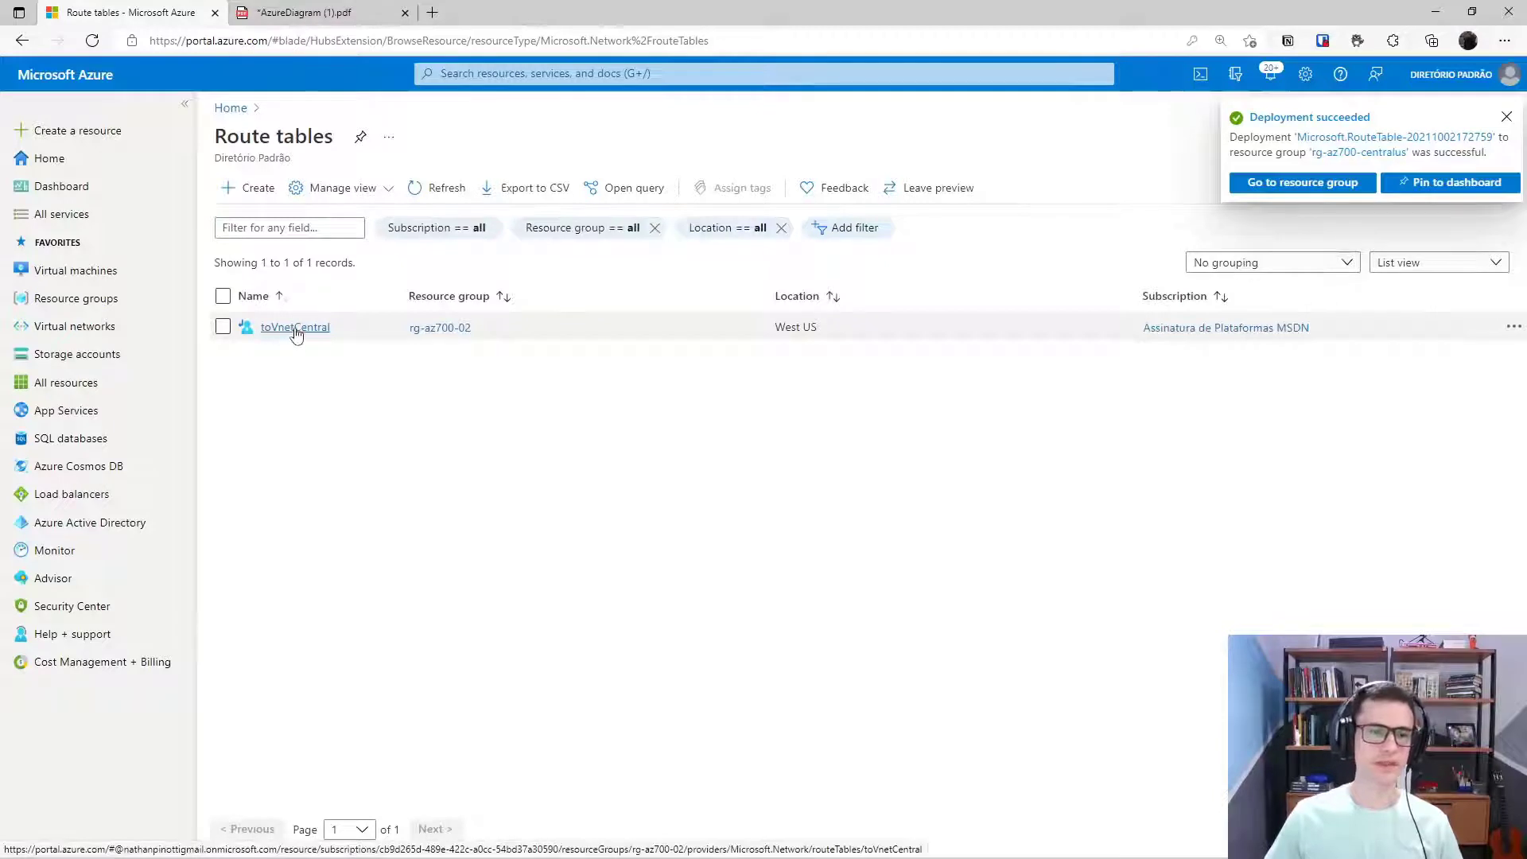
Start adding a route to the toVnetCentral route table and name it route-to-West
click(294, 329)
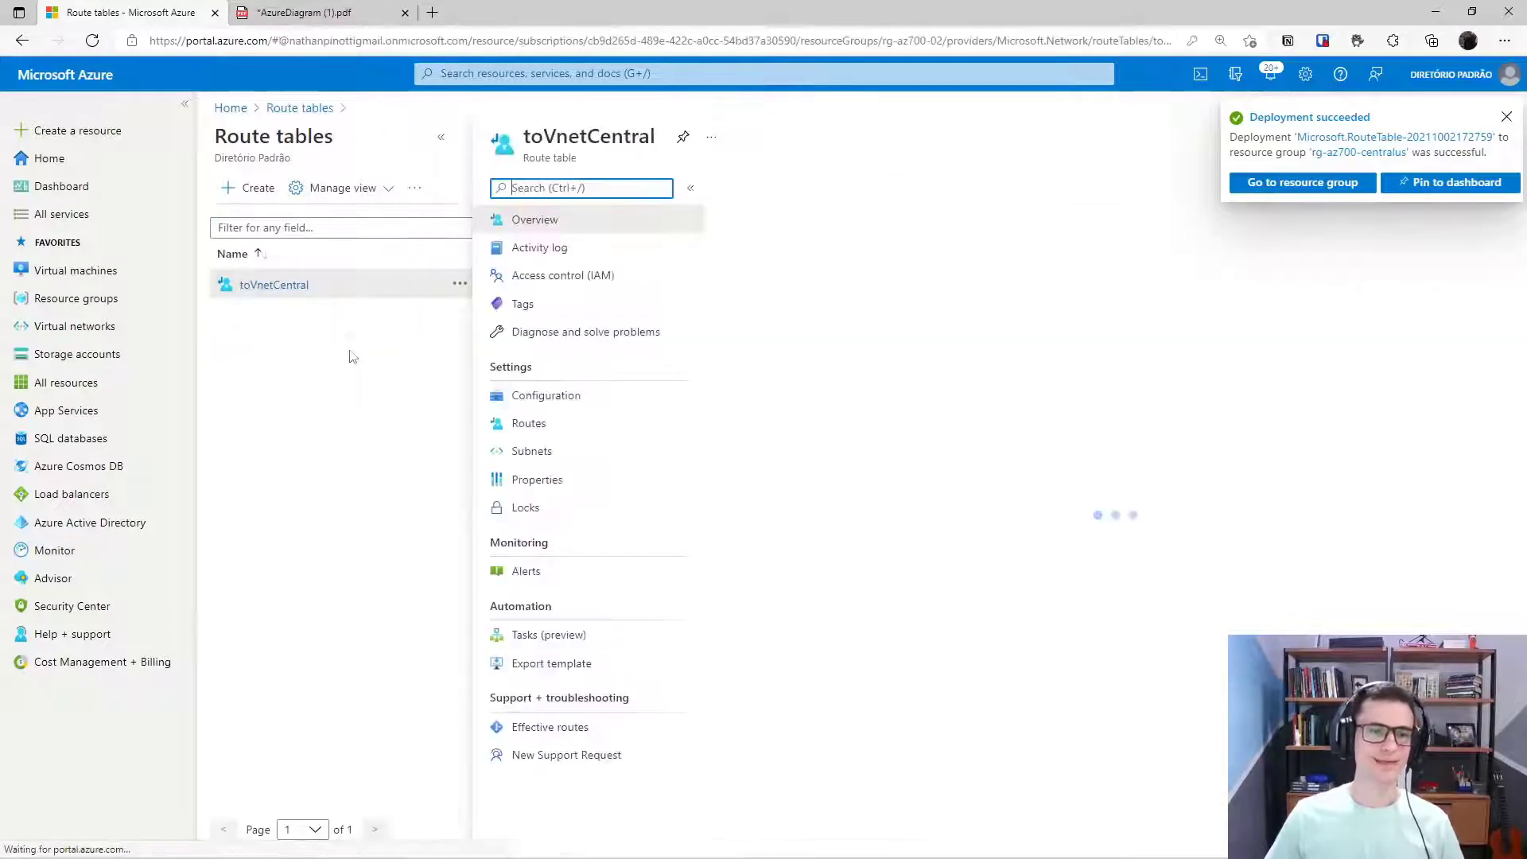
click(529, 423)
click(758, 188)
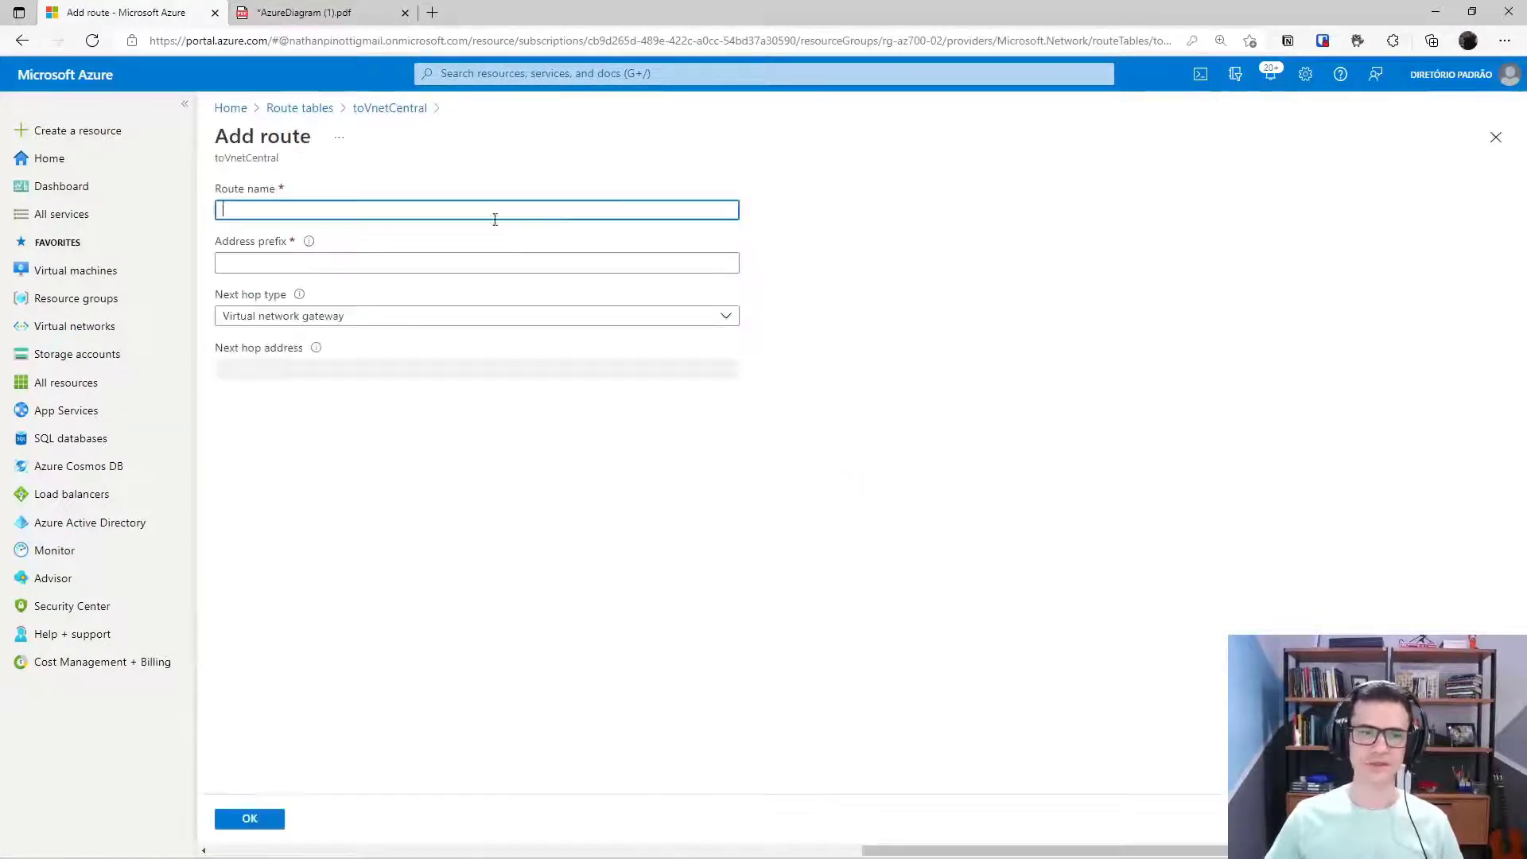
text(vnet)
key(BackSpace)
key(BackSpace)
key(BackSpace)
key(BackSpace)
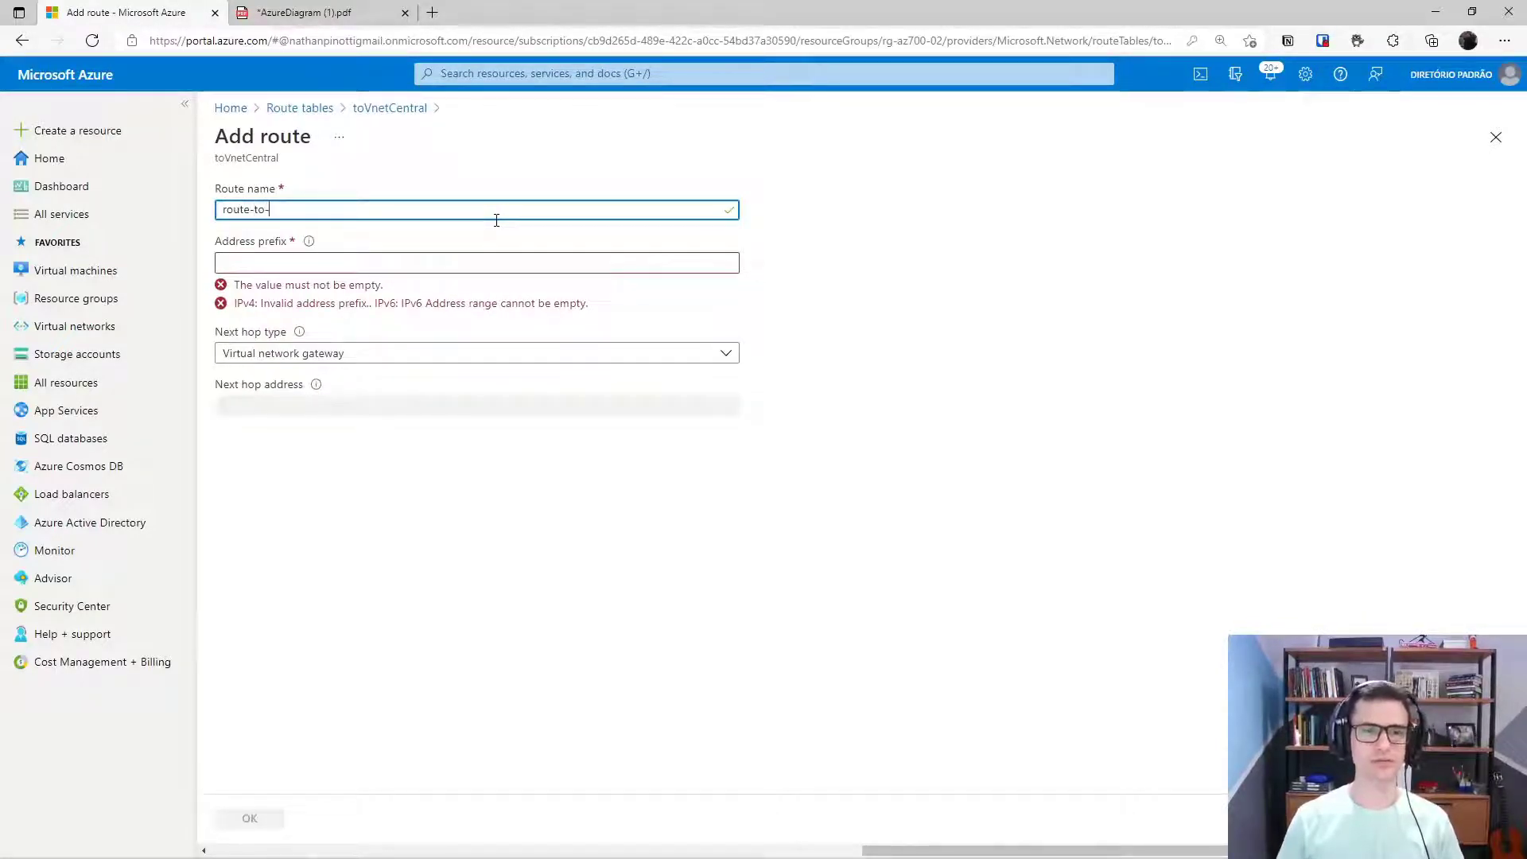
text(West)
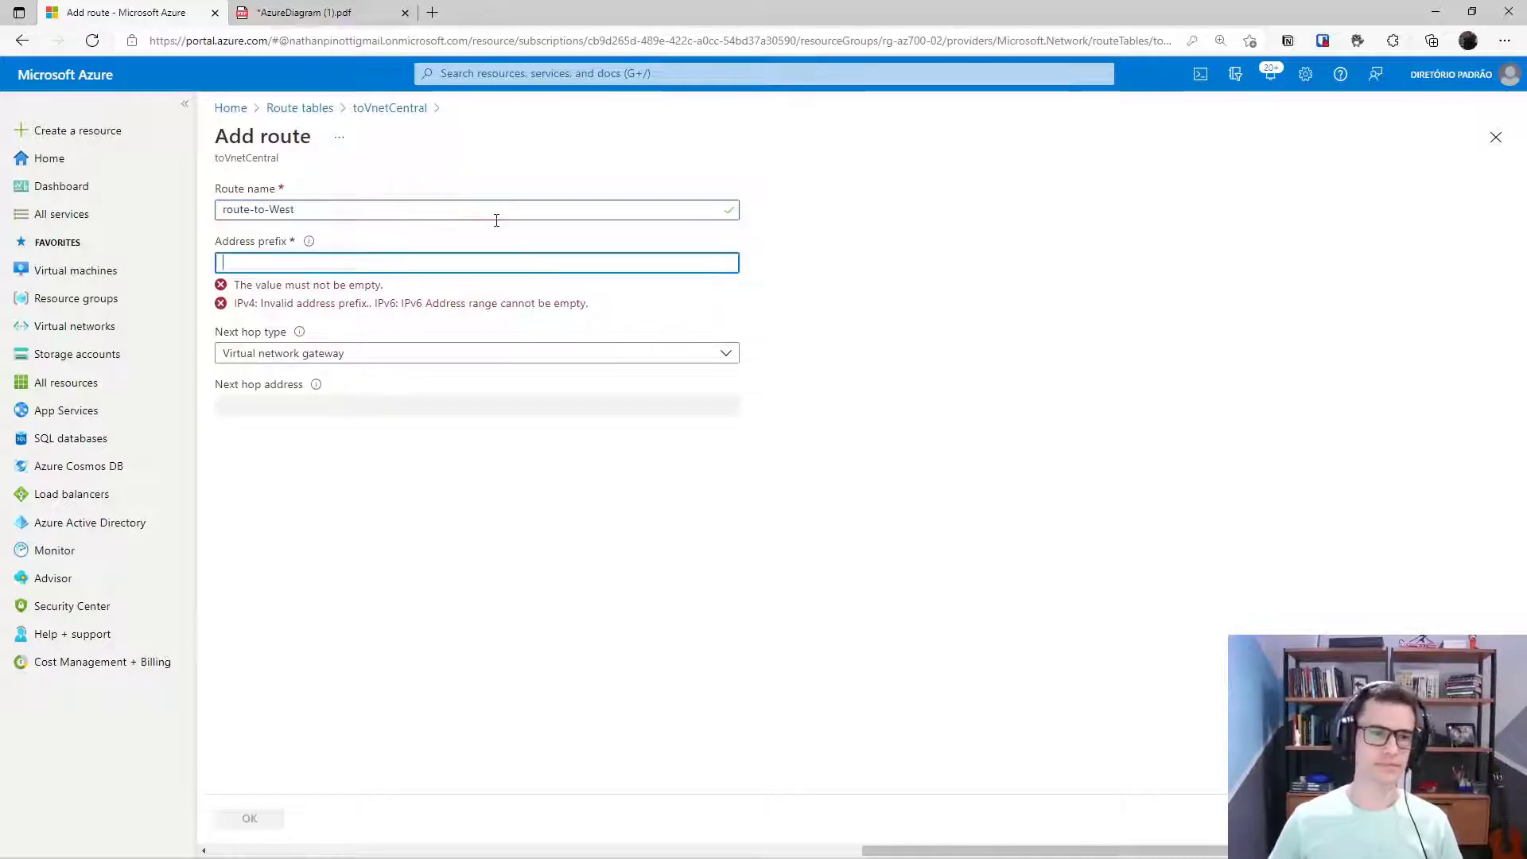
Set the route's address prefix to 192.168.100.0/24, keep Virtual network gateway as the next hop type and save the route
key(Tab)
text(192.168.100.0/24)
key(Tab)
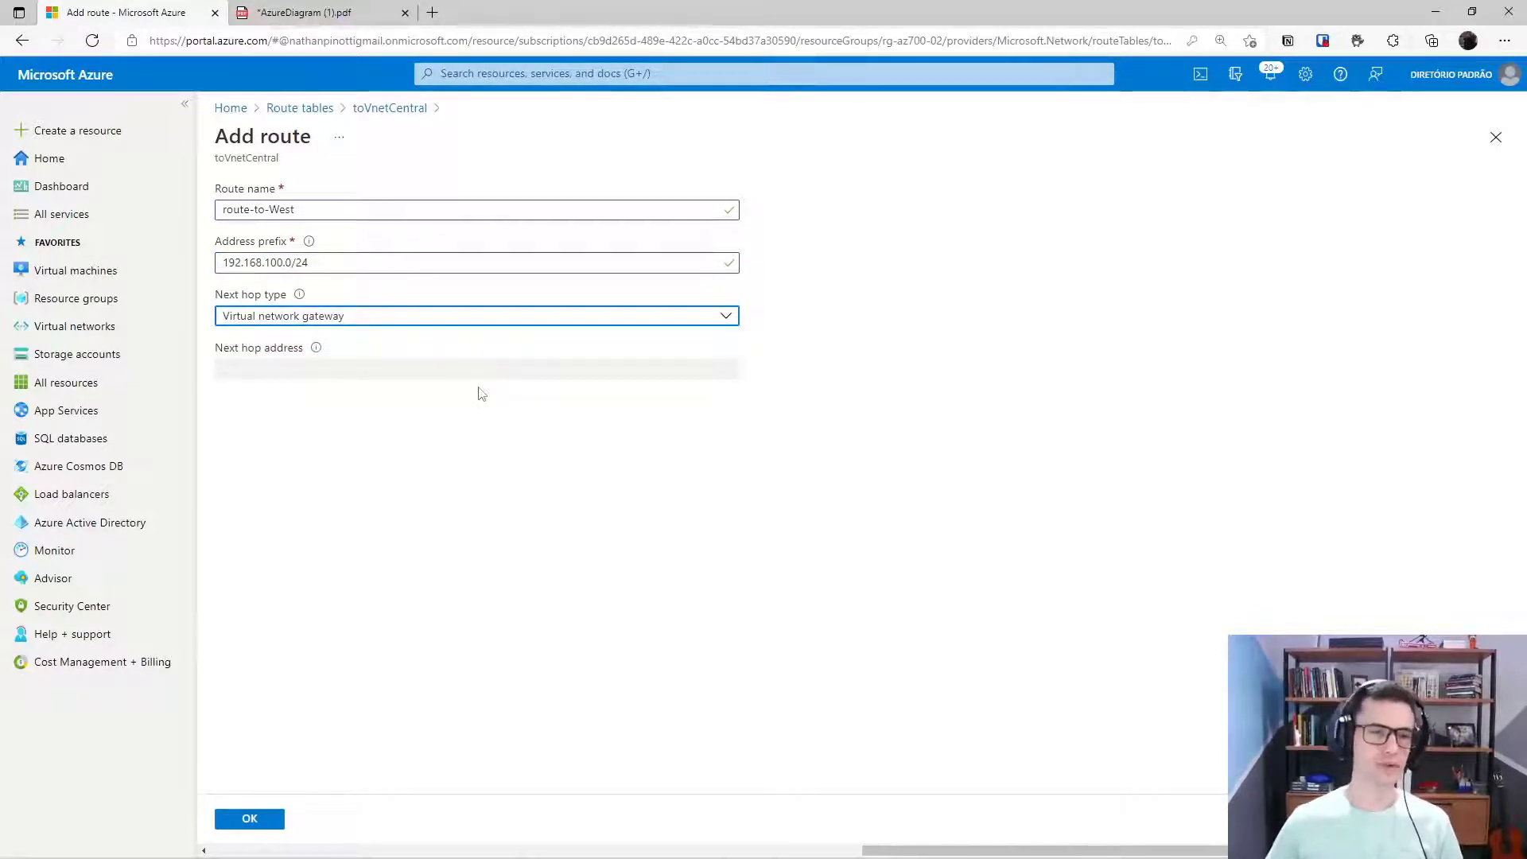
click(727, 319)
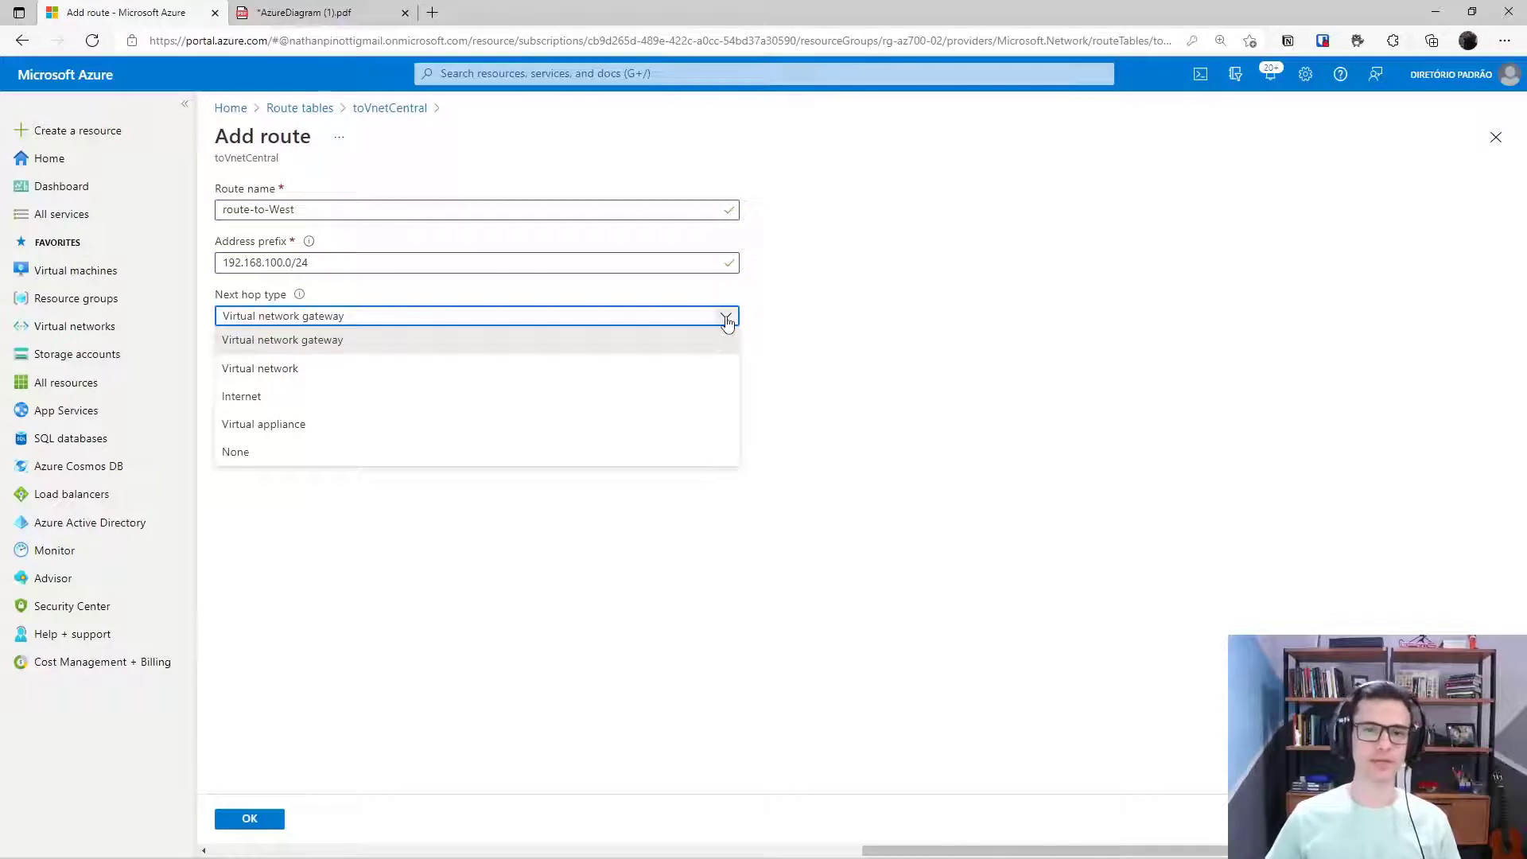
click(727, 318)
click(366, 322)
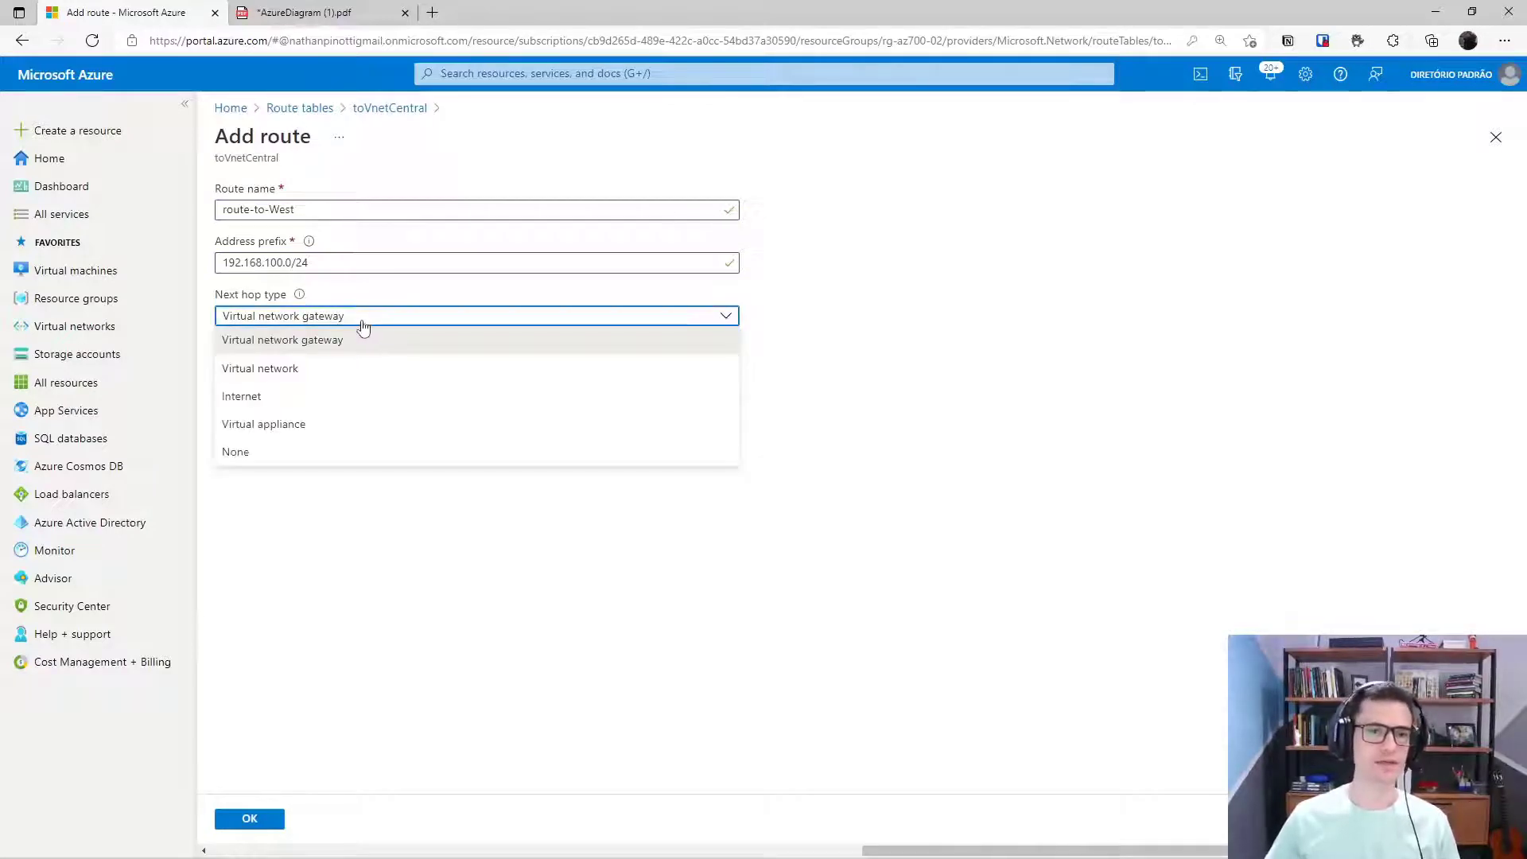
click(363, 334)
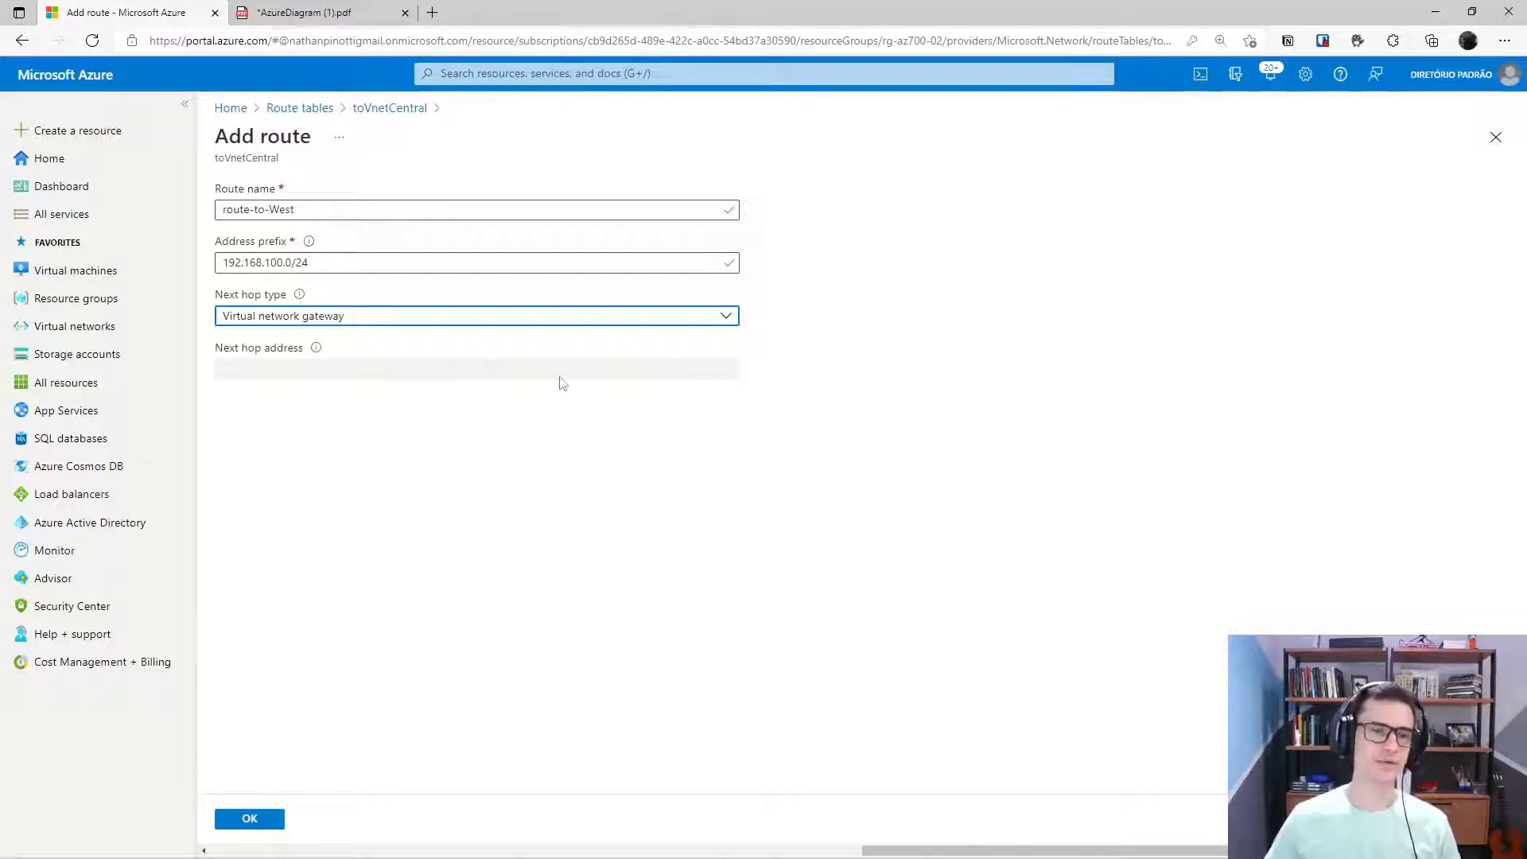
click(251, 818)
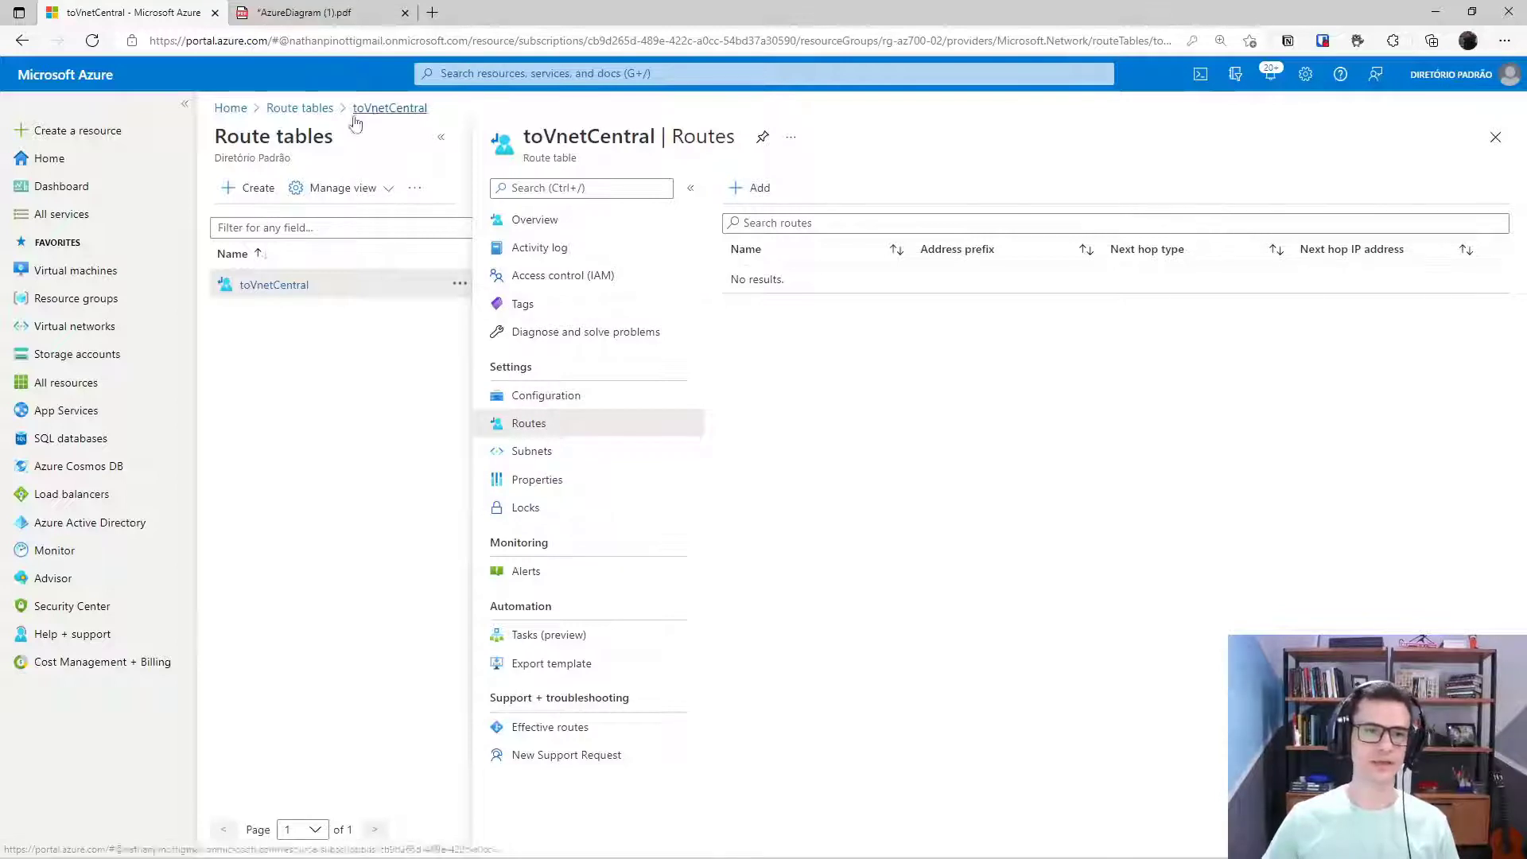
Refresh the list of route tables and open TovNetWest to examine its overview
click(299, 108)
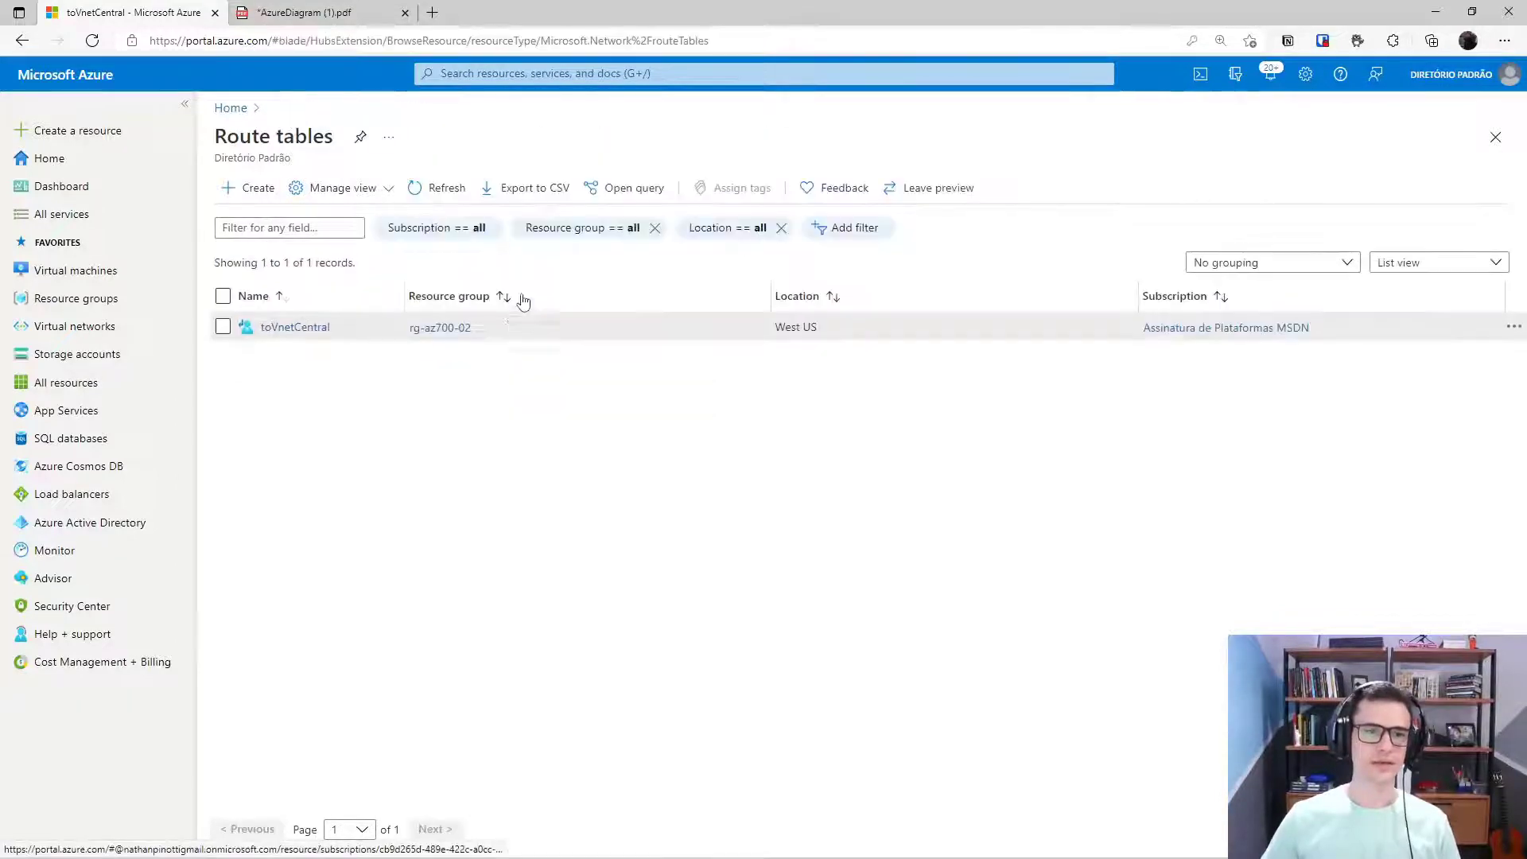
click(459, 196)
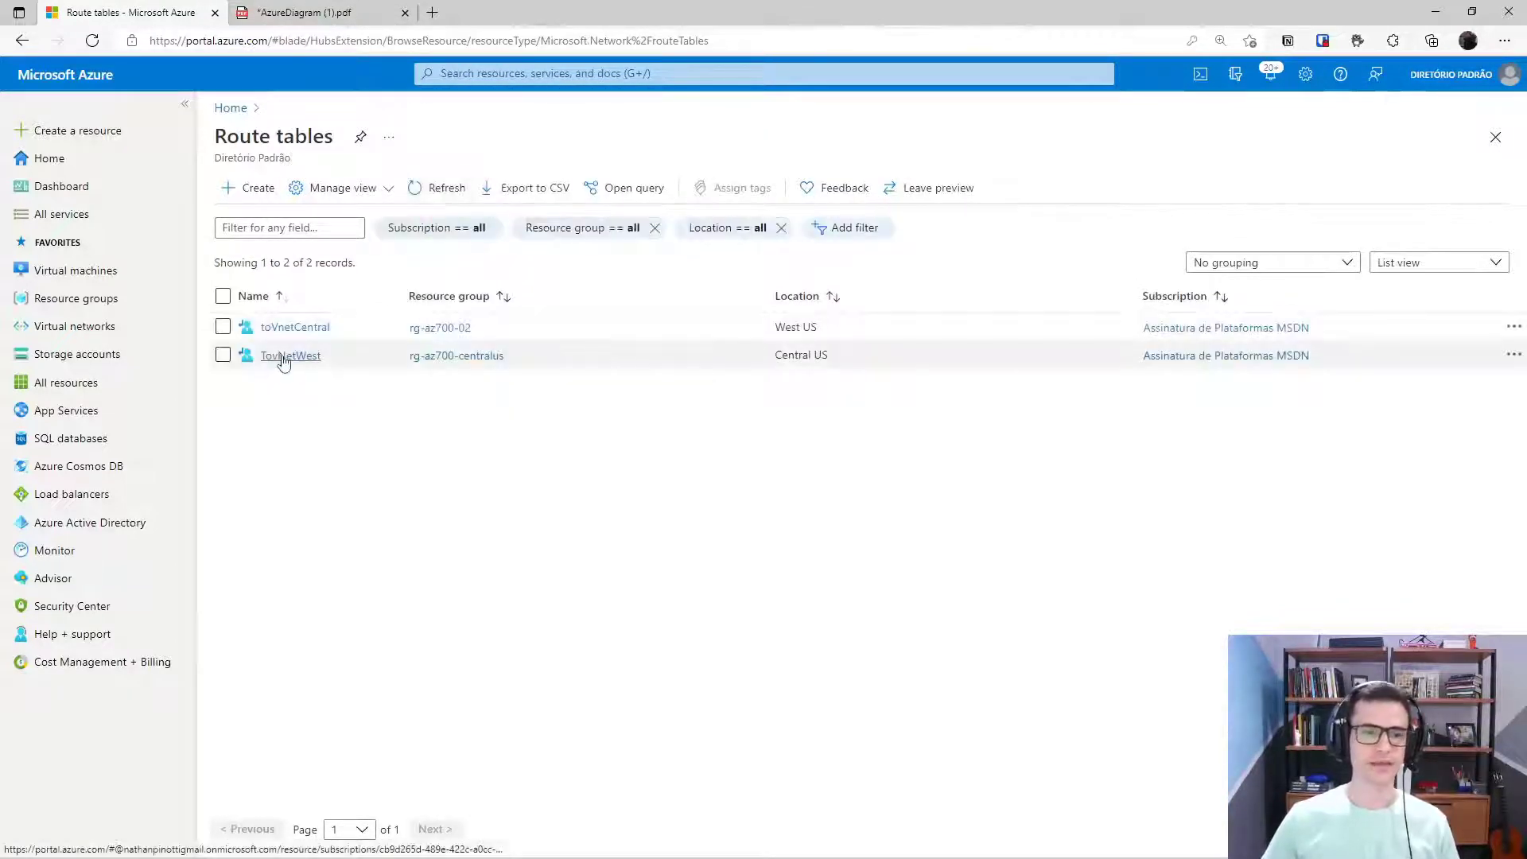
click(308, 359)
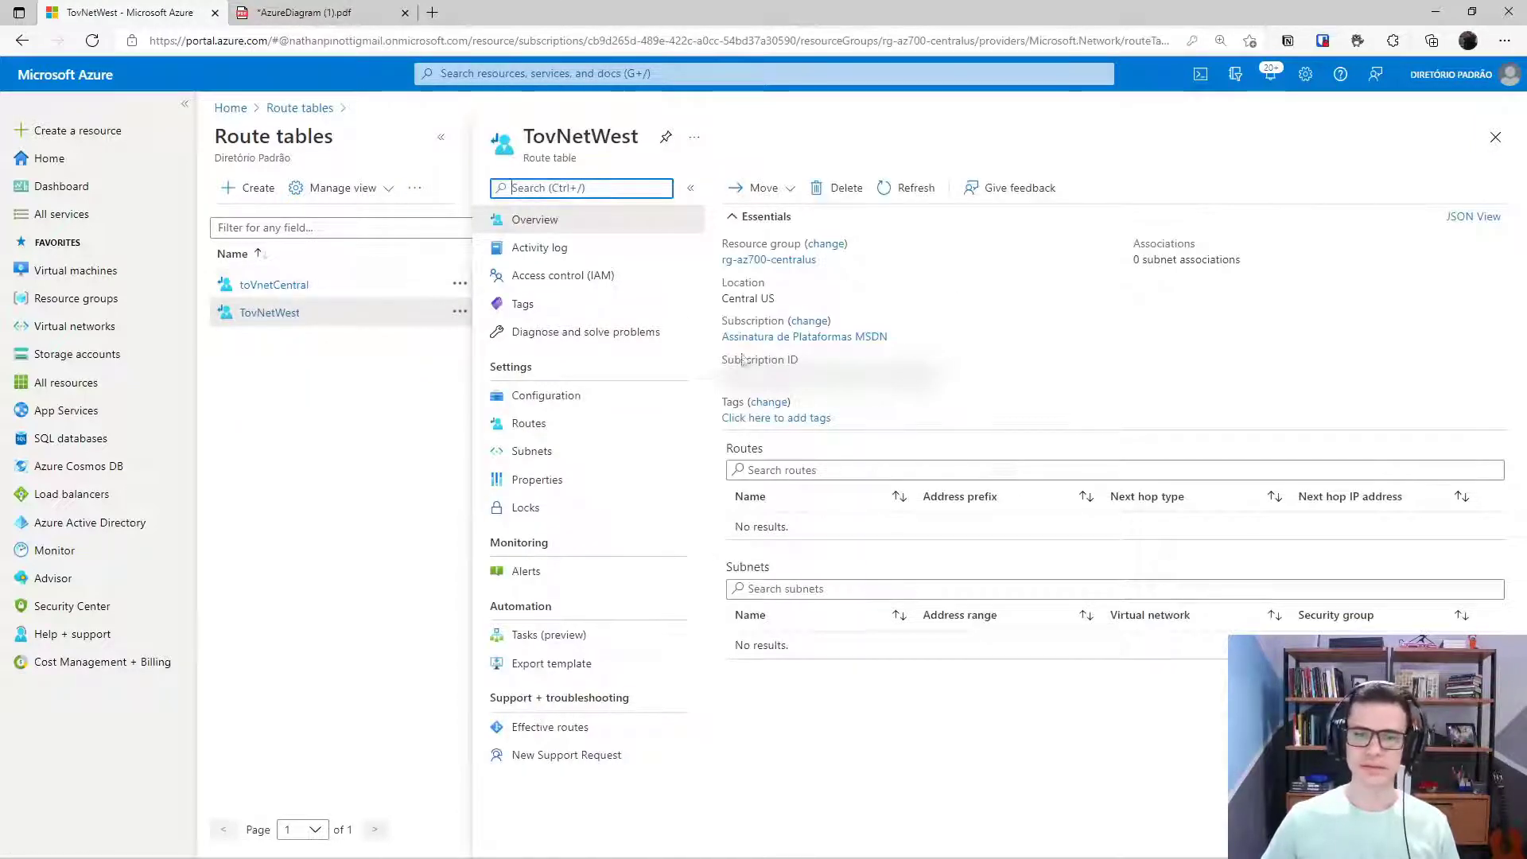
Delete the route-to-West route from the toVnetCentral route table and open the table's routes
click(295, 286)
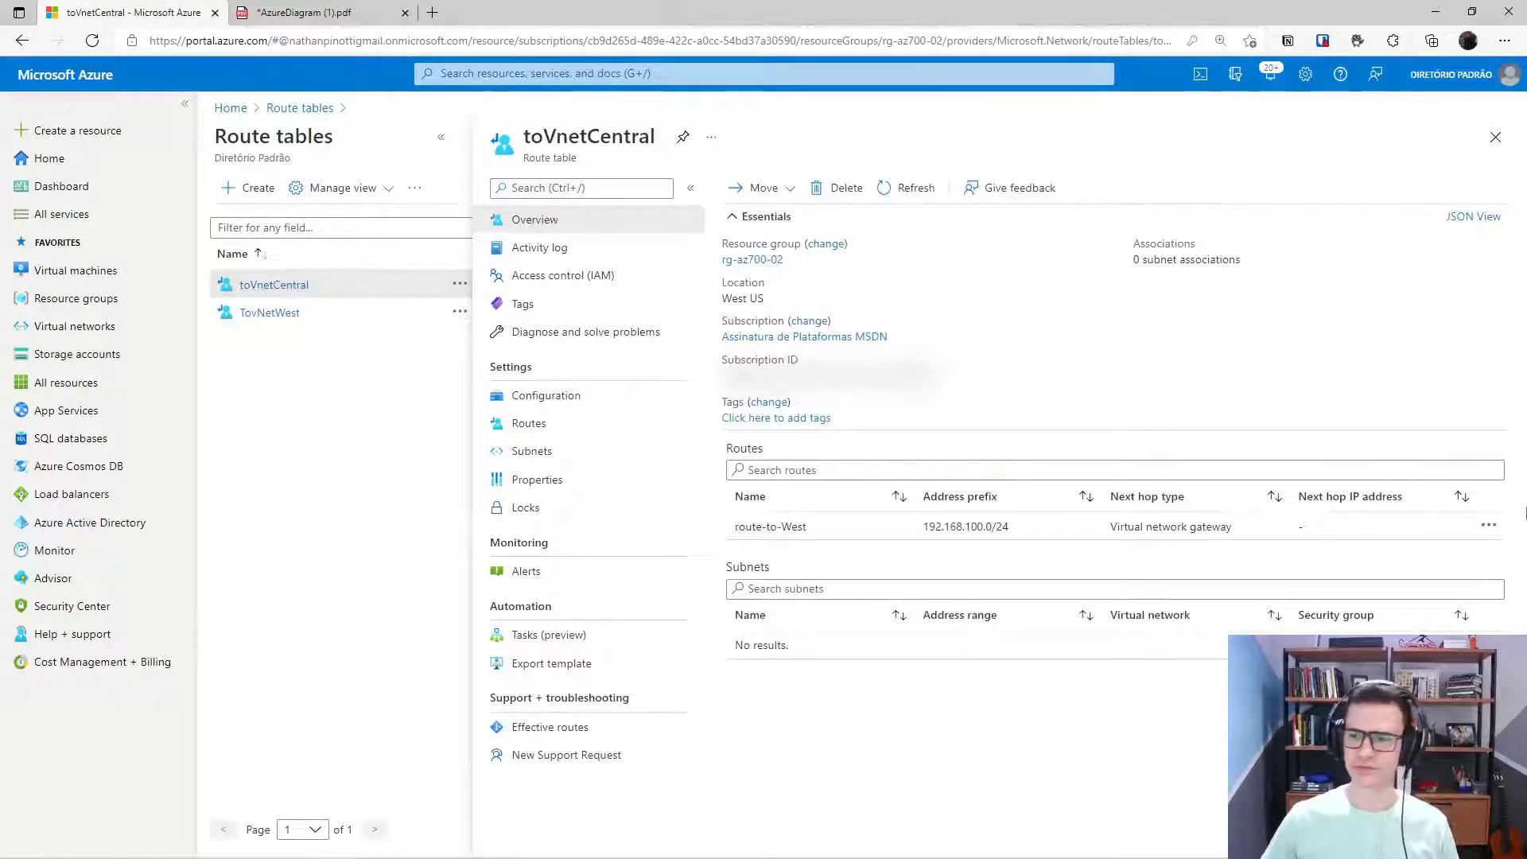
click(1488, 525)
click(1398, 541)
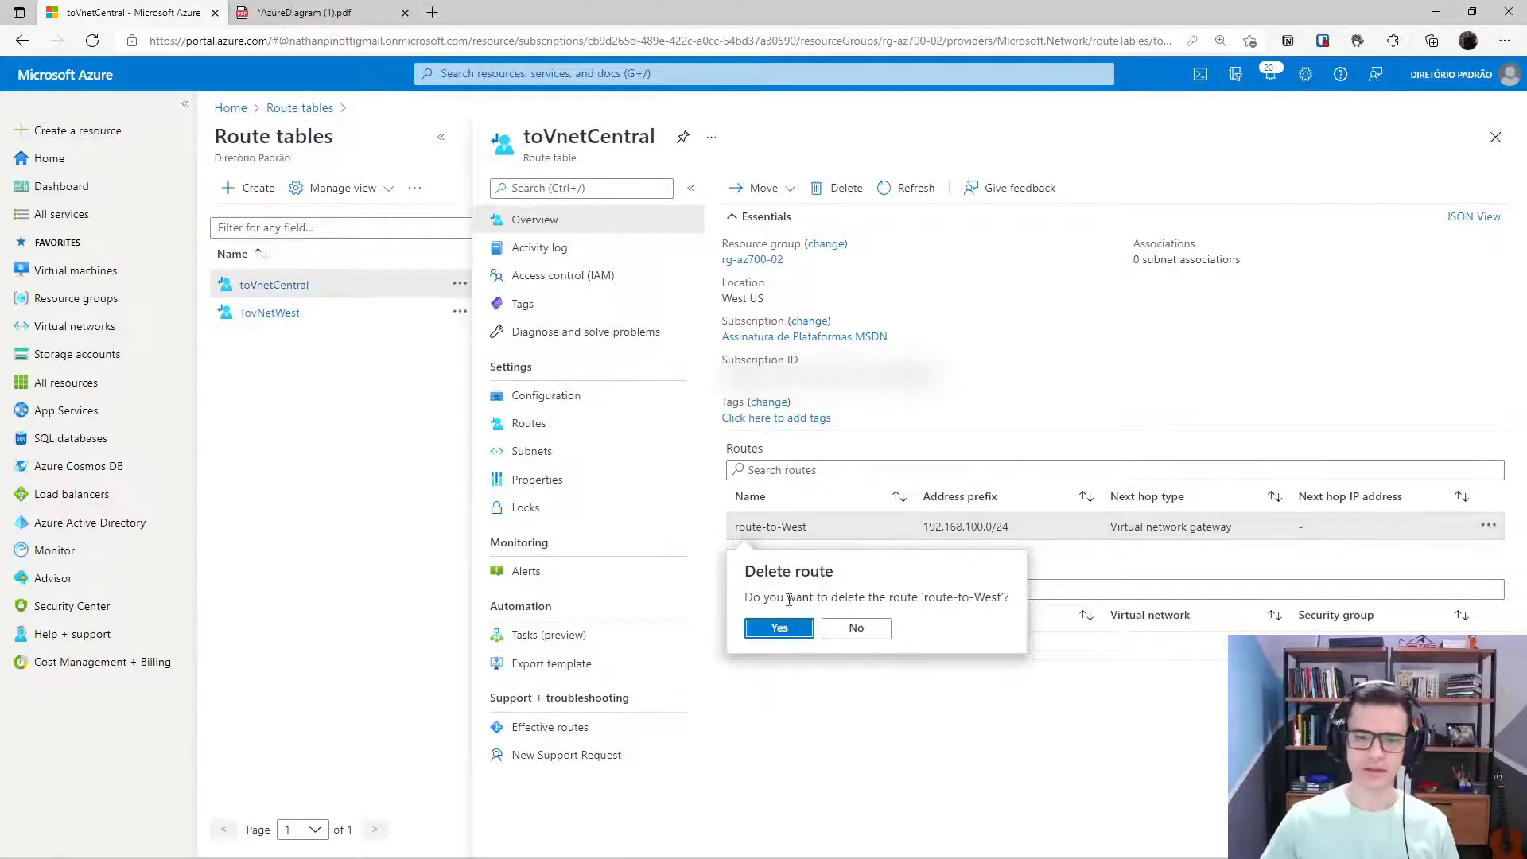
click(772, 629)
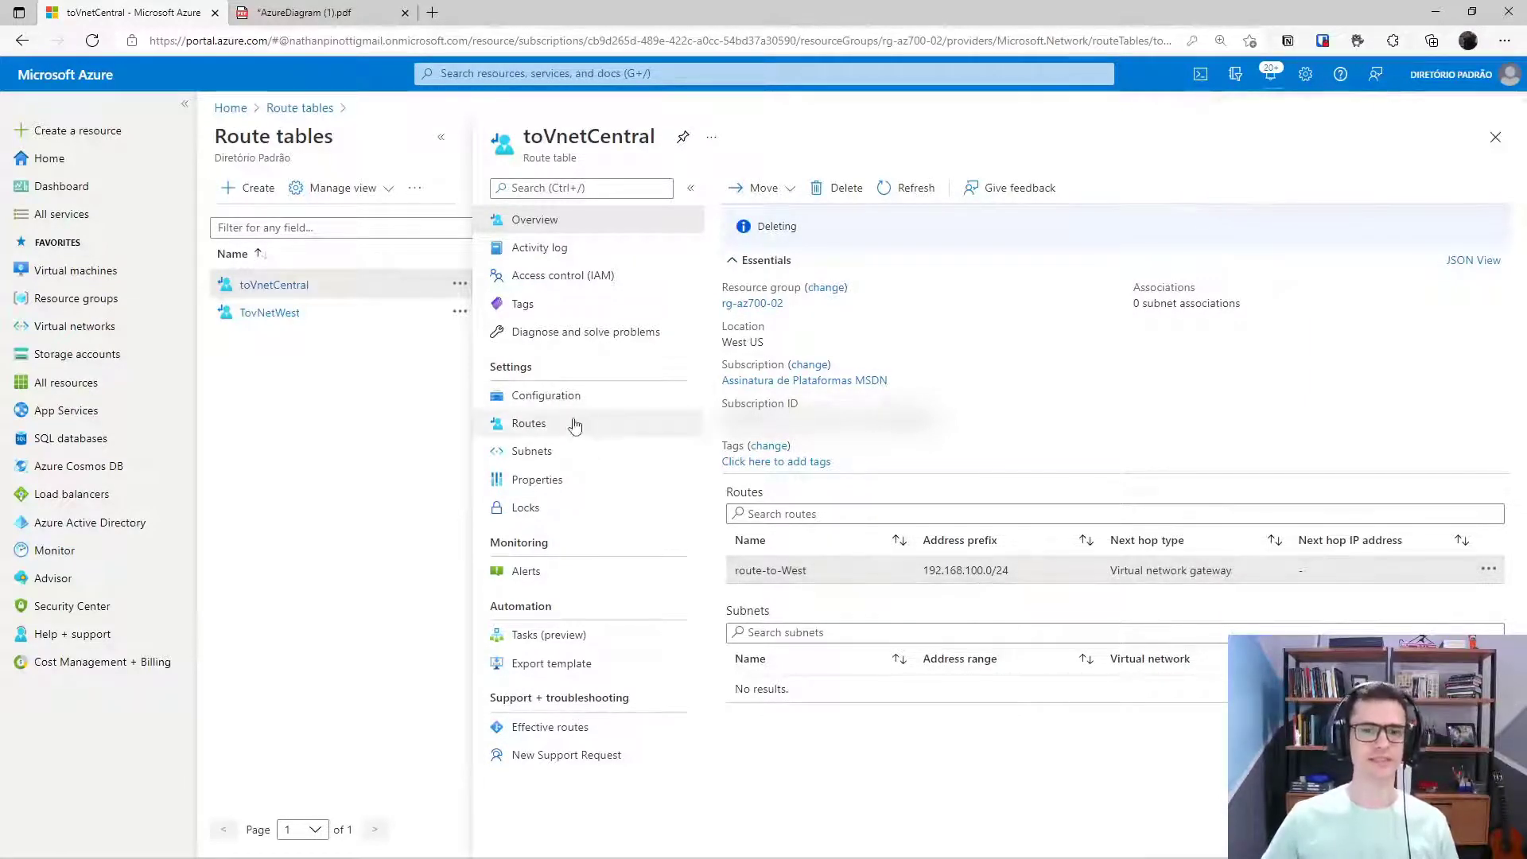
click(534, 426)
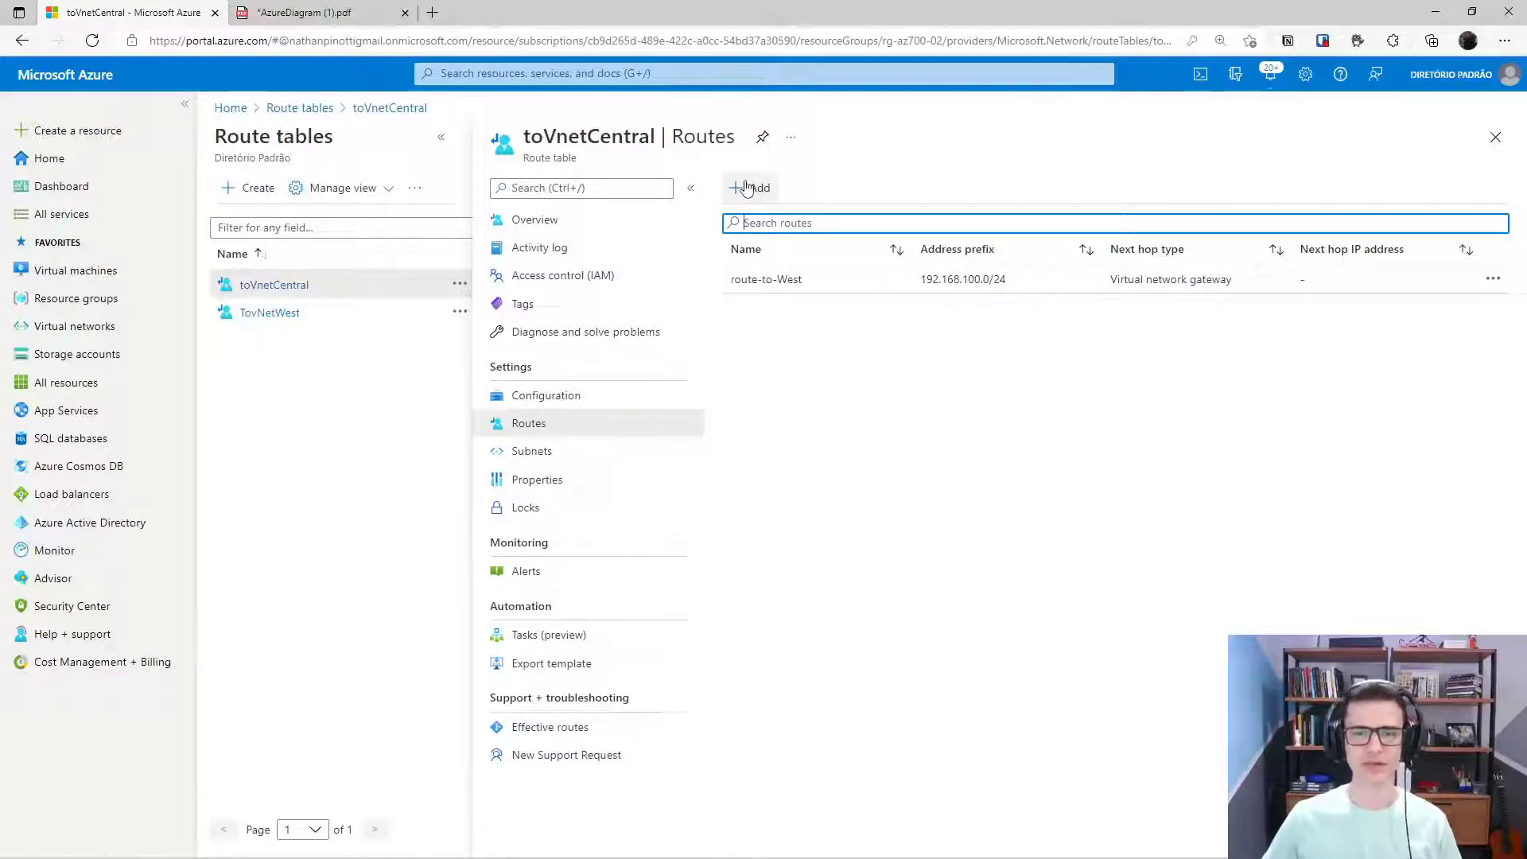
Add a route named CentralUS to toVnetCentral with address prefix 172.16.100.0/24 and Virtual network gateway as the next hop type
click(747, 189)
text(CentralUS)
key(Tab)
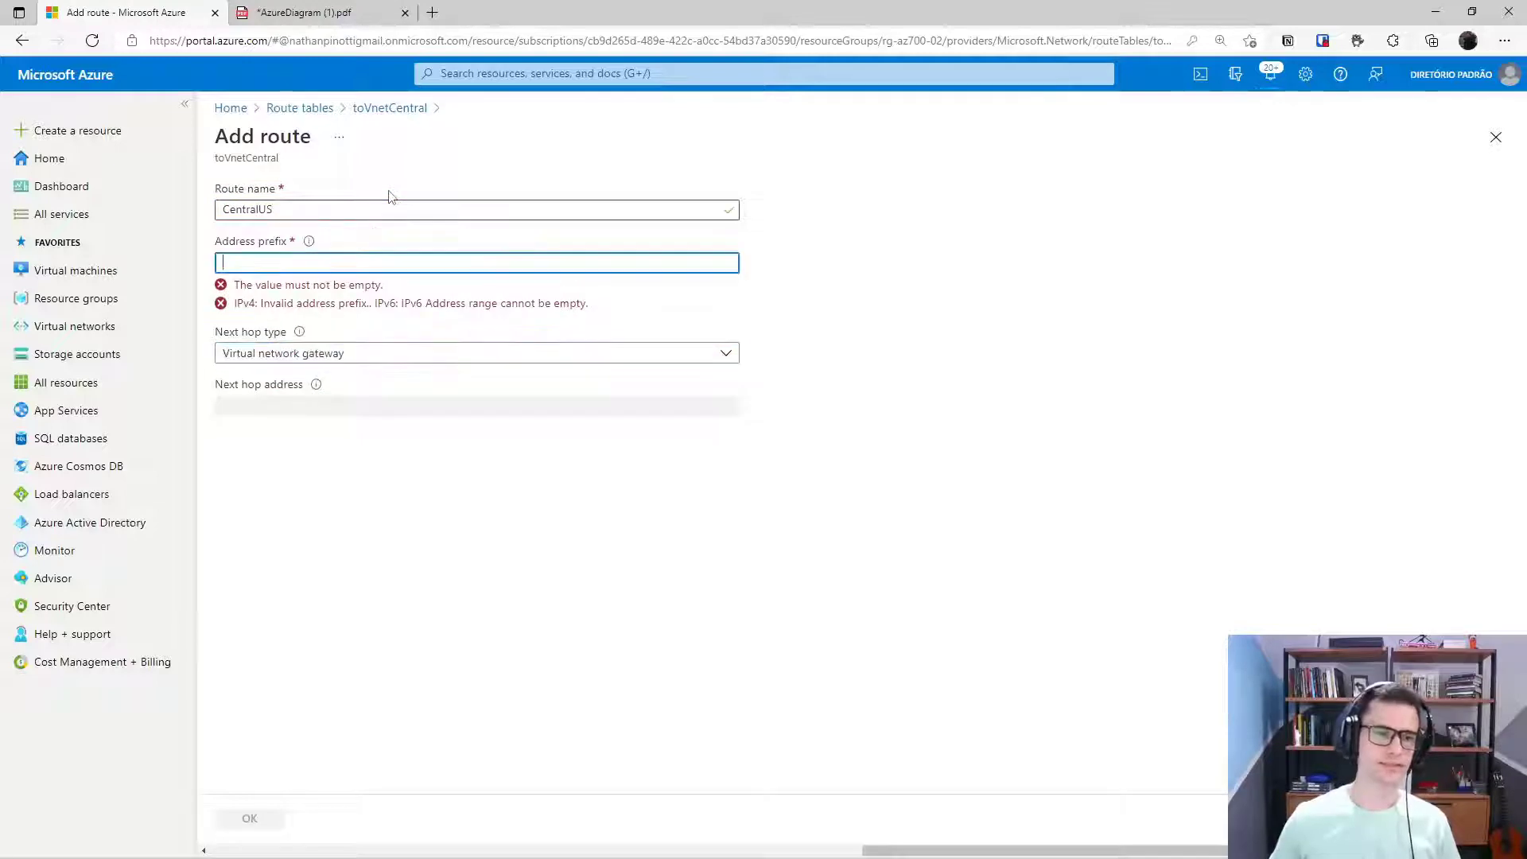
text(172.16.100.0/24)
key(Tab)
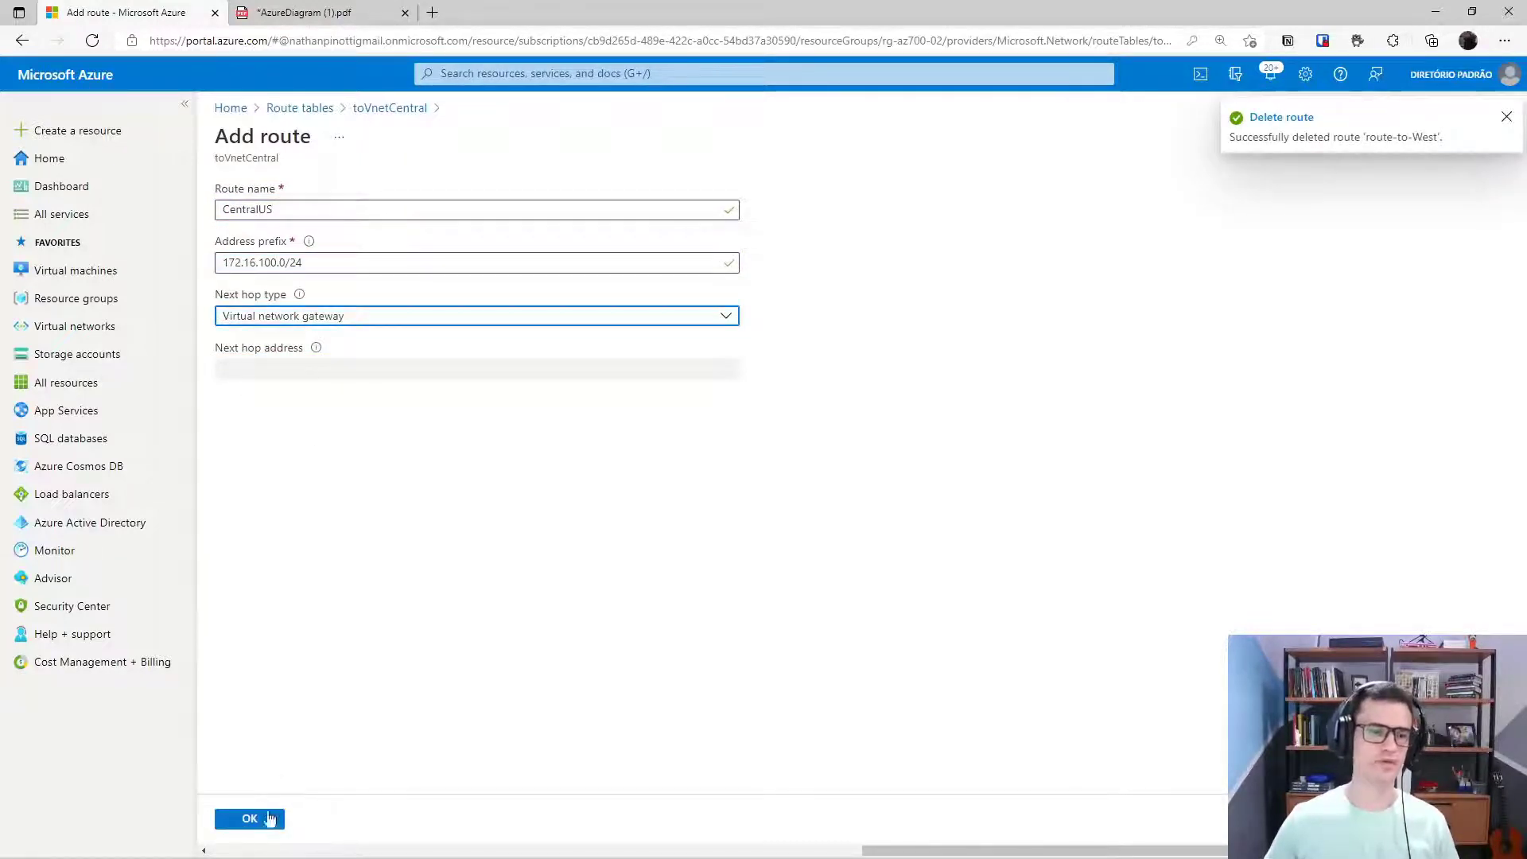
click(259, 827)
Start adding a route to the TovNetWest route table and name it ToWest
click(318, 314)
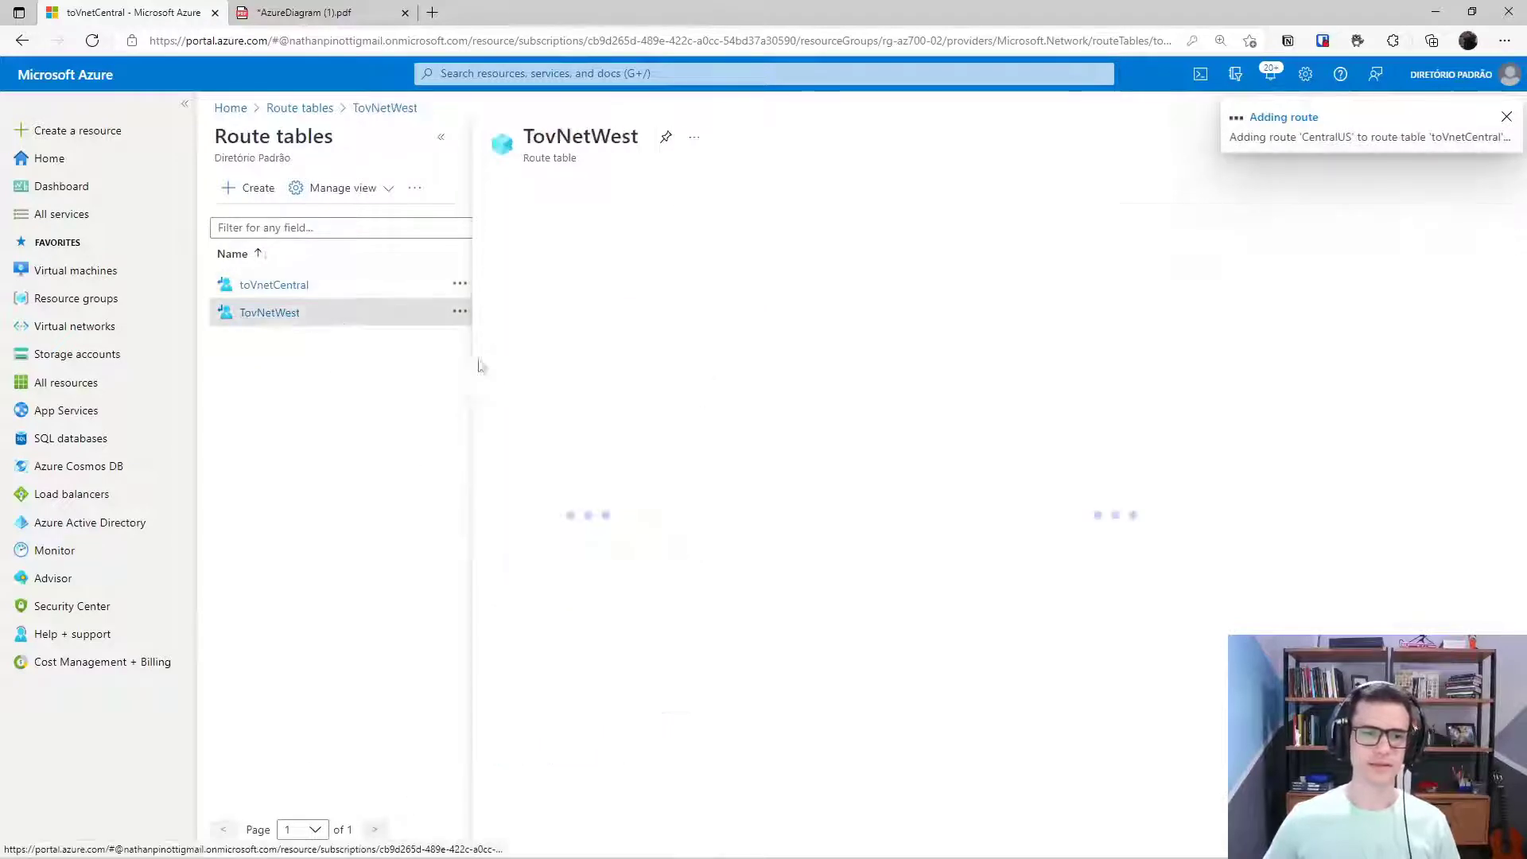
click(752, 188)
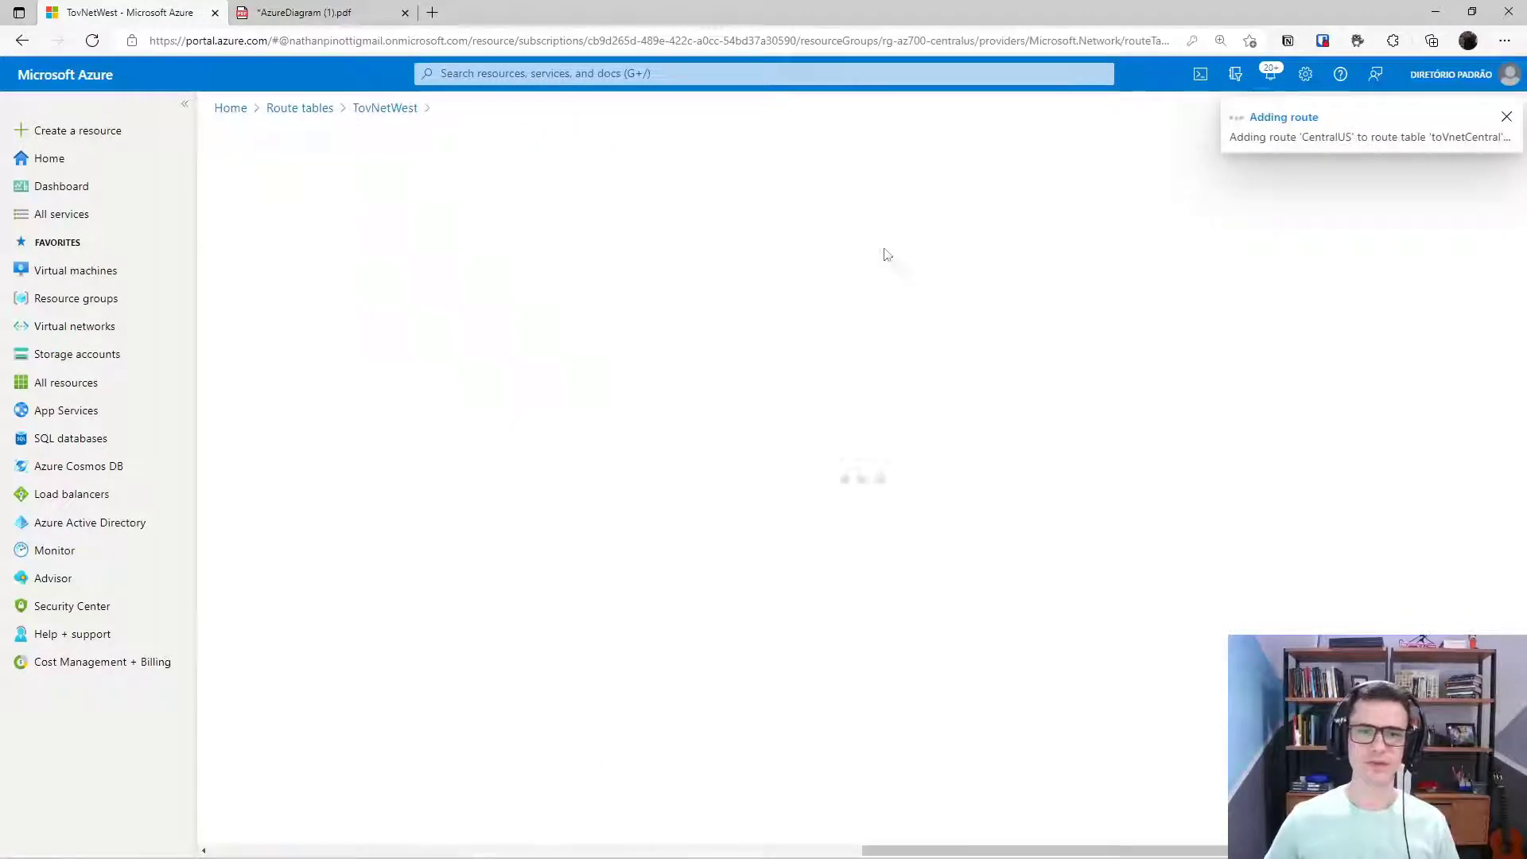
key(BackSpace)
key(BackSpace)
key(BackSpace)
text(ws)
key(BackSpace)
key(BackSpace)
text(t)
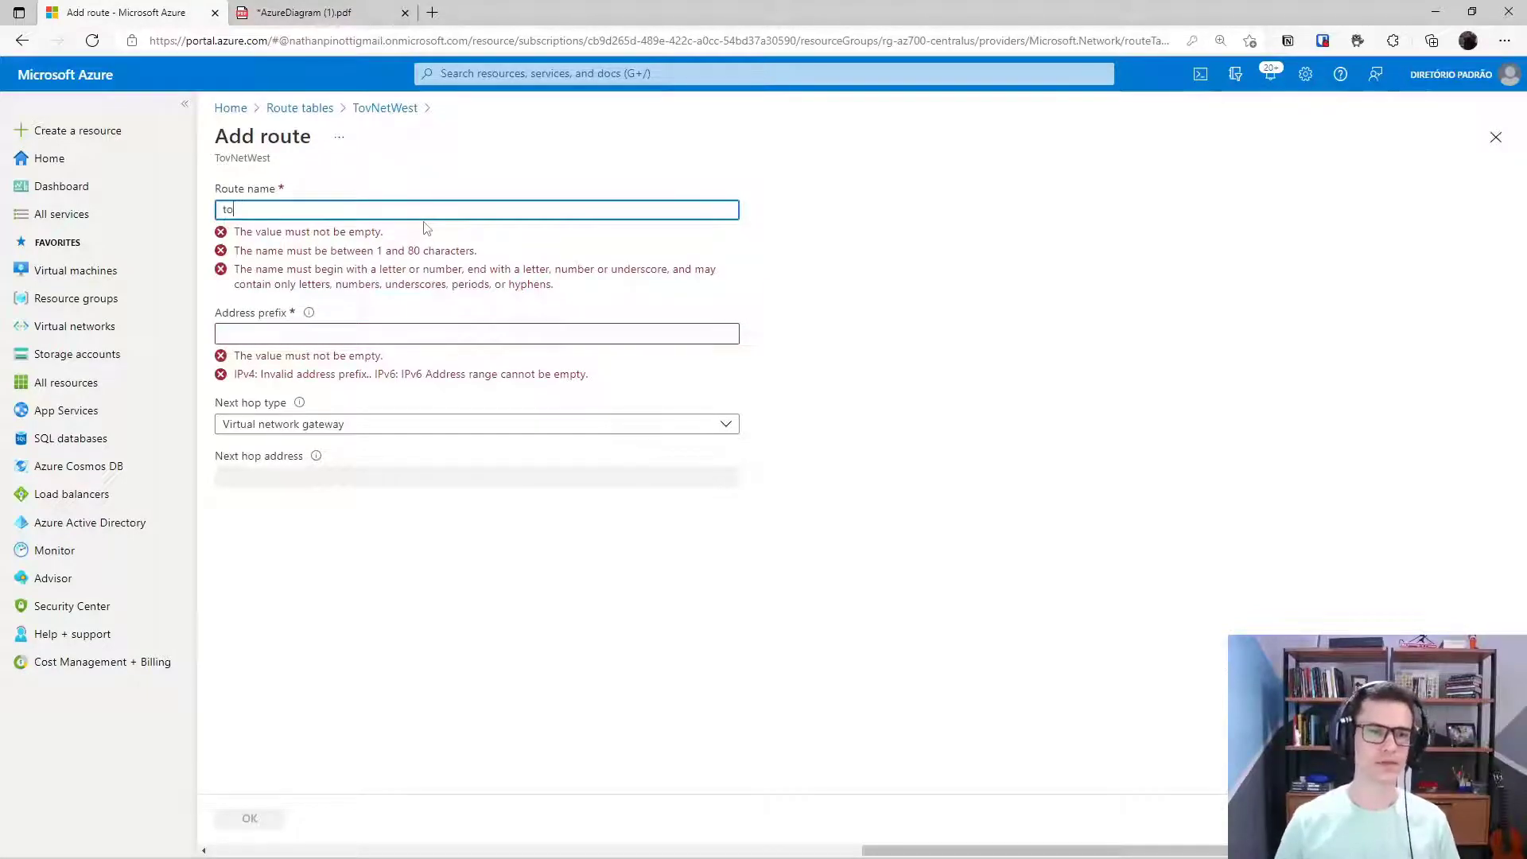
text(oWes)
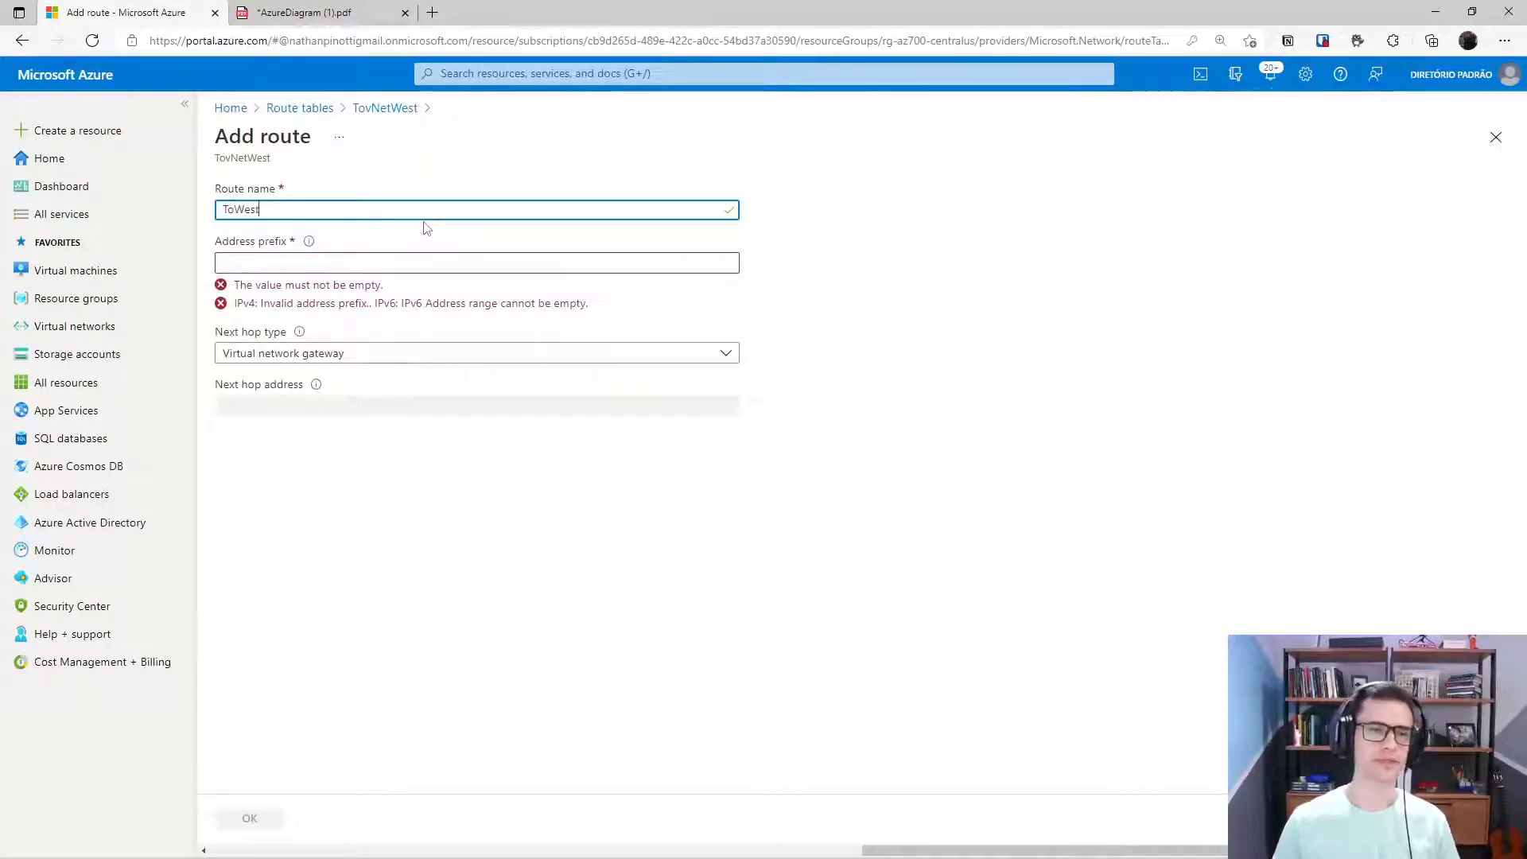
Set the ToWest route's address prefix to 192.168.100.0/24, keep Virtual network gateway as the next hop type and save the route
key(Tab)
text(192.168.16)
text(0.0/24)
key(Tab)
click(269, 817)
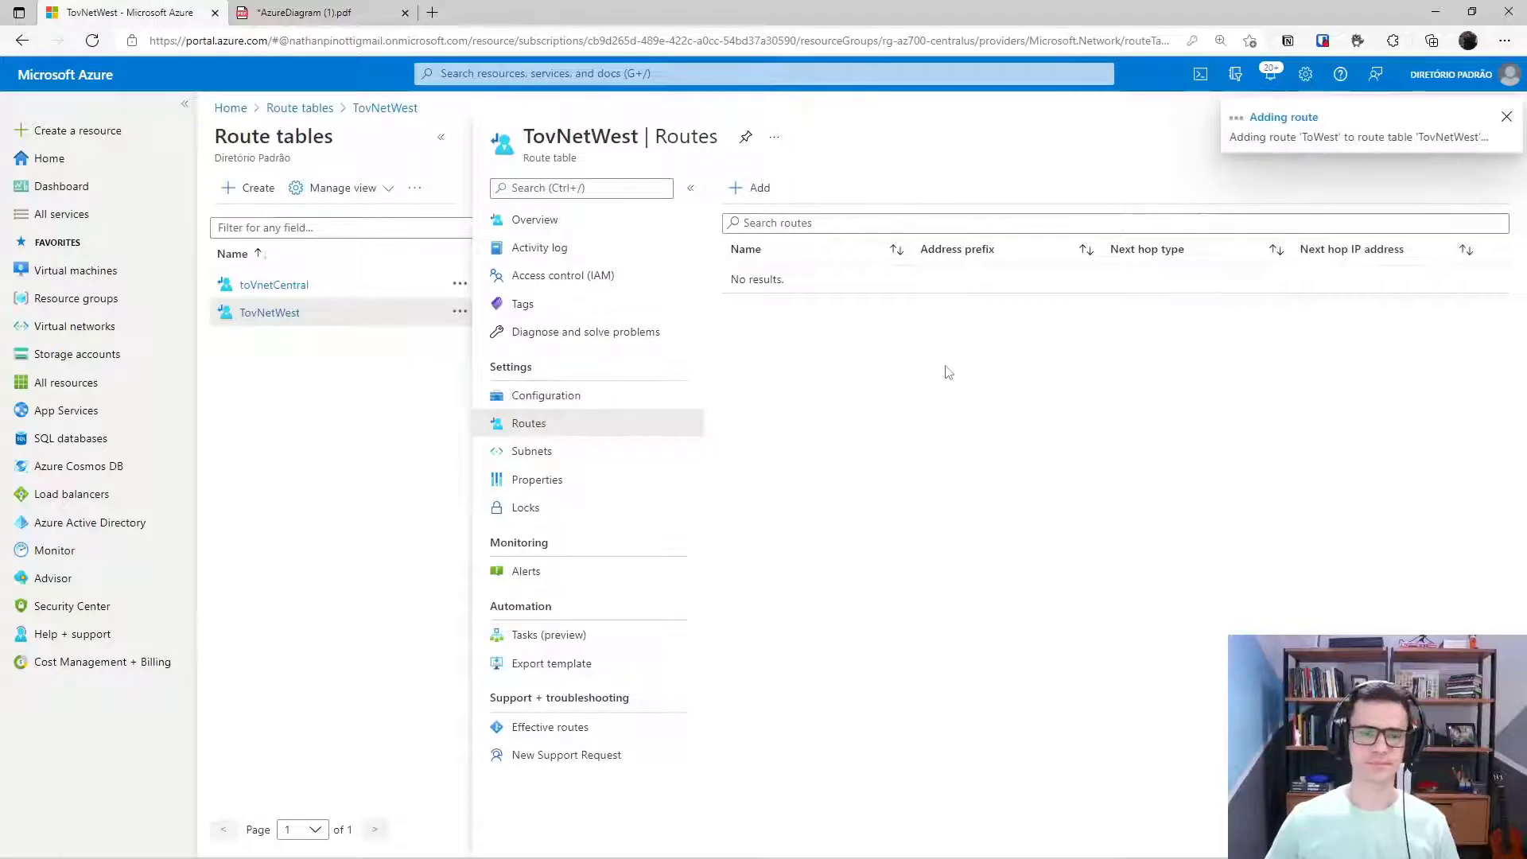
Review the routes saved in the toVnetCentral and TovNetWest route tables
click(274, 286)
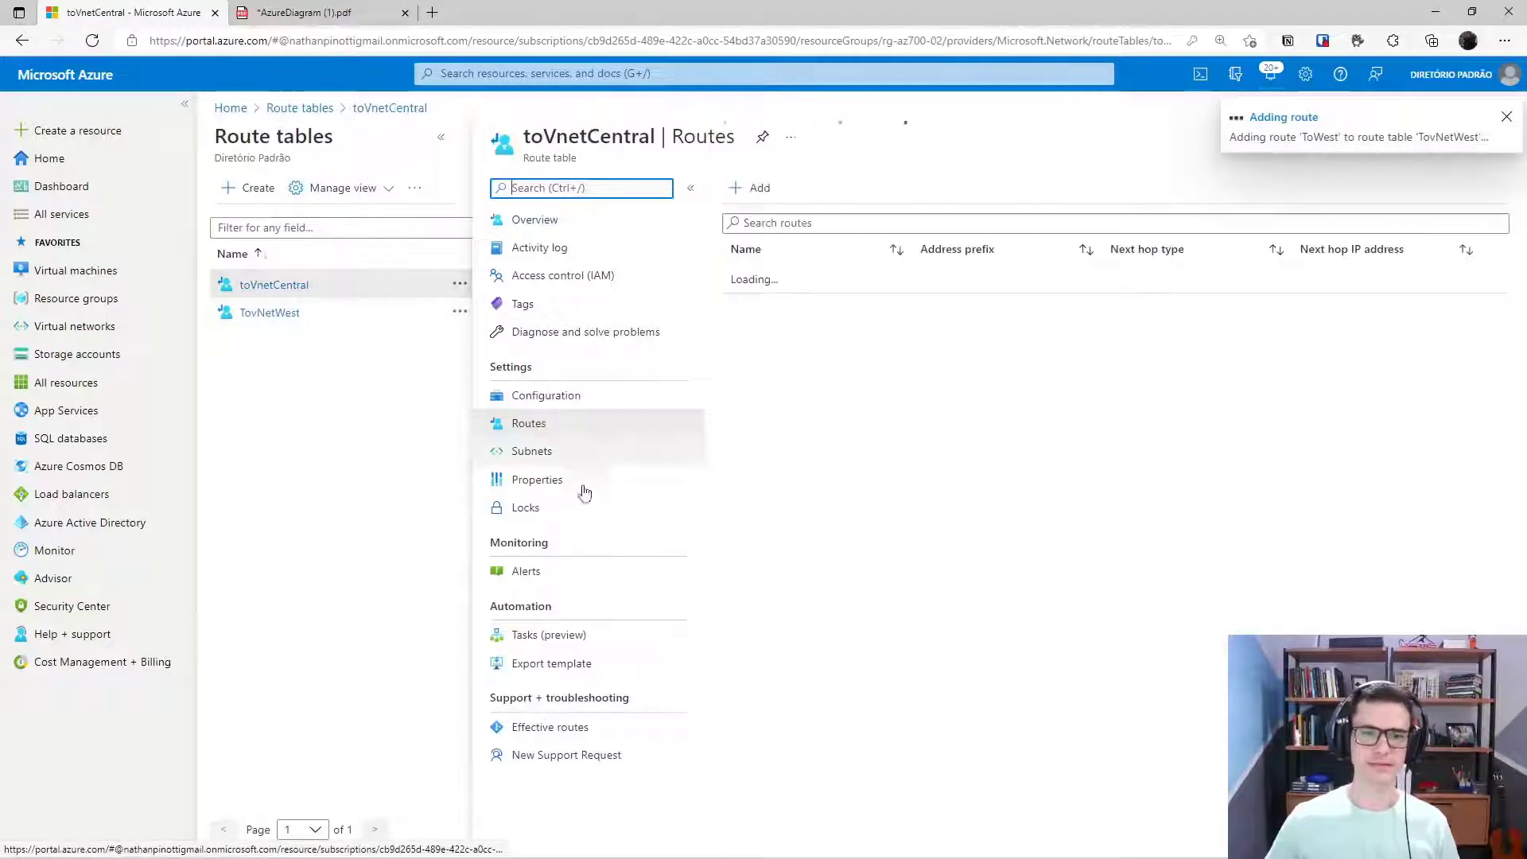
drag(999, 279, 918, 279)
click(248, 314)
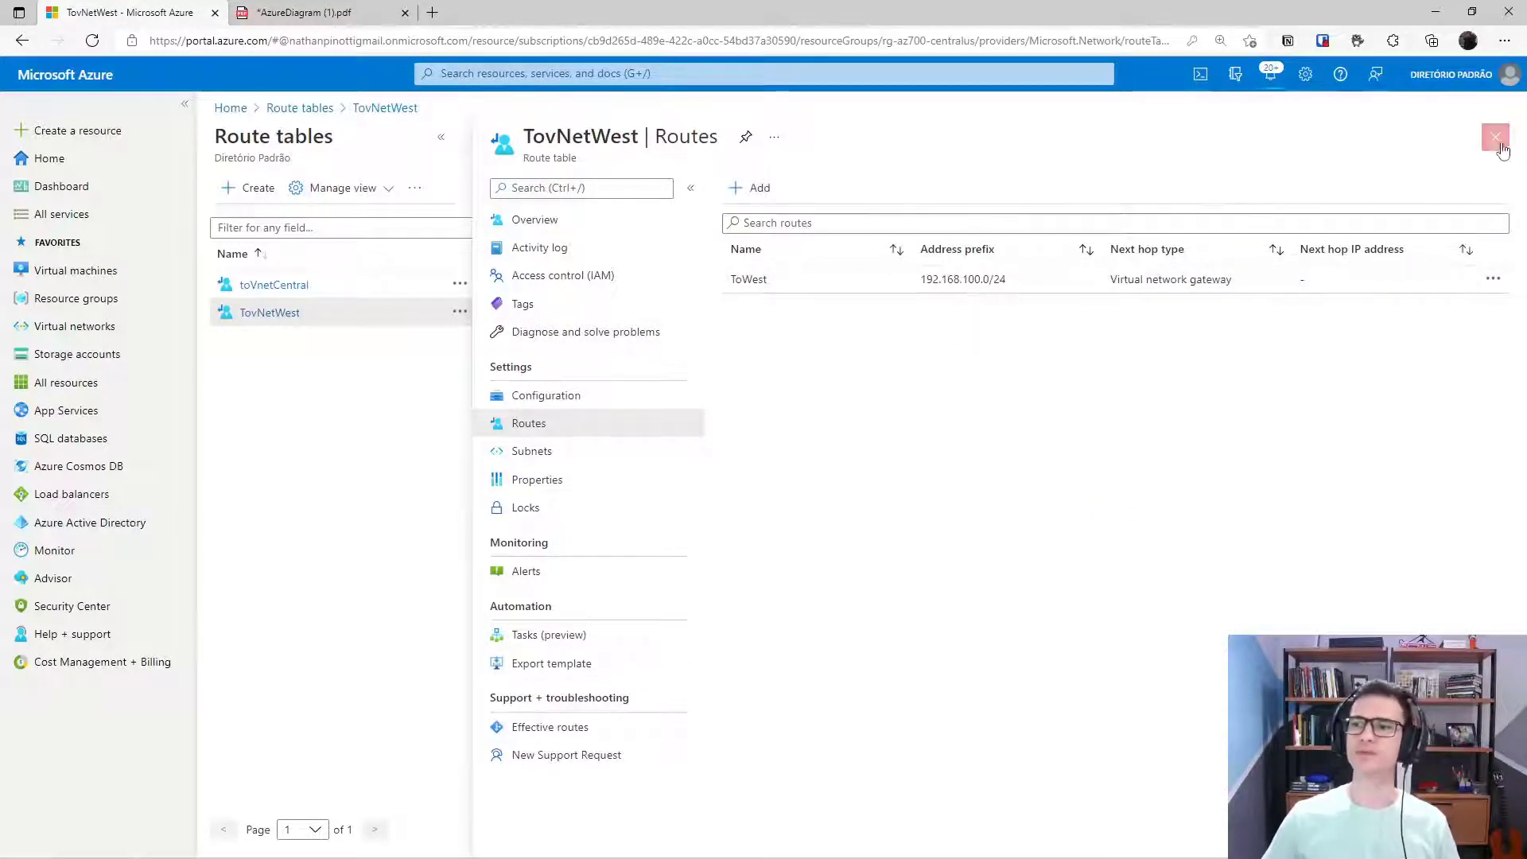
Return to the route tables list and narrow its name column to compare each table's resource group and location
click(1495, 137)
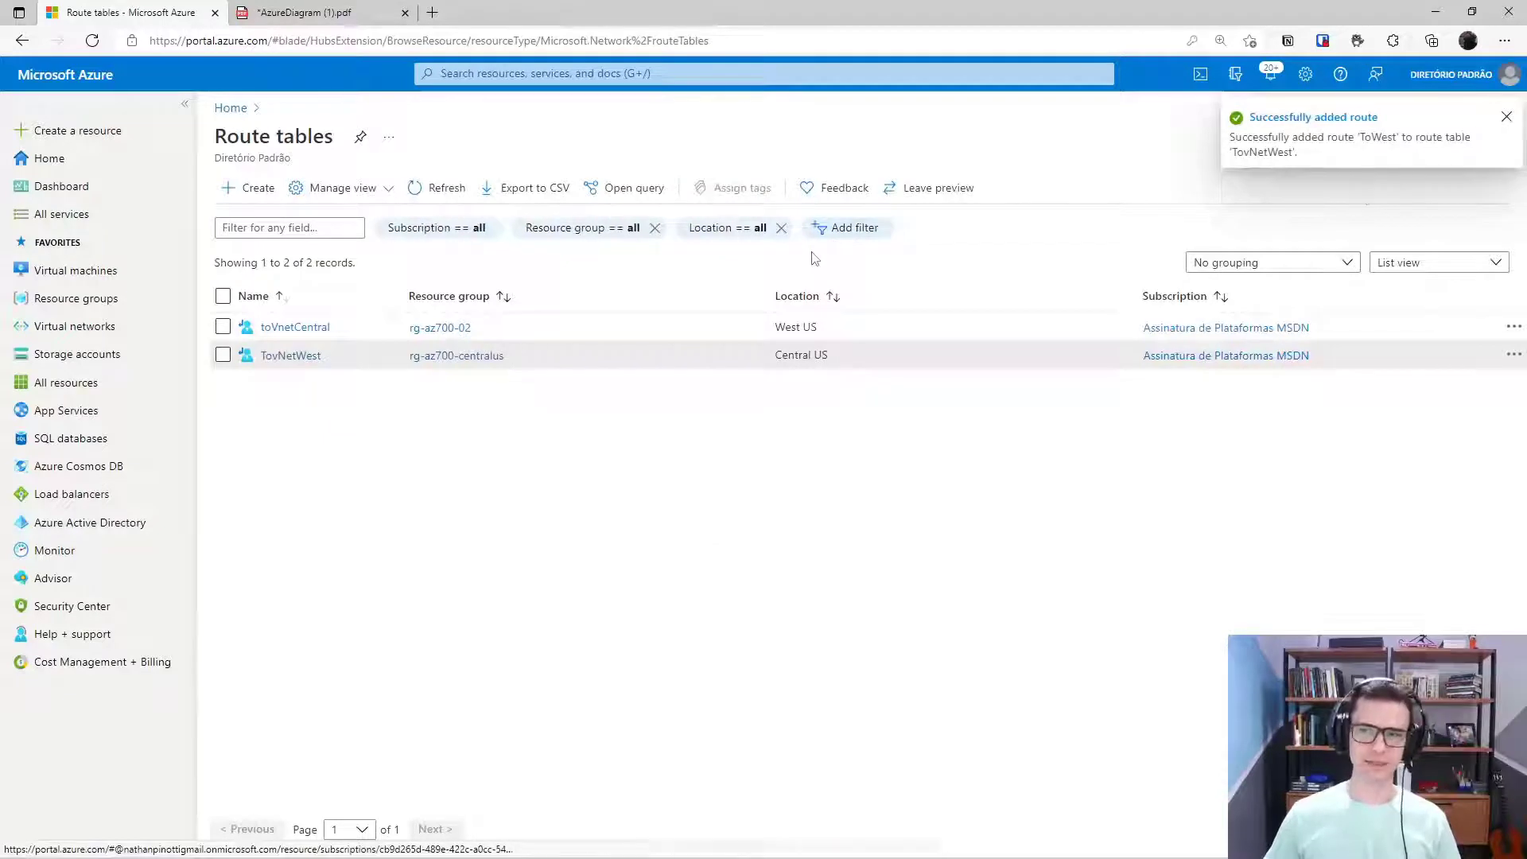
click(1506, 117)
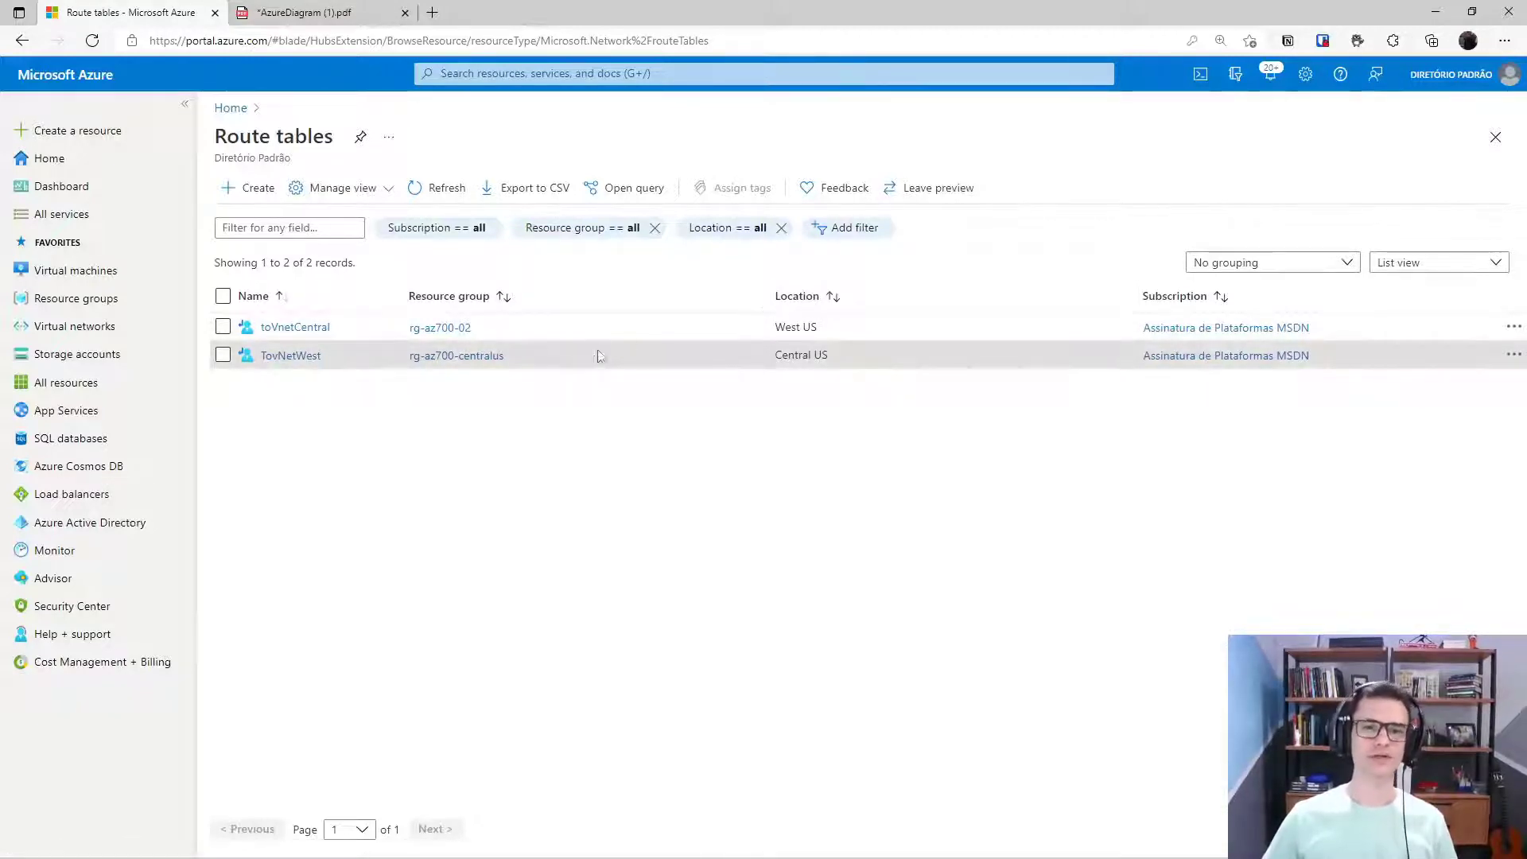
drag(567, 358, 554, 408)
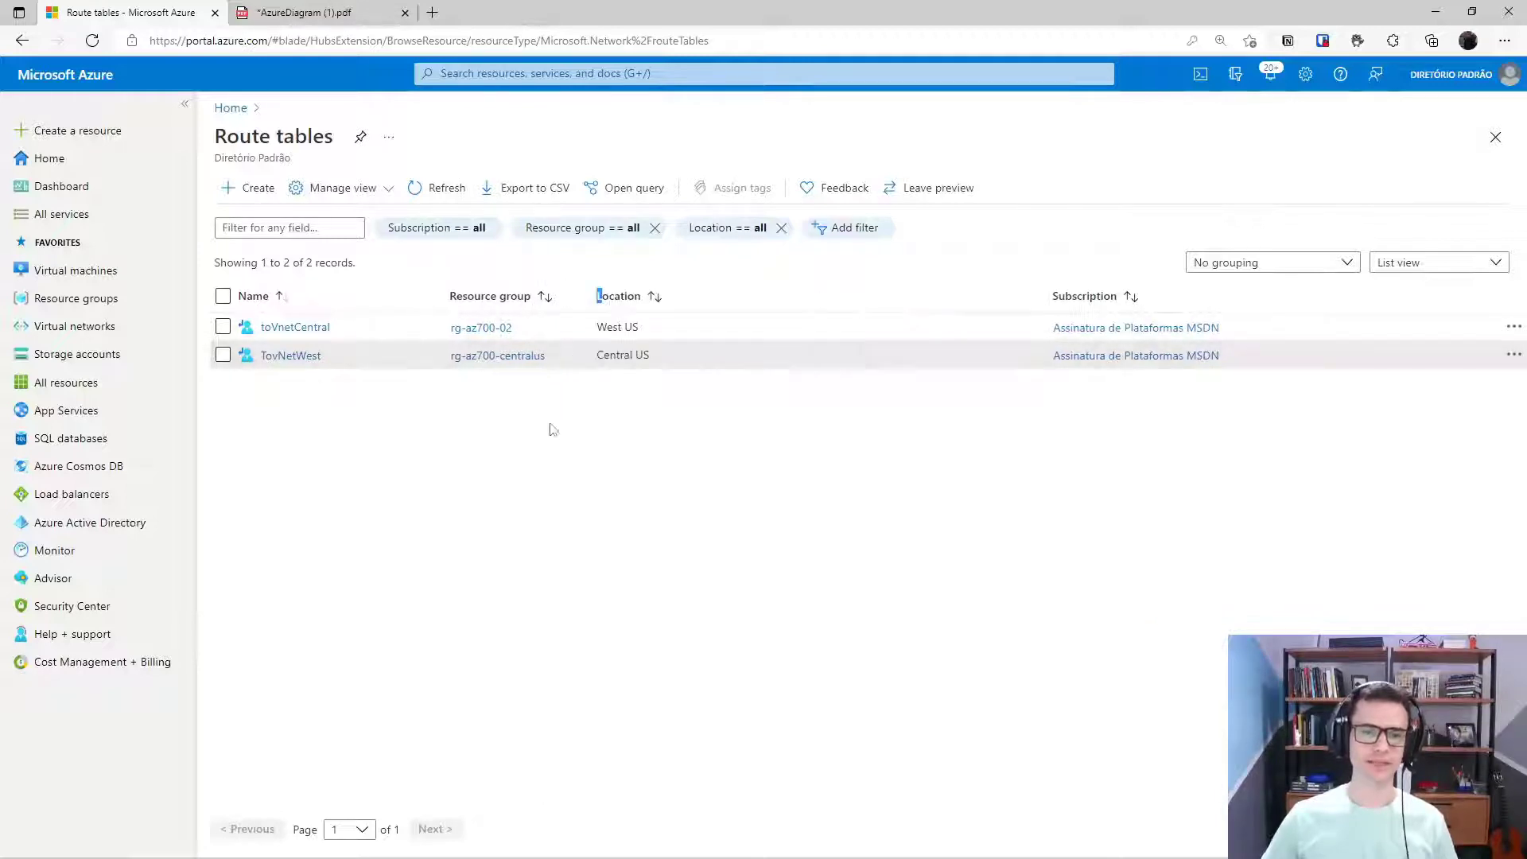
drag(444, 296, 362, 362)
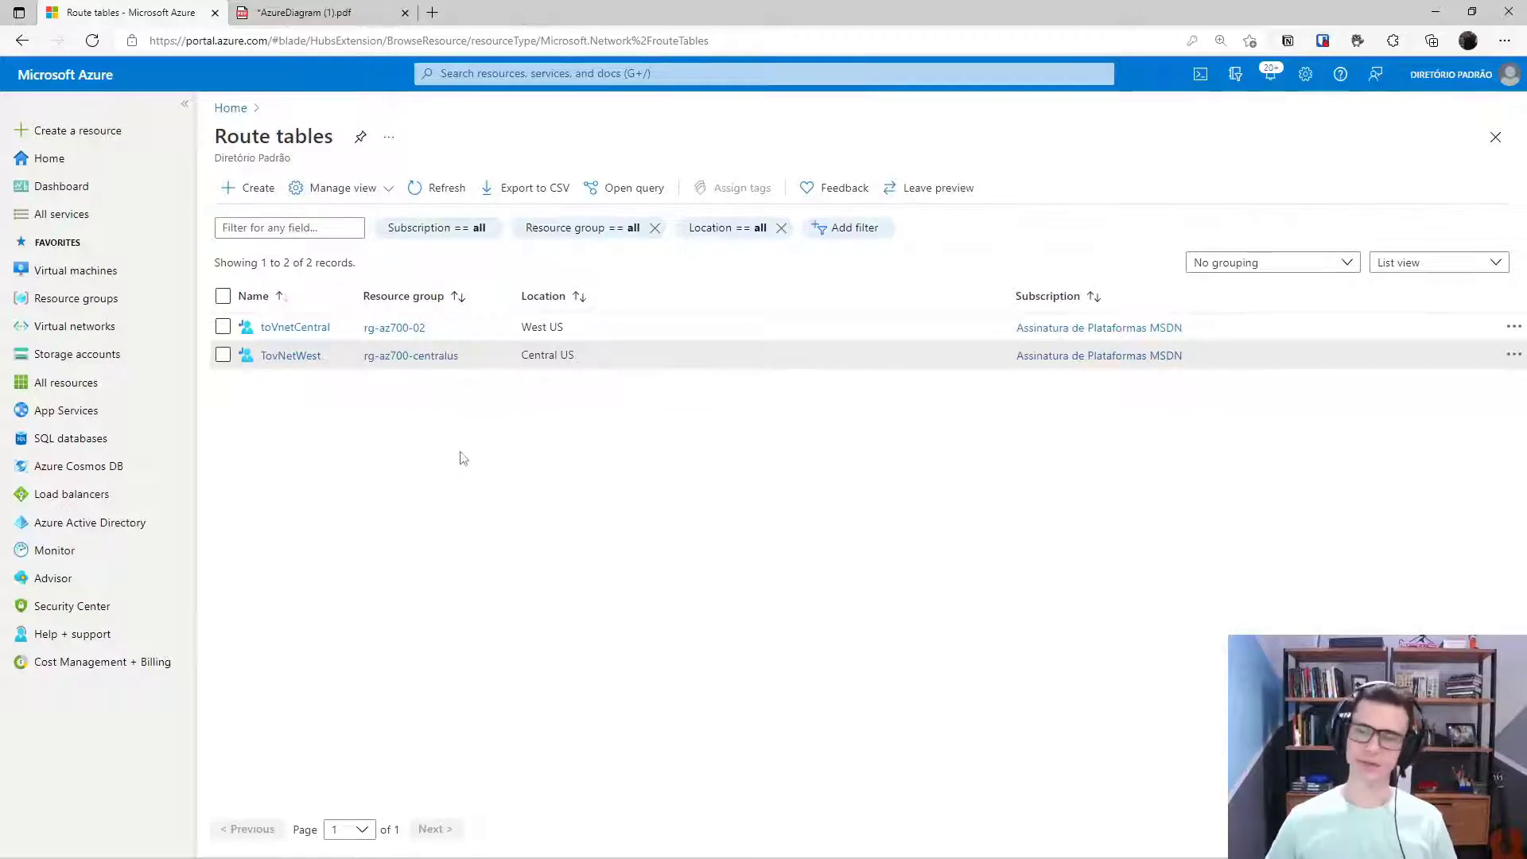
Open the vnet-az700-west virtual network and examine its subnets
click(112, 329)
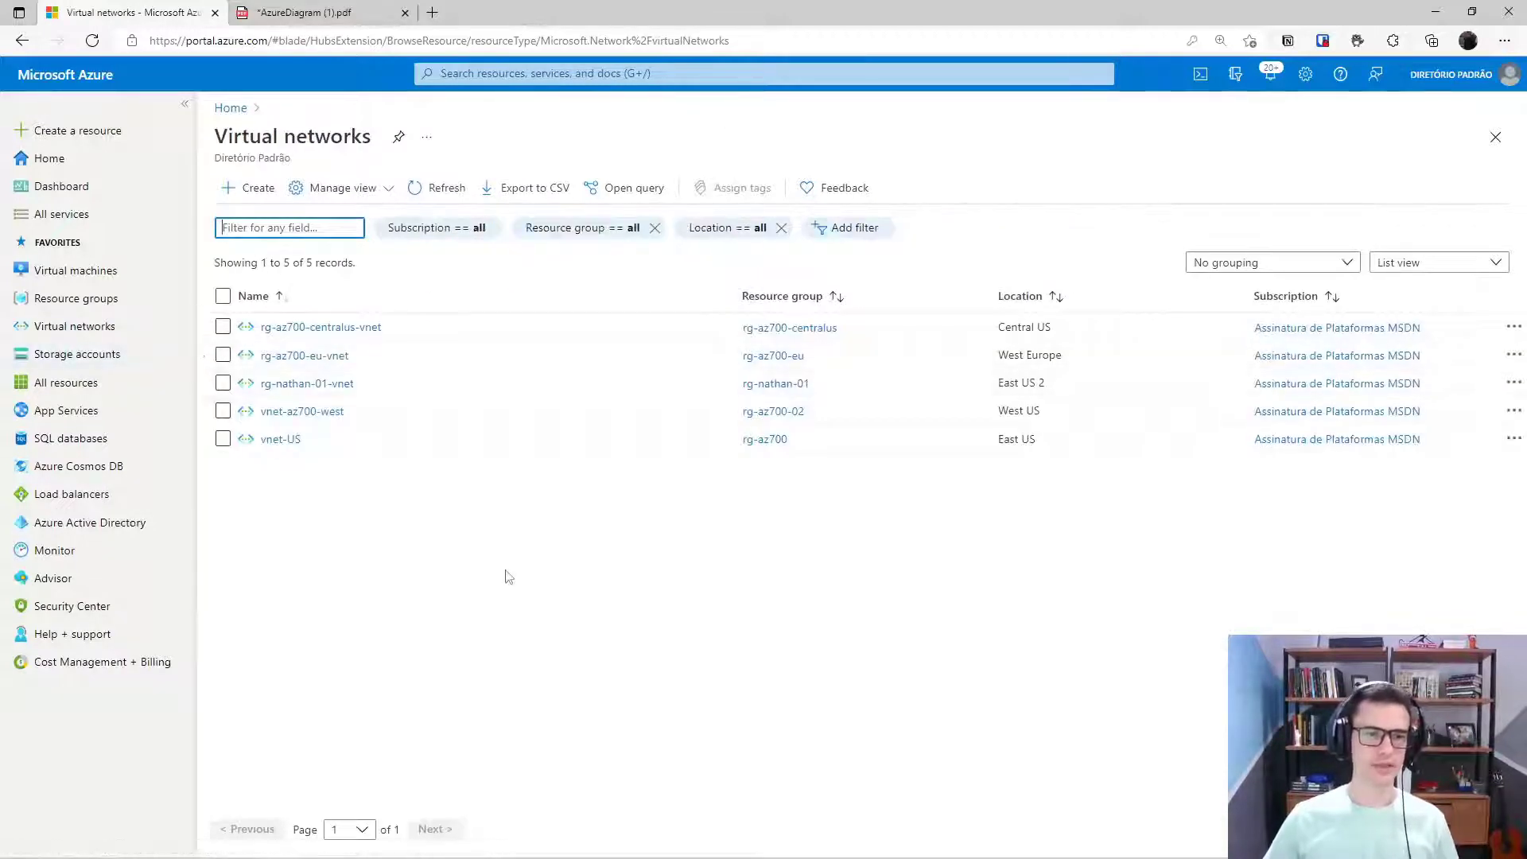
click(316, 419)
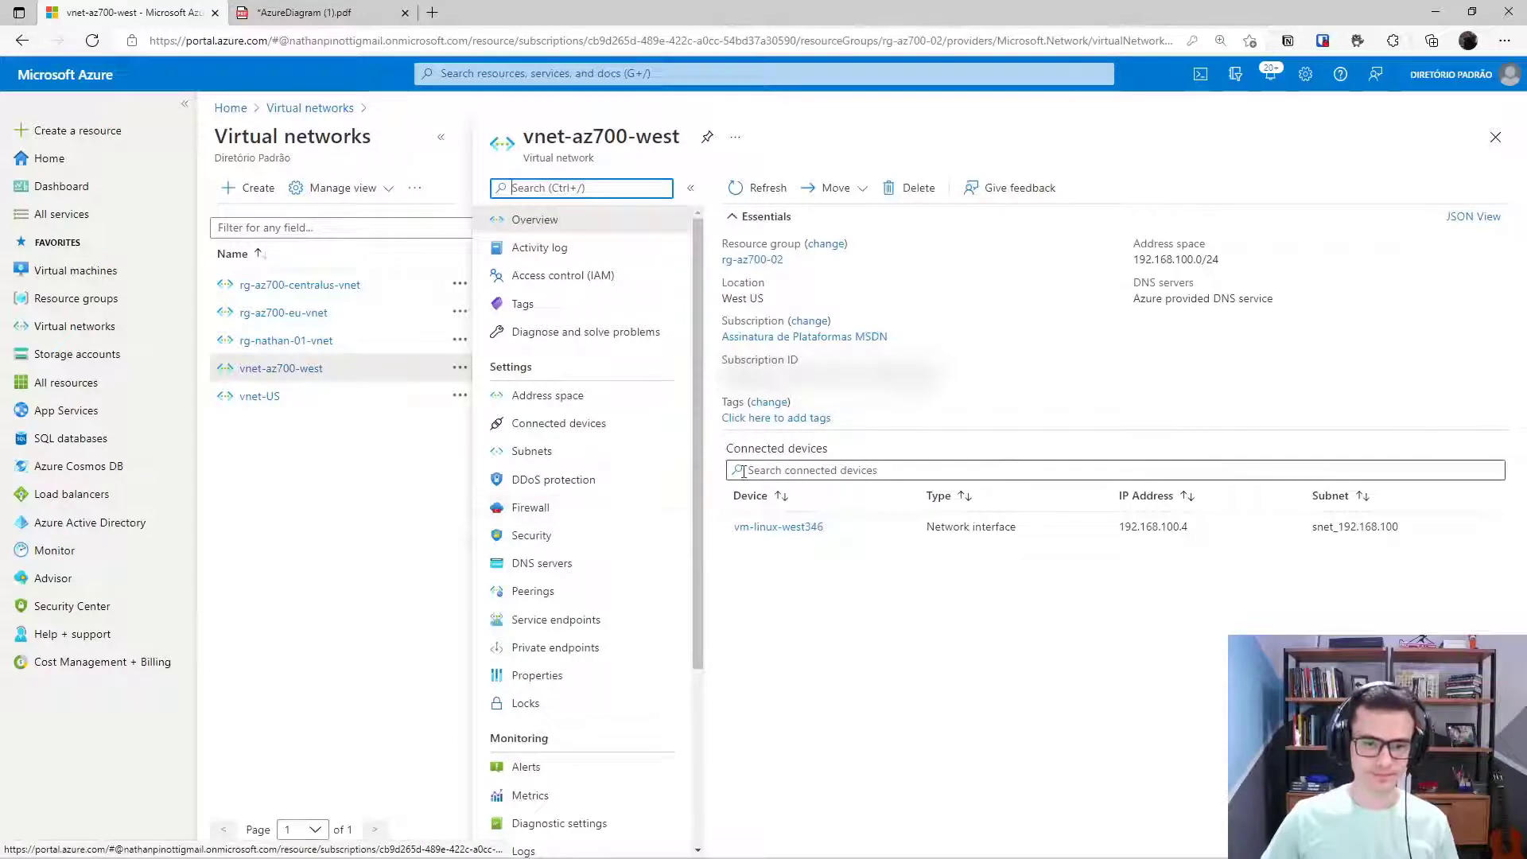
click(538, 455)
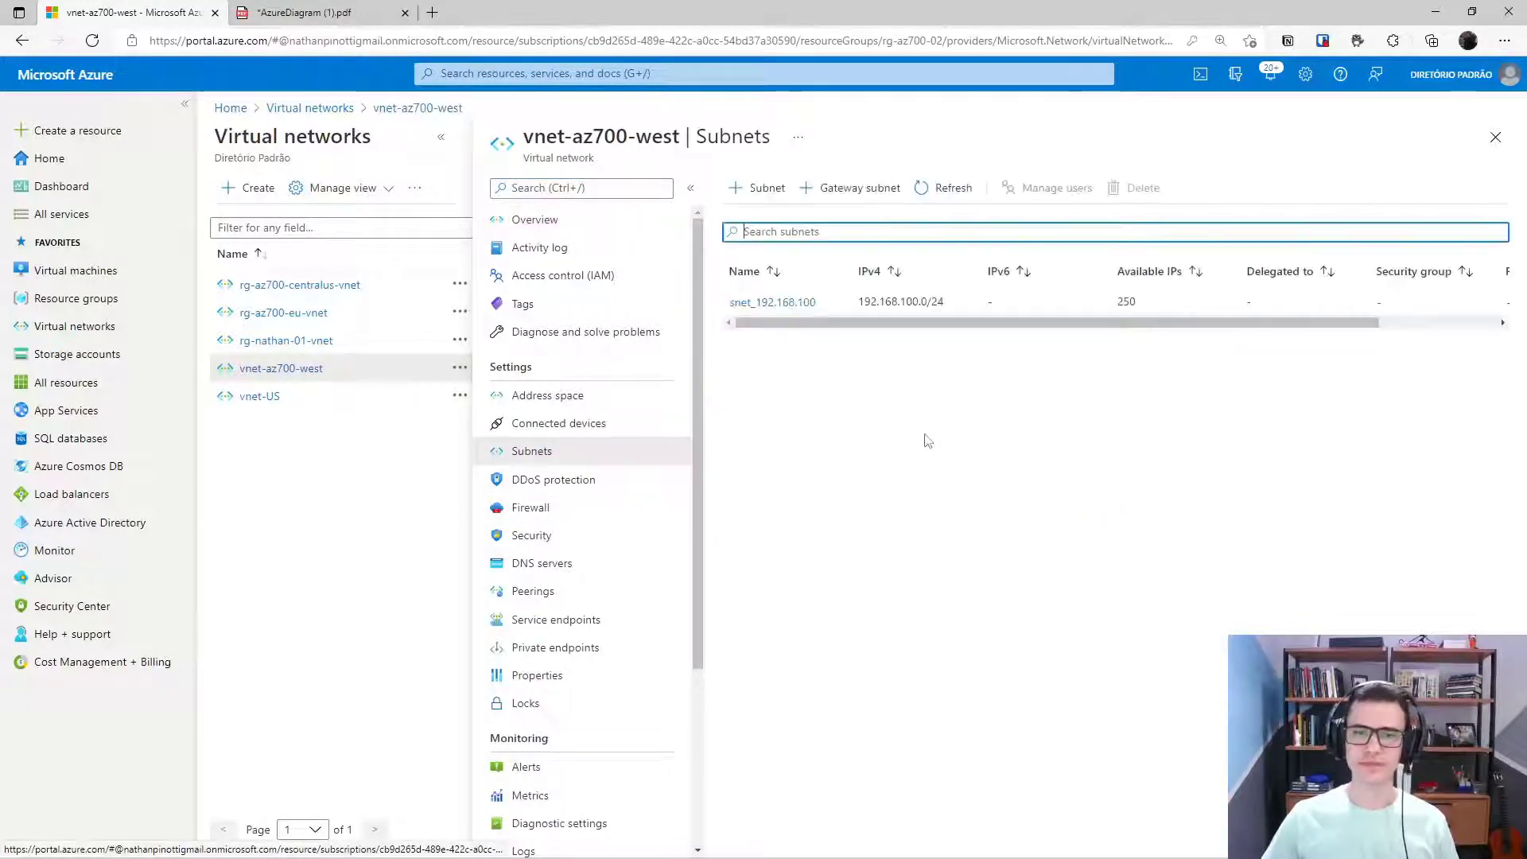
Return to the route tables and open toVnetCentral to check the CentralUS route's address prefix
click(477, 73)
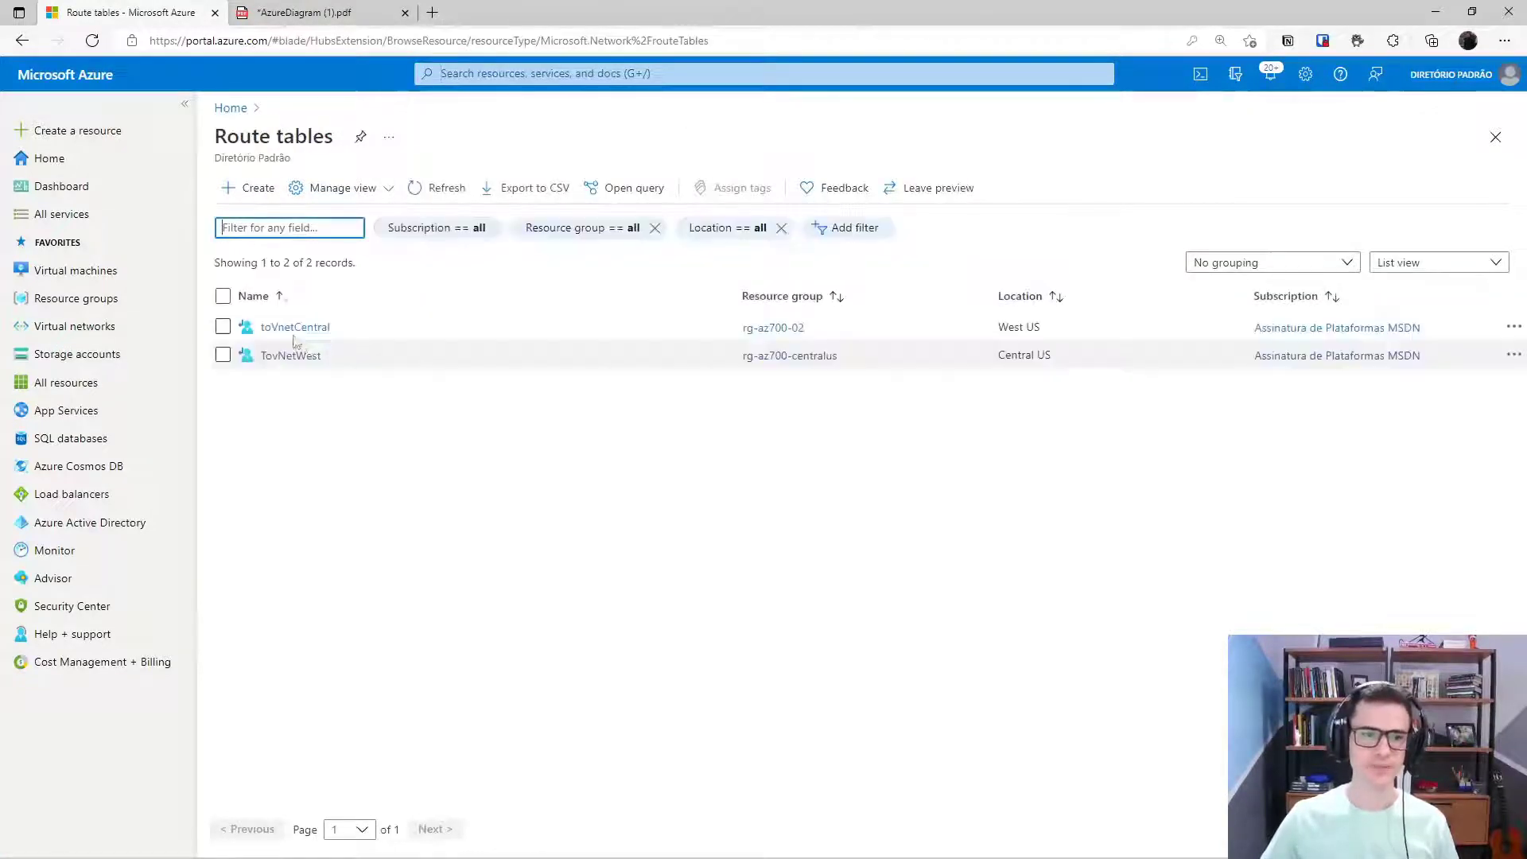
click(284, 332)
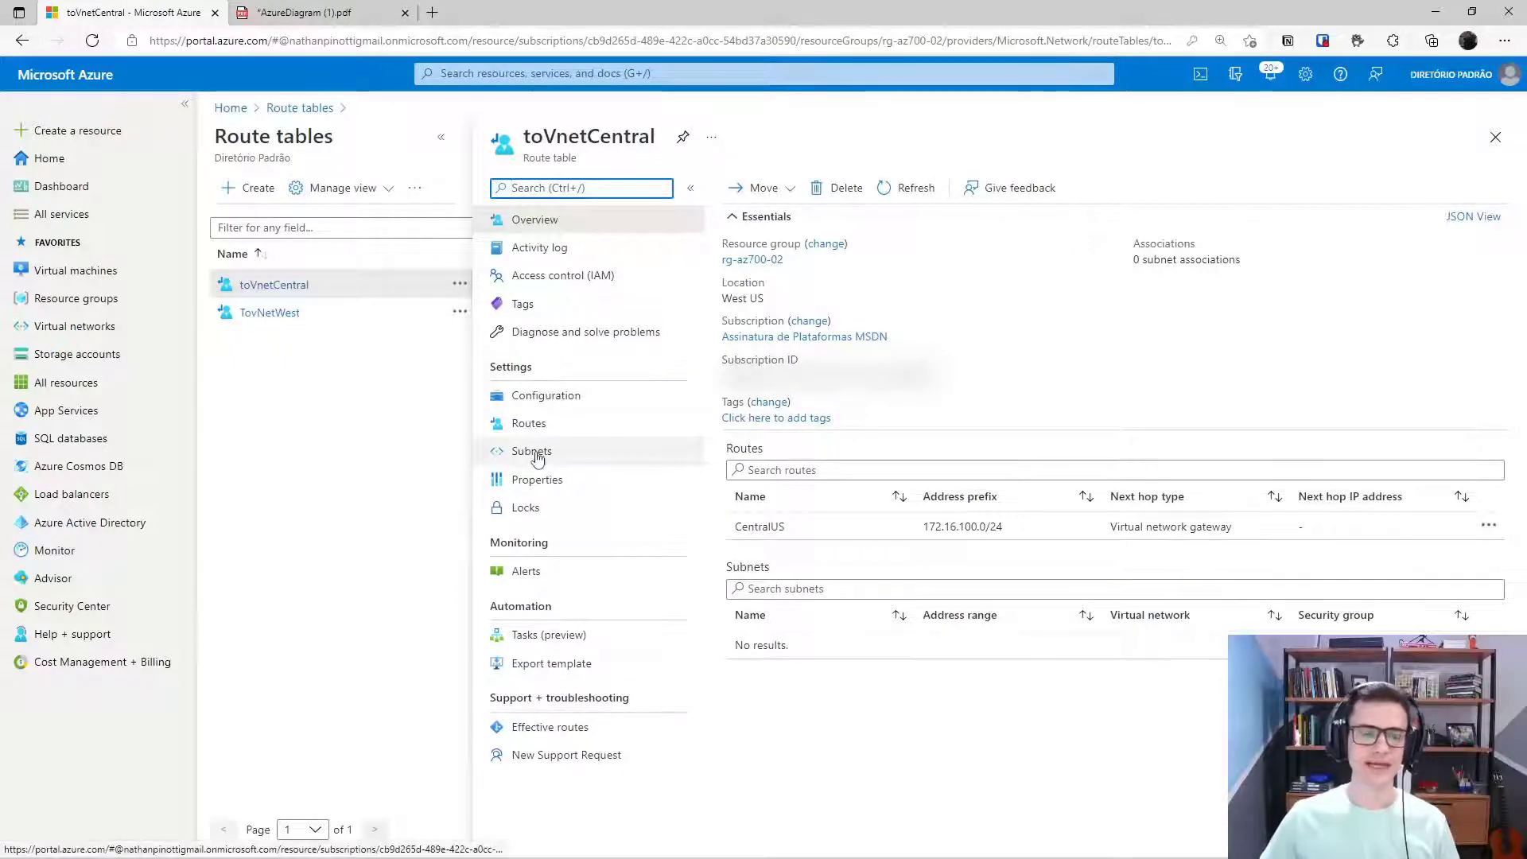
drag(1014, 532, 934, 536)
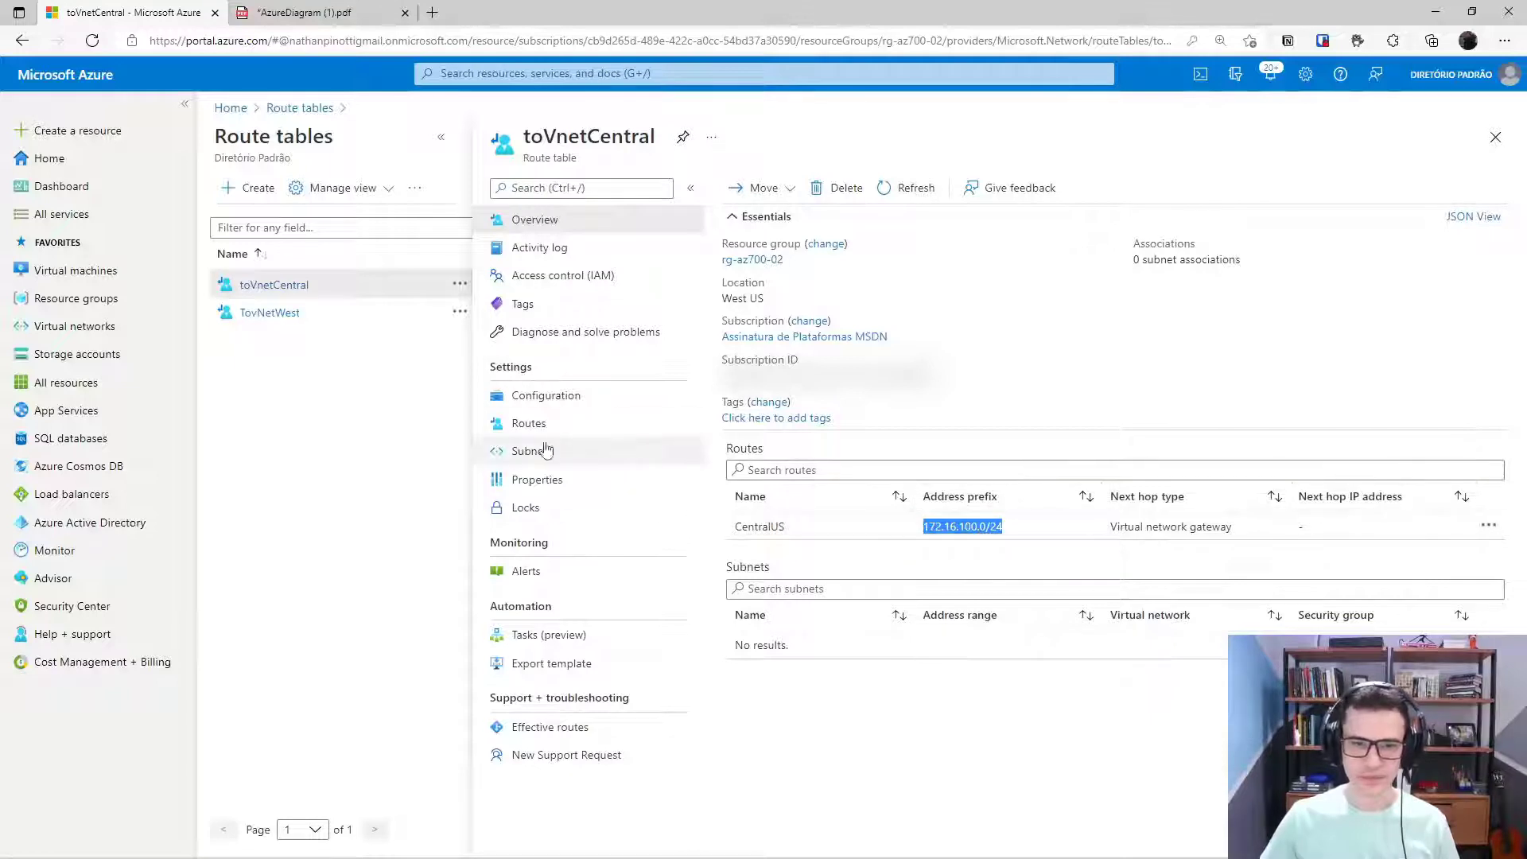
Associate the snet_192.168.100 subnet of vnet-az700-west with the toVnetCentral route table
click(517, 451)
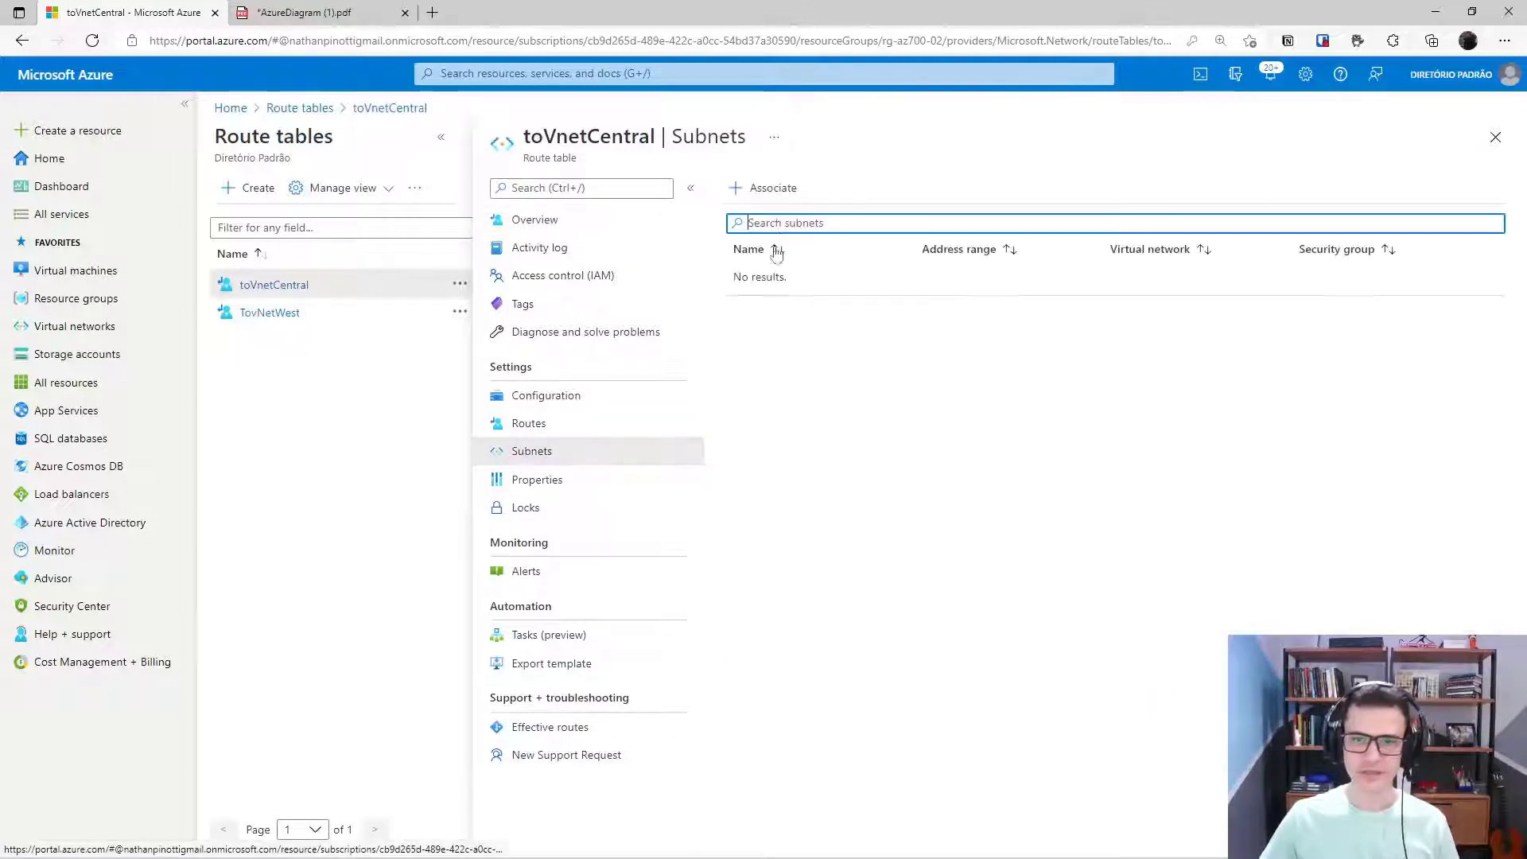
click(784, 188)
click(1138, 207)
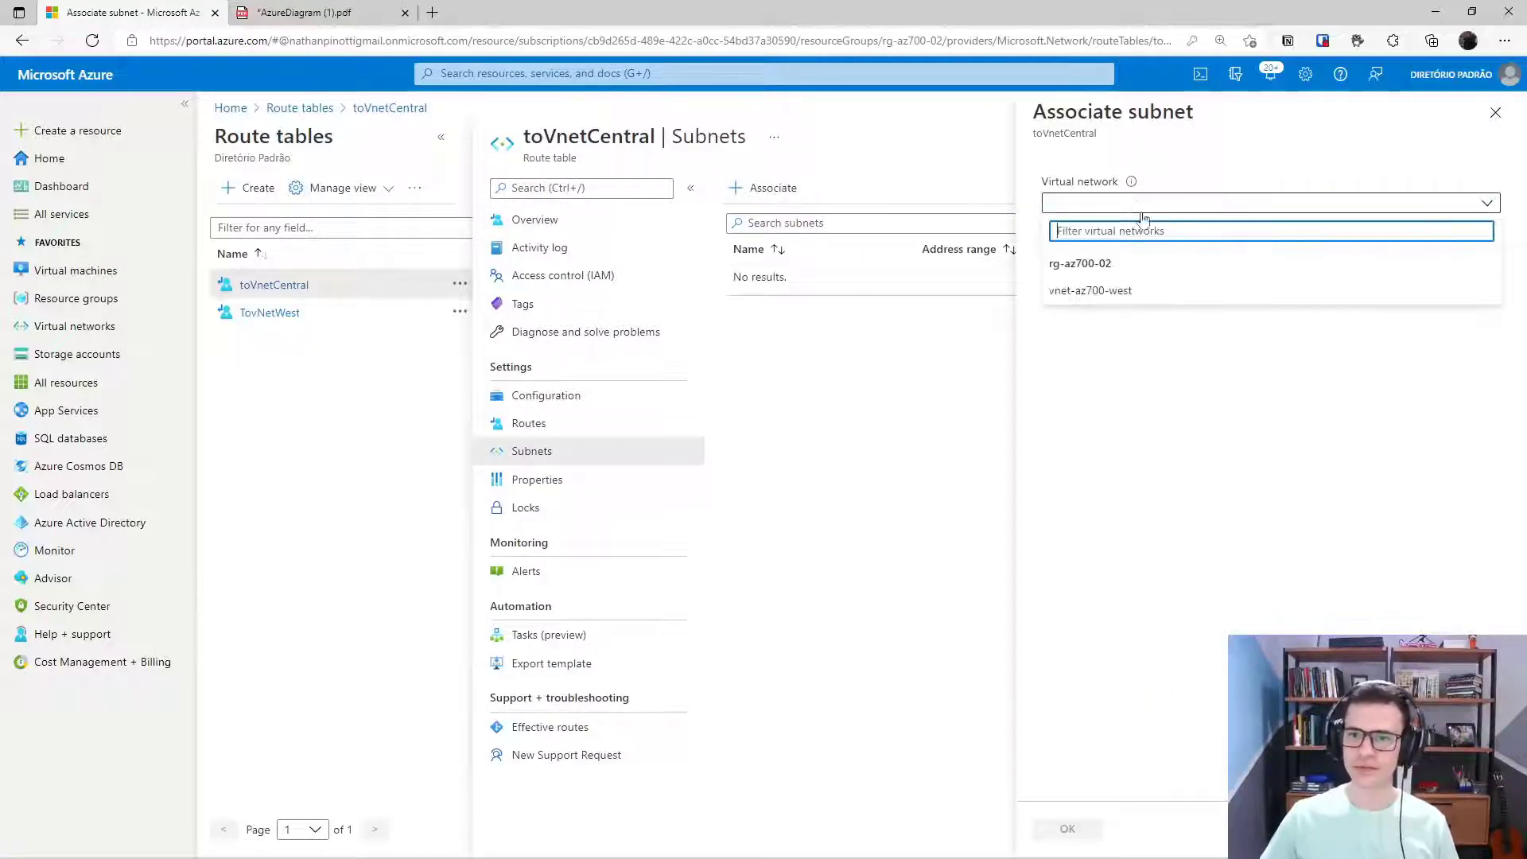
click(1127, 299)
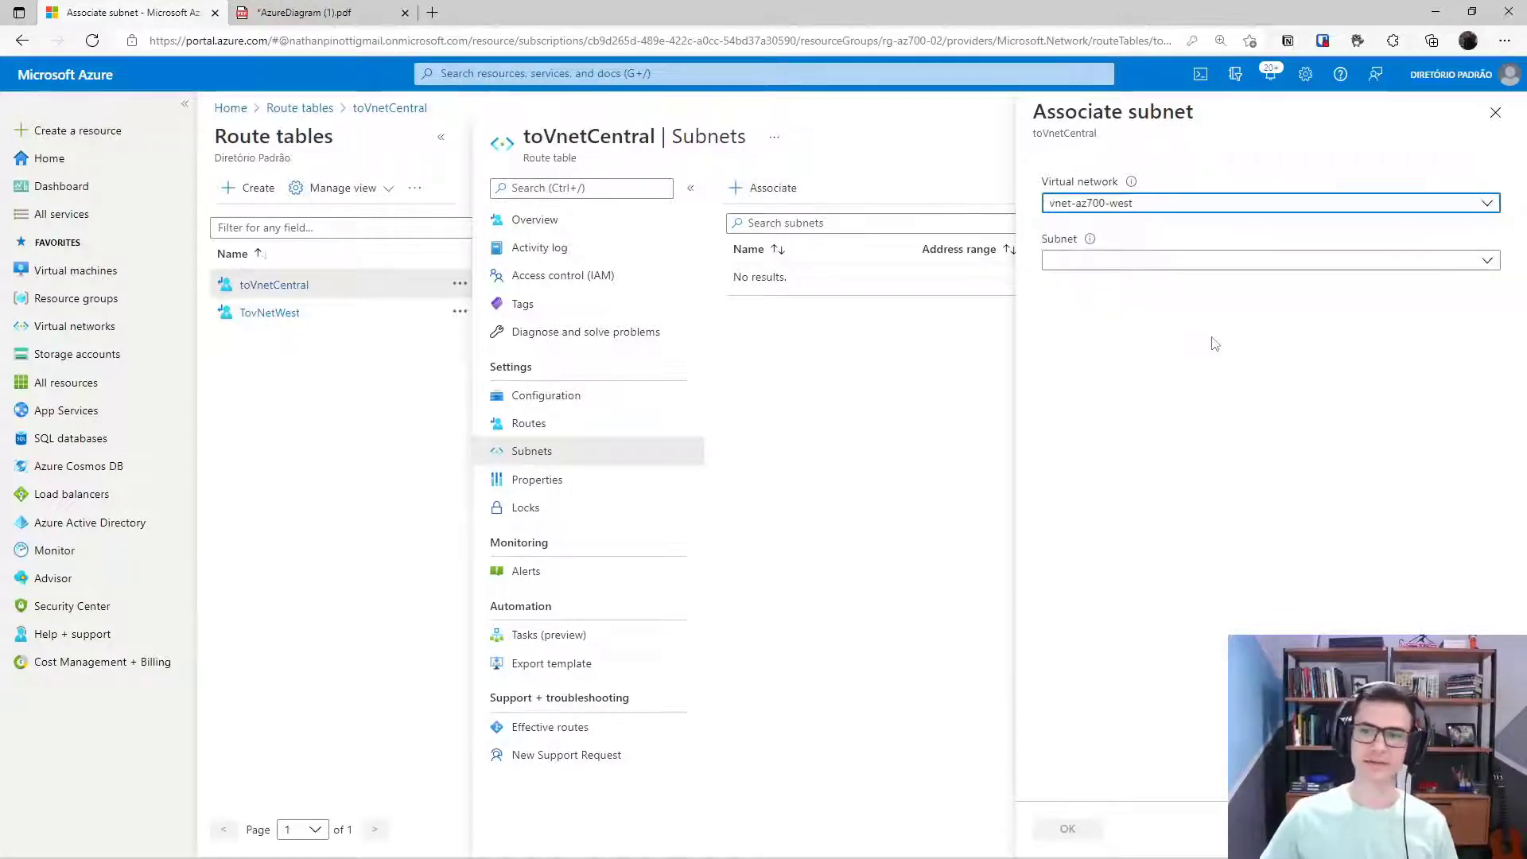
click(1166, 266)
click(1126, 360)
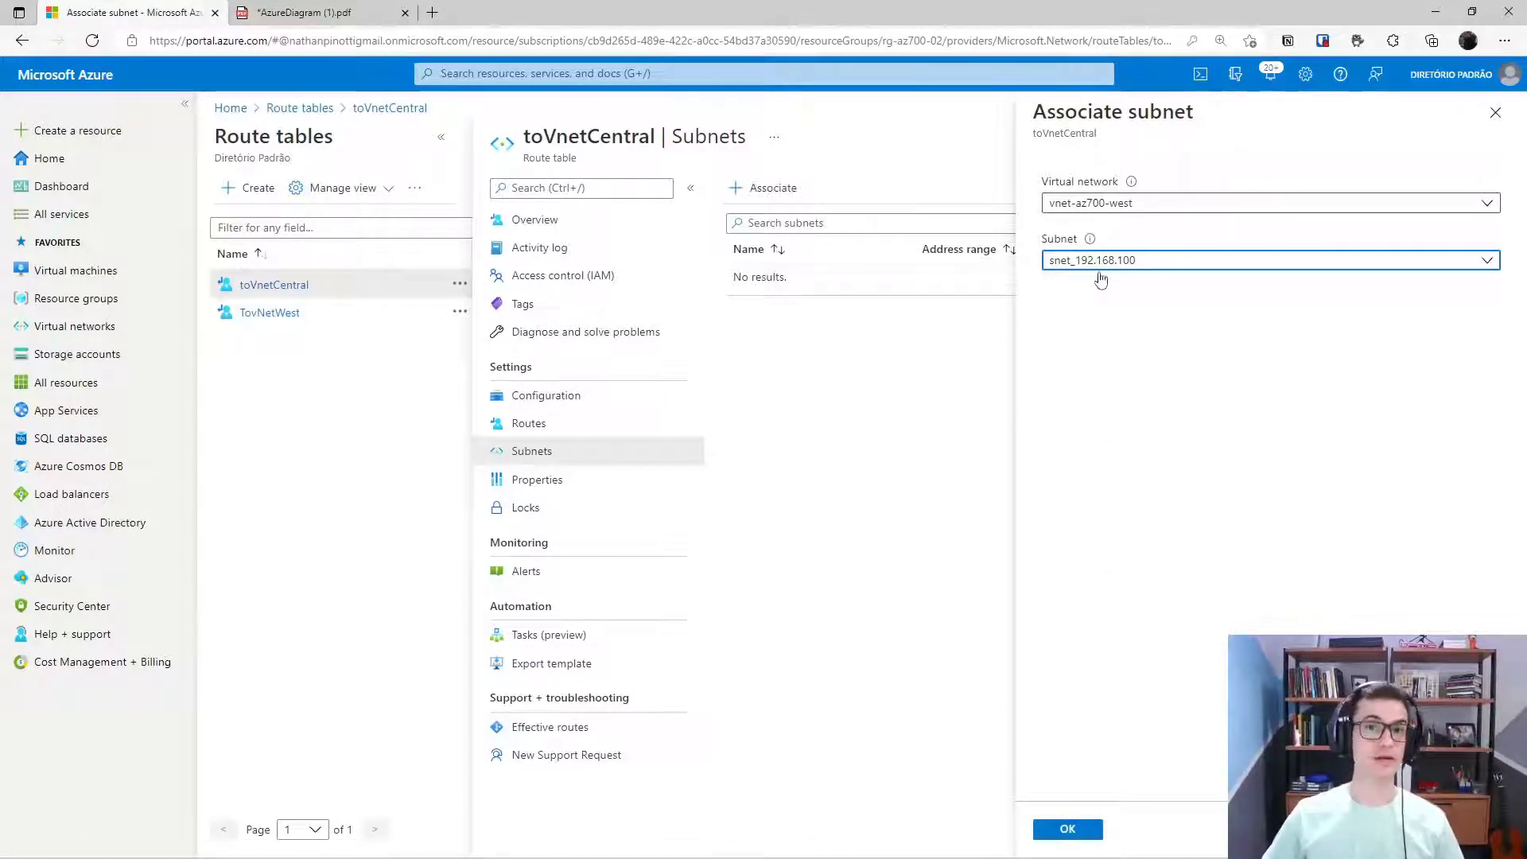
click(1073, 831)
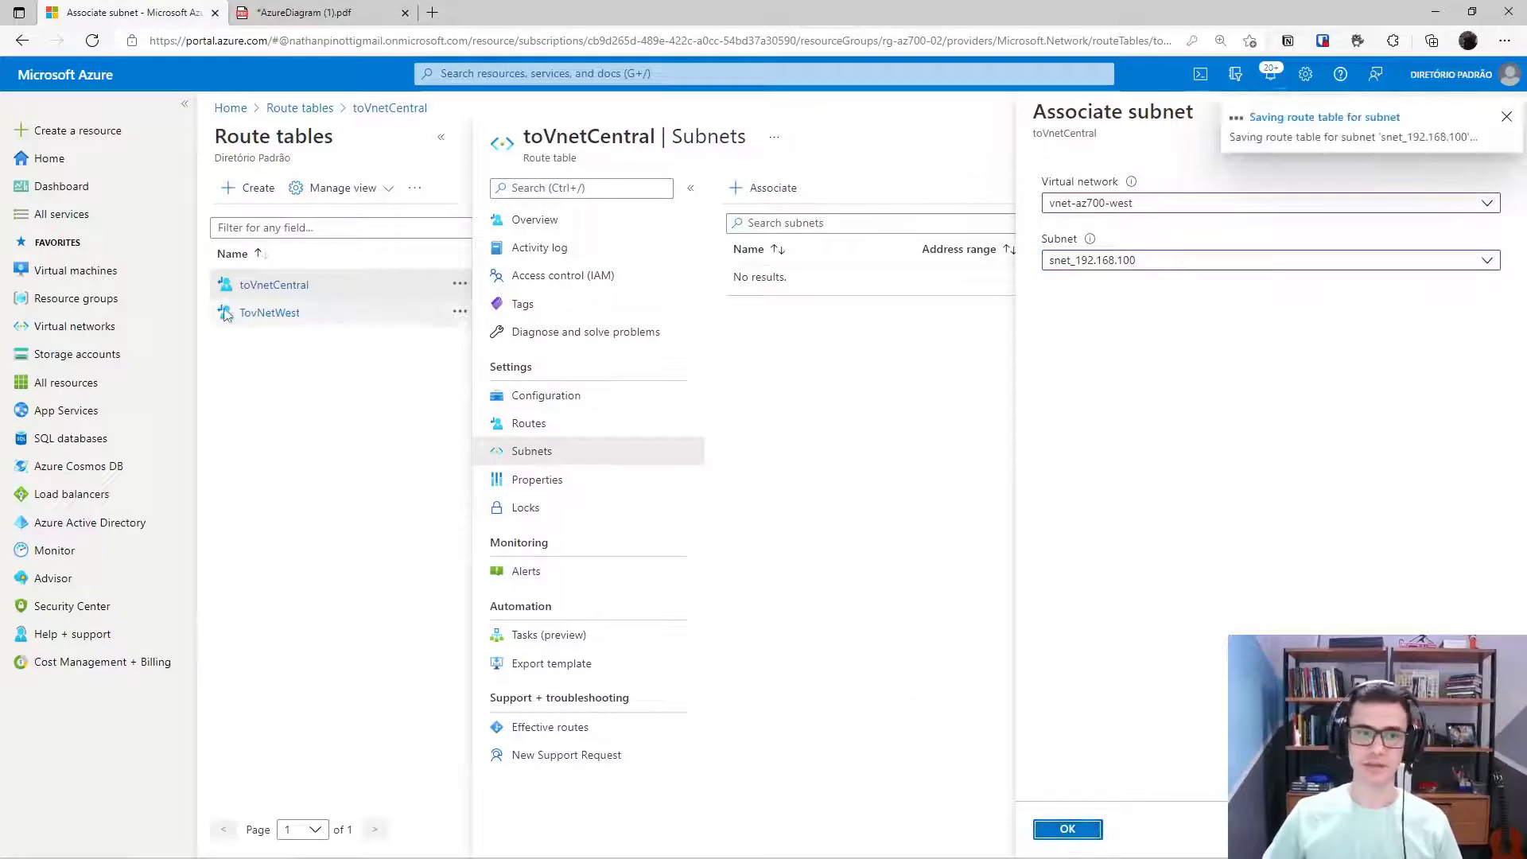
Associate the snet_172.16.100 subnet of rg-az700-centralus-vnet with the TovNetWest route table and check the associated virtual network
click(267, 314)
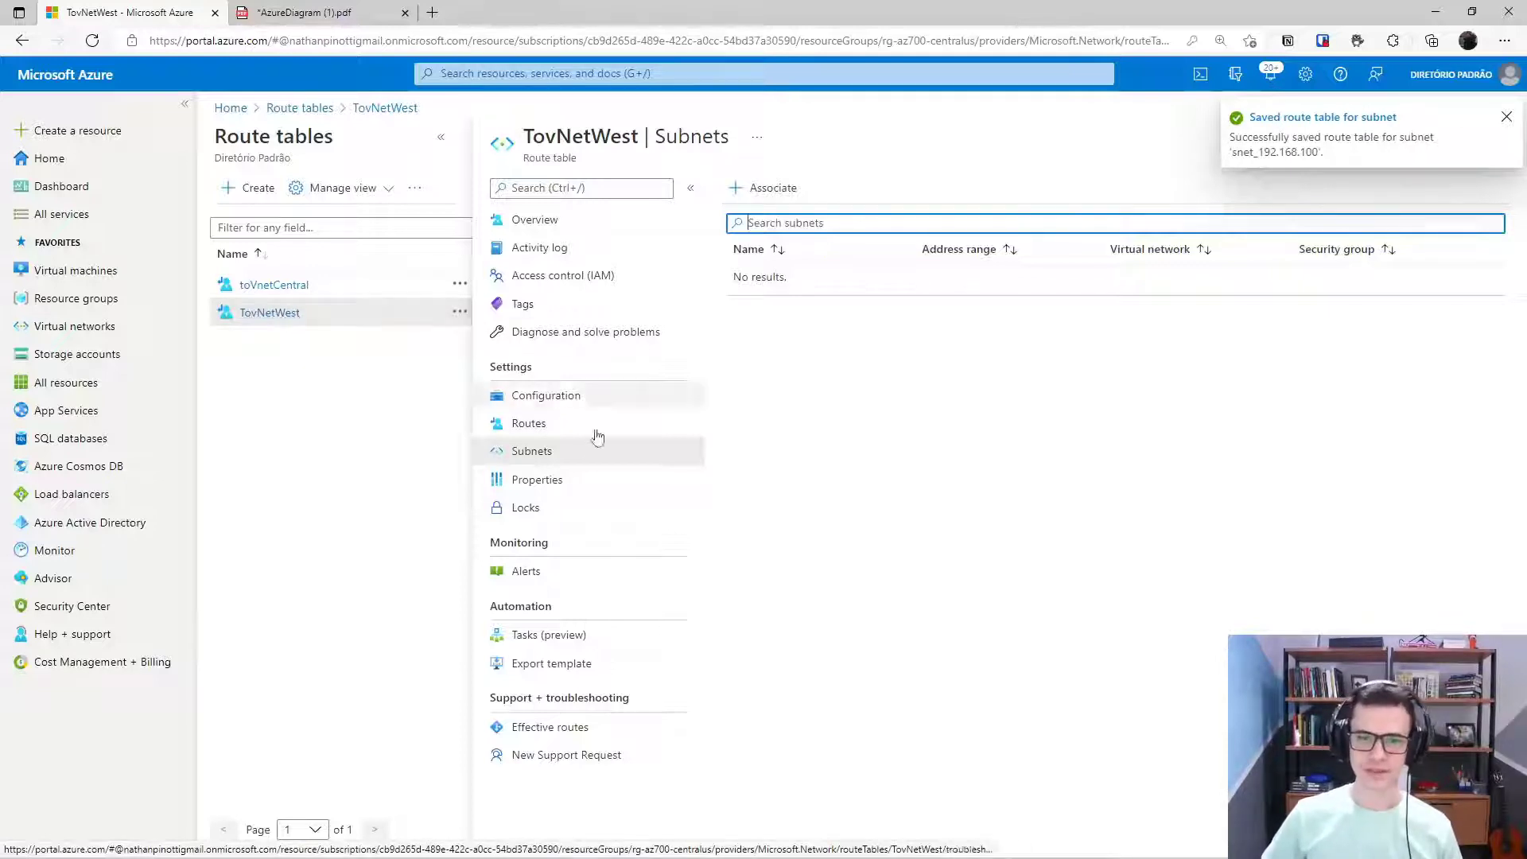
click(752, 188)
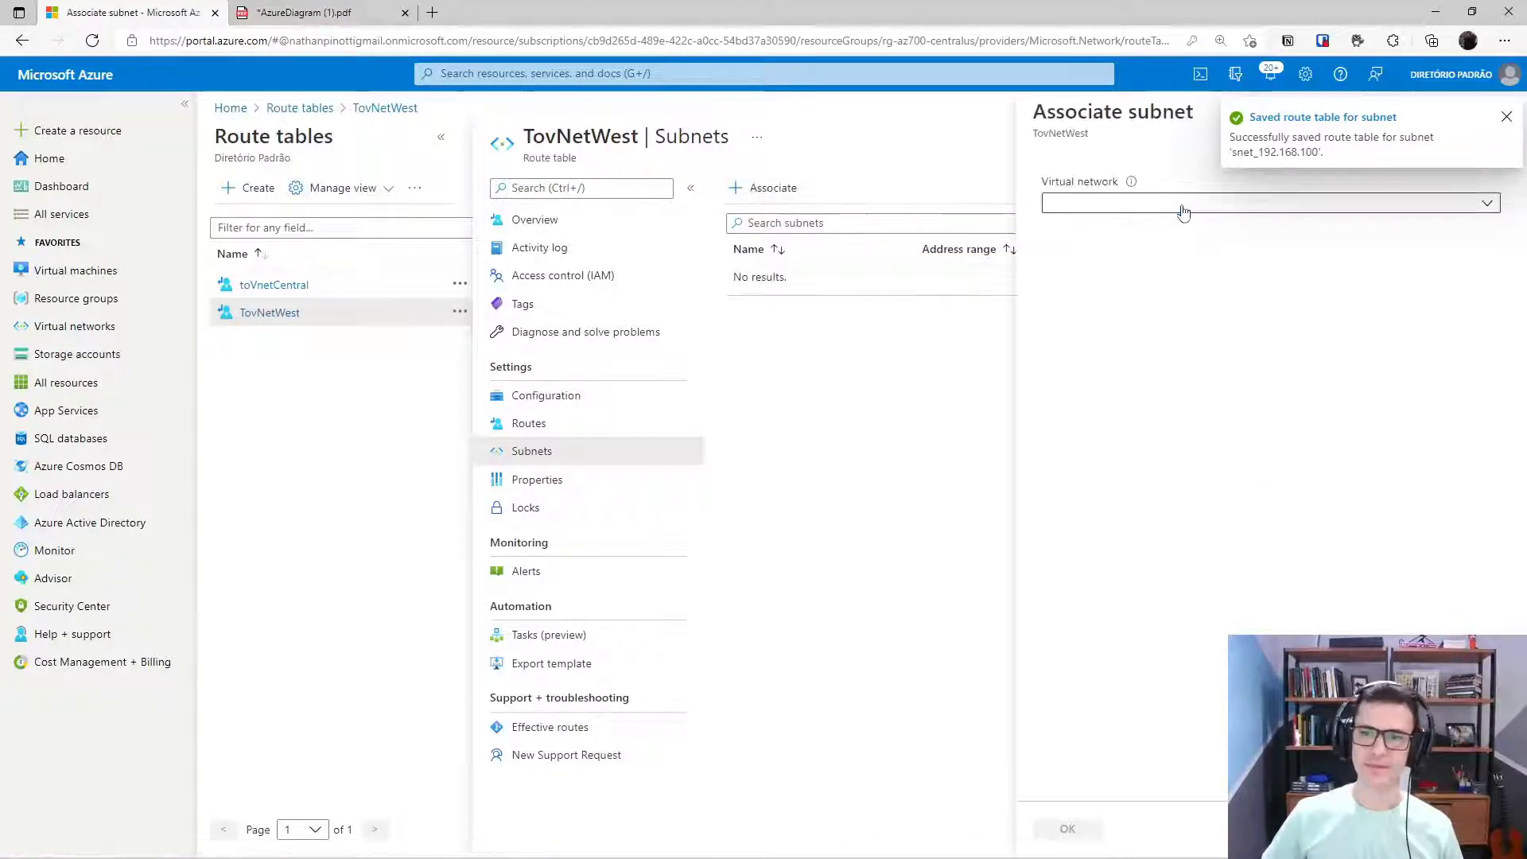
click(1282, 203)
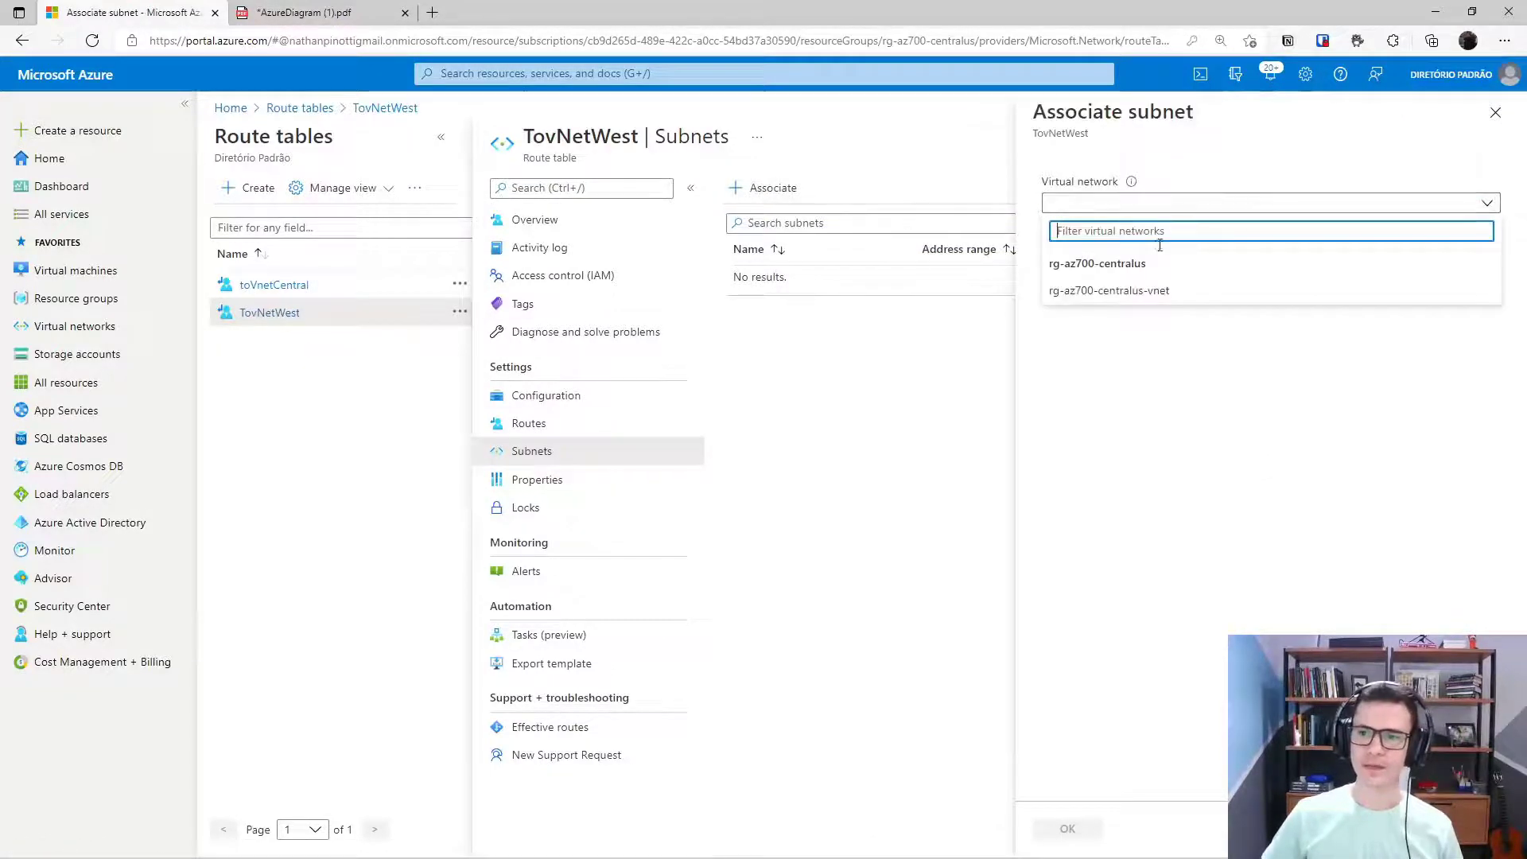
click(1169, 291)
click(1179, 261)
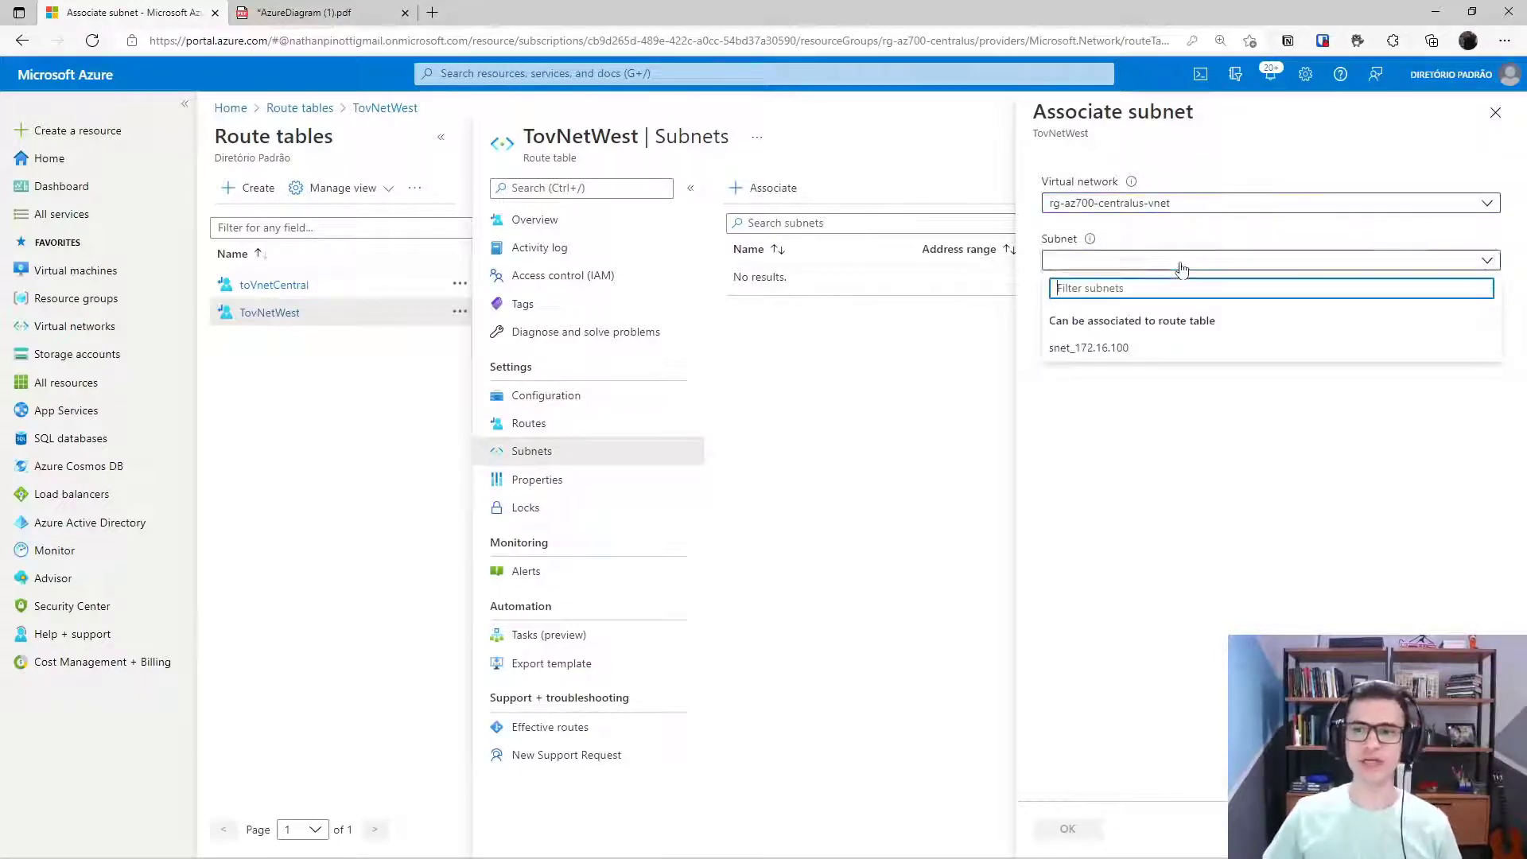
click(1101, 348)
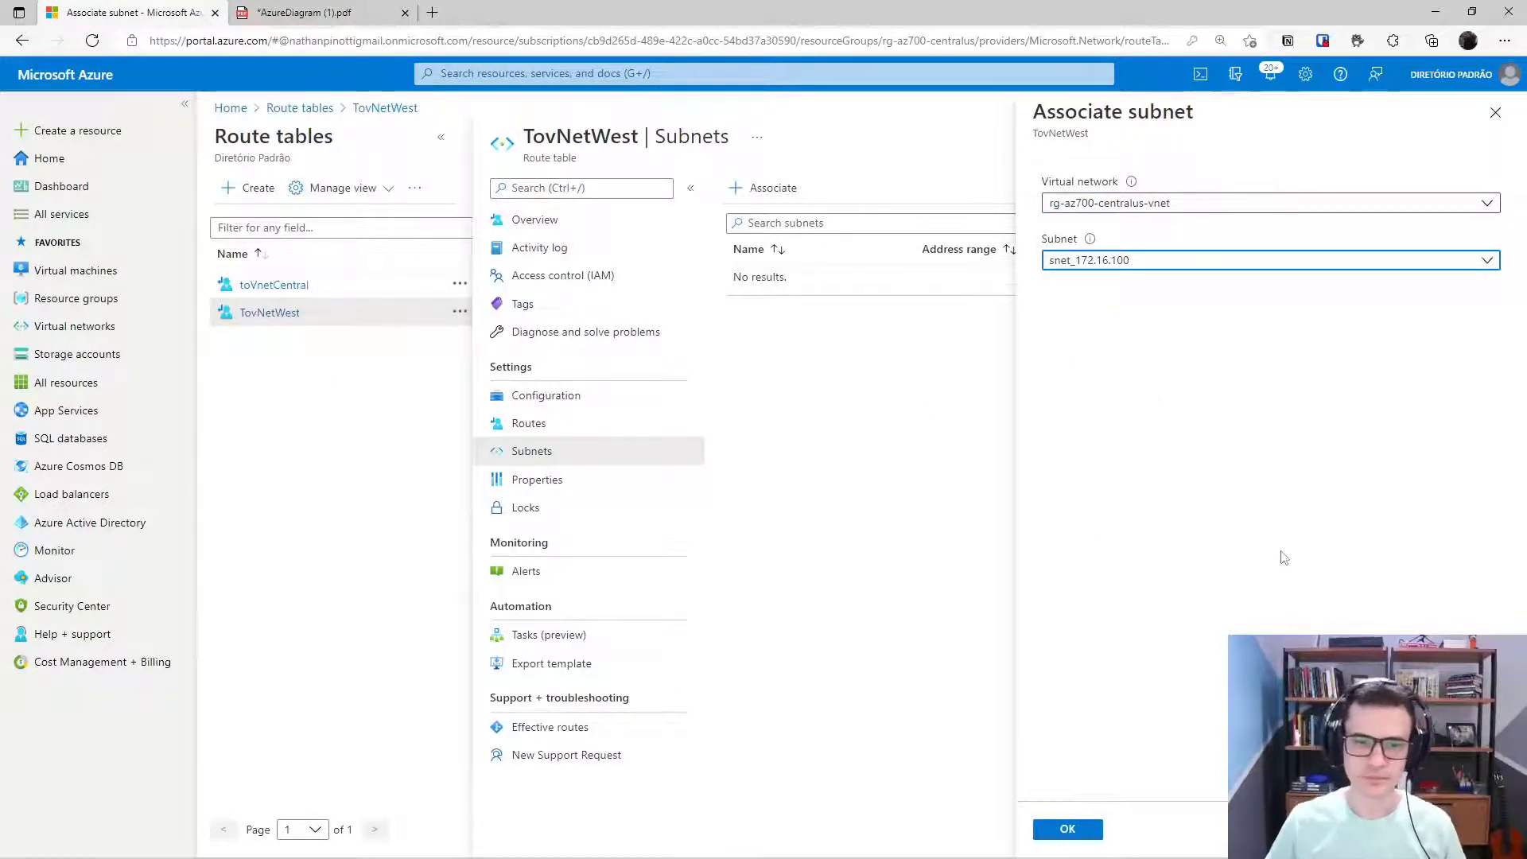
click(1075, 832)
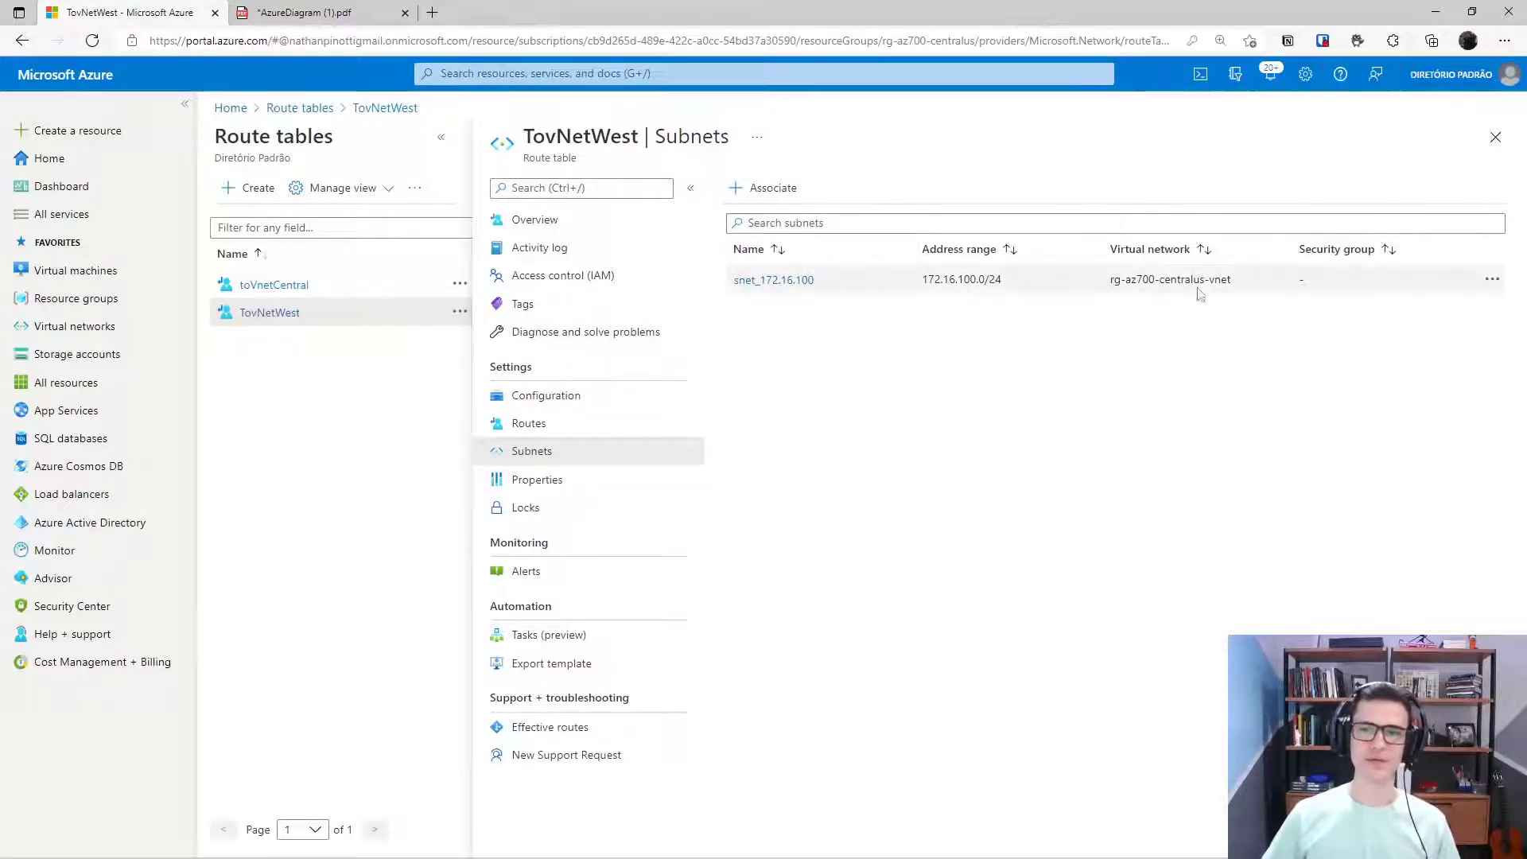
drag(1234, 280, 1106, 283)
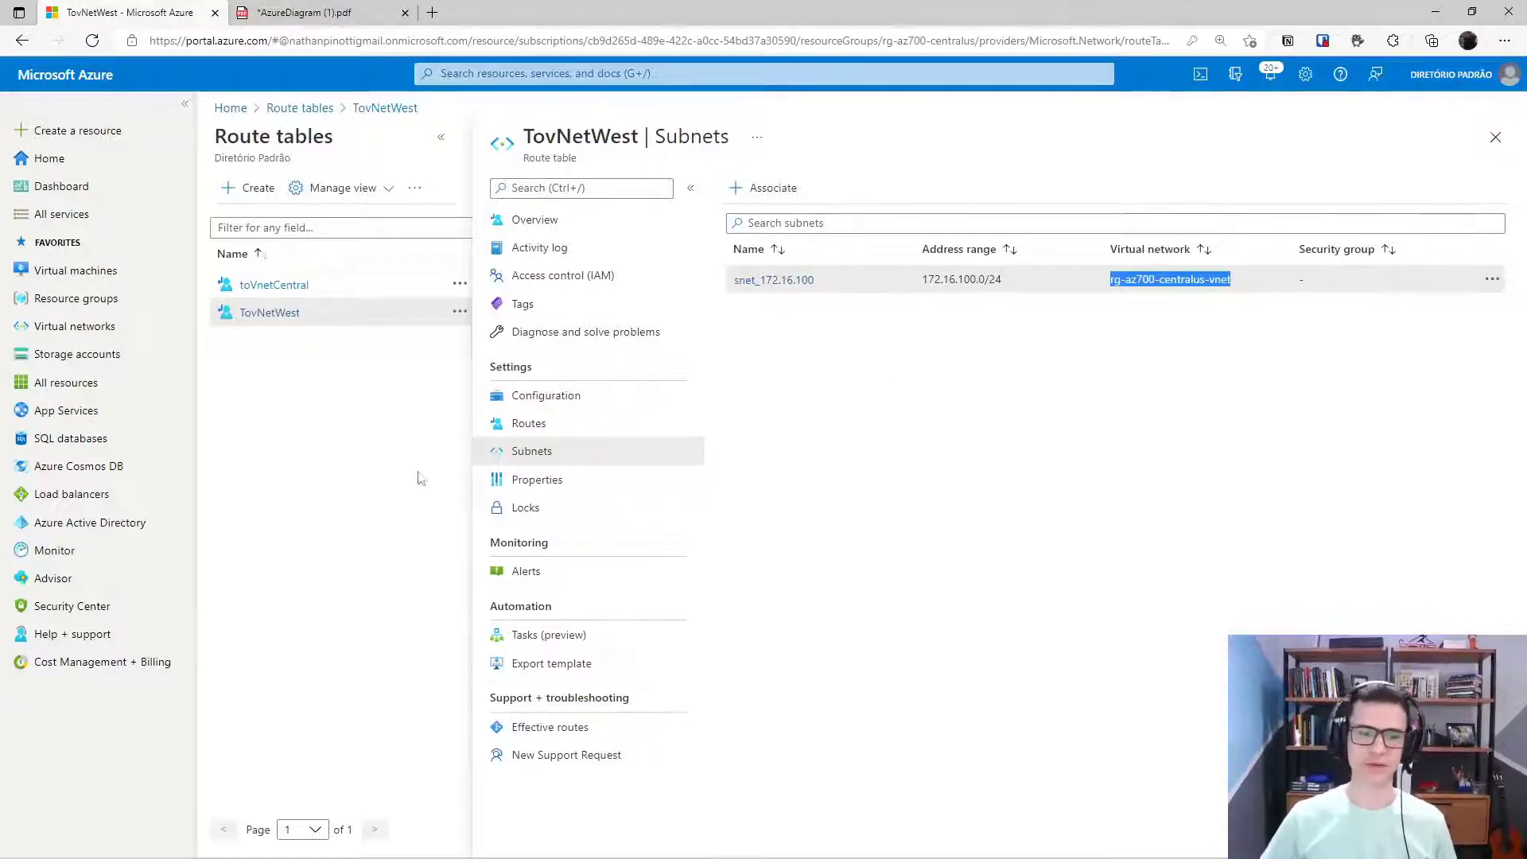
Set the vnetus-to-vnetwest peering of vnet-US to use this virtual network's gateway or Route Server, and save it
click(1495, 137)
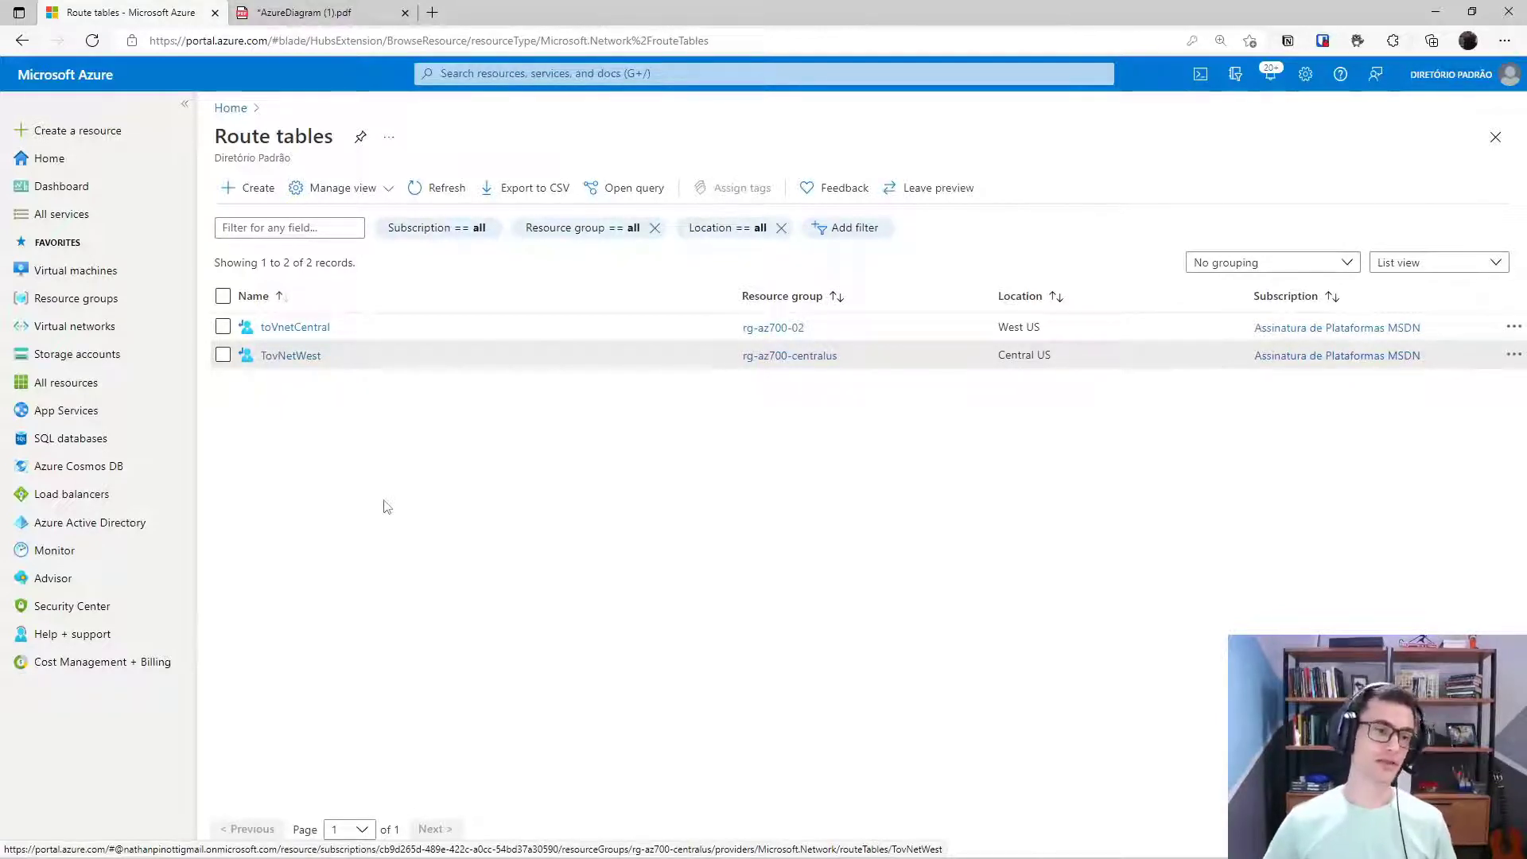
click(95, 327)
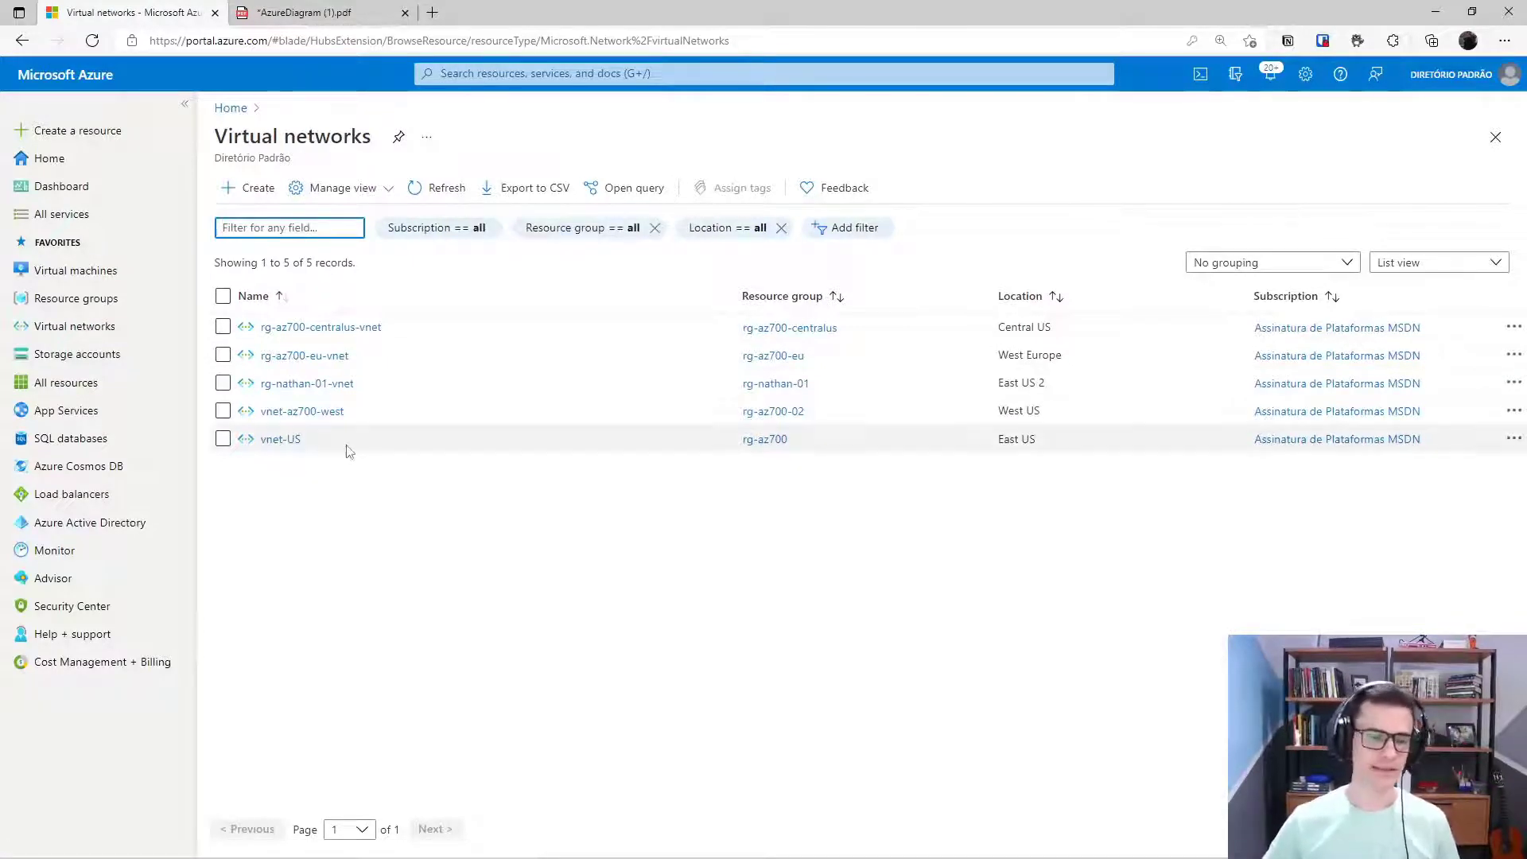
click(280, 440)
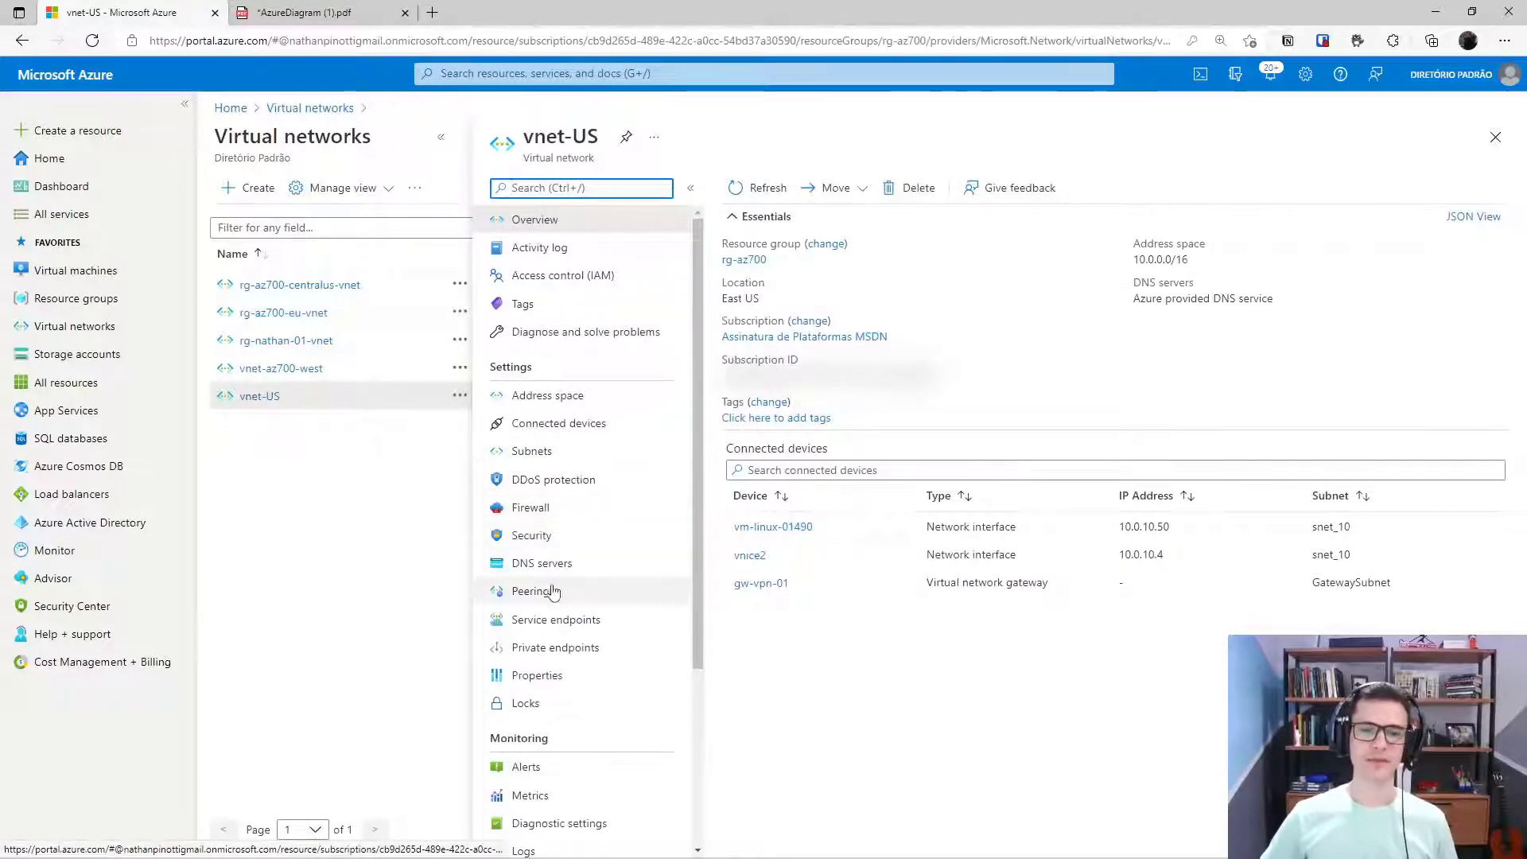
click(640, 590)
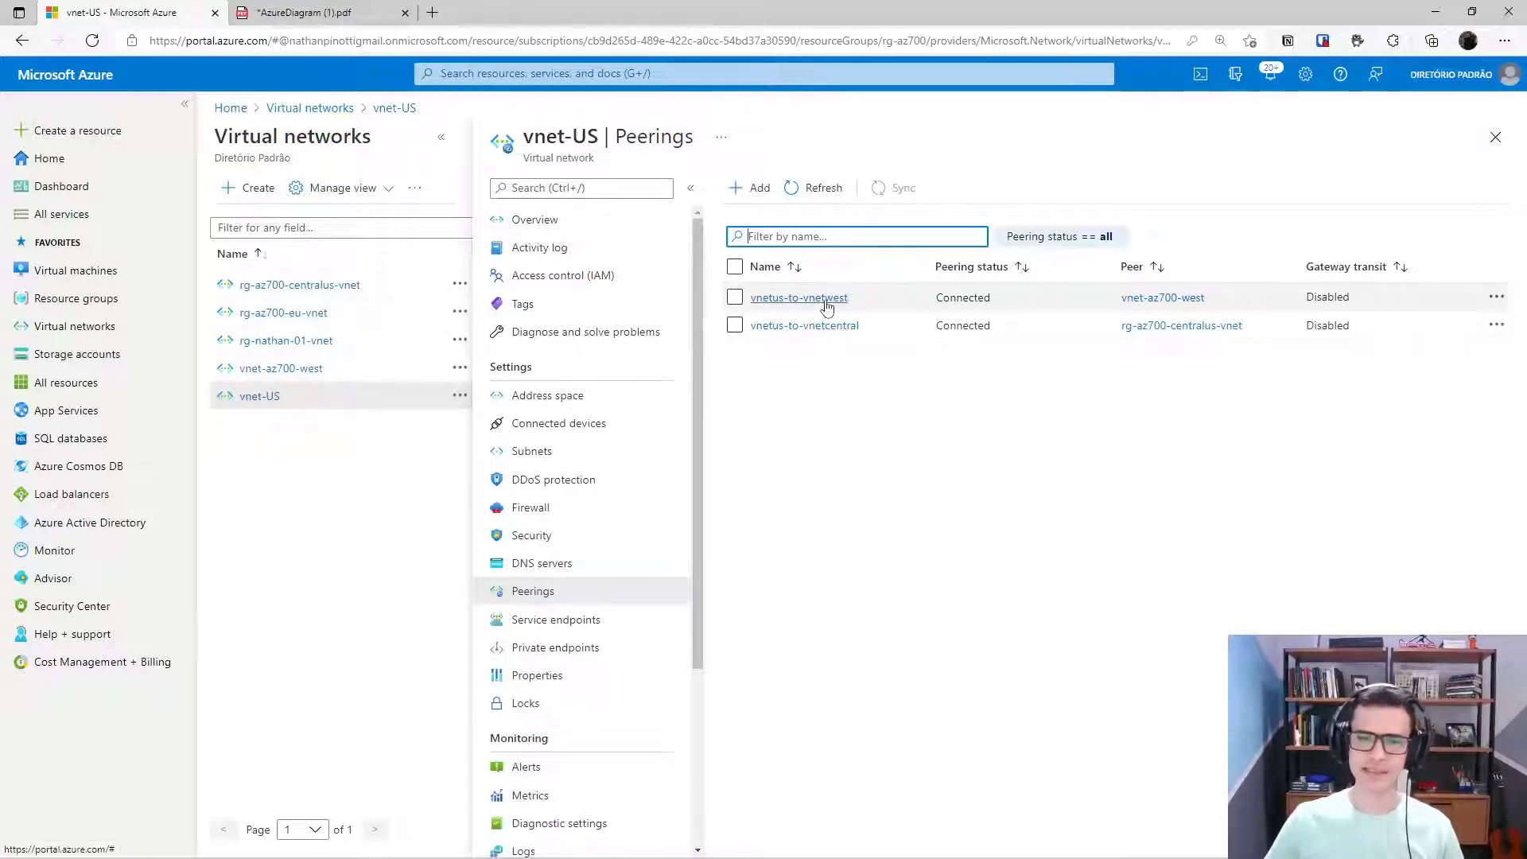
click(791, 301)
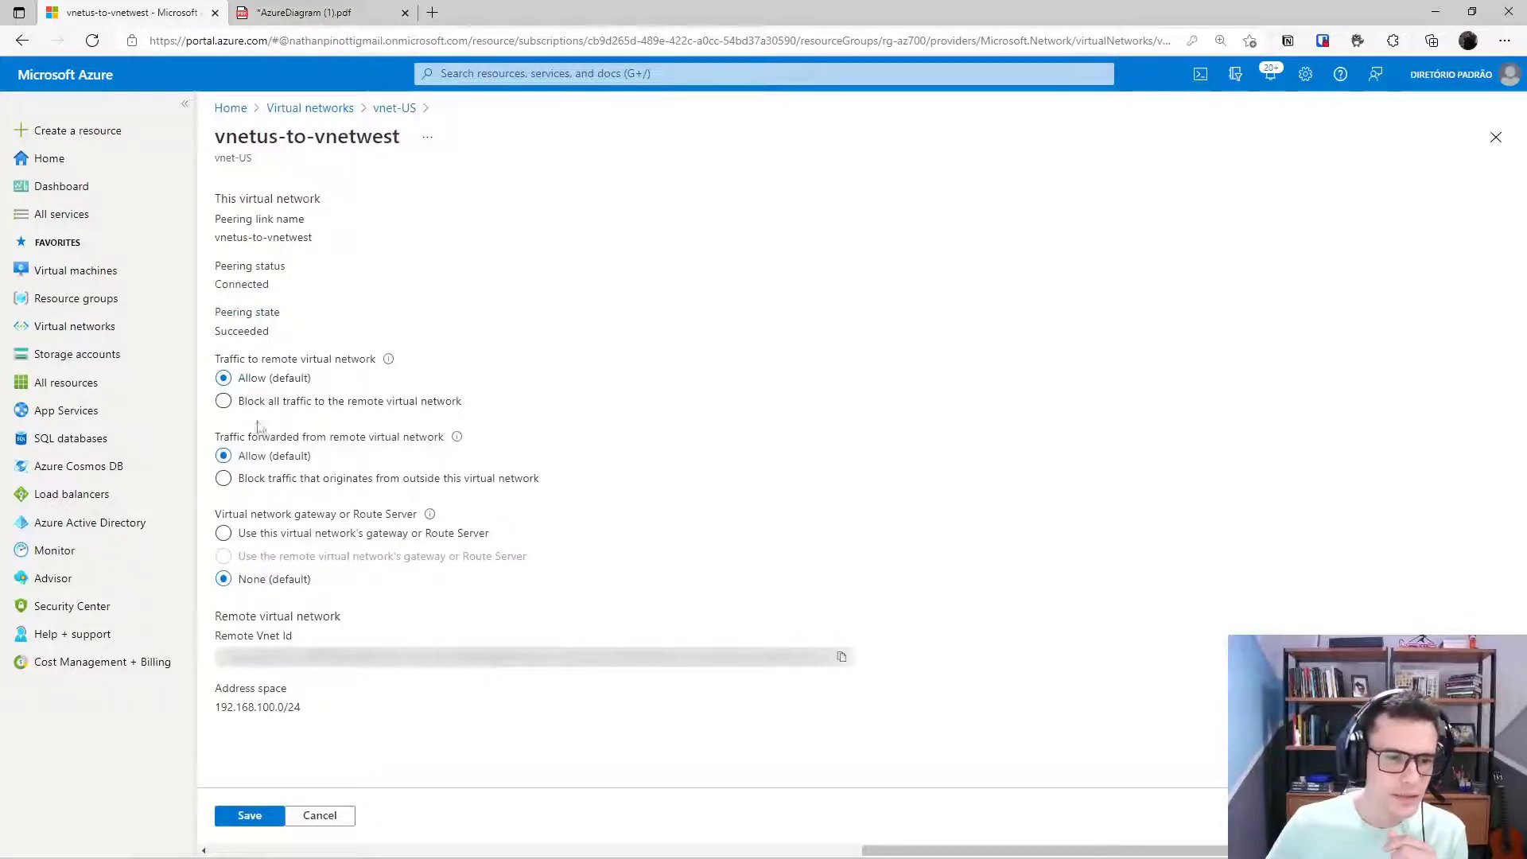
click(242, 539)
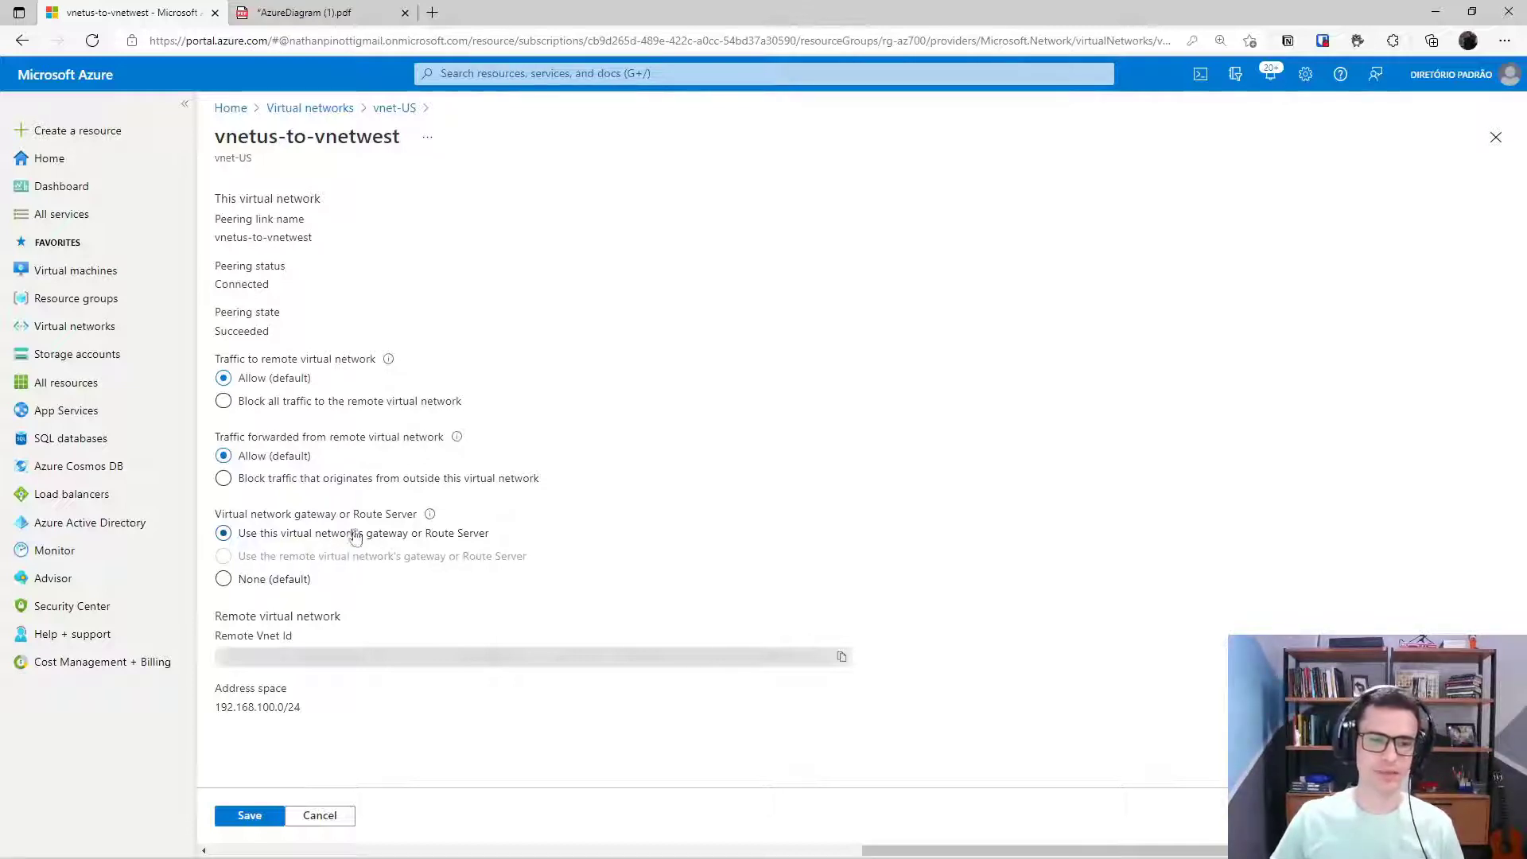
click(254, 815)
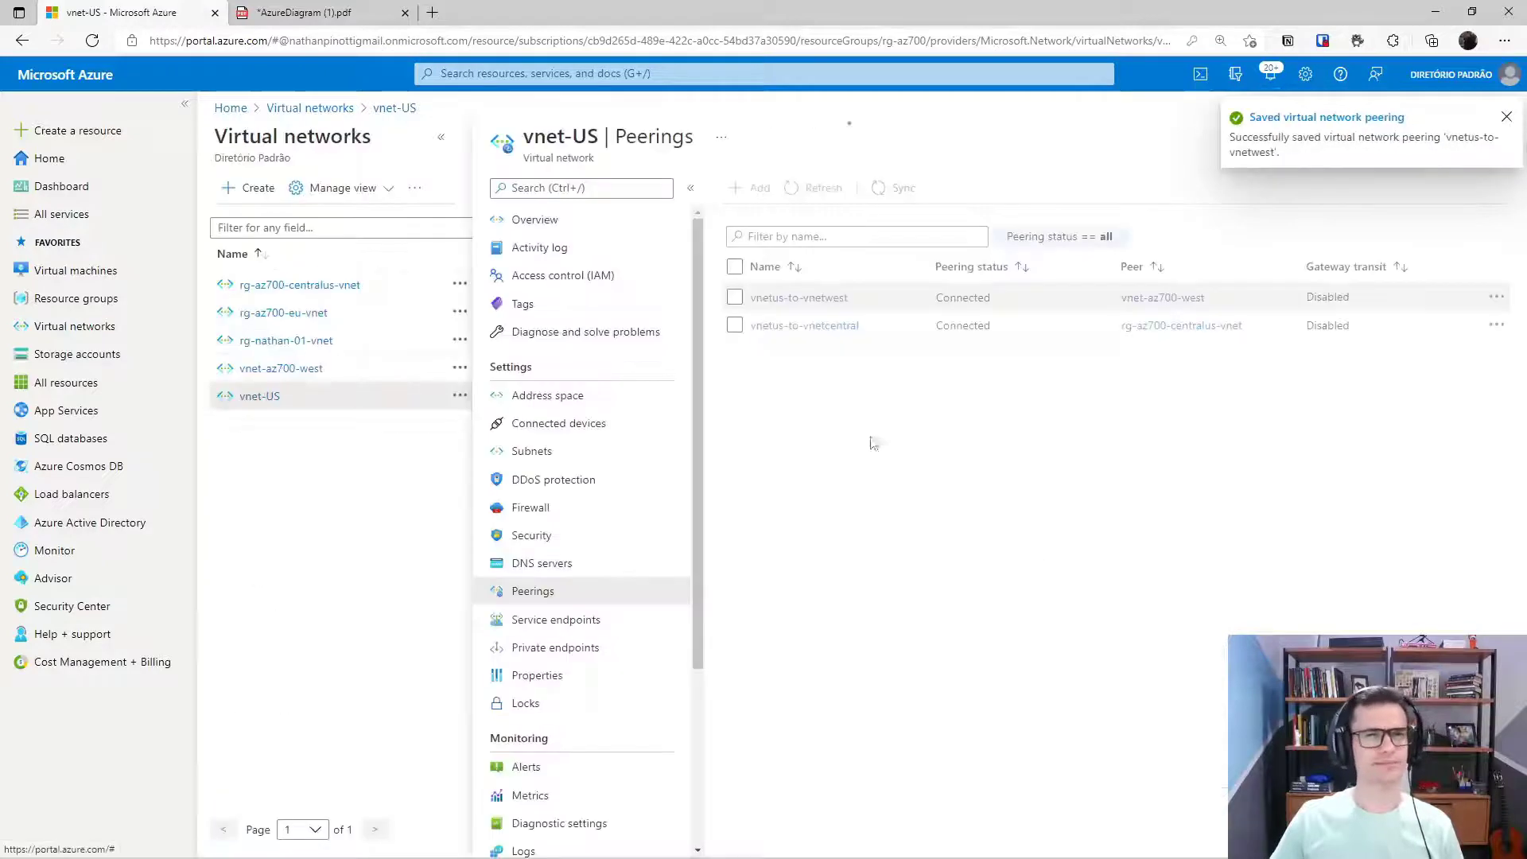
Set the vnetus-to-vnetcentral peering to use this virtual network's gateway or Route Server, and save it
click(820, 326)
click(225, 533)
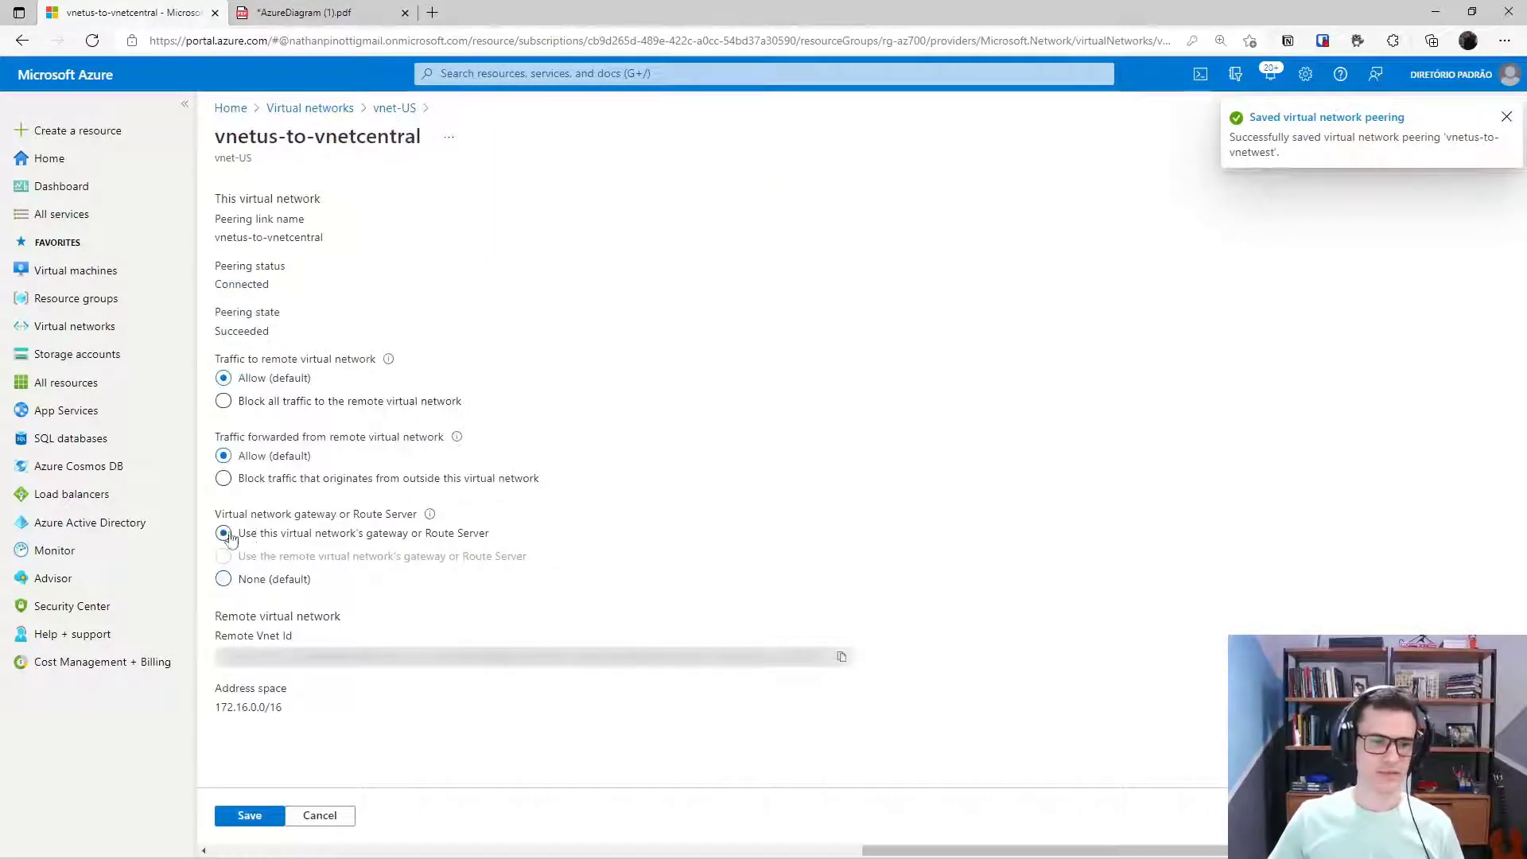
click(250, 816)
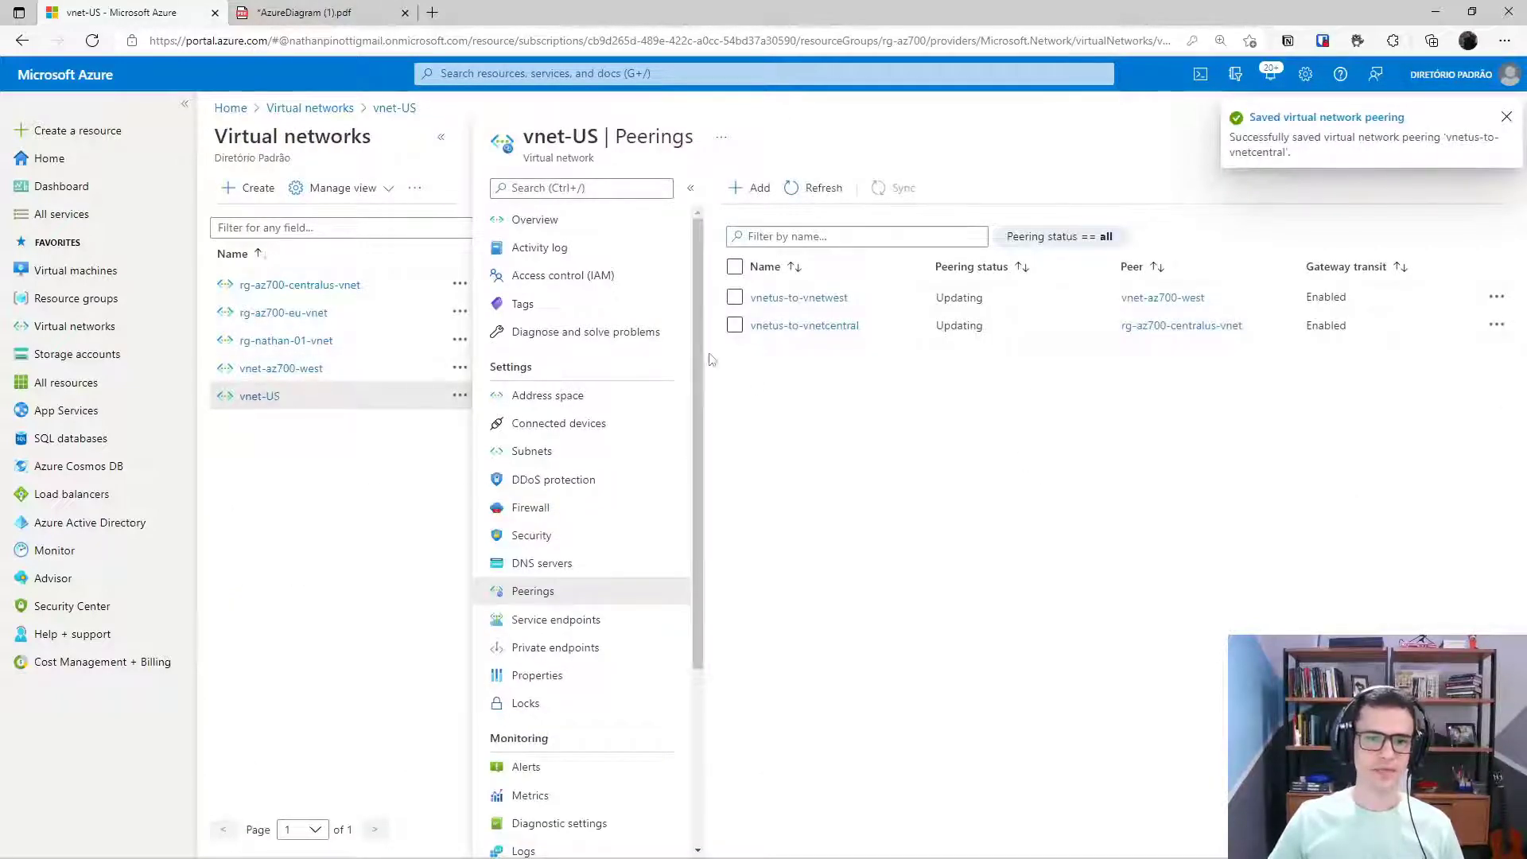
Set the vnetwest-to-vnetus peering of vnet-az700-west to use the remote virtual network's gateway or Route Server
click(308, 372)
click(837, 300)
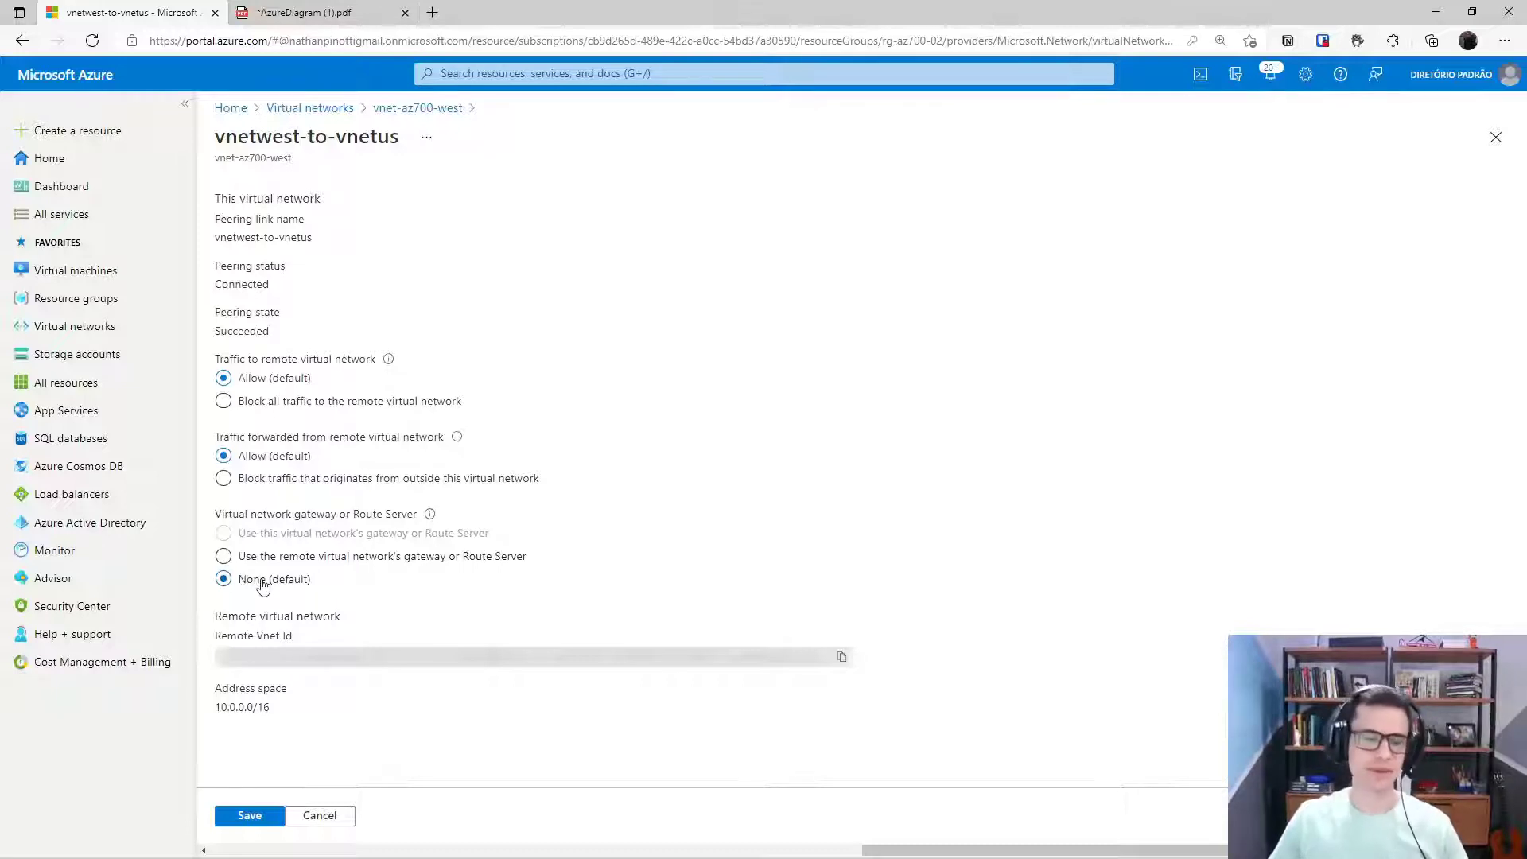
click(251, 557)
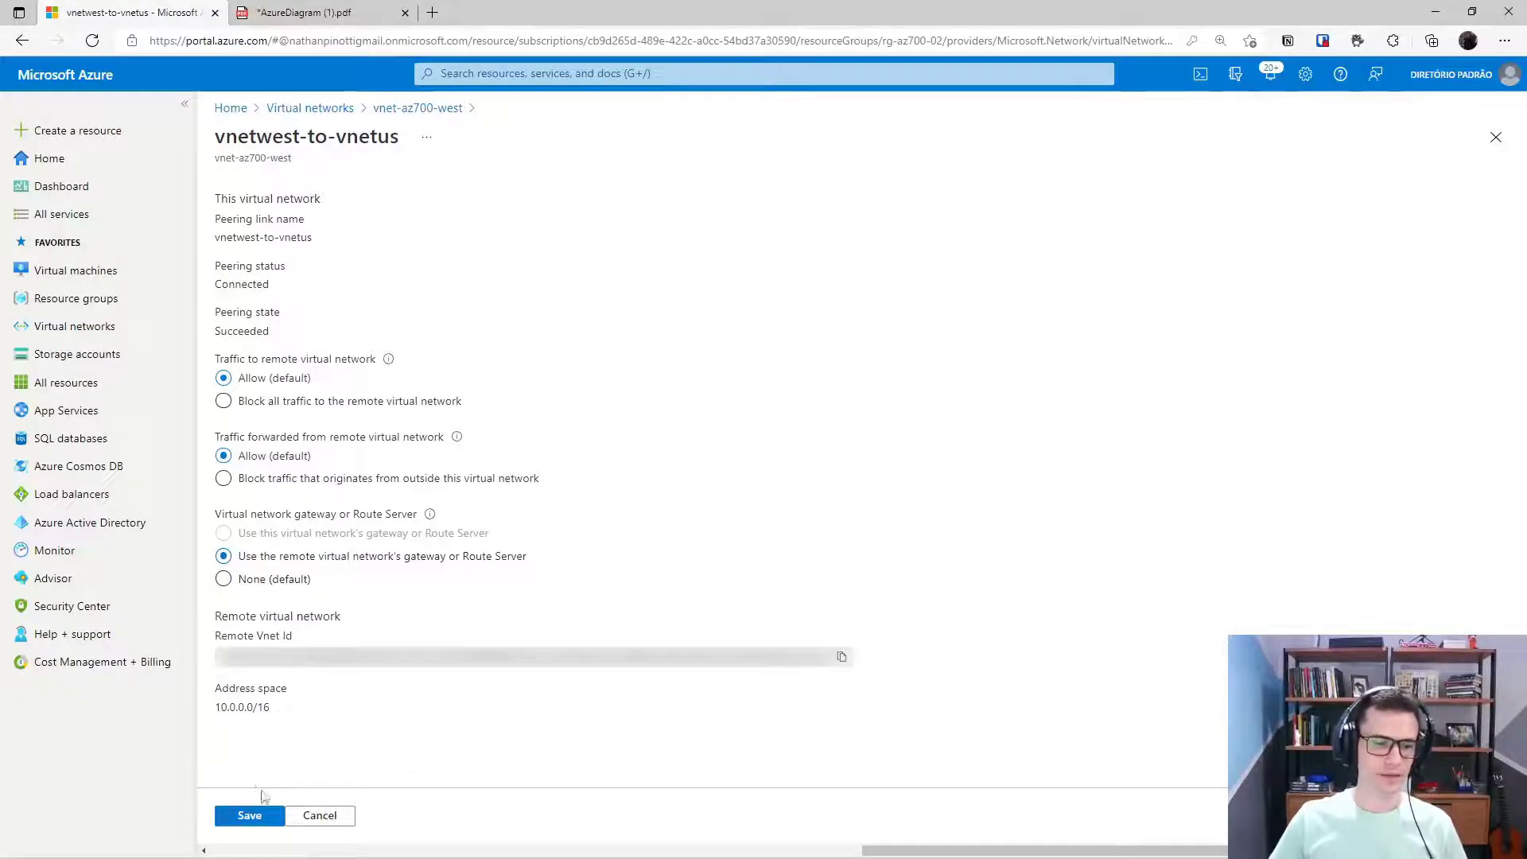
Unmask the remote VNet ID to check it along with the remote address space, and save the vnetwest-to-vnetus peering
click(1357, 40)
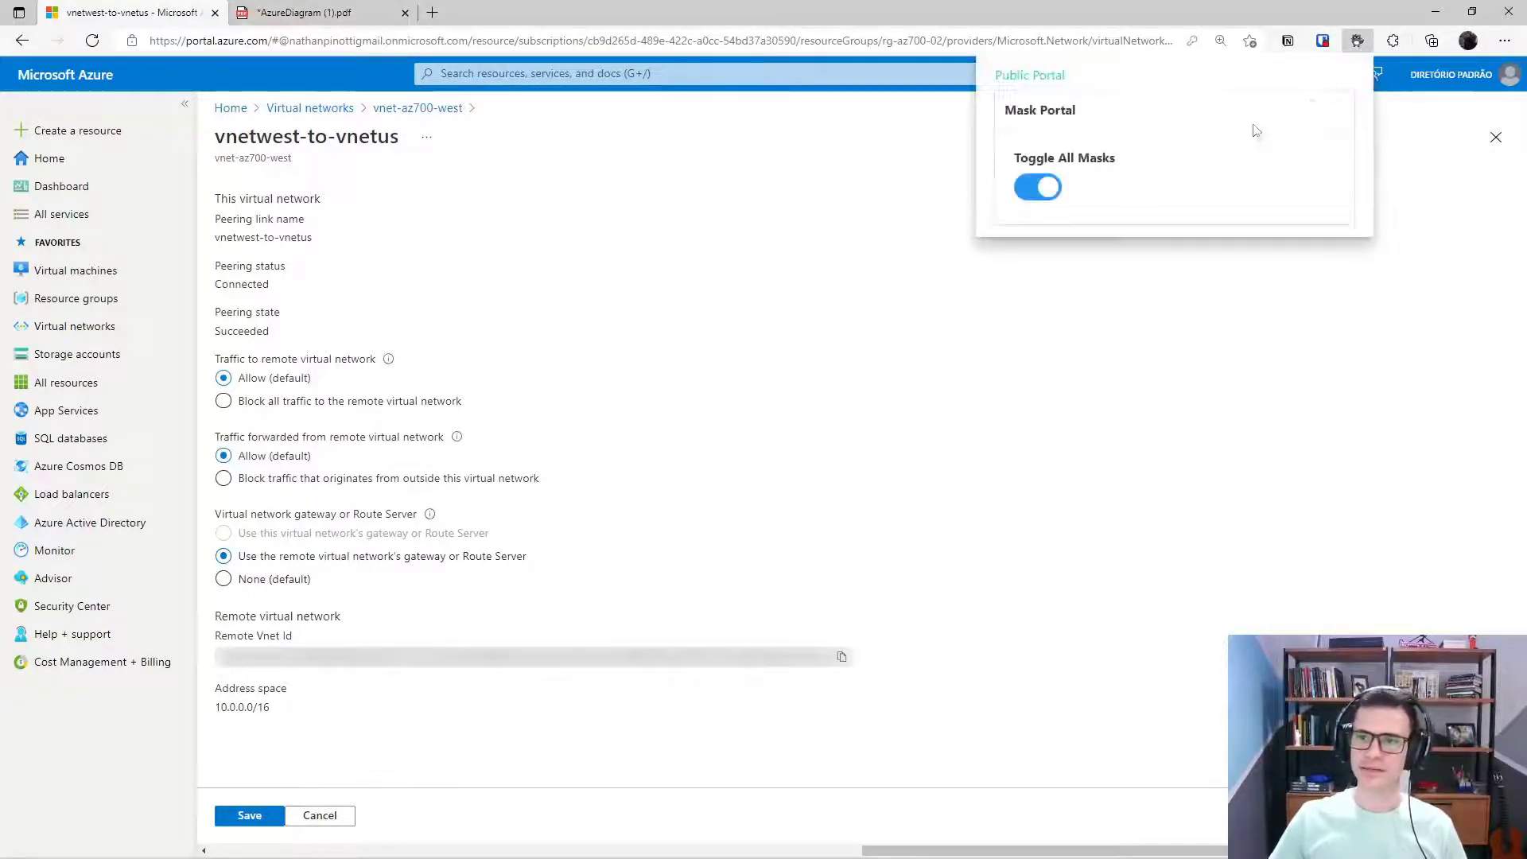
click(1036, 186)
click(632, 563)
drag(293, 656, 697, 656)
drag(598, 656, 836, 658)
click(791, 661)
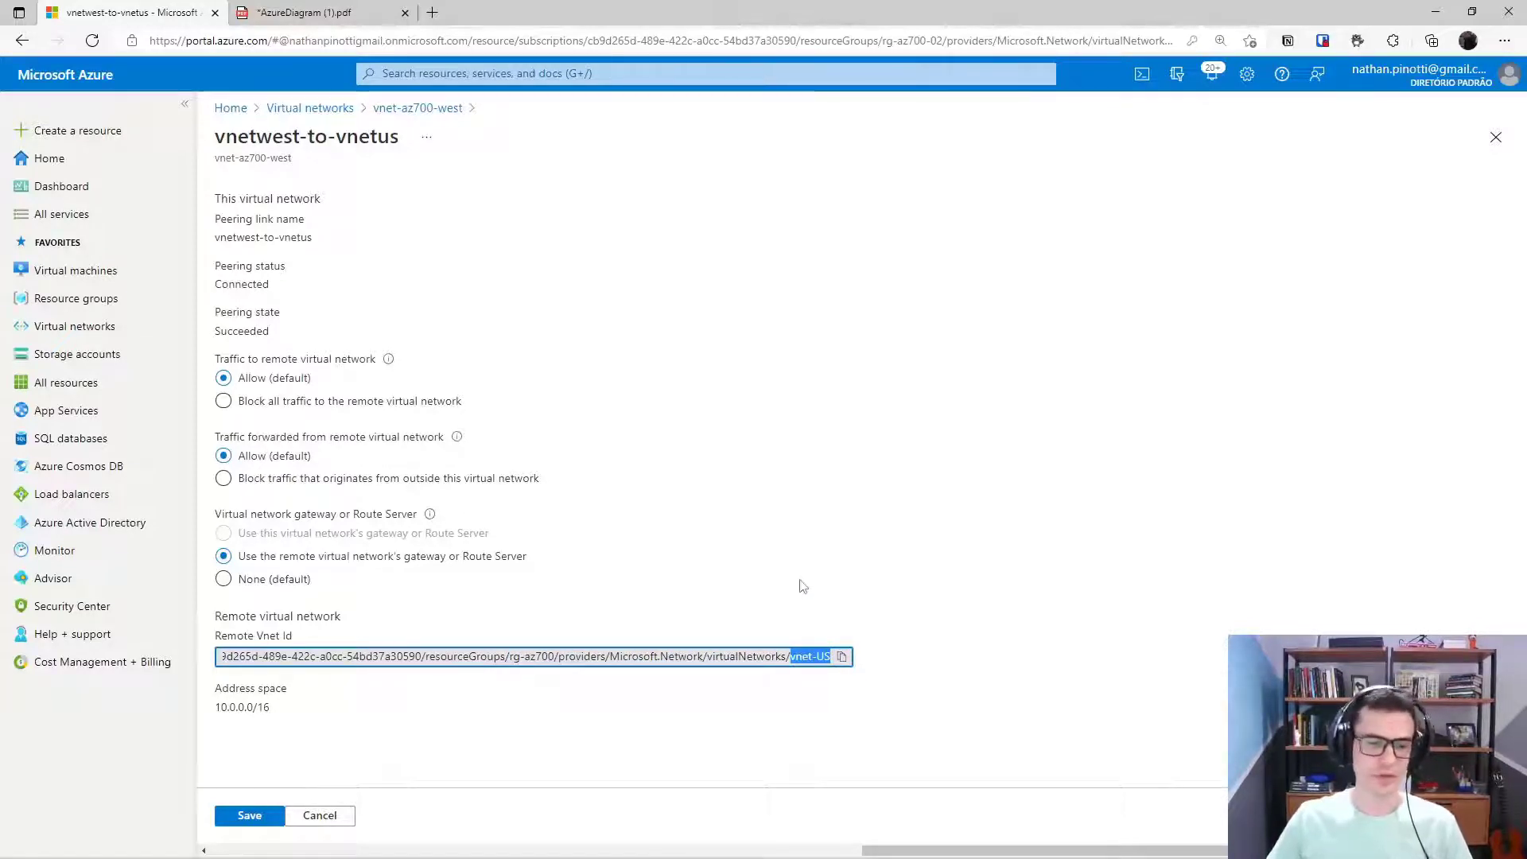
drag(285, 708, 213, 708)
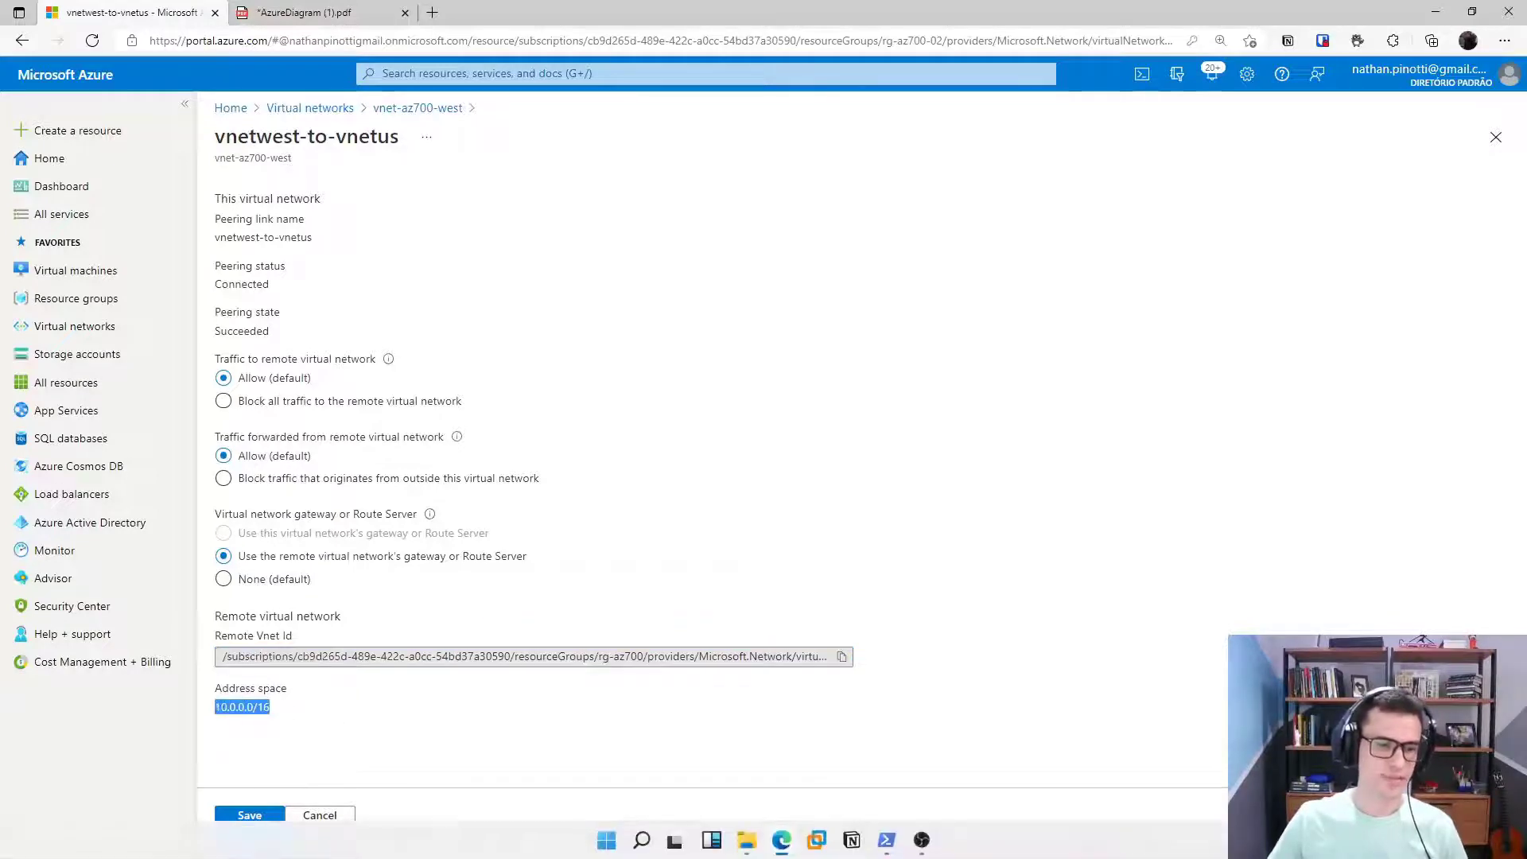
click(249, 815)
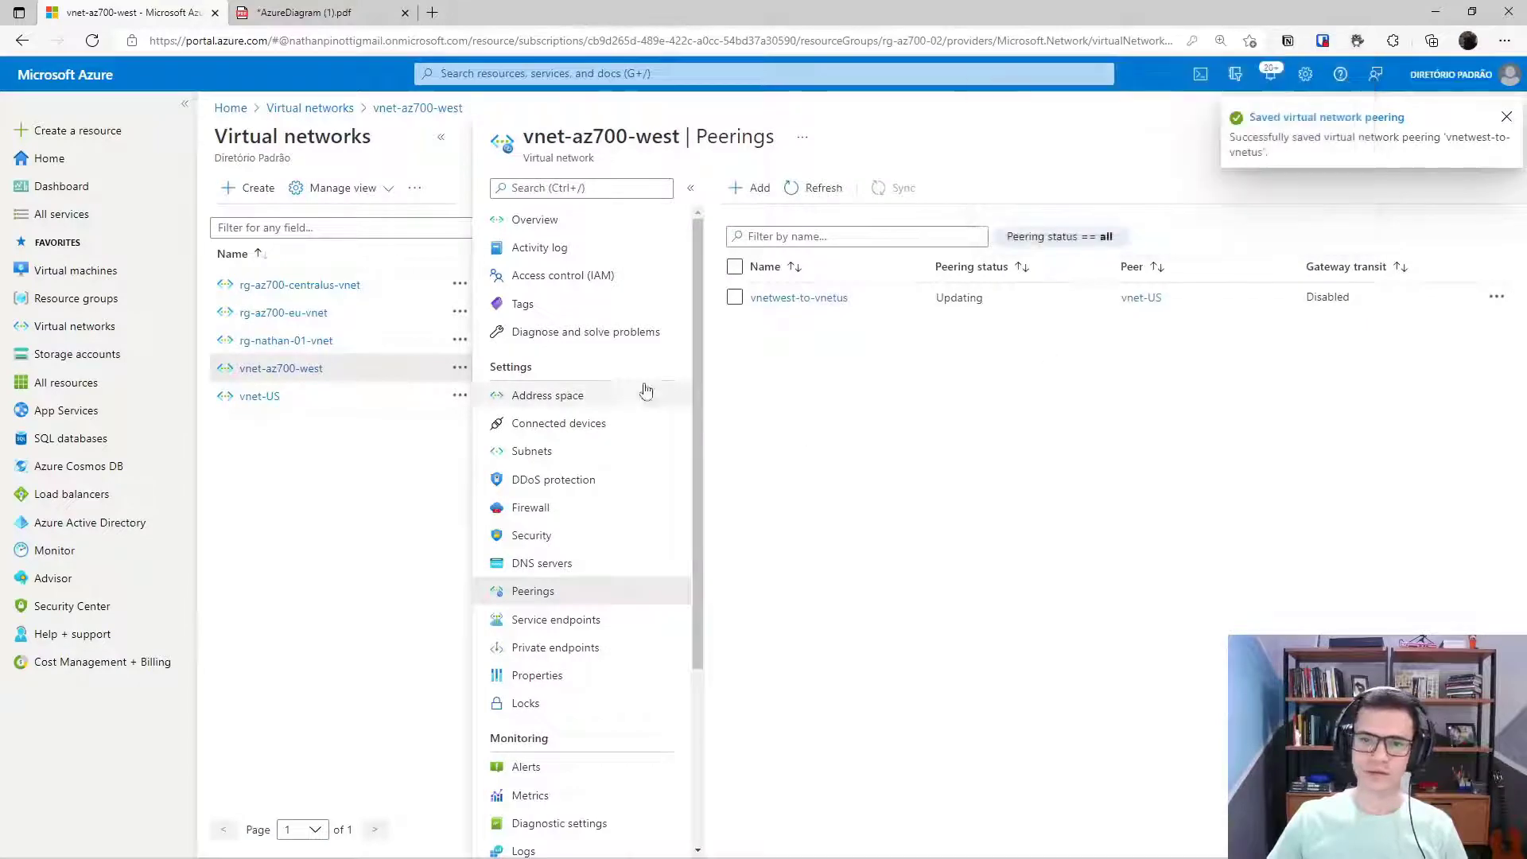
Set the vnetcentral-to-vnetus peering of rg-az700-centralus-vnet to use the remote virtual network's gateway or Route Server, and save it
click(307, 285)
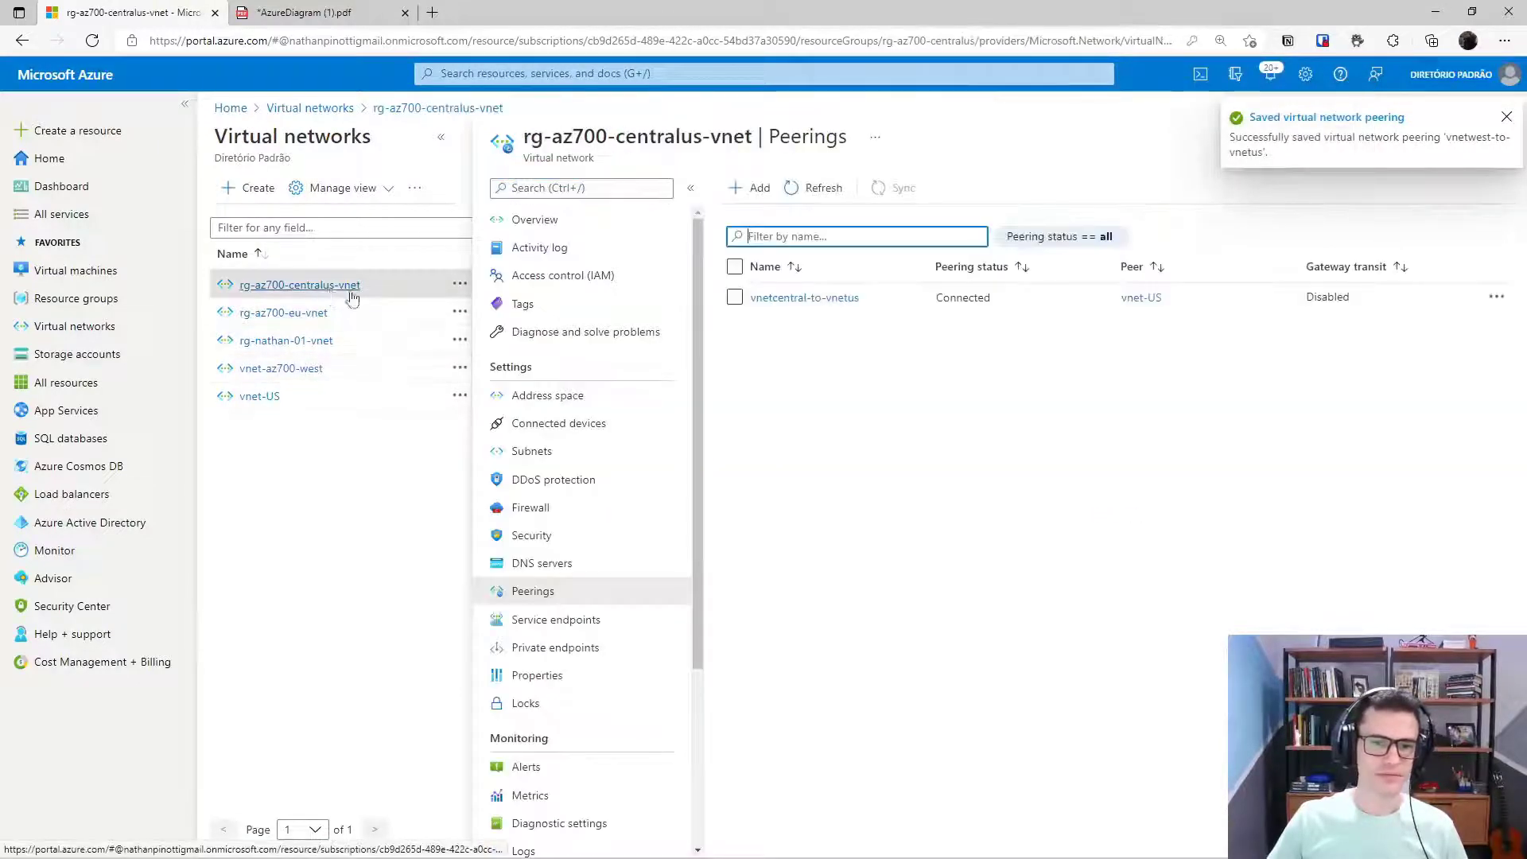
click(804, 298)
click(283, 557)
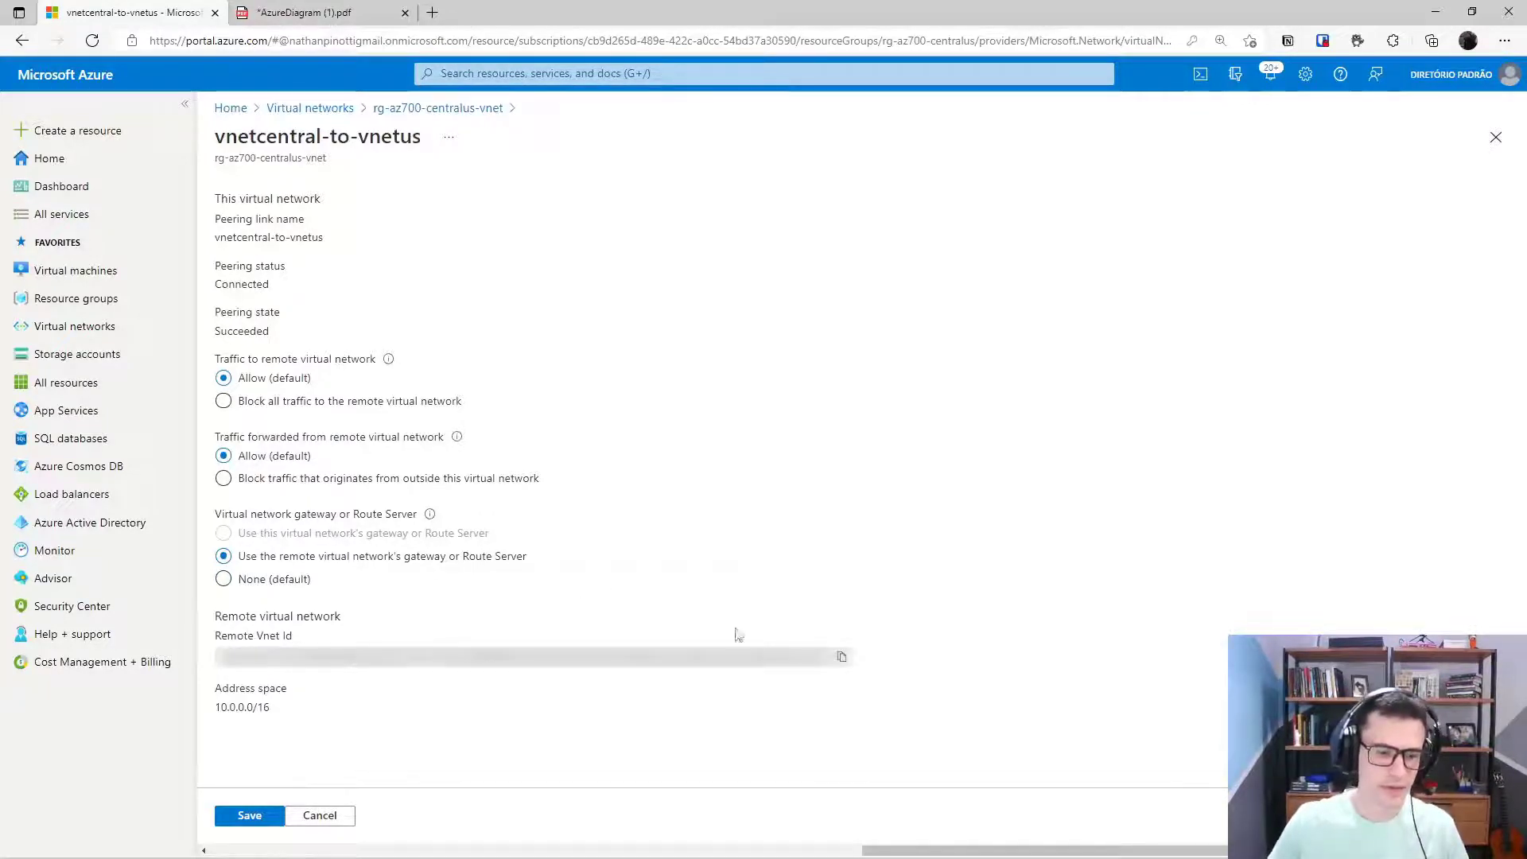
click(238, 818)
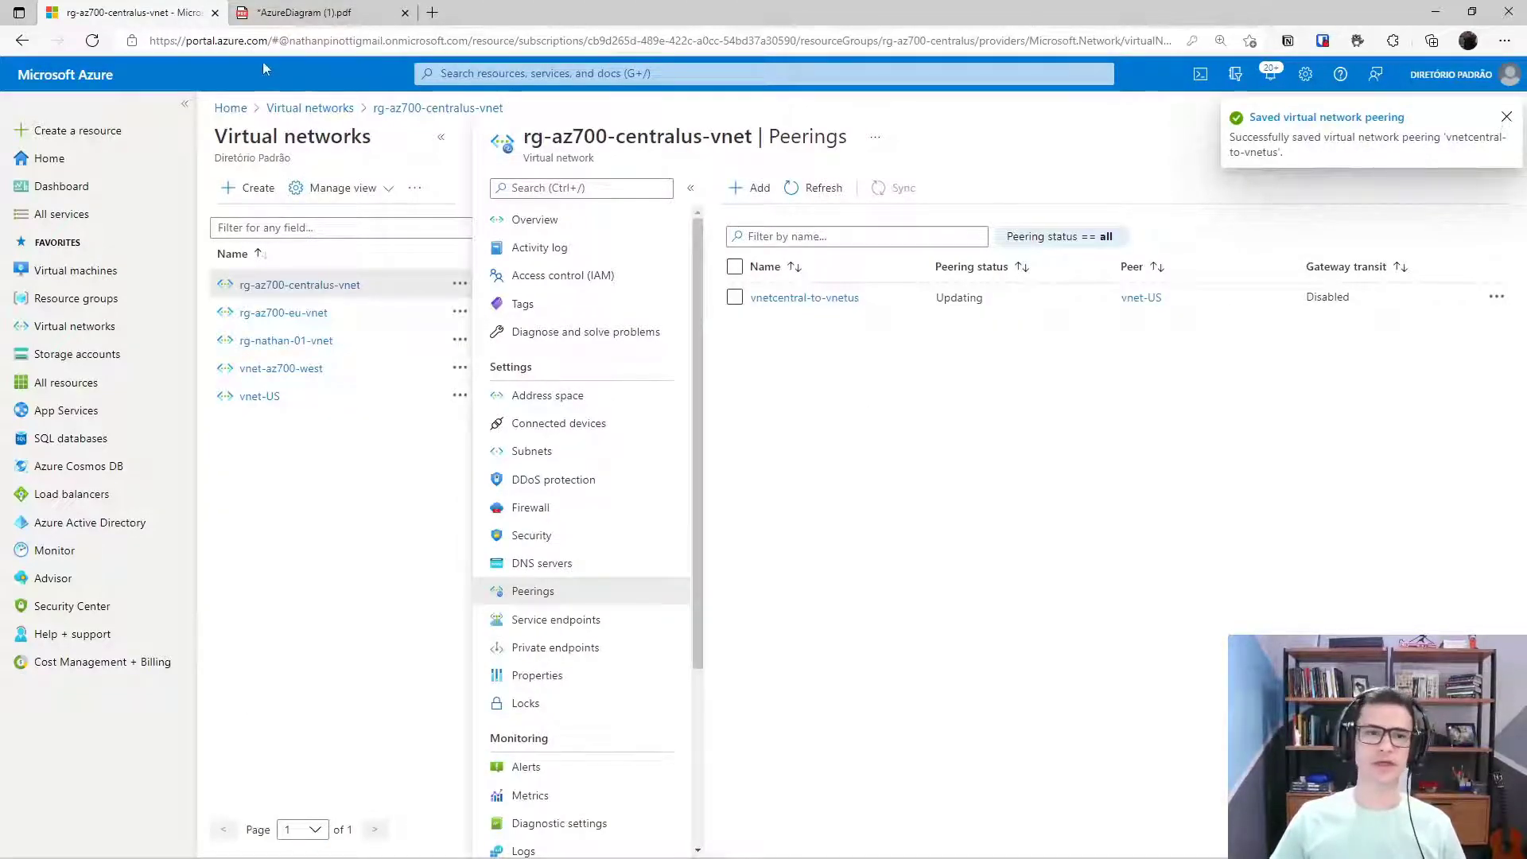
Review the peerings between vNet-US and the two lower virtual networks in the AzureDiagram (1) PDF, and return to the portal
click(304, 13)
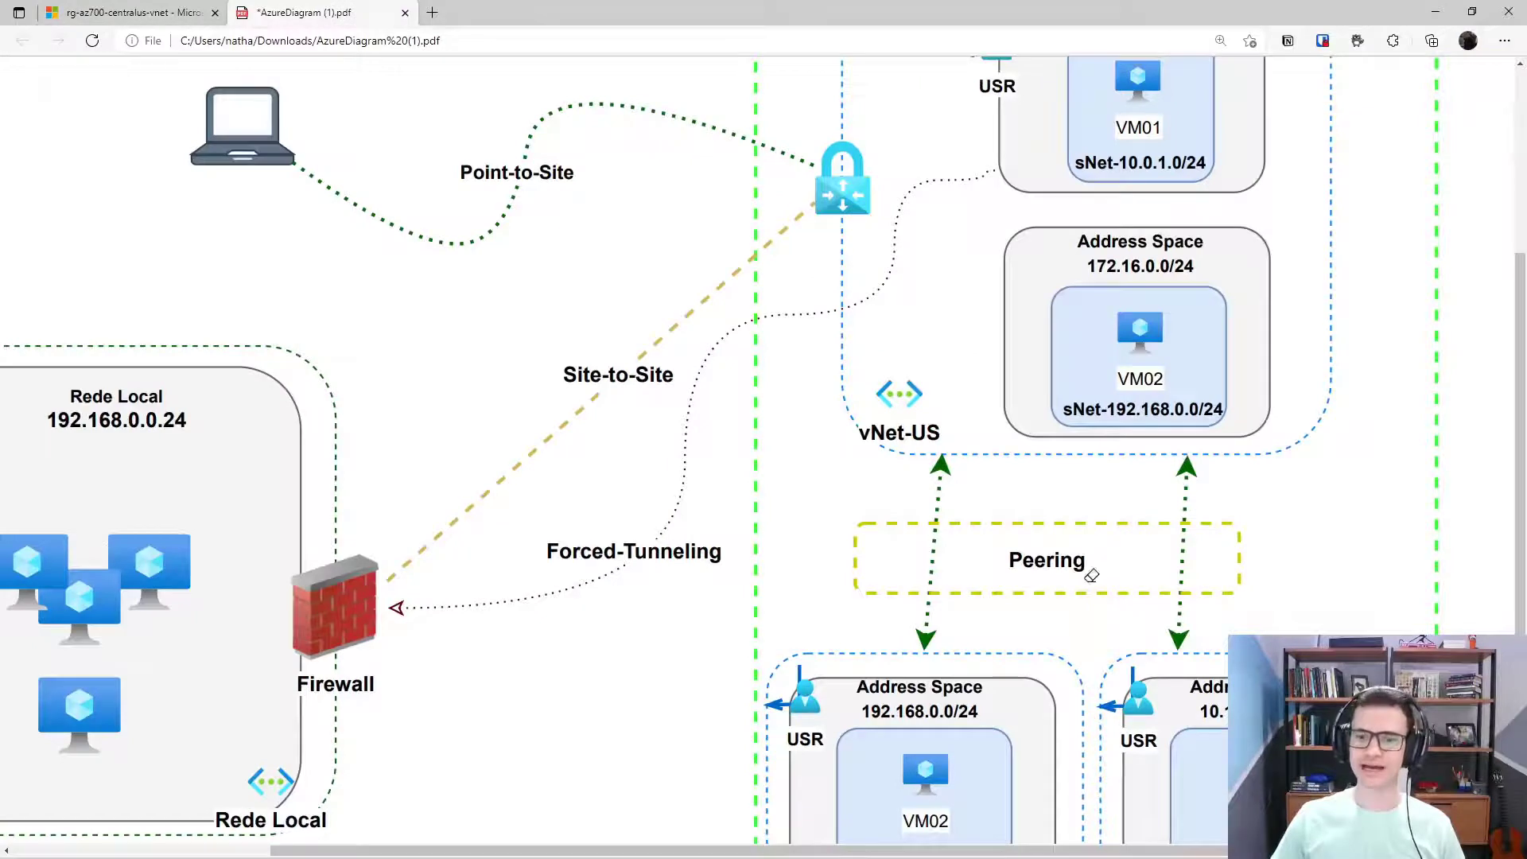
scroll(1092, 575, down, 2)
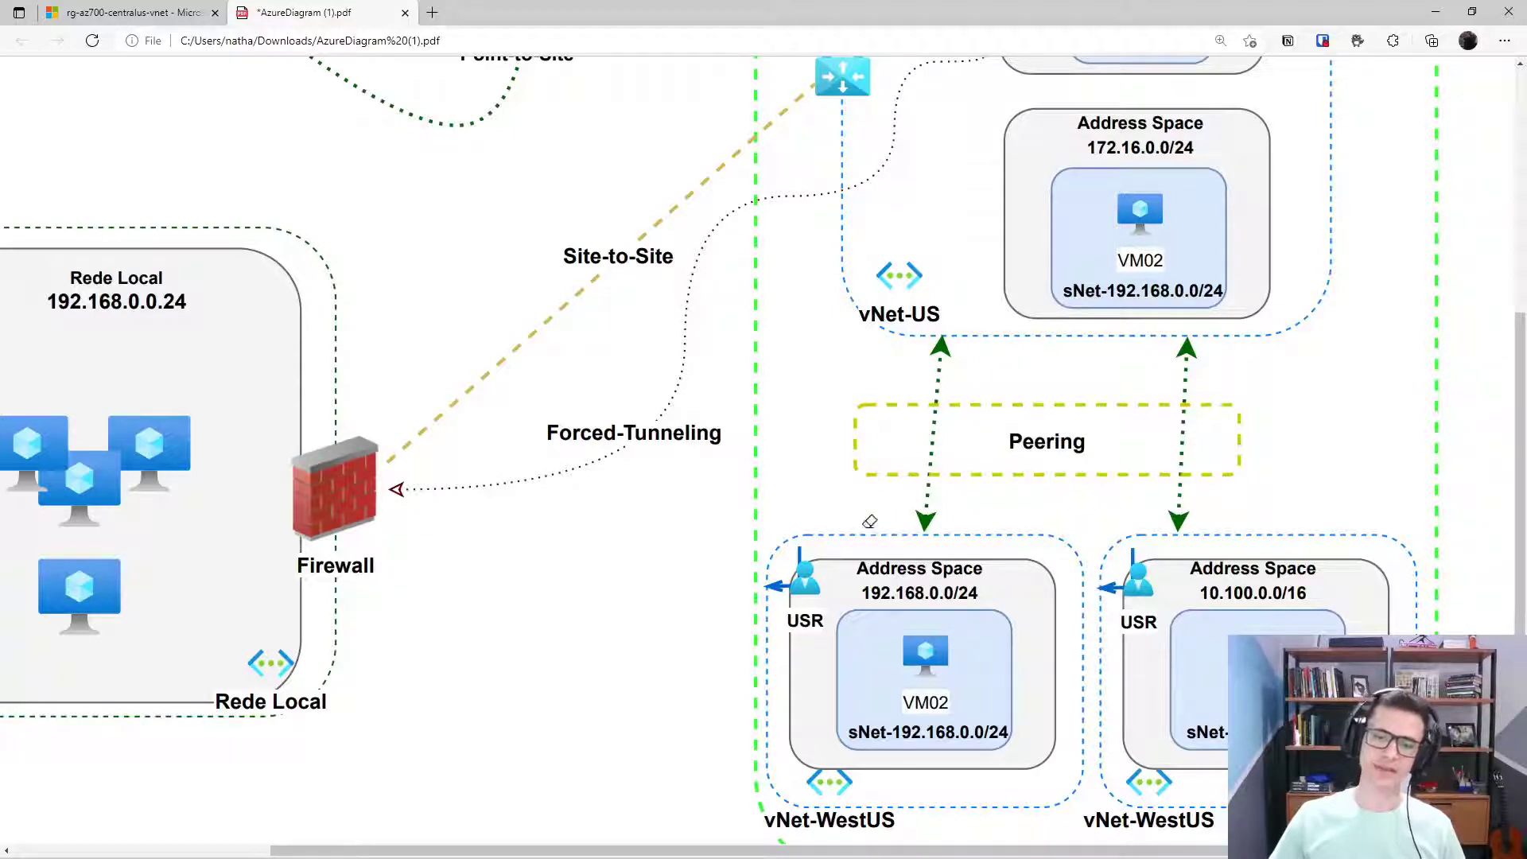
key(ctrl+Tab)
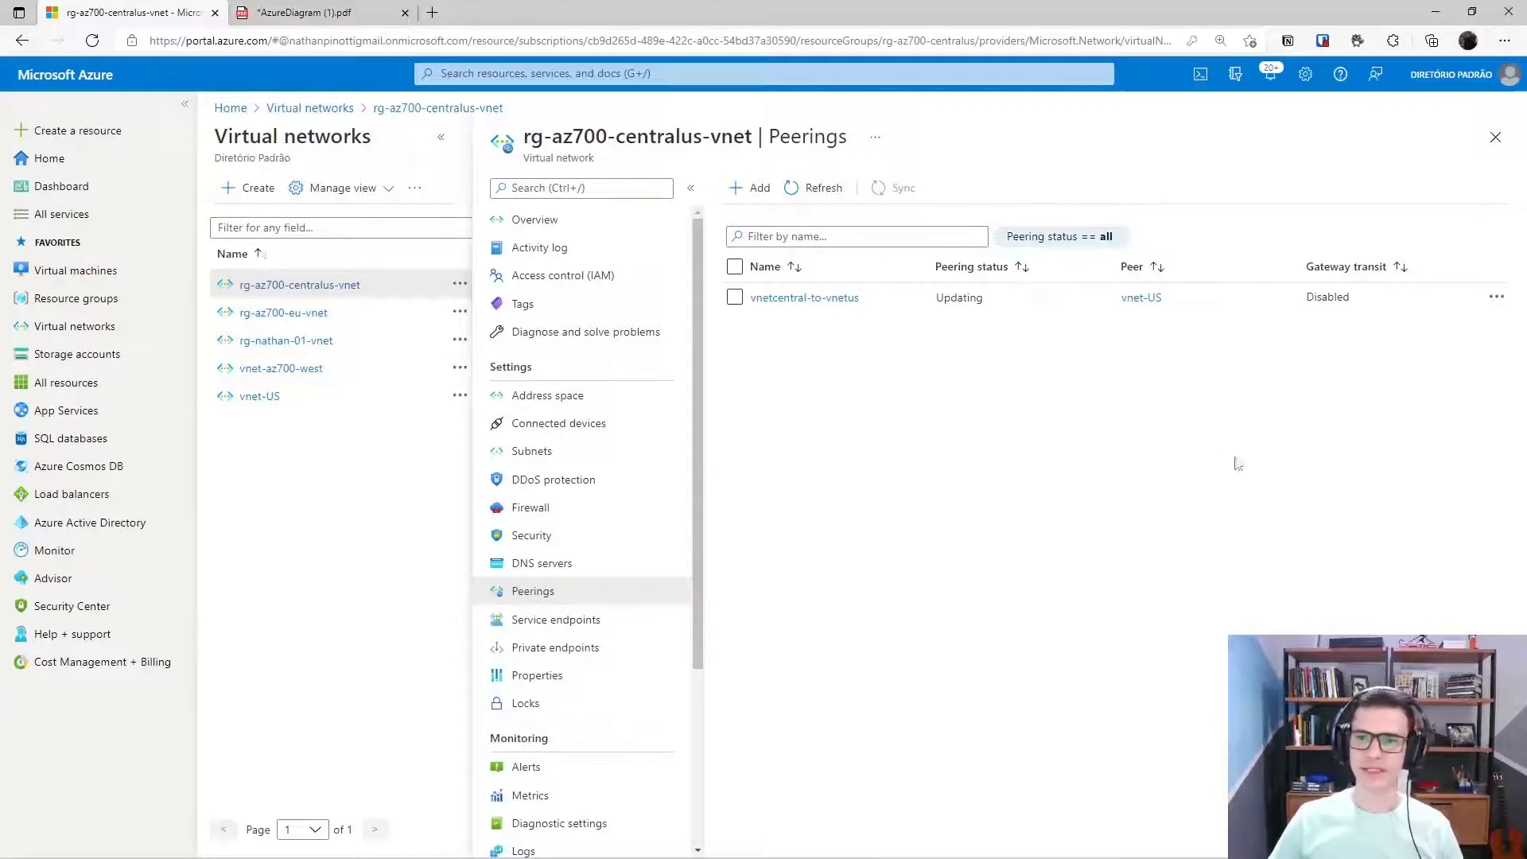
key(ctrl+Tab)
key(ctrl+Tab)
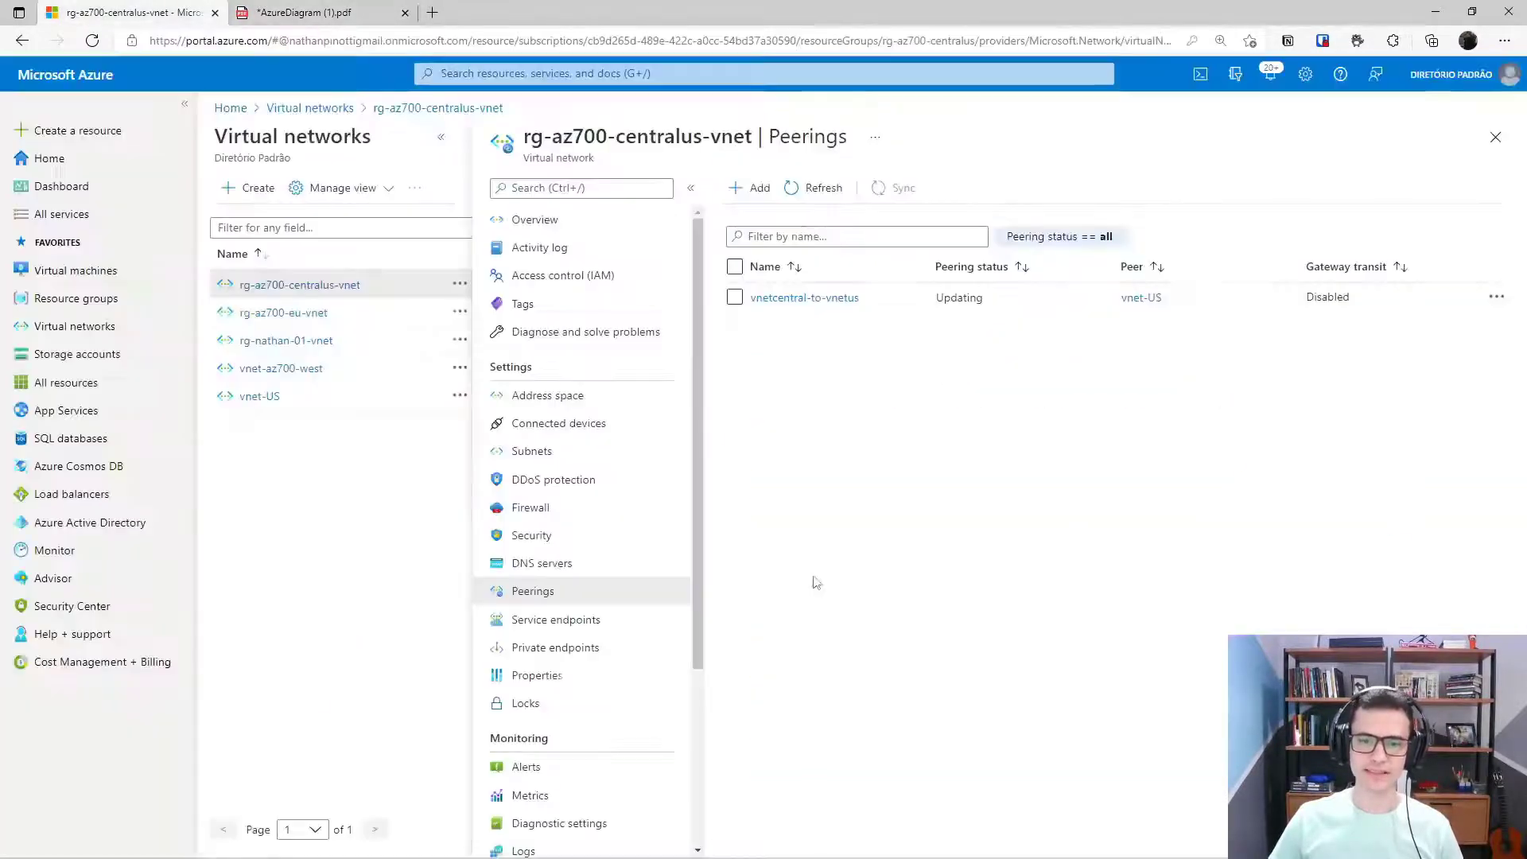
Switch to the PowerShell windows for vm-linux-01, vm-linux-west and vm-linux-central and arrange all three so they are visible together
click(887, 840)
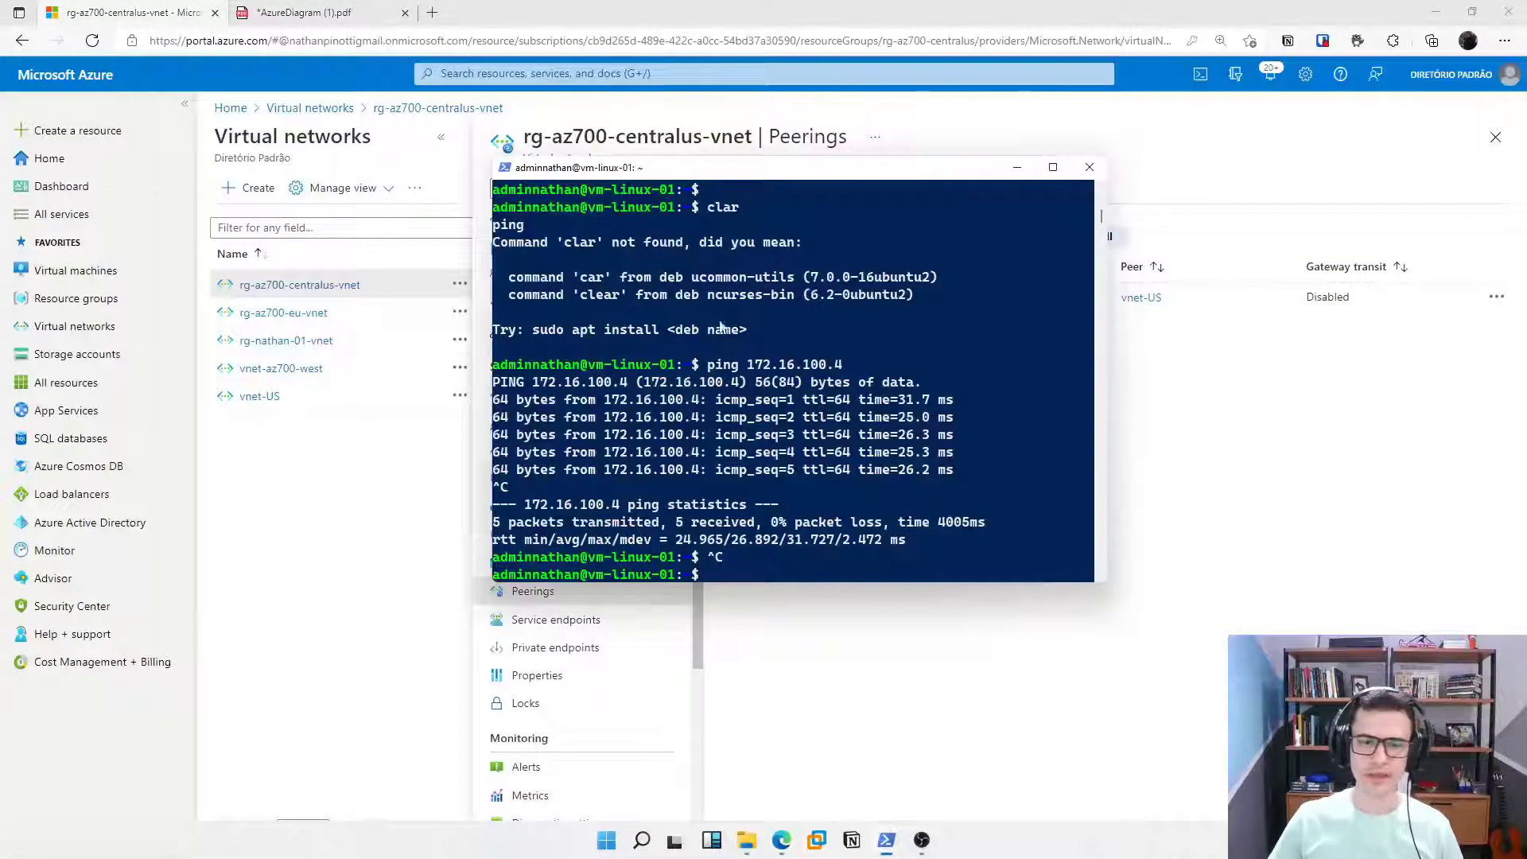
drag(751, 185, 587, 188)
drag(454, 178, 158, 19)
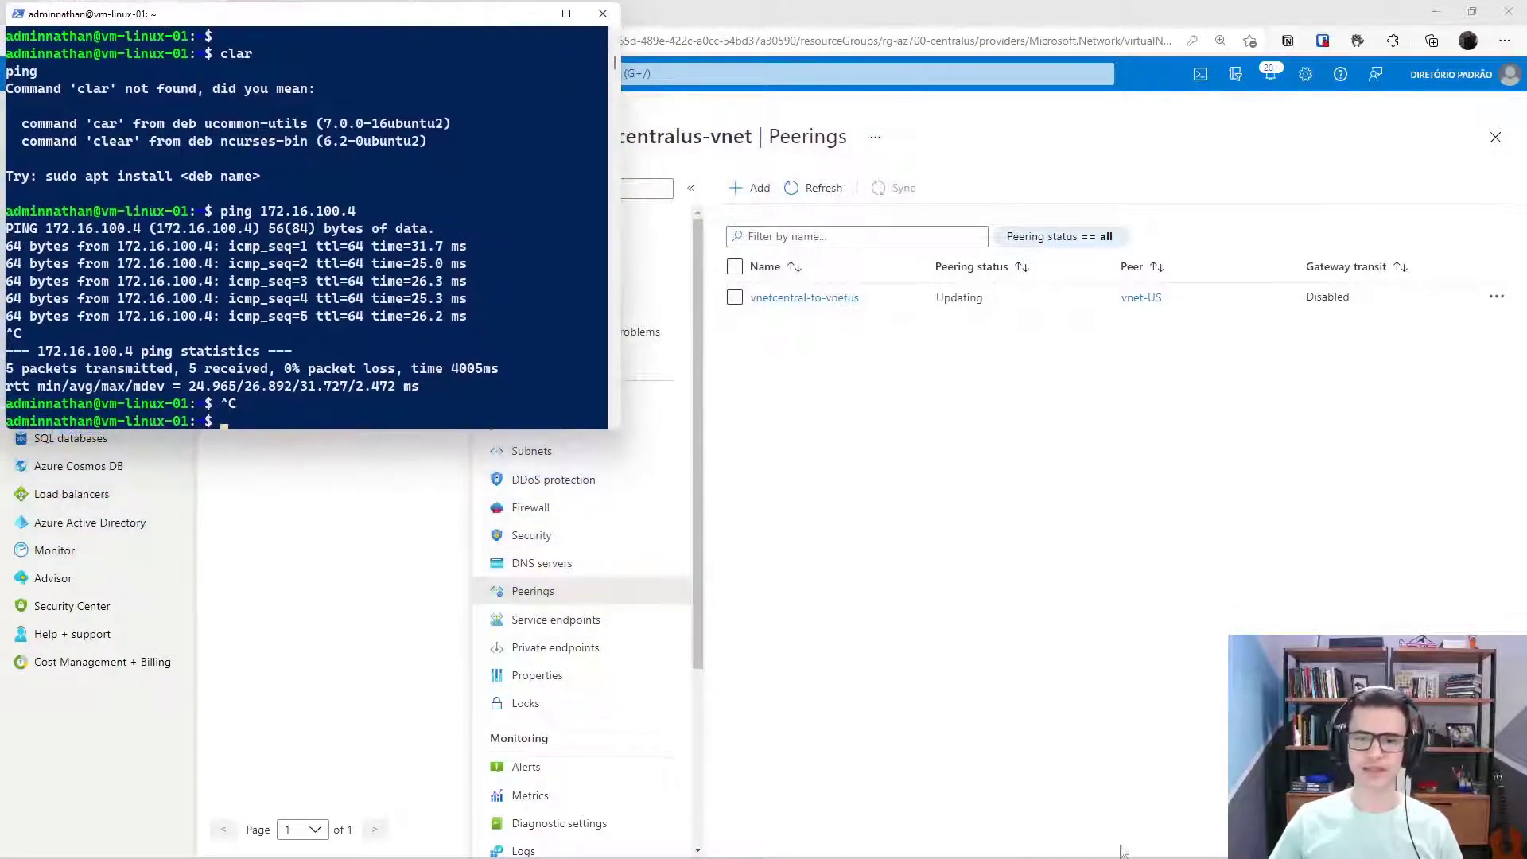
mouse_move(883, 849)
click(873, 769)
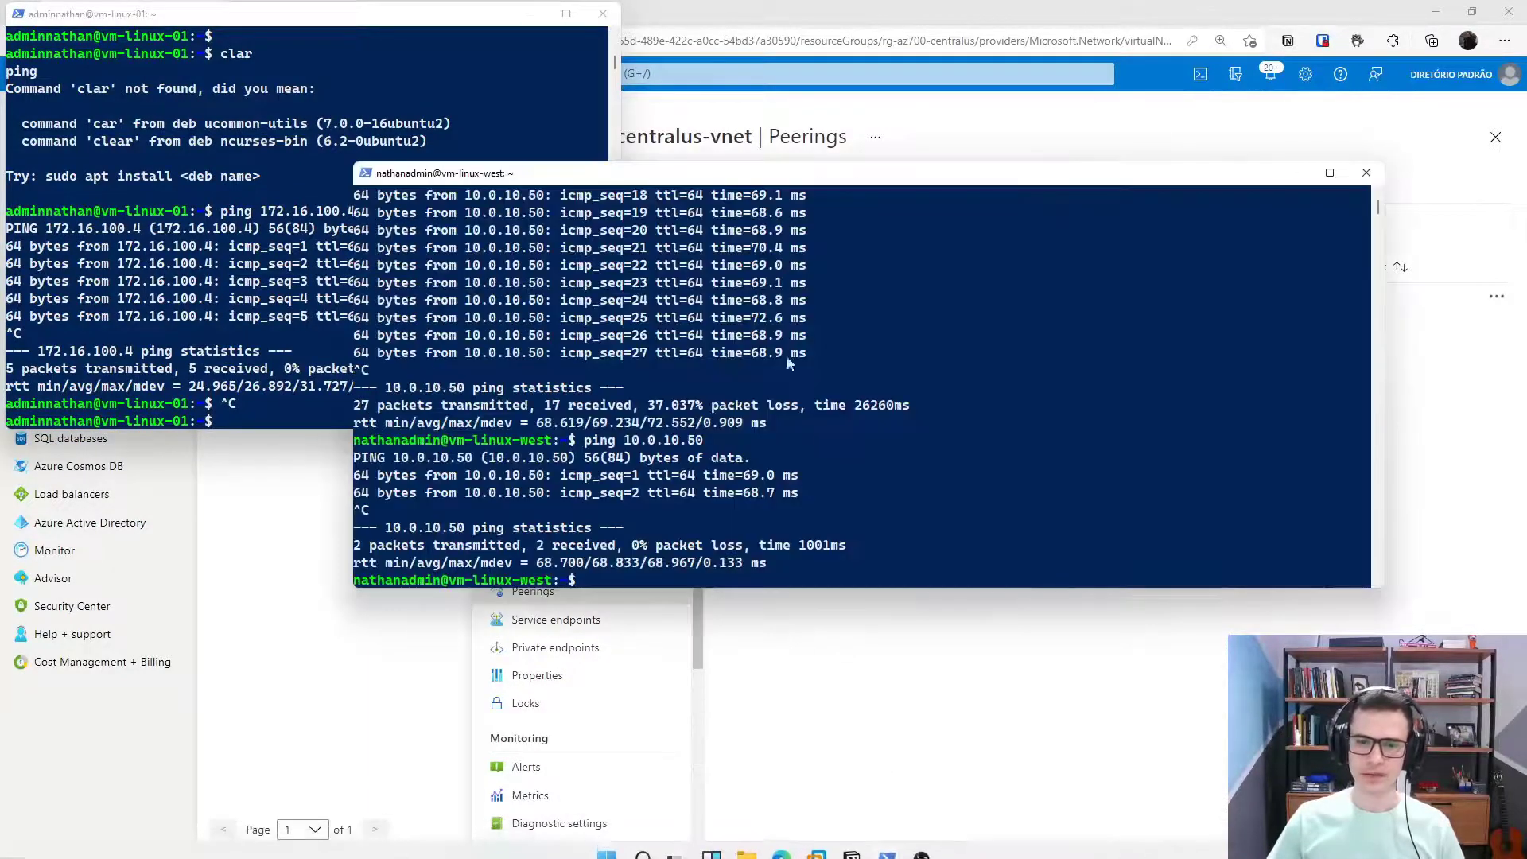
drag(1384, 327, 944, 391)
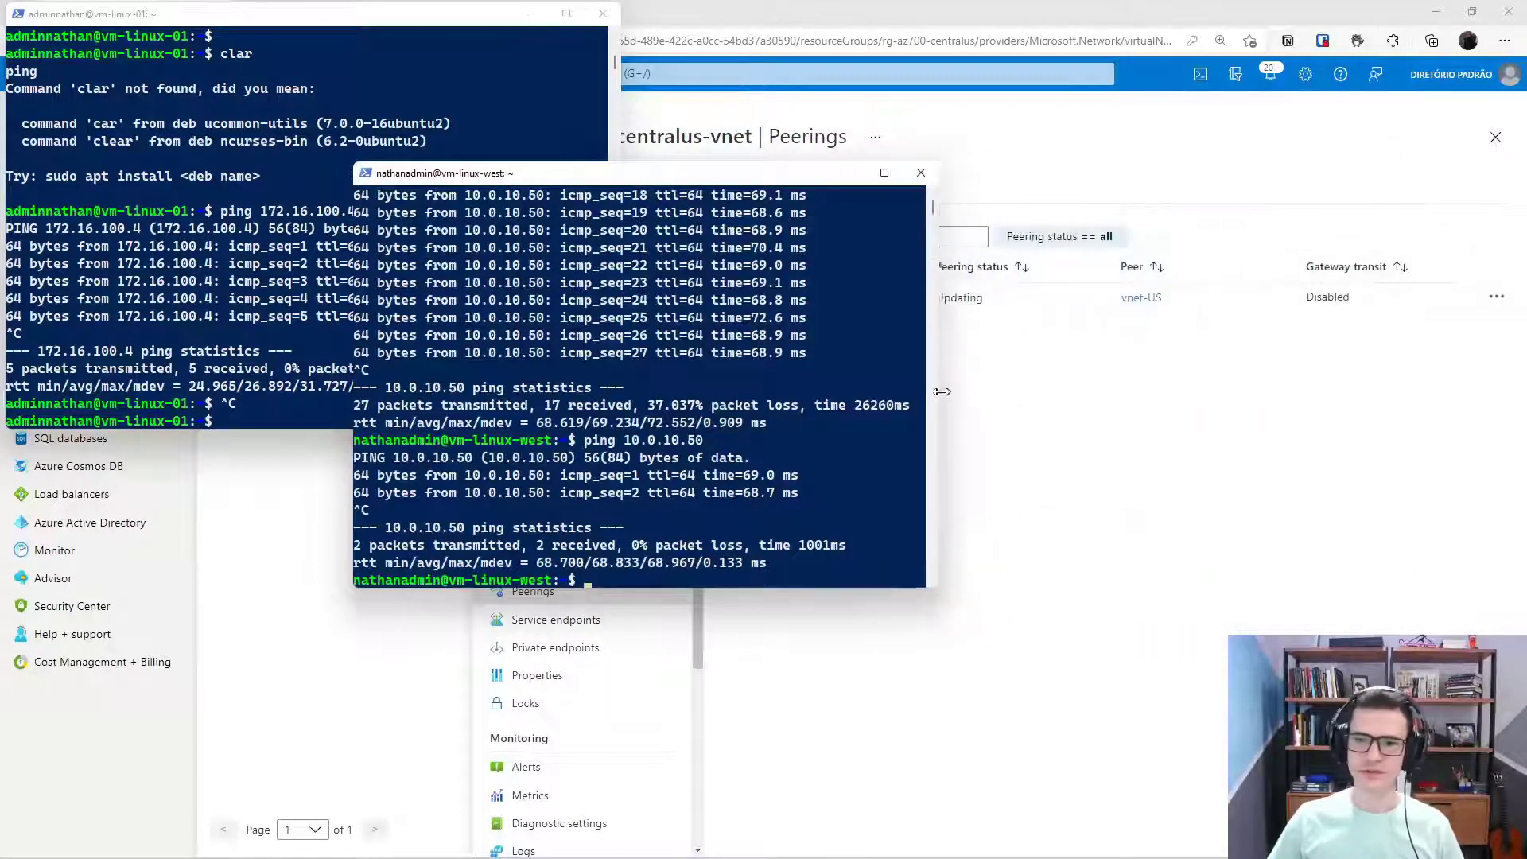
drag(556, 180, 1040, 33)
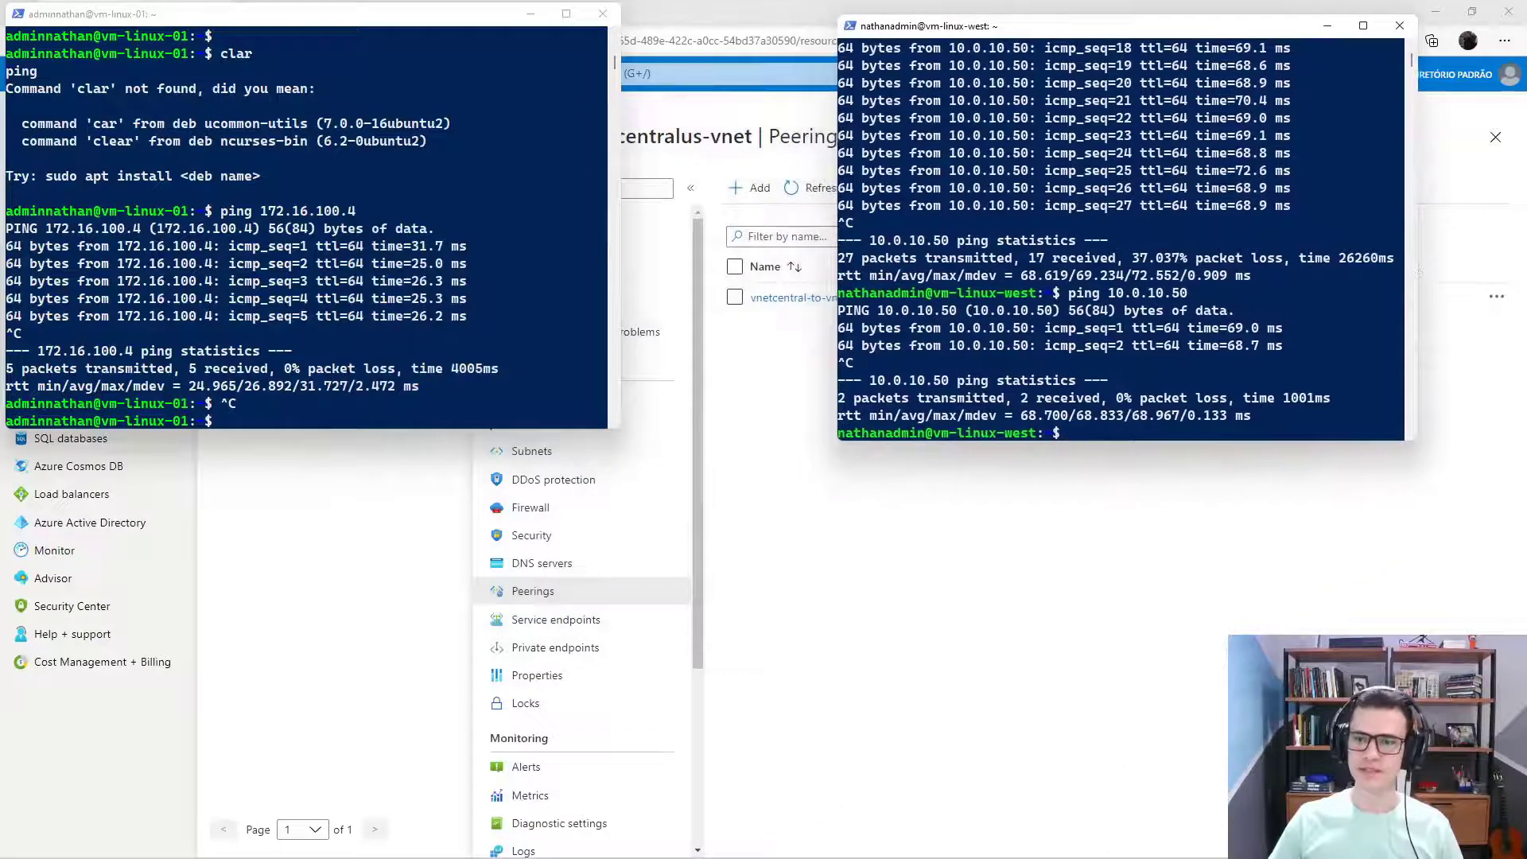
mouse_move(885, 848)
click(988, 771)
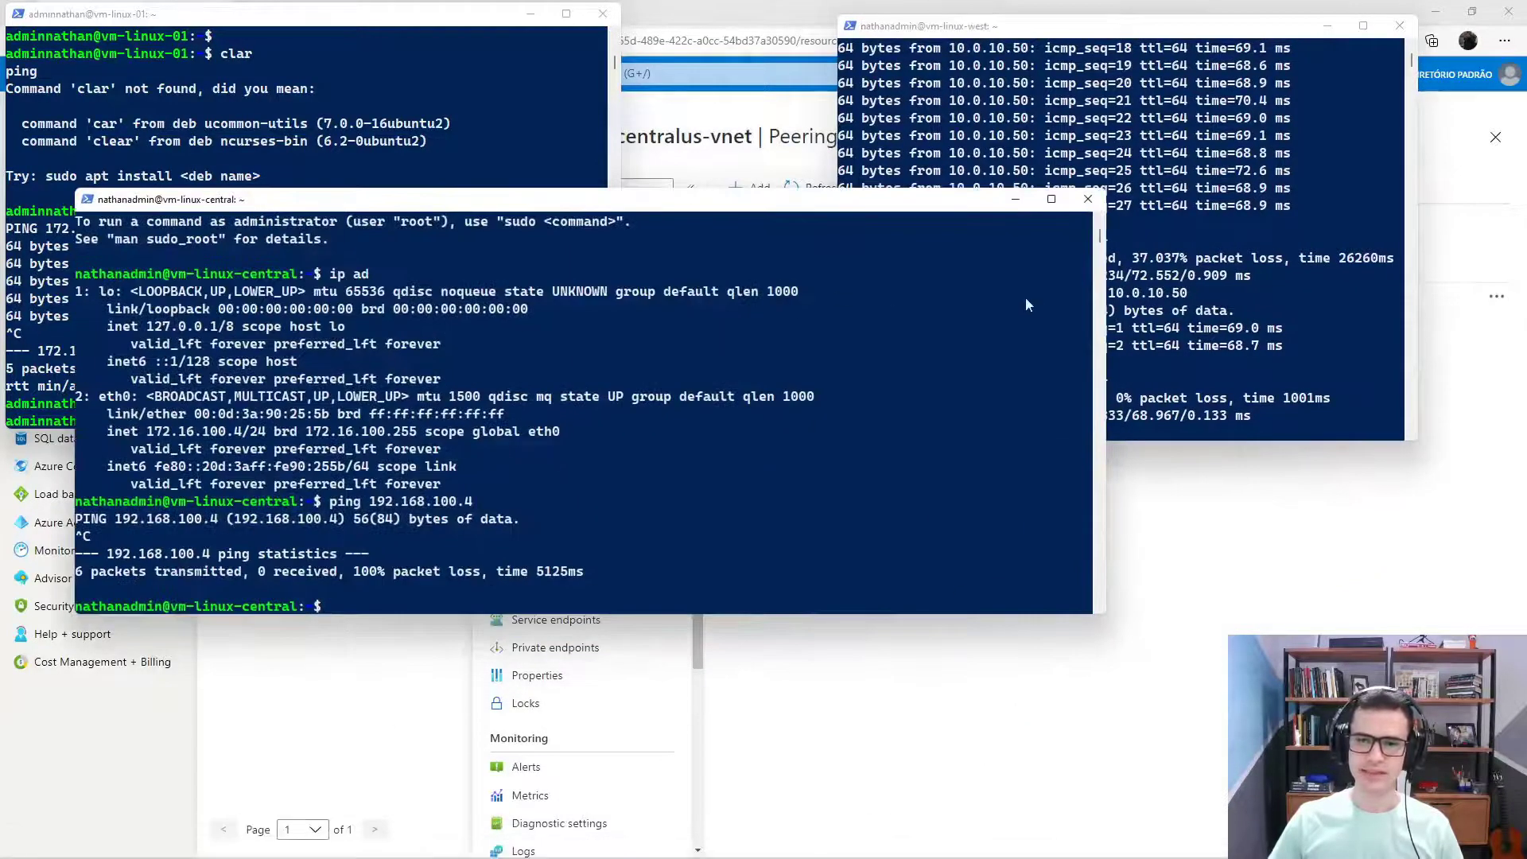
drag(1096, 340, 708, 338)
drag(521, 204, 805, 381)
Clear the terminal output on vm-linux-01, vm-linux-central and vm-linux-west
click(503, 287)
text(clear)
key(Return)
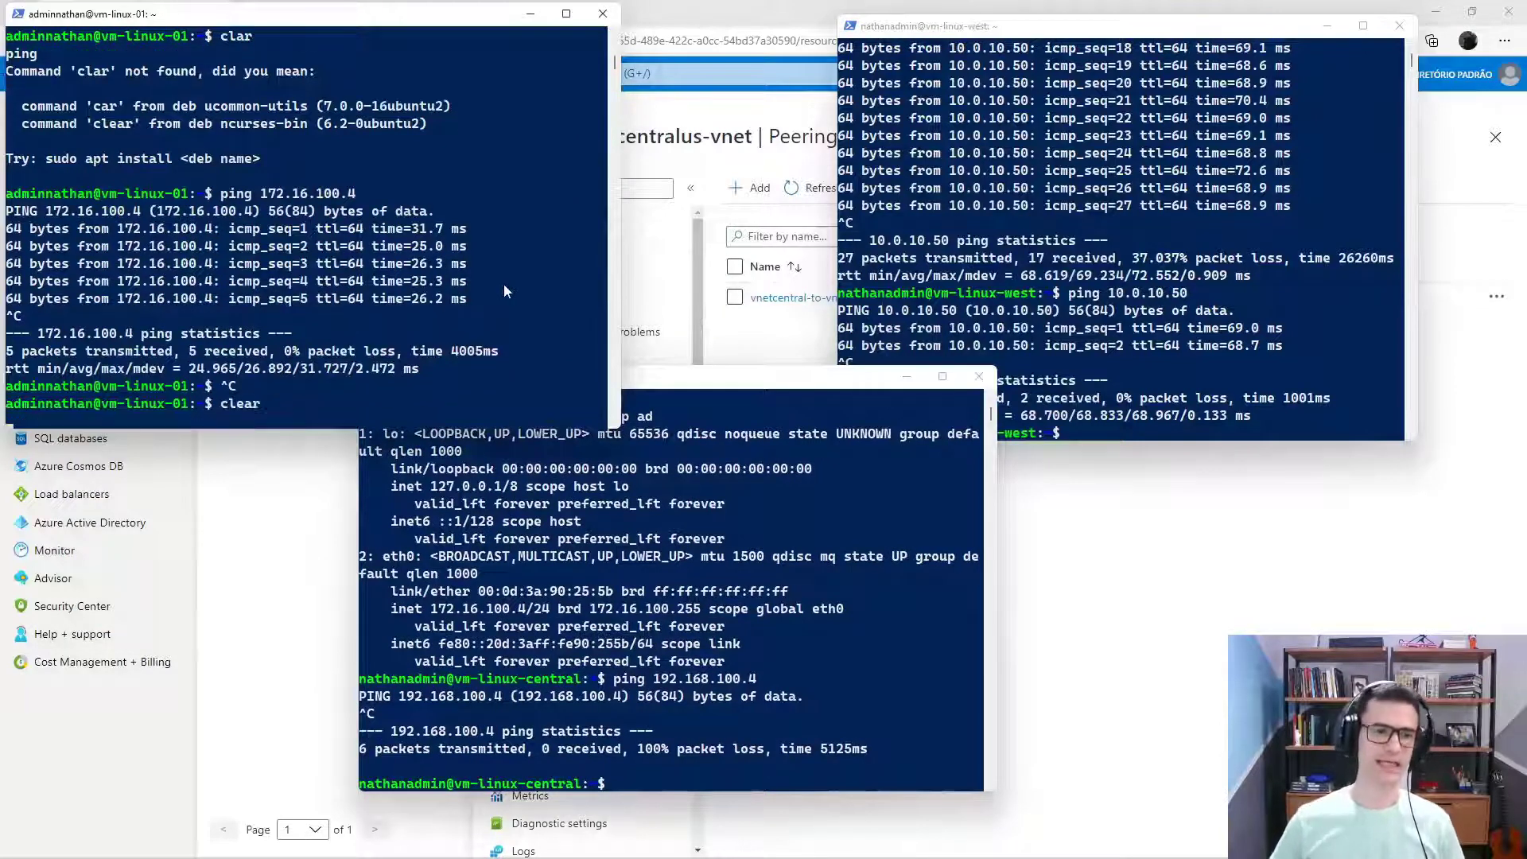
click(724, 611)
text(clear)
key(Return)
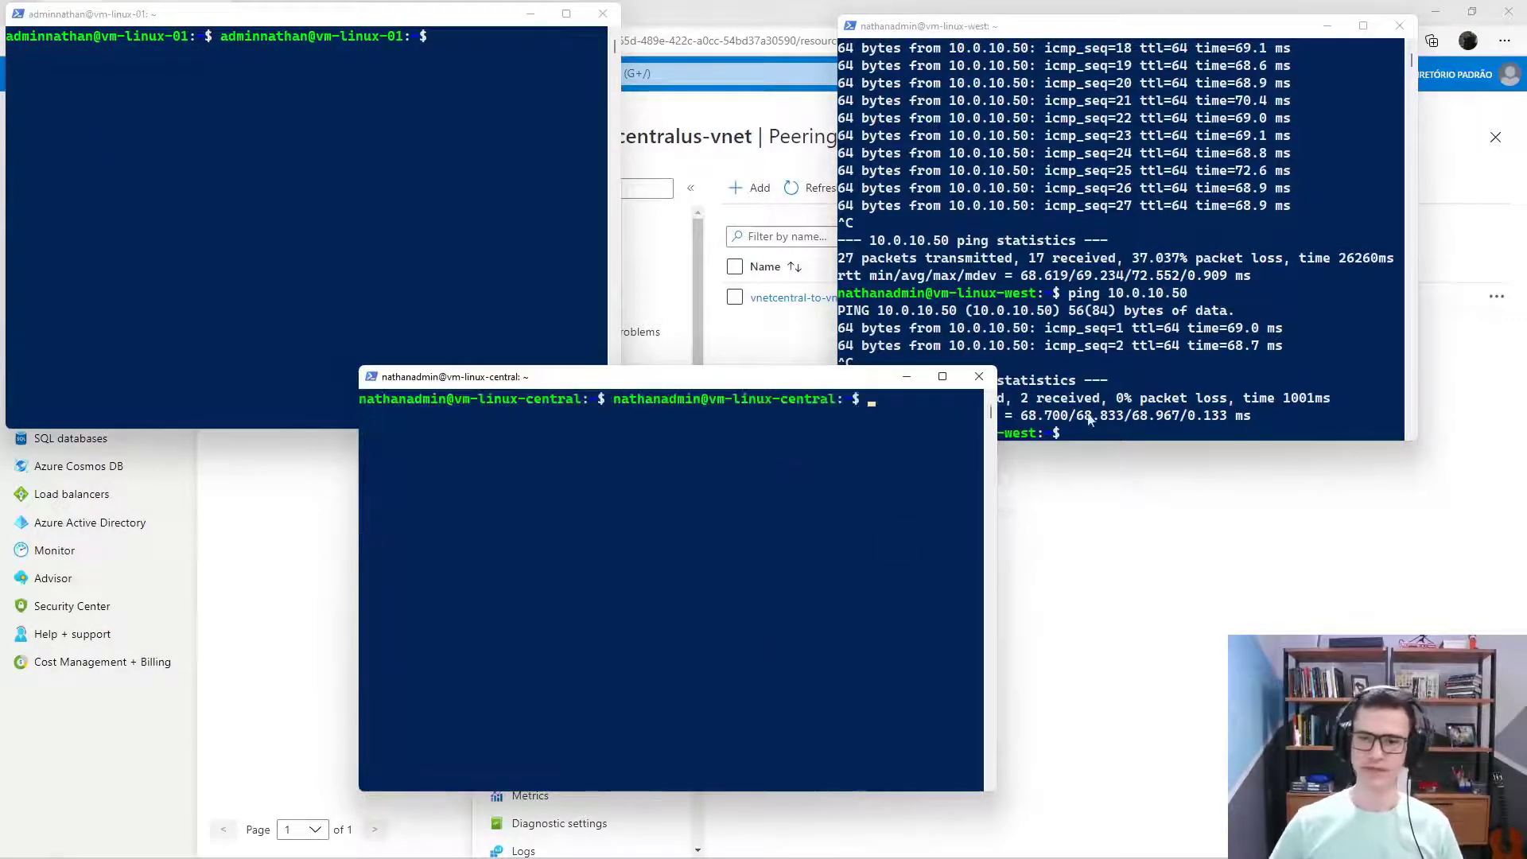
click(1193, 354)
text(clear)
key(Return)
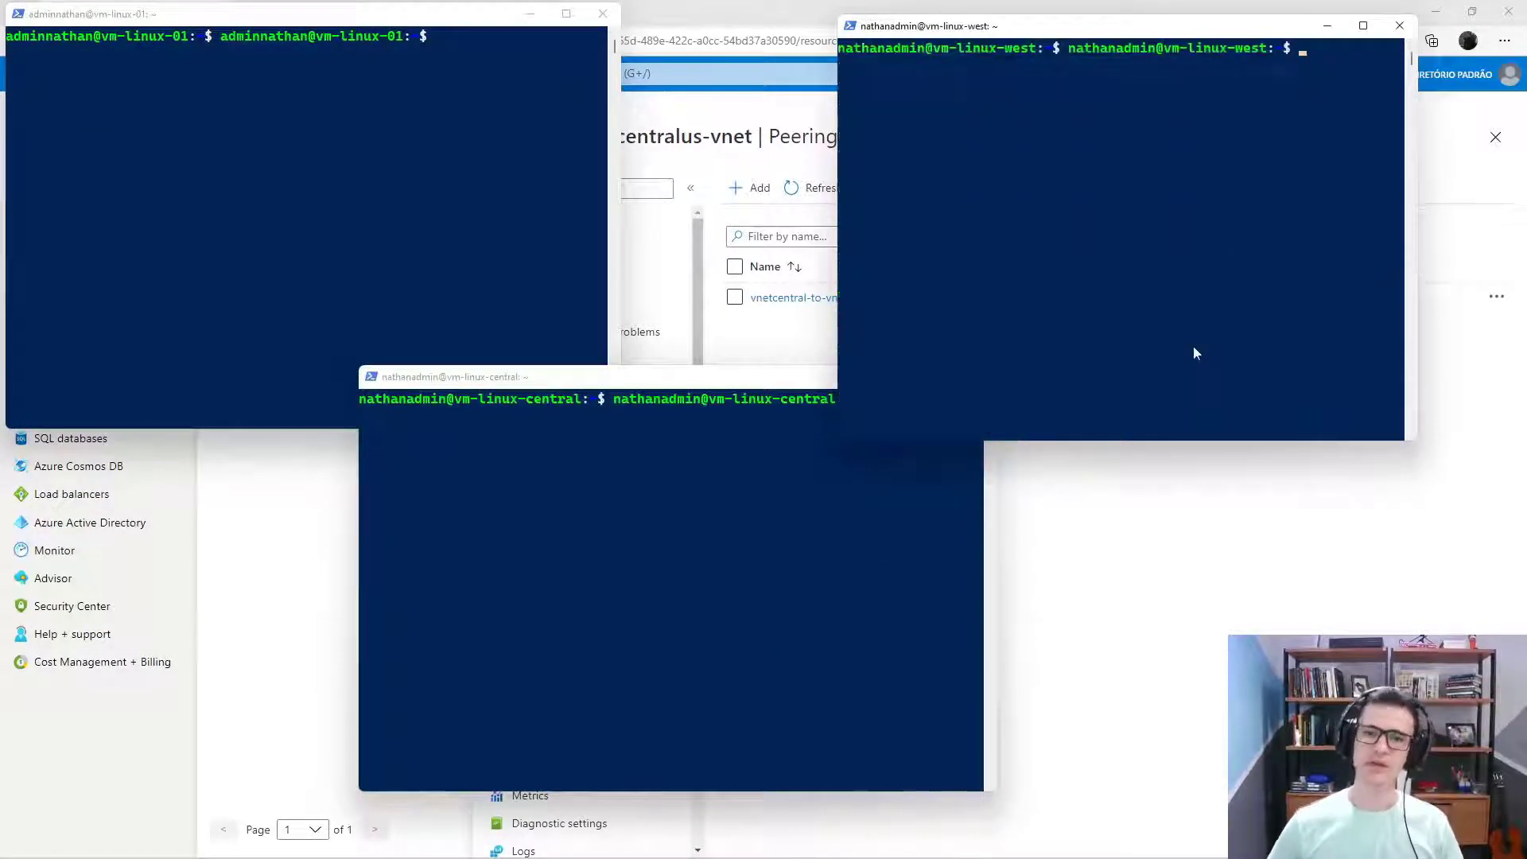
Test connectivity from vm-linux-01 to the West machine by pinging 192.168.100.4, and stop the ping
click(437, 252)
text(ping 192.168.1000.)
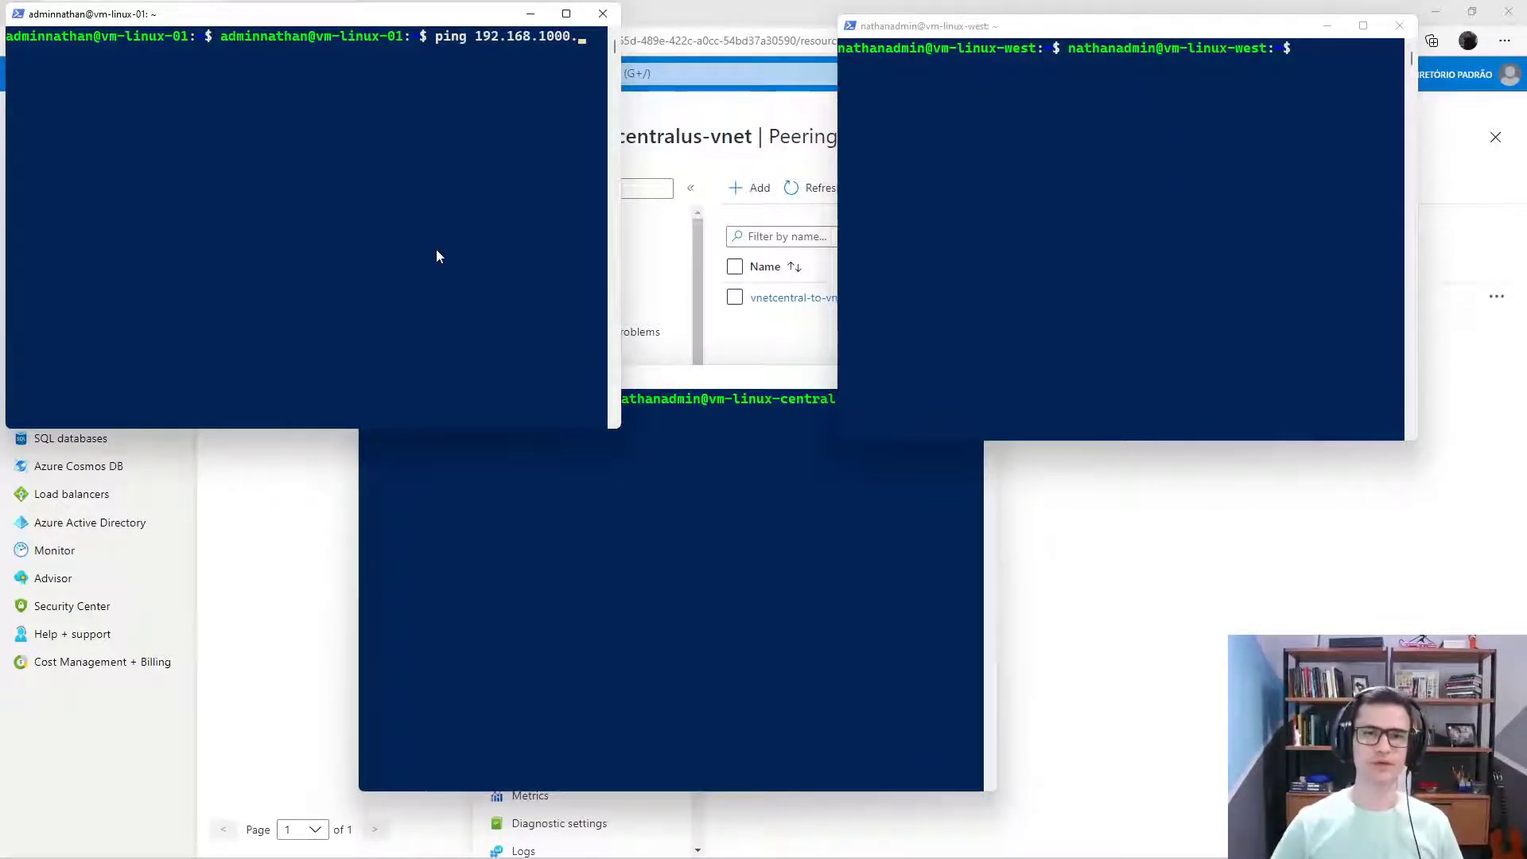
key(BackSpace)
text(.4)
key(Return)
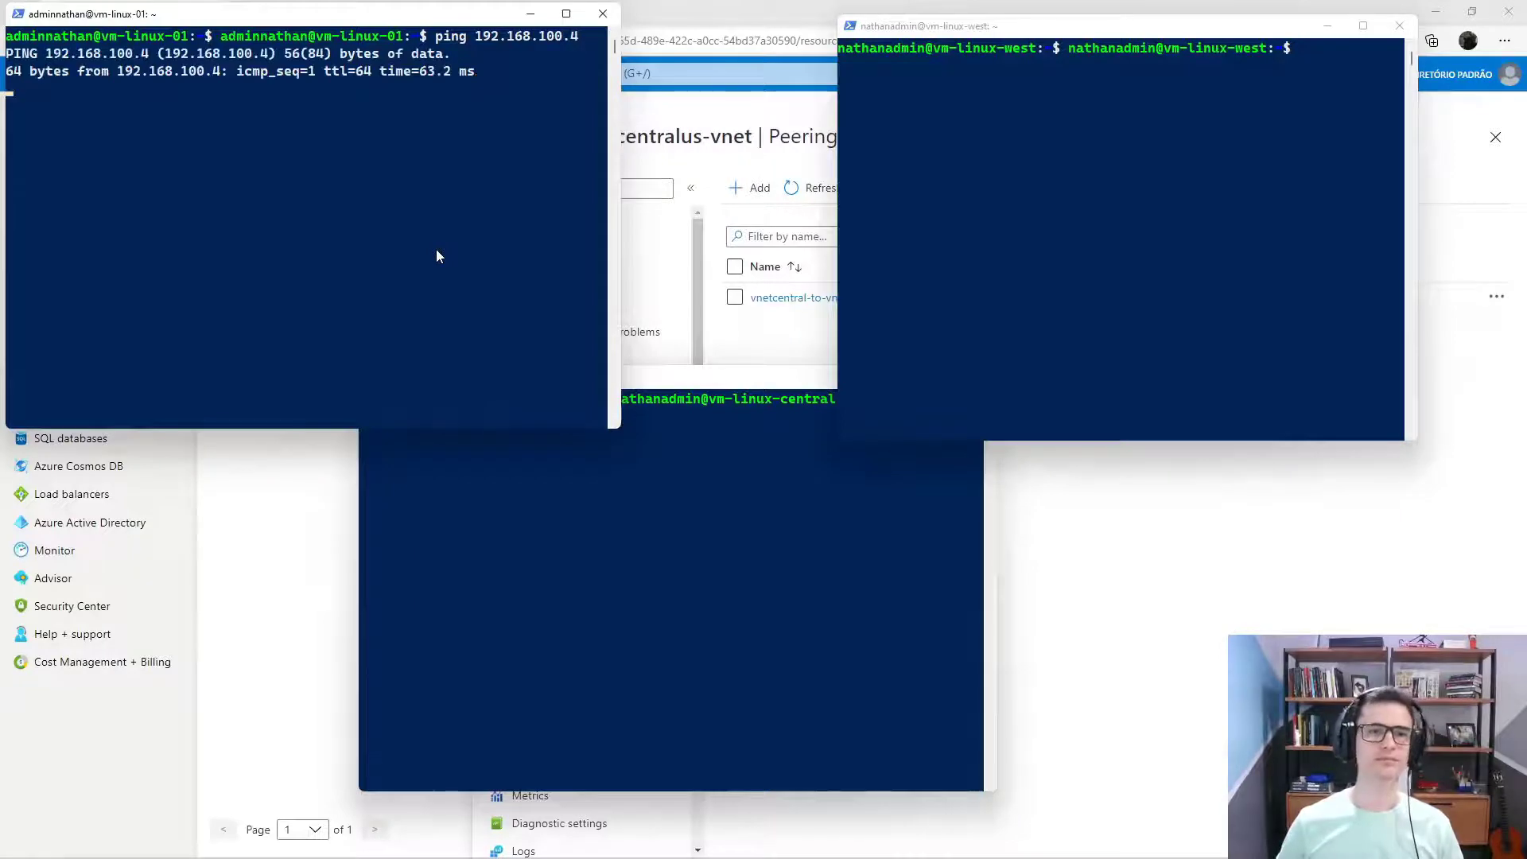
key(ctrl+c)
Test connectivity from vm-linux-01 to the Central machine by pinging 172.16.100.4
key(Up)
key(BackSpace)
key(BackSpace)
key(BackSpace)
key(BackSpace)
key(BackSpace)
key(BackSpace)
key(BackSpace)
key(BackSpace)
key(BackSpace)
key(BackSpace)
key(BackSpace)
key(BackSpace)
text(72.16.10)
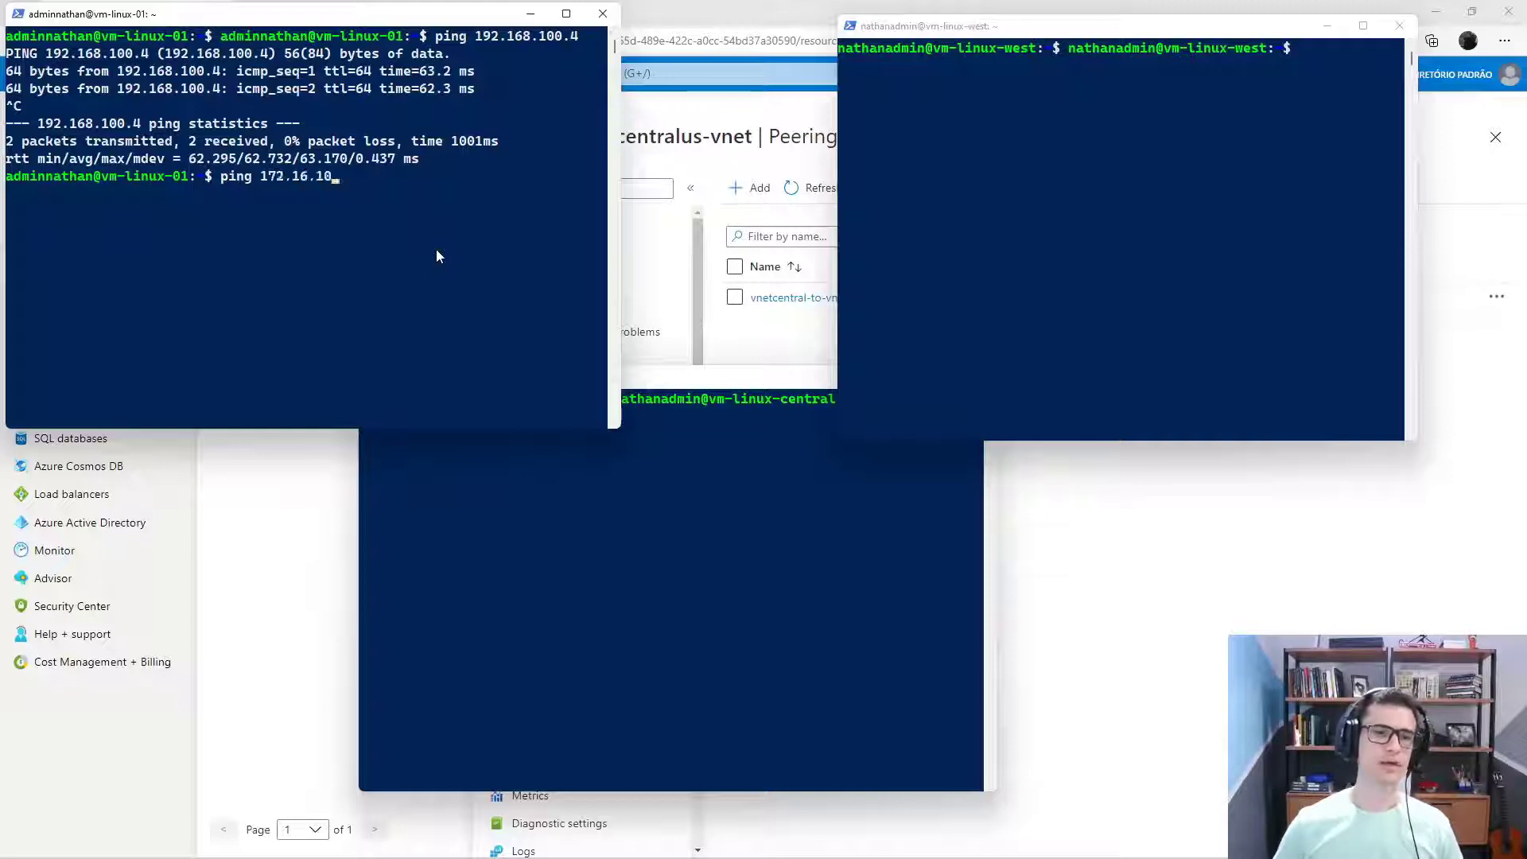
text(0.4)
key(Return)
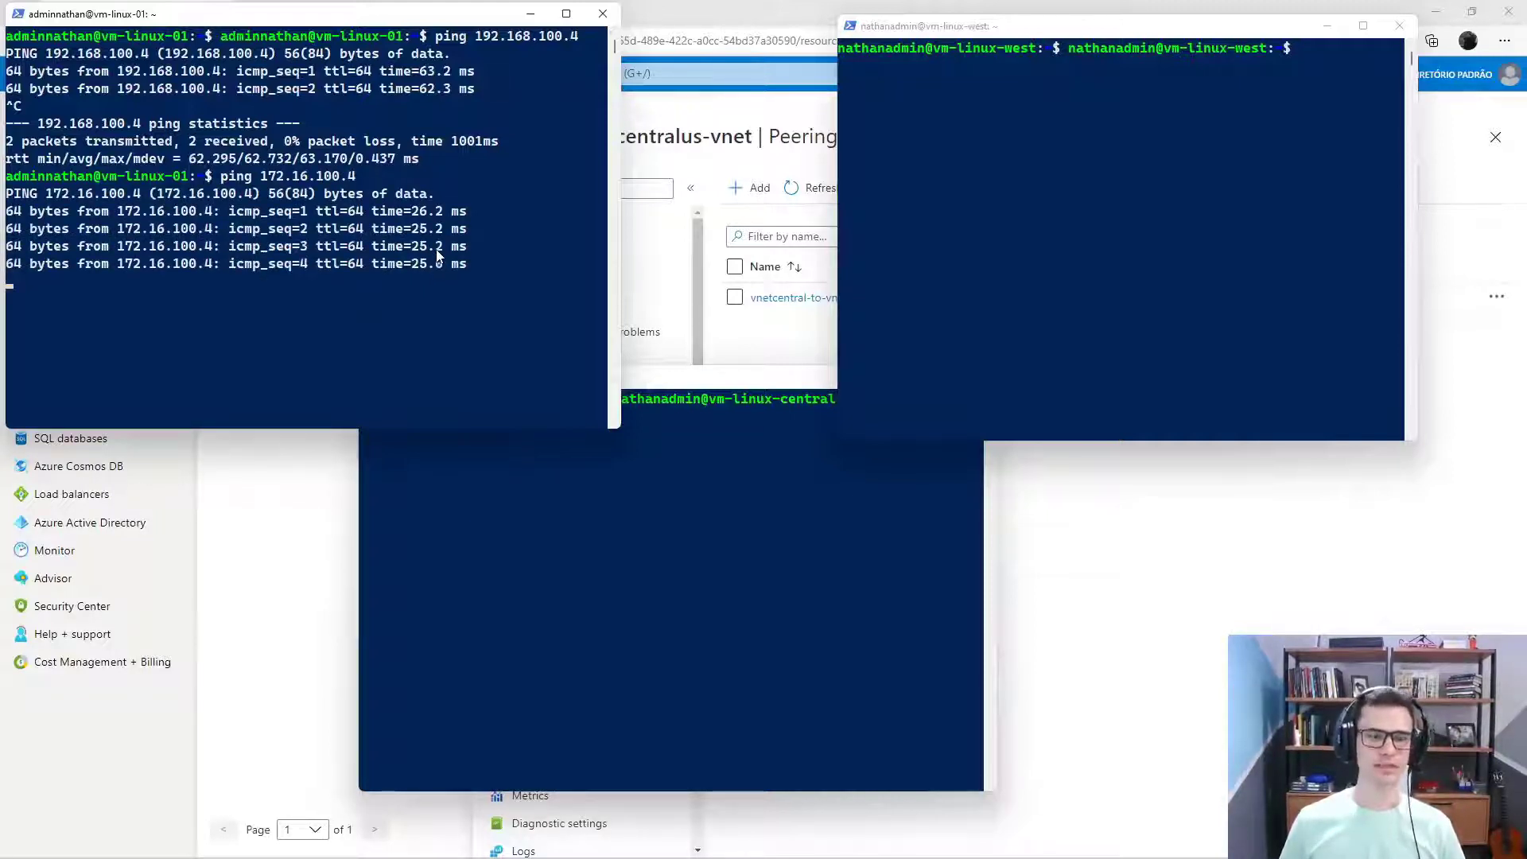
Stop the ping on vm-linux-01 and clear the terminal output on vm-linux-central
key(ctrl+c)
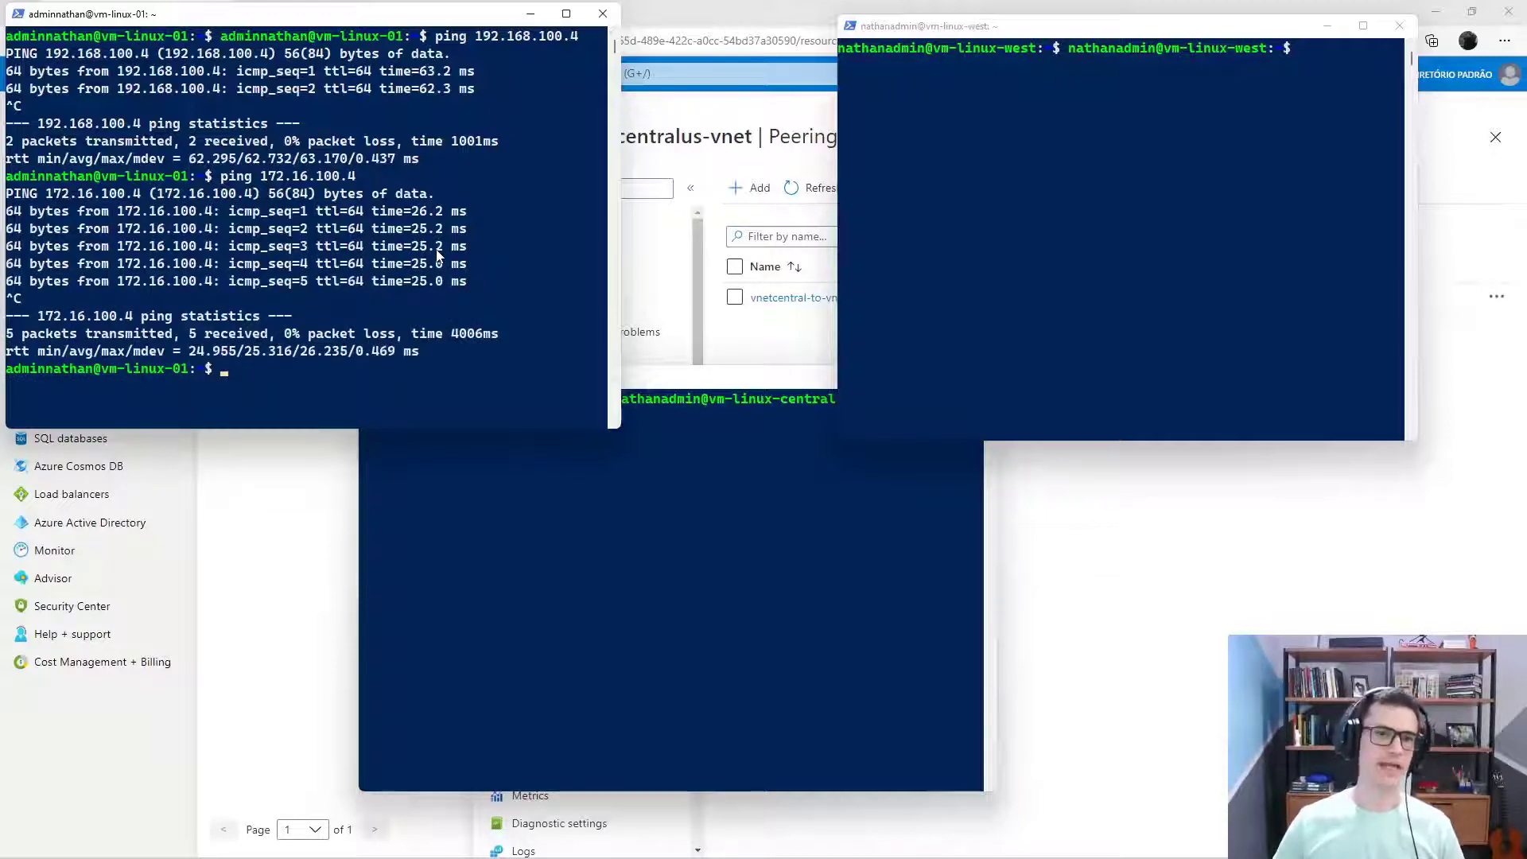
click(690, 515)
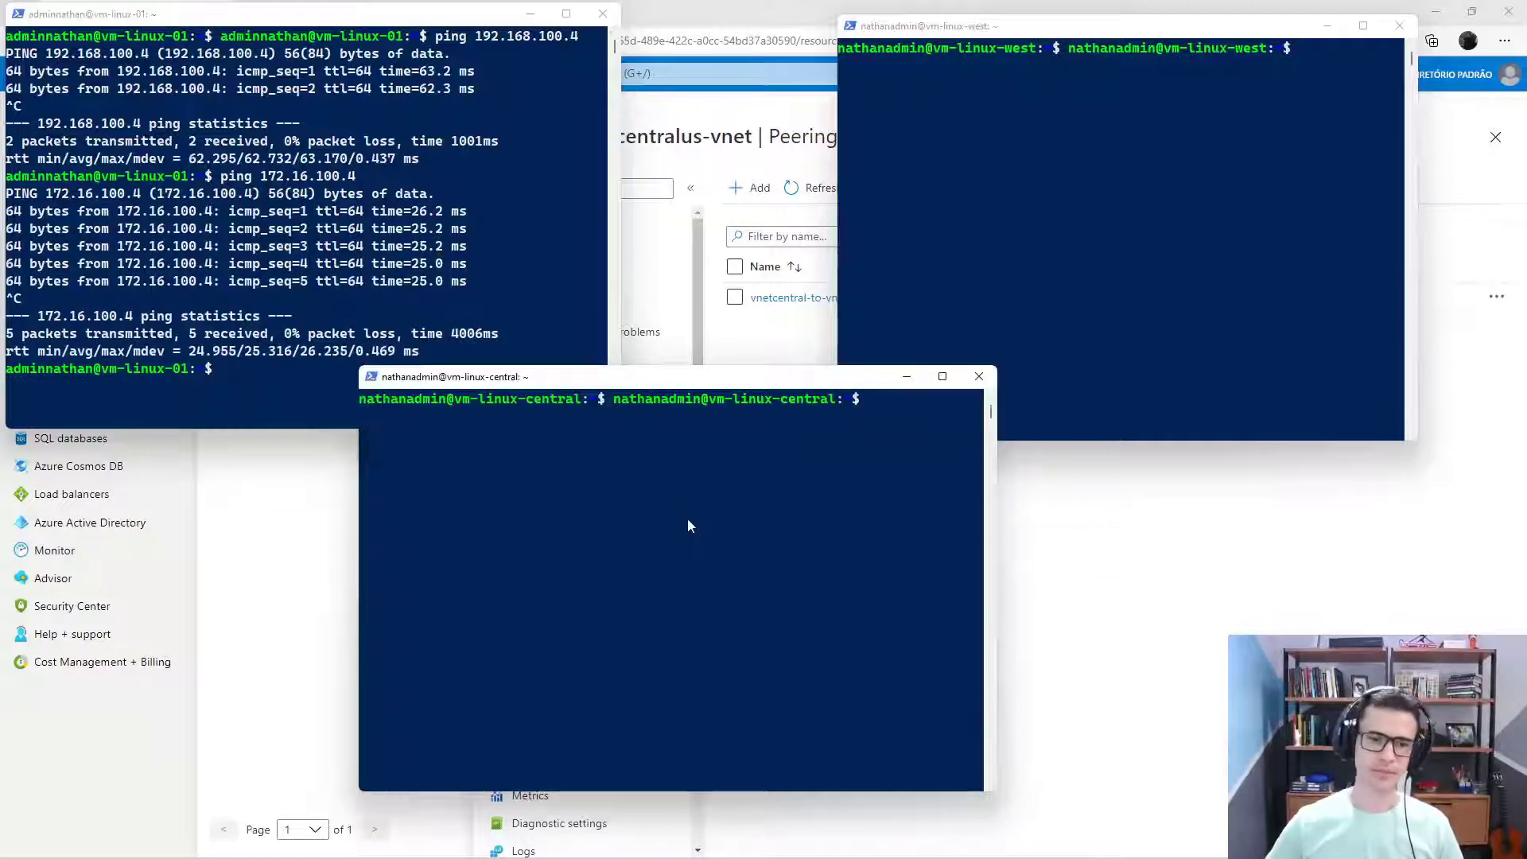
text(clear)
key(Return)
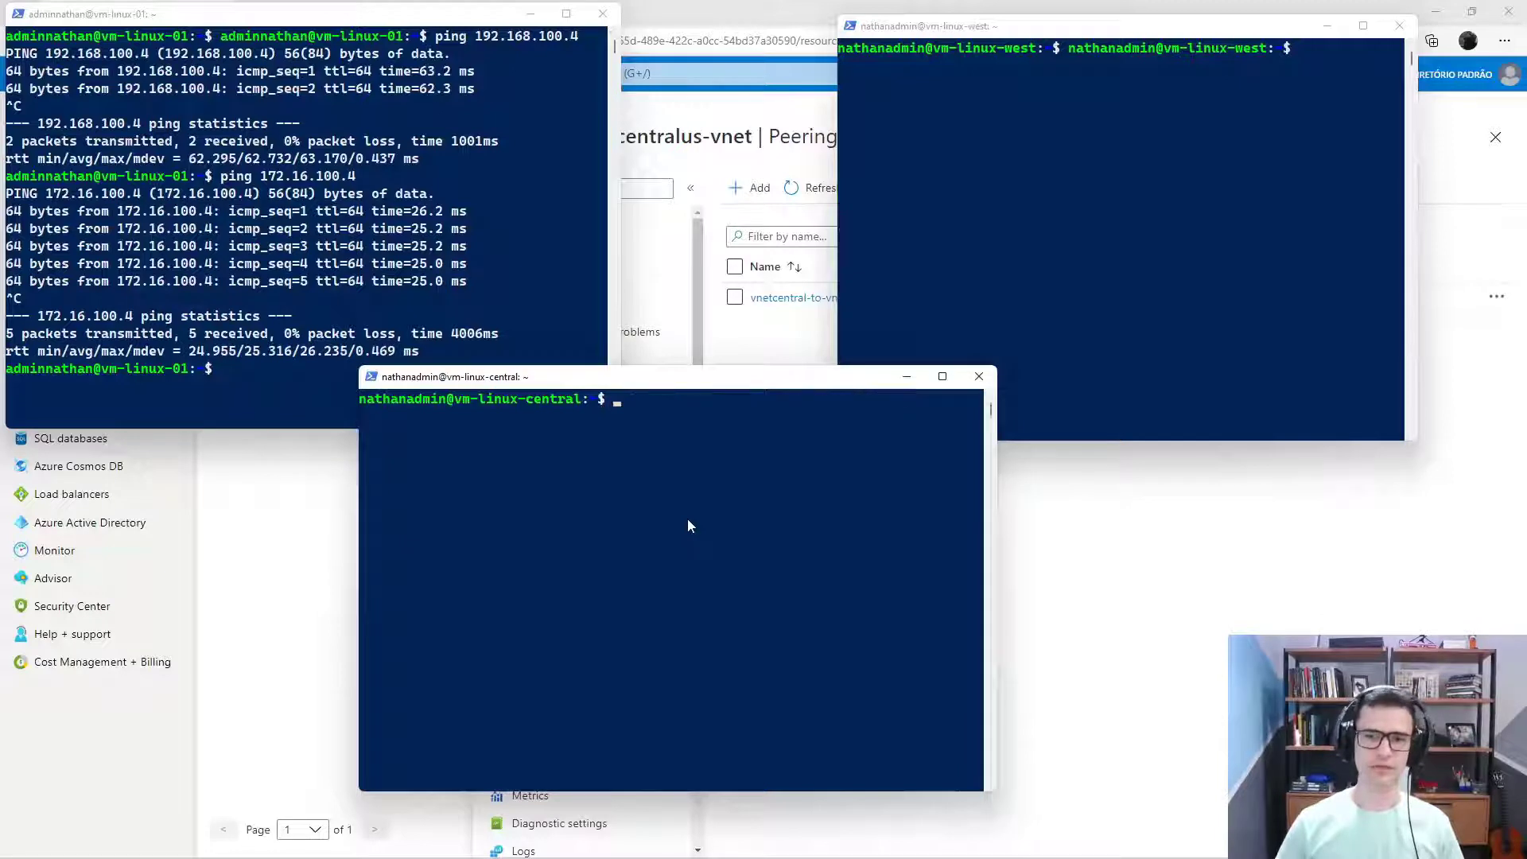
key(Return)
key(Return)
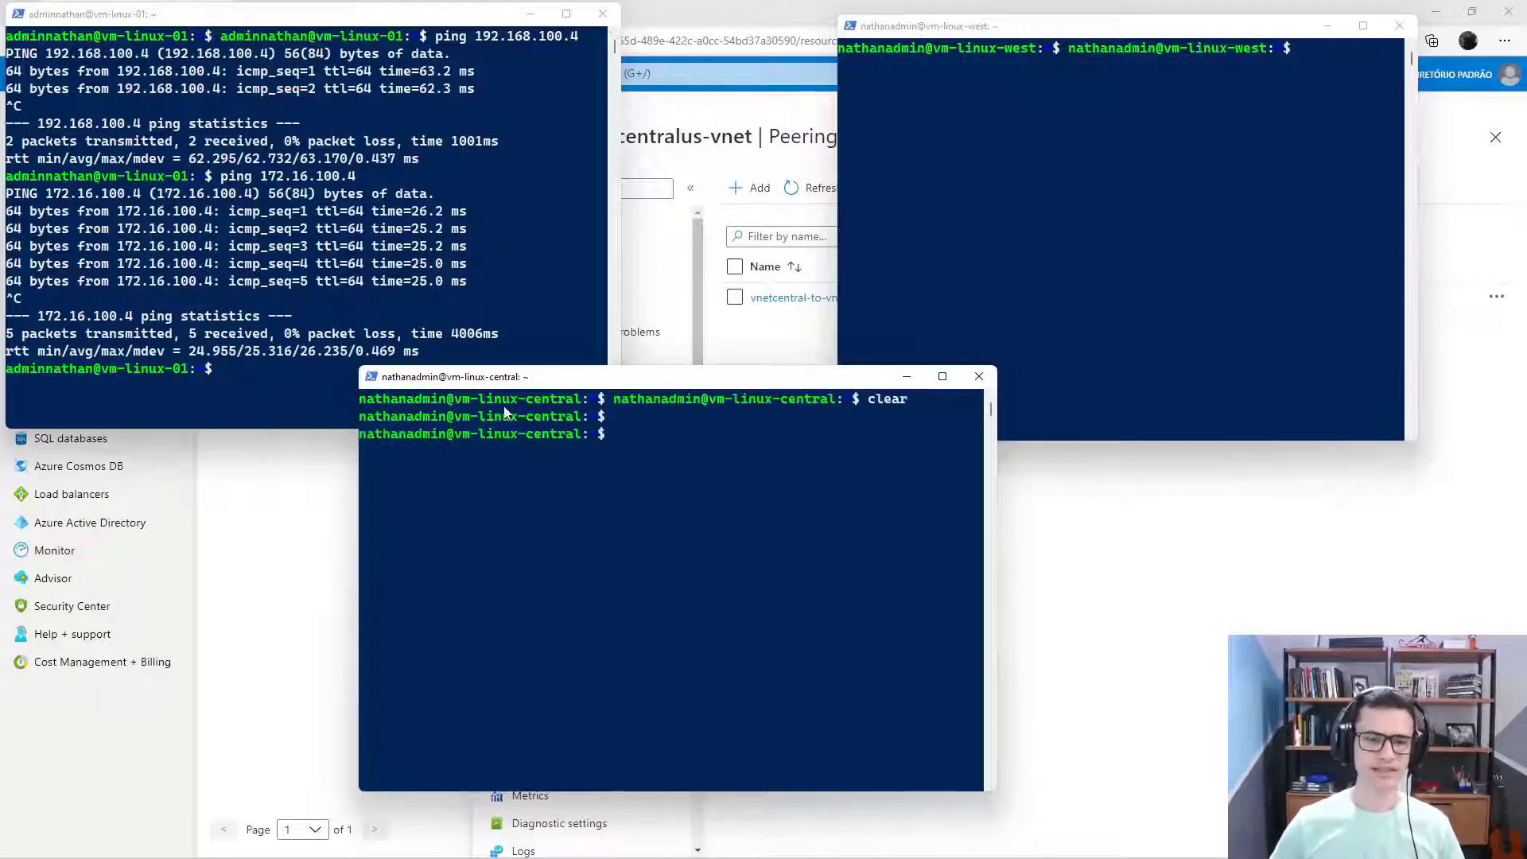
Test connectivity from vm-linux-central to the West machine by pinging 192.168.100.4
click(1062, 227)
click(761, 489)
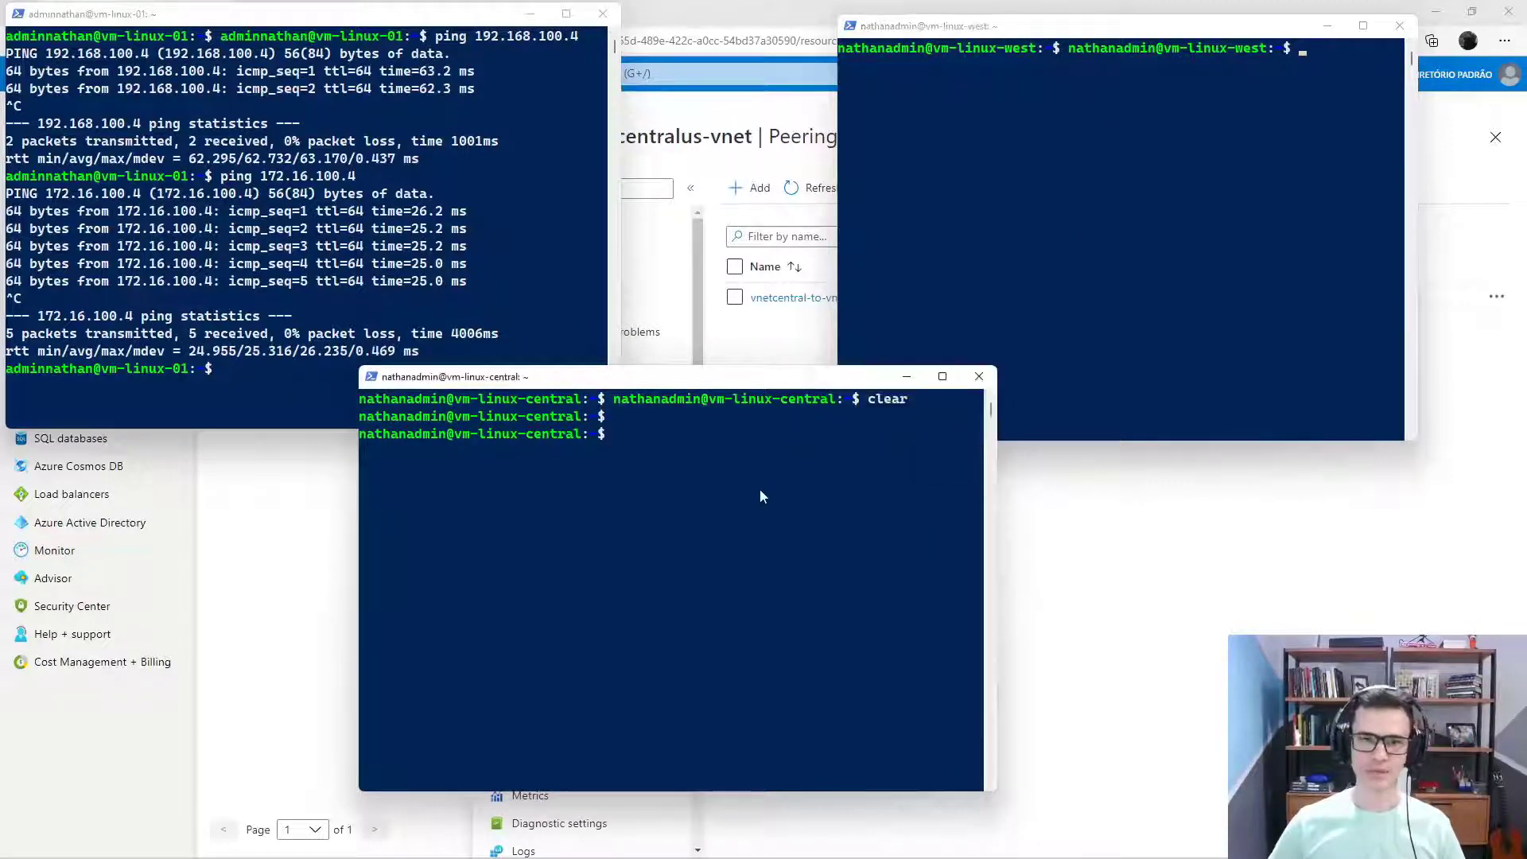
text(ping 1)
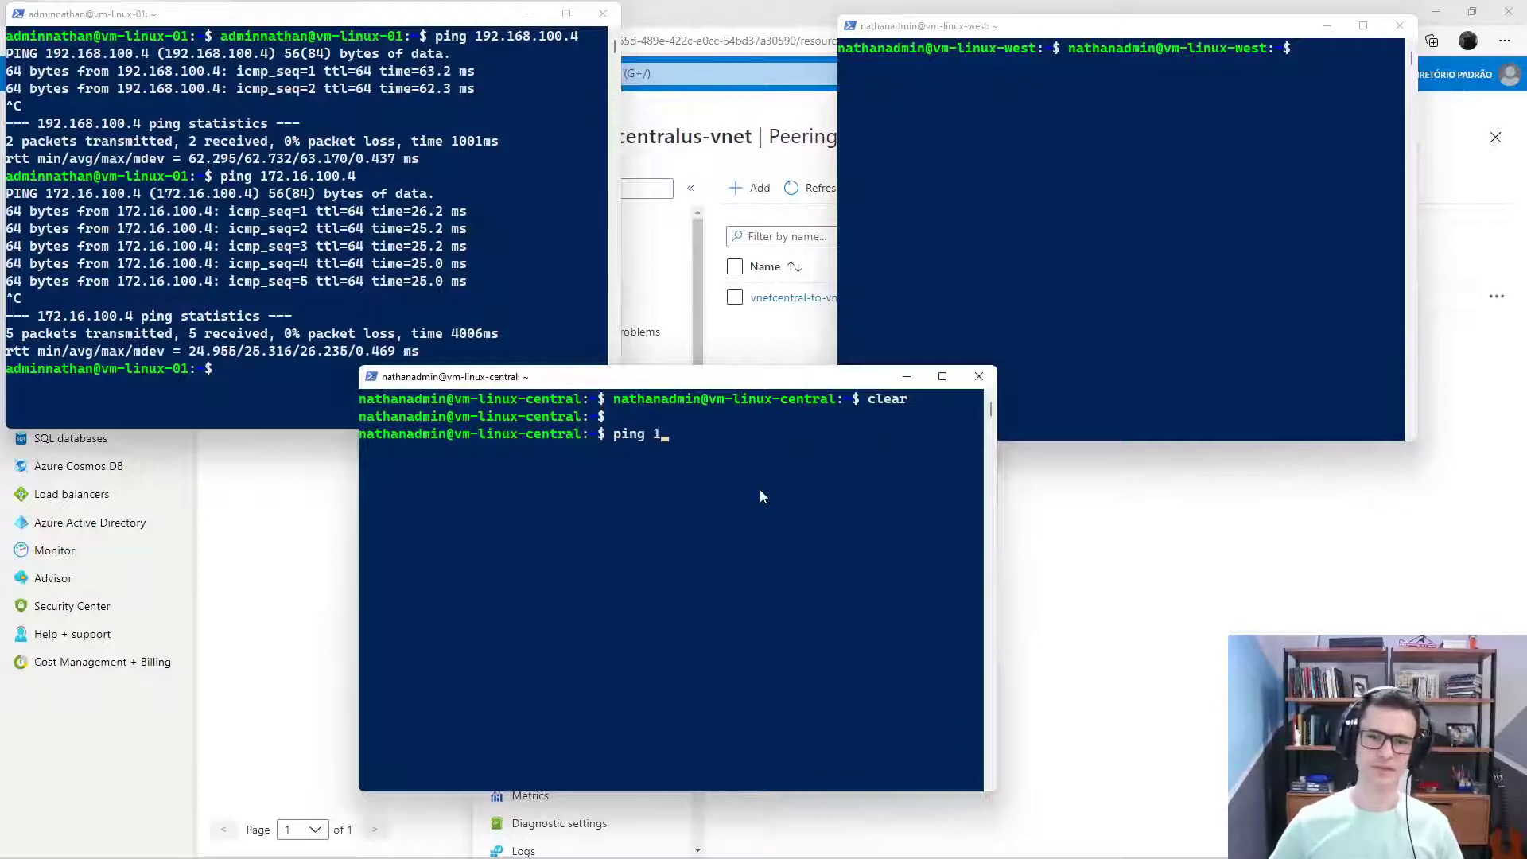
text(92.168.100.4)
key(Return)
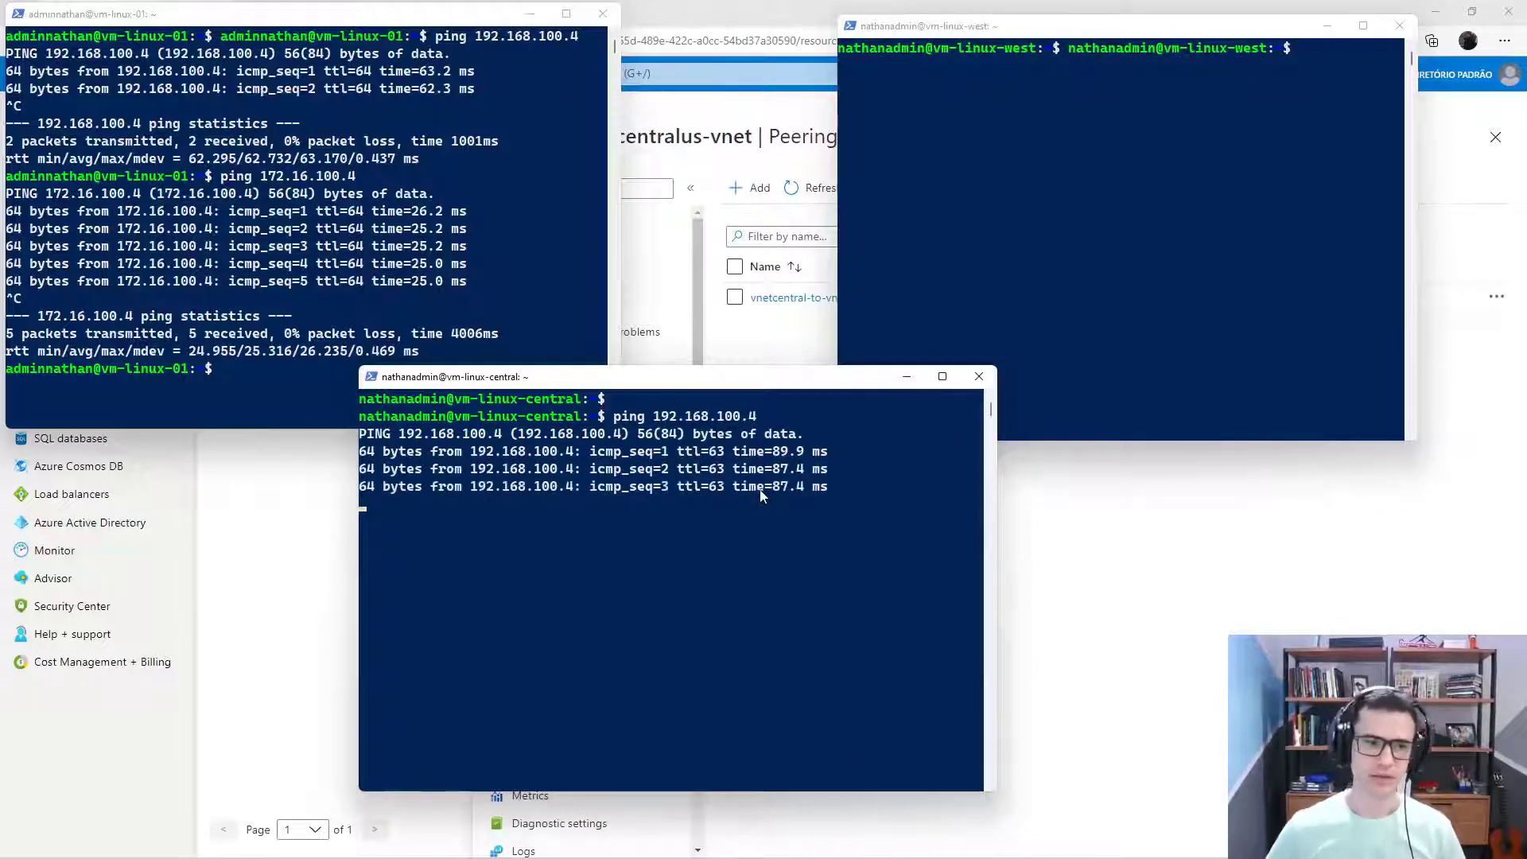
Rearrange the vm-linux-central and vm-linux-west windows so they overlap less, and pause the ping output on vm-linux-central
drag(557, 376, 570, 416)
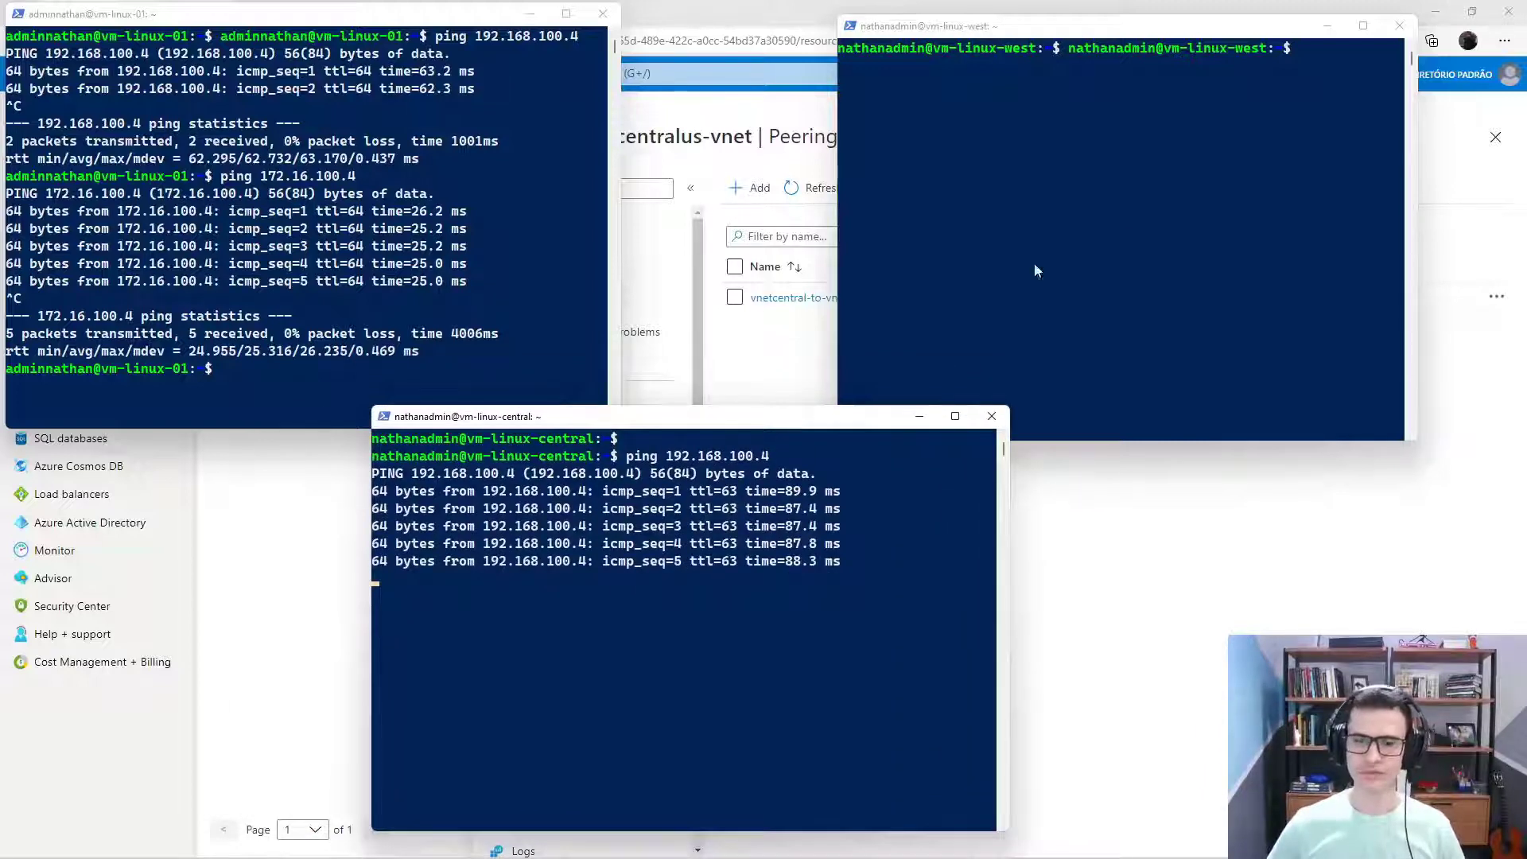
click(1200, 293)
drag(1132, 26, 1219, 19)
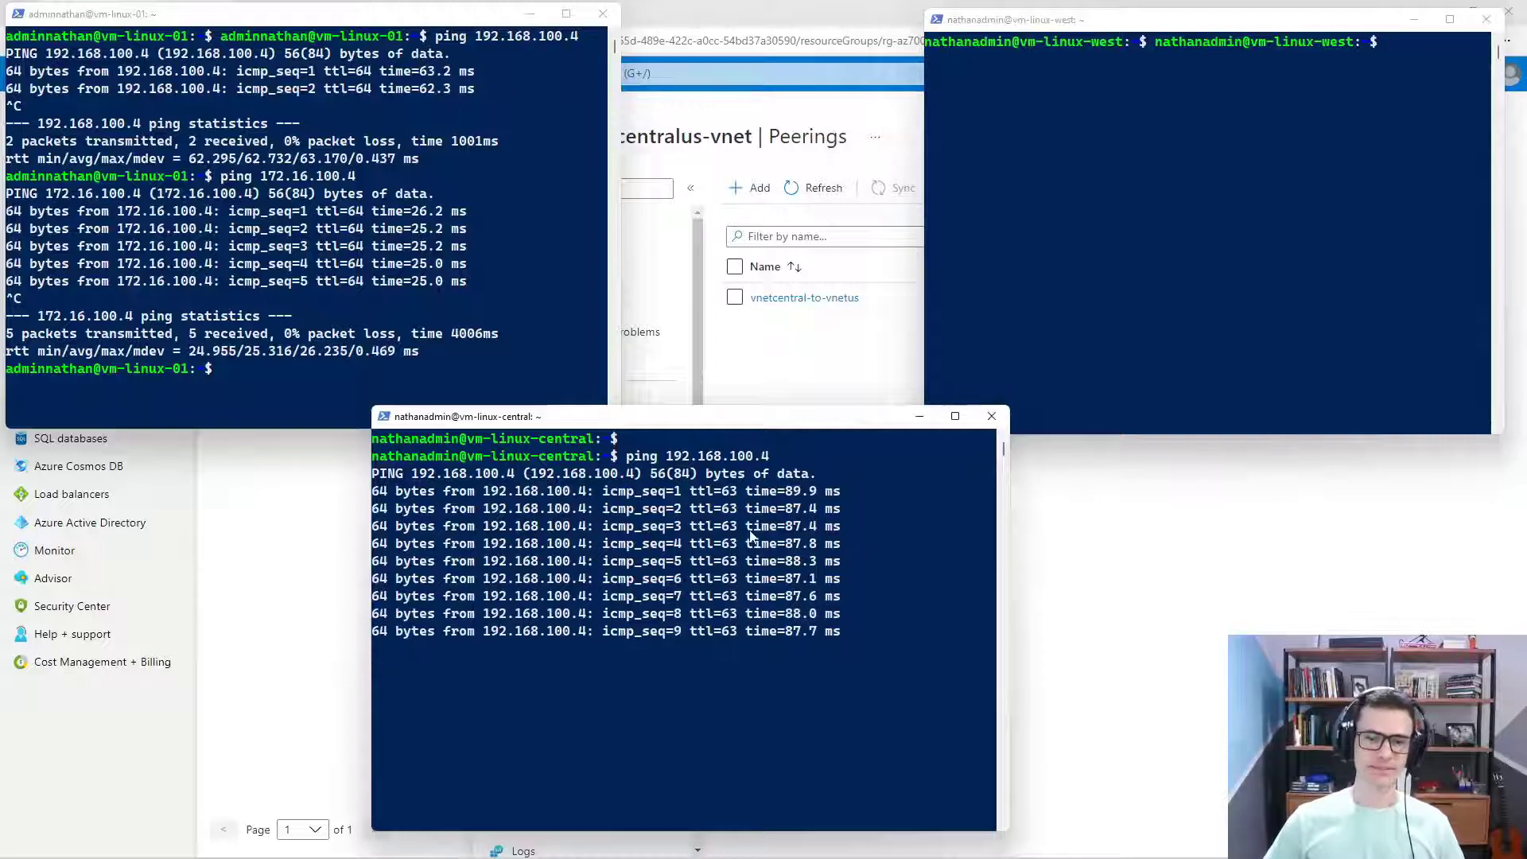
click(694, 614)
click(719, 571)
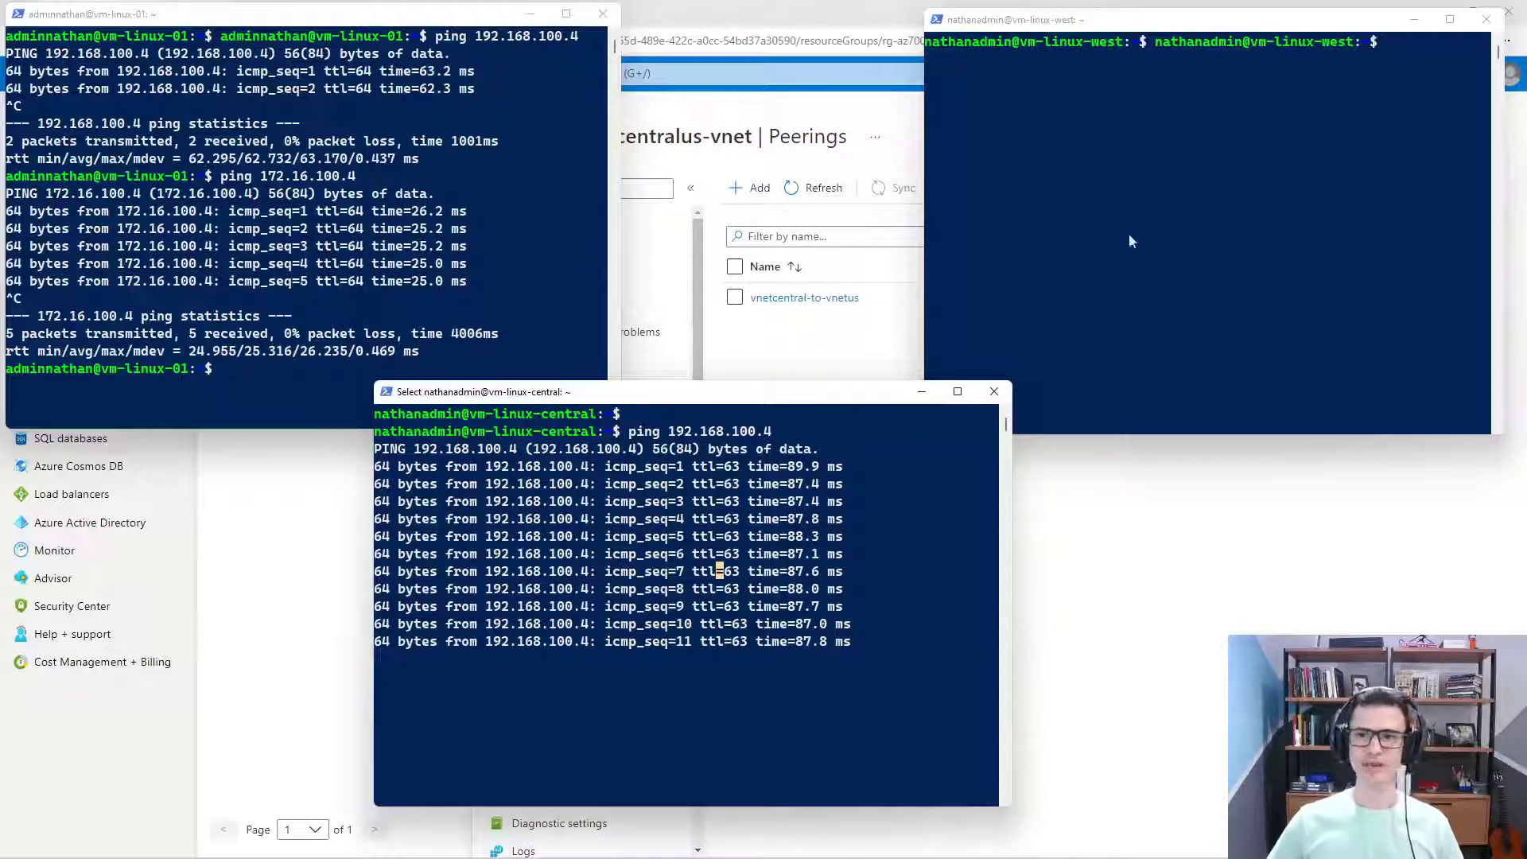
Test connectivity from vm-linux-west to the Central machine by pinging 172.16.100.4, and stop the ping
click(1155, 203)
text(ping 172.)
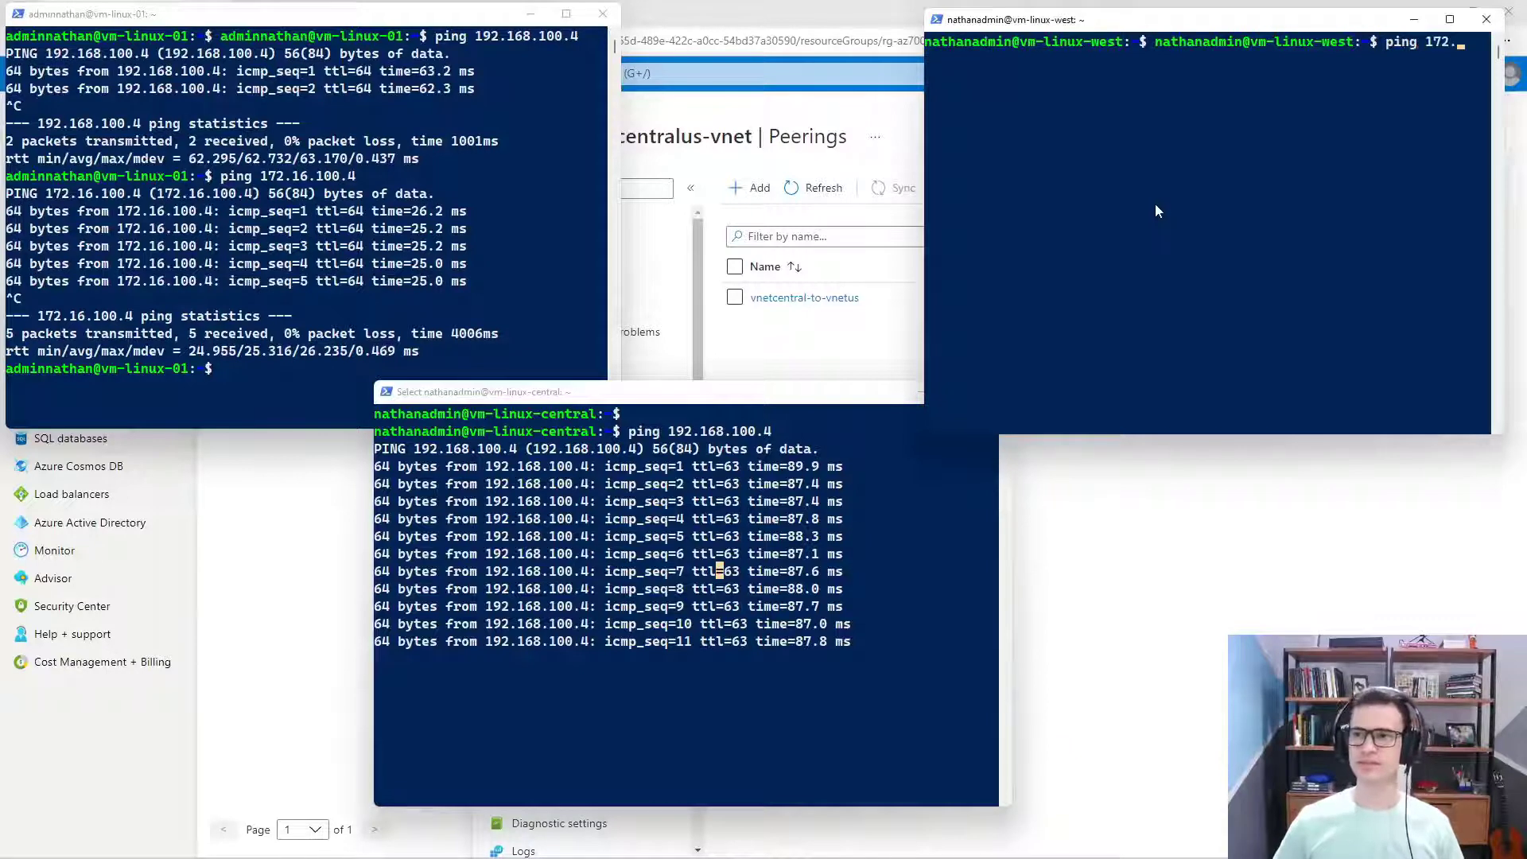
text(16.100.4)
key(Return)
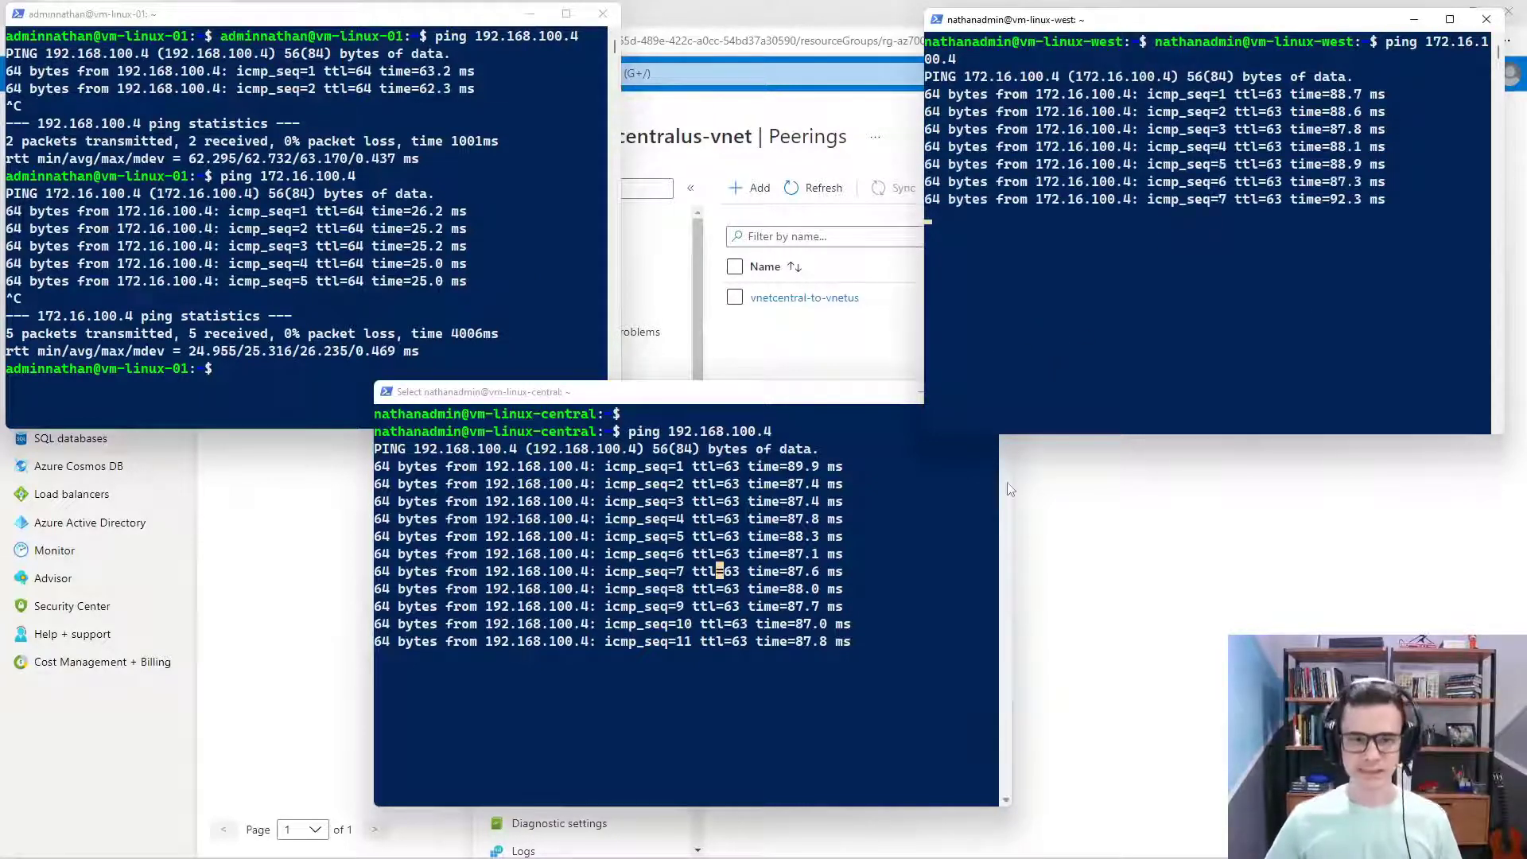
click(1120, 301)
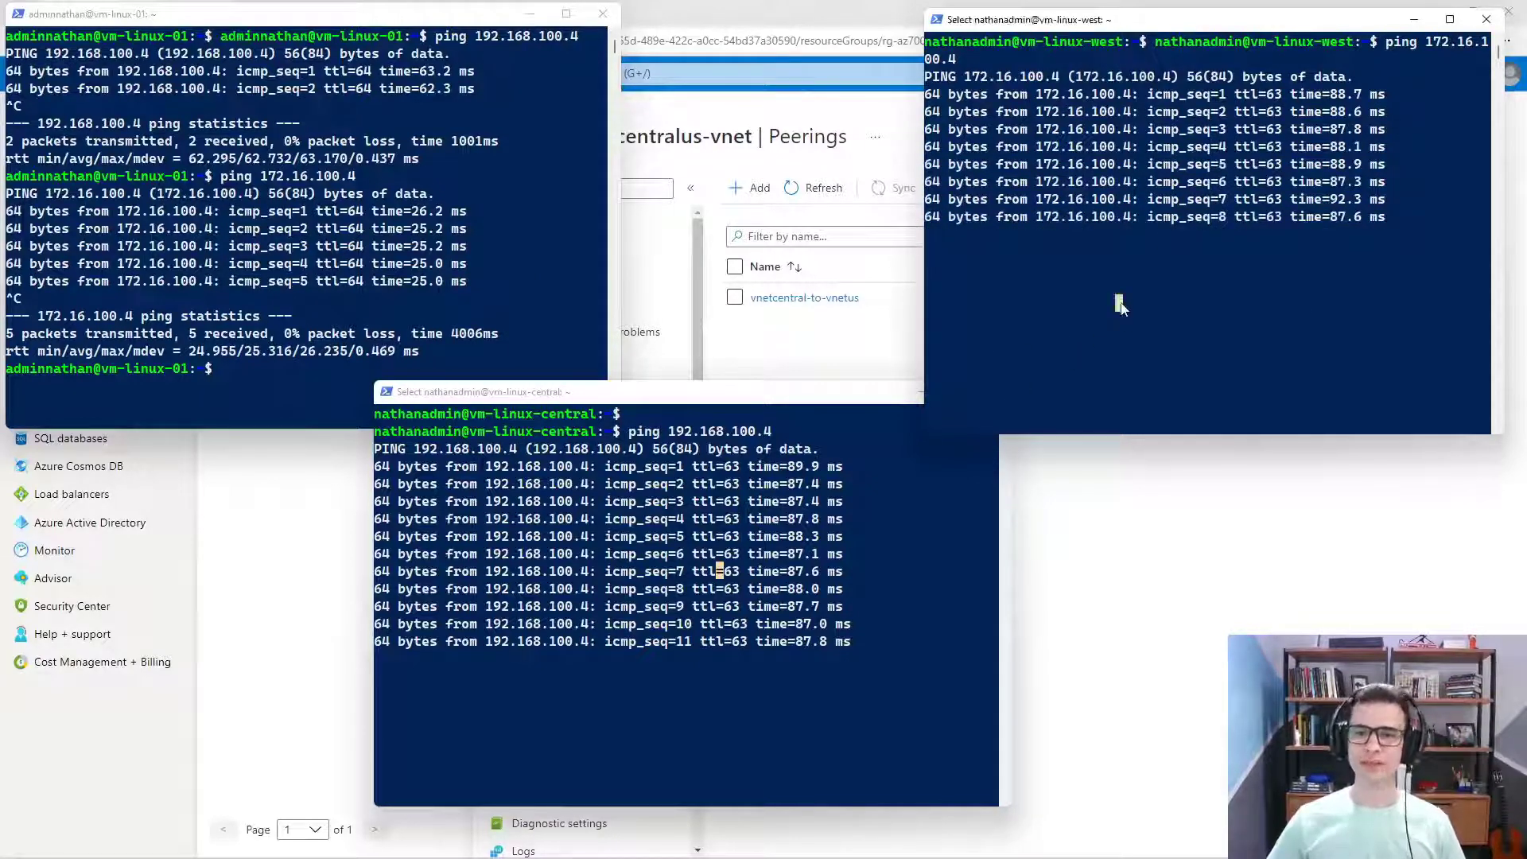
key(ctrl+c)
Try to trace the route from vm-linux-west to 172.16.100.4 with traceroute
text(tracertoue)
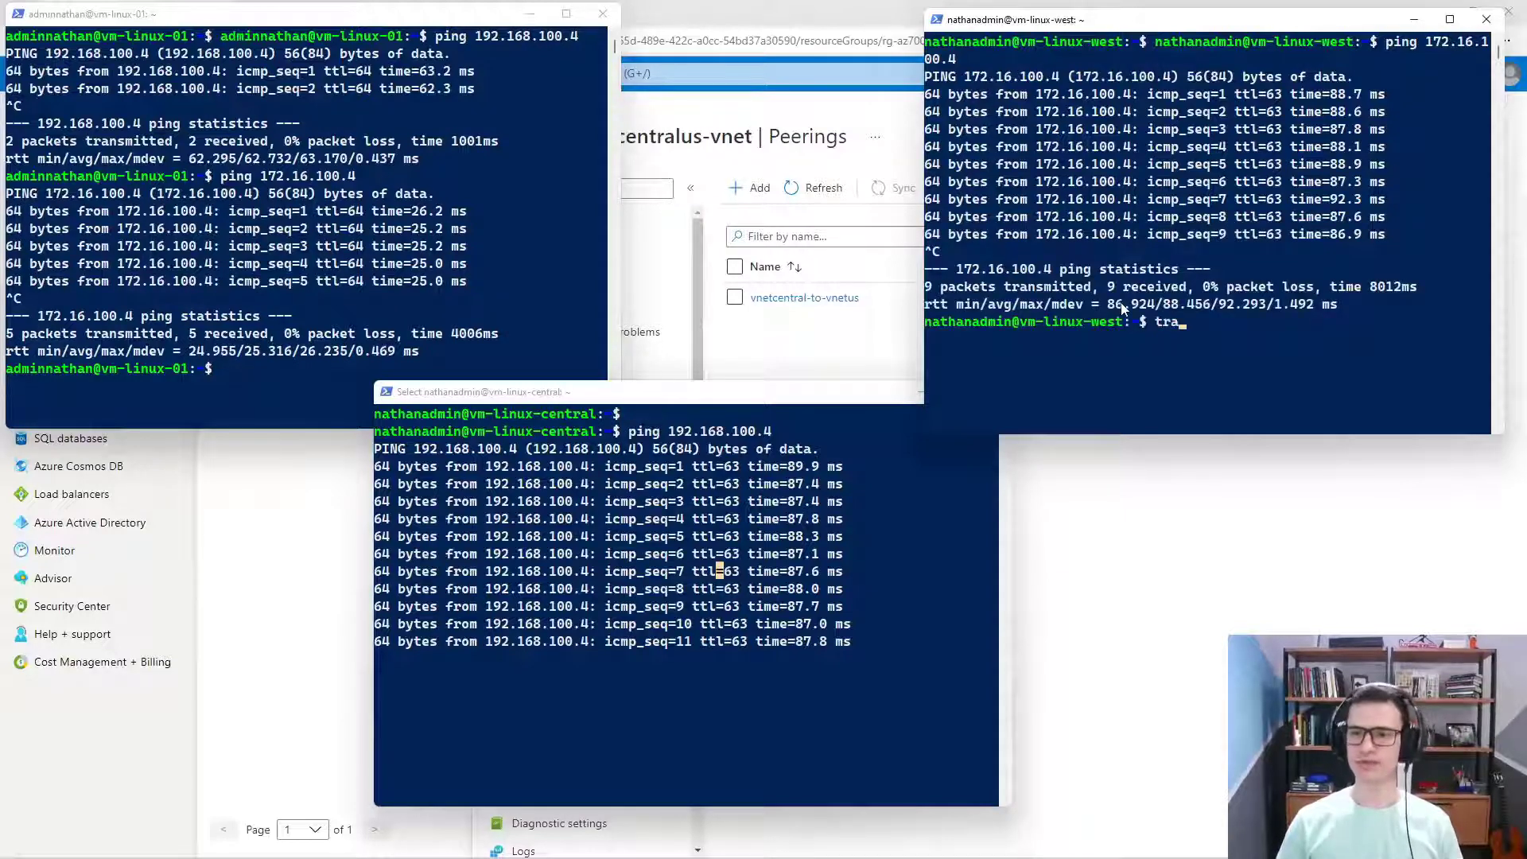
key(BackSpace)
key(BackSpace)
text(oute 172.16.100.4)
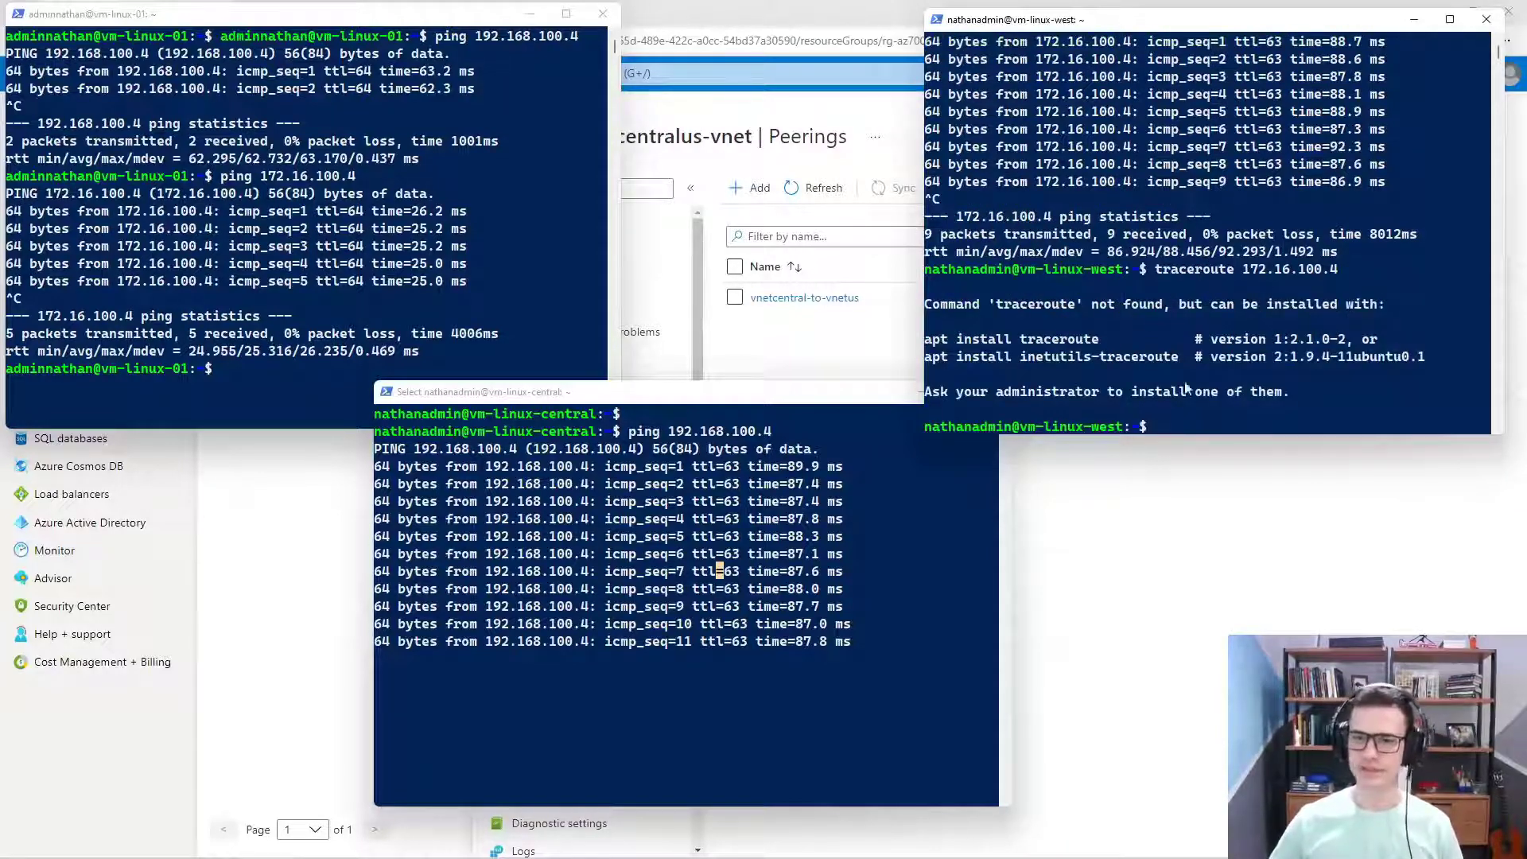
Run sudo apt-get install without a package name on vm-linux-west and enter the administrator's sudo password
text(apt-get install)
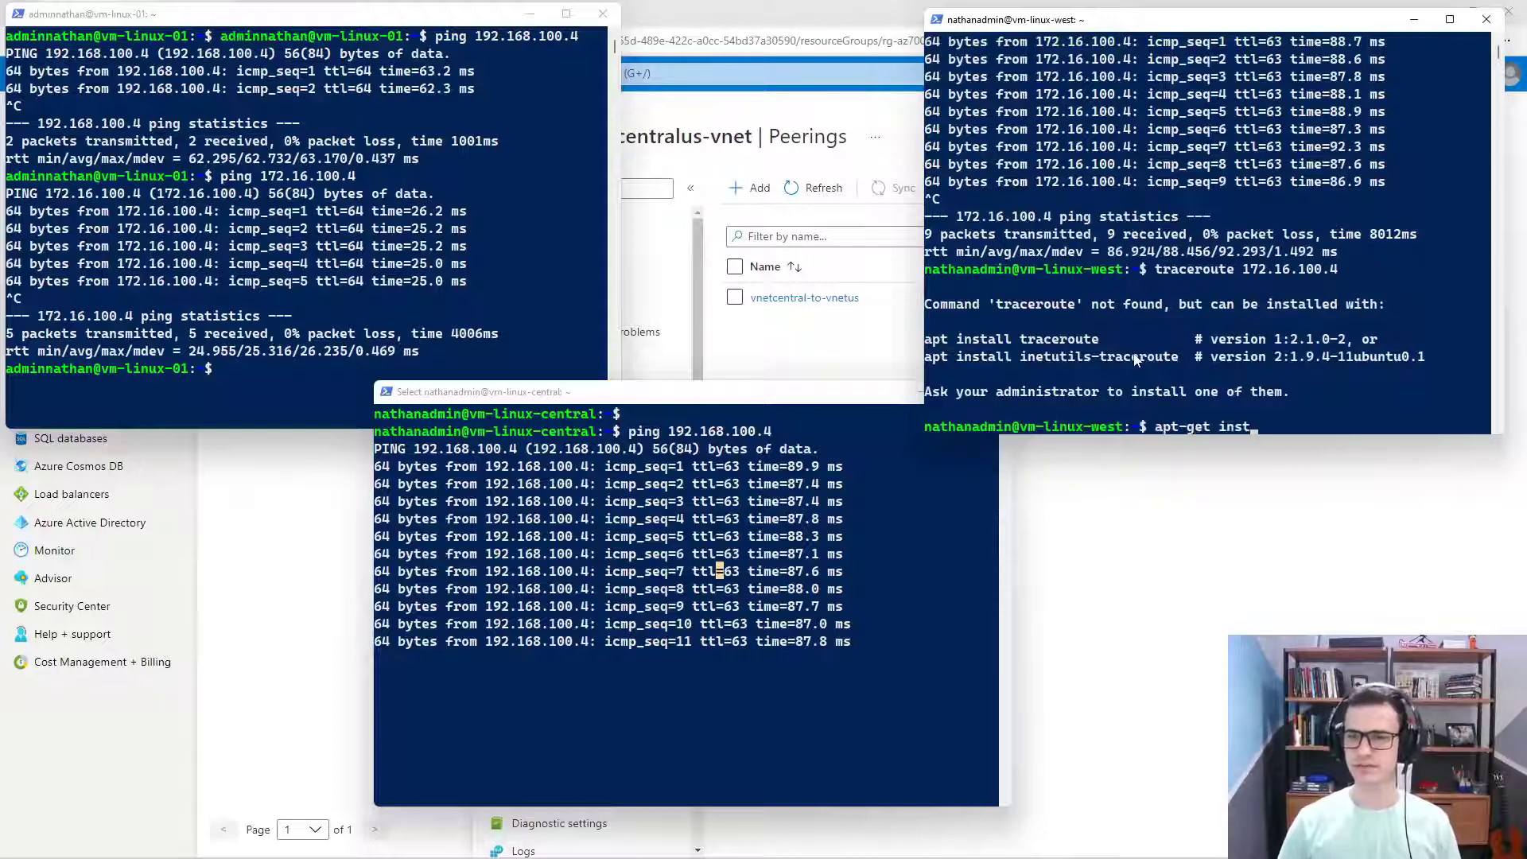
key(Home)
text(sudo)
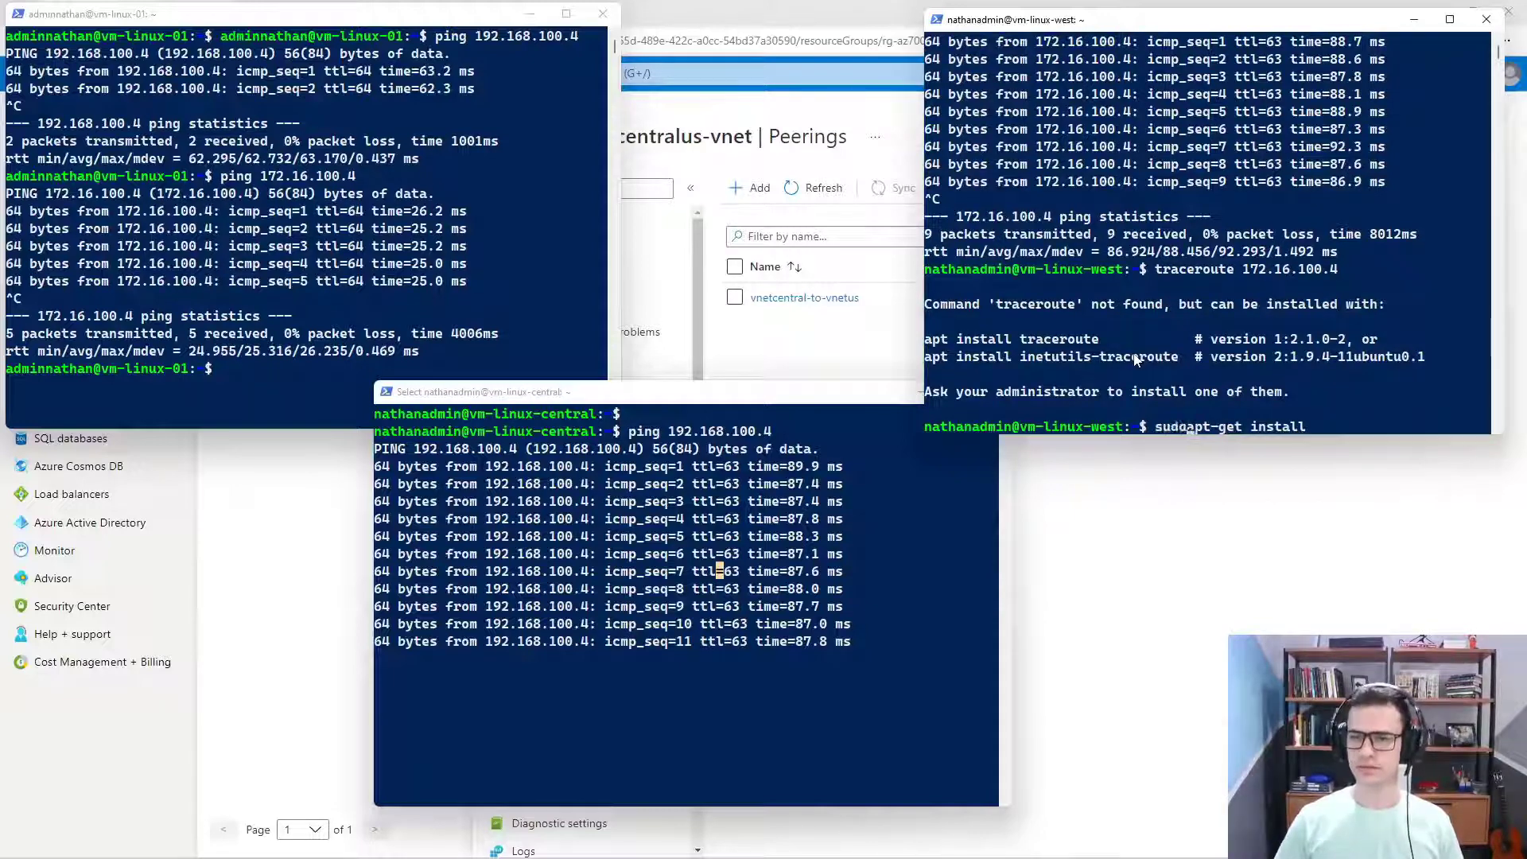
key(Return)
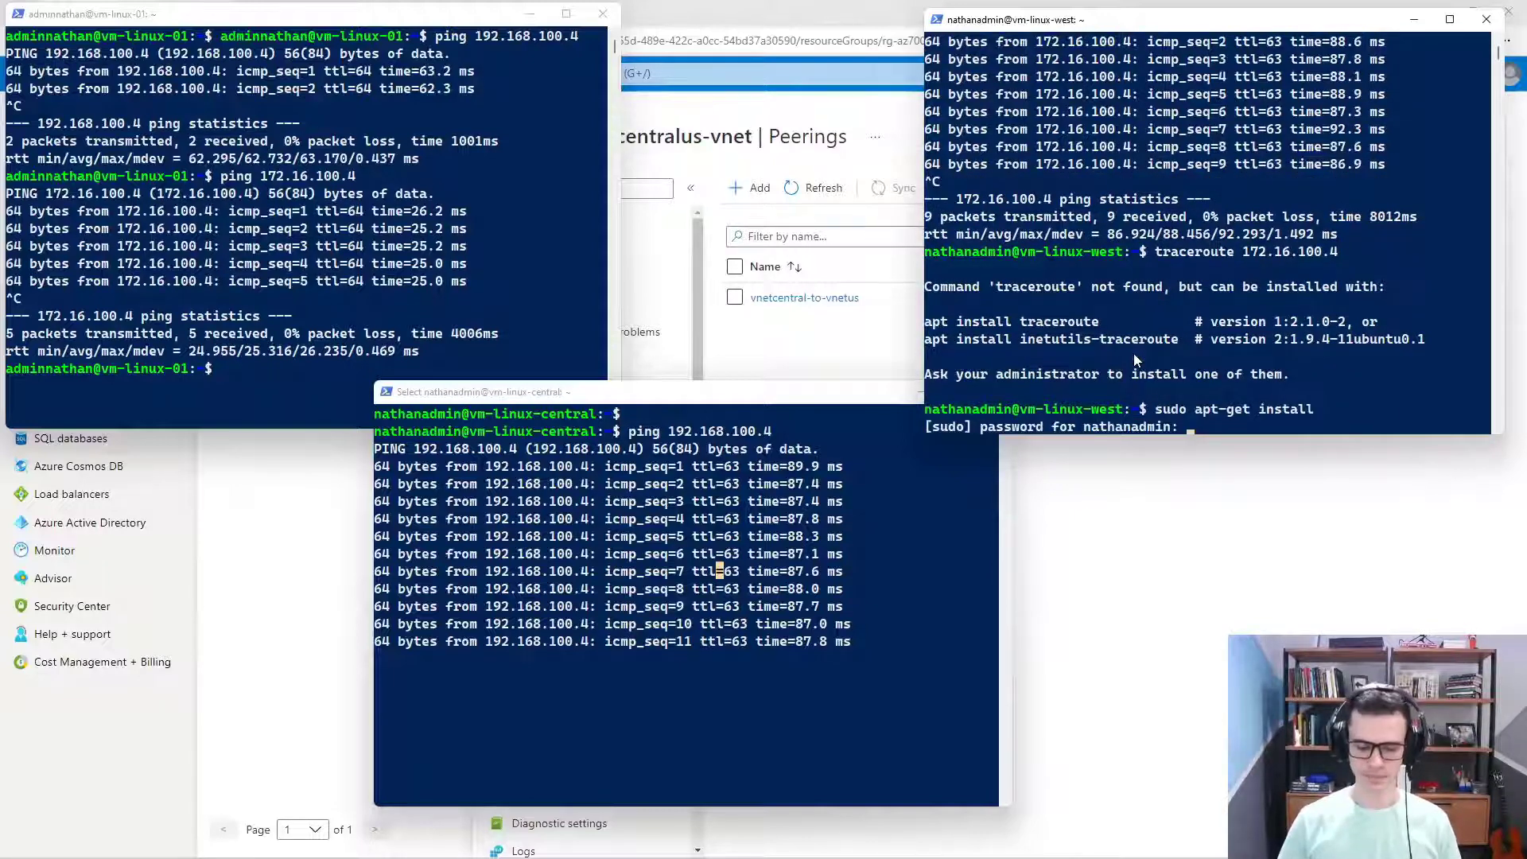
key(Return)
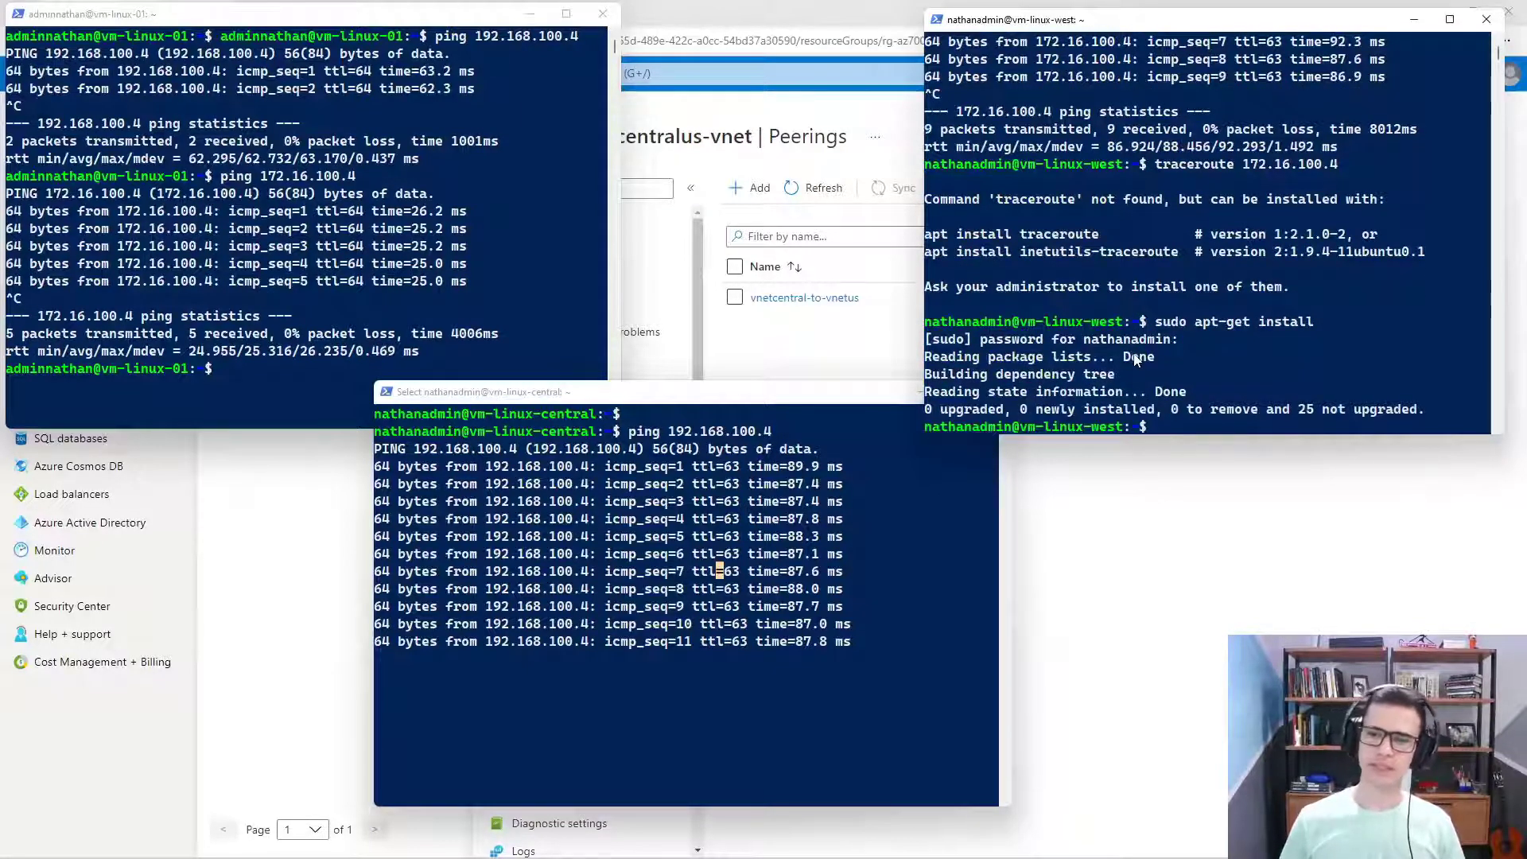
Refresh the package lists on vm-linux-west with sudo apt-get update
key(Up)
key(BackSpace)
key(BackSpace)
key(BackSpace)
key(BackSpace)
key(BackSpace)
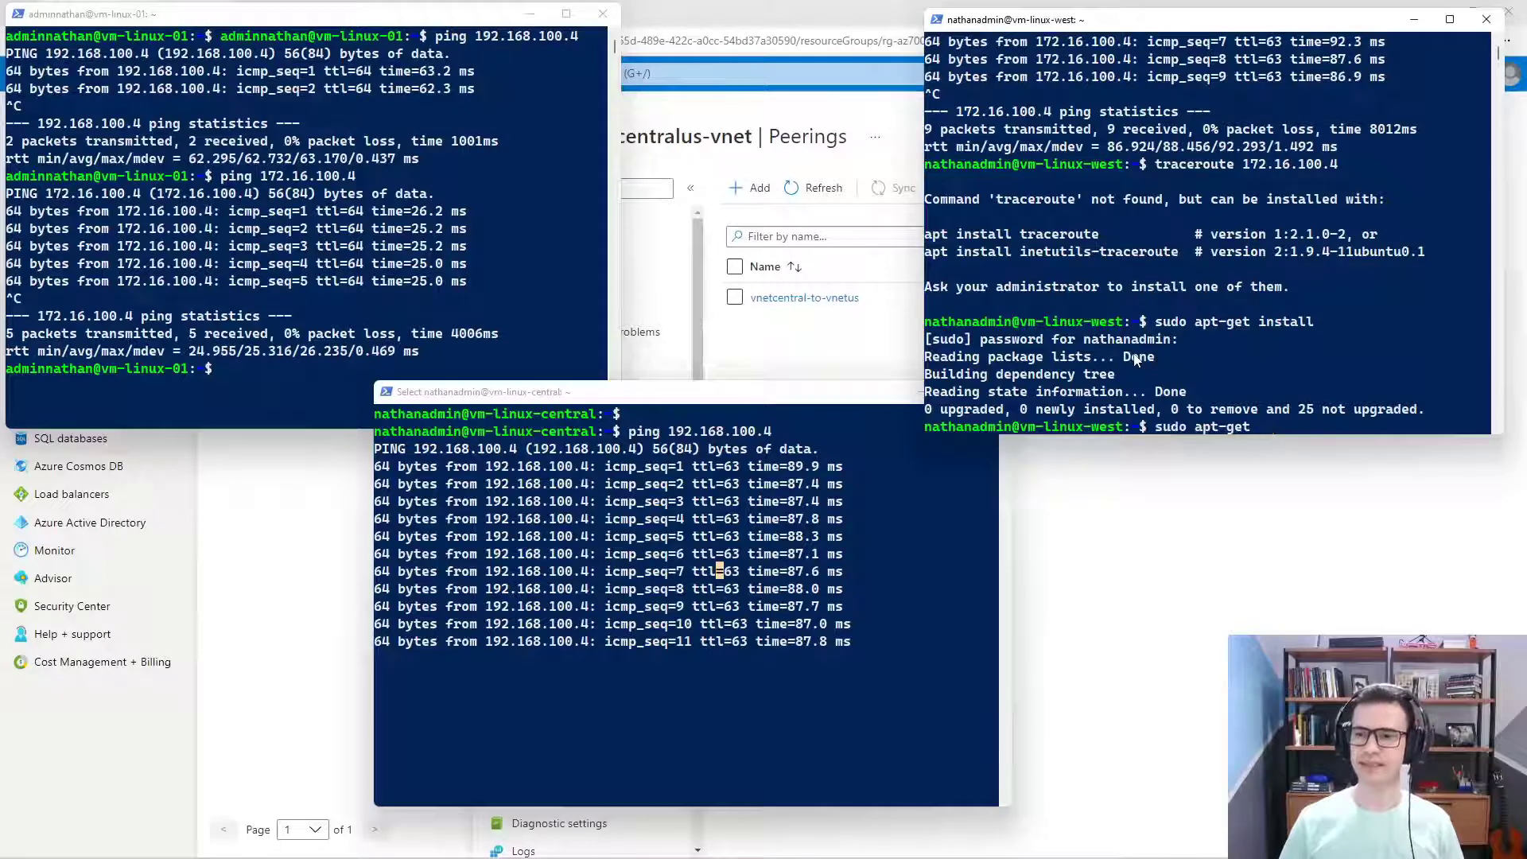
text(update)
key(Return)
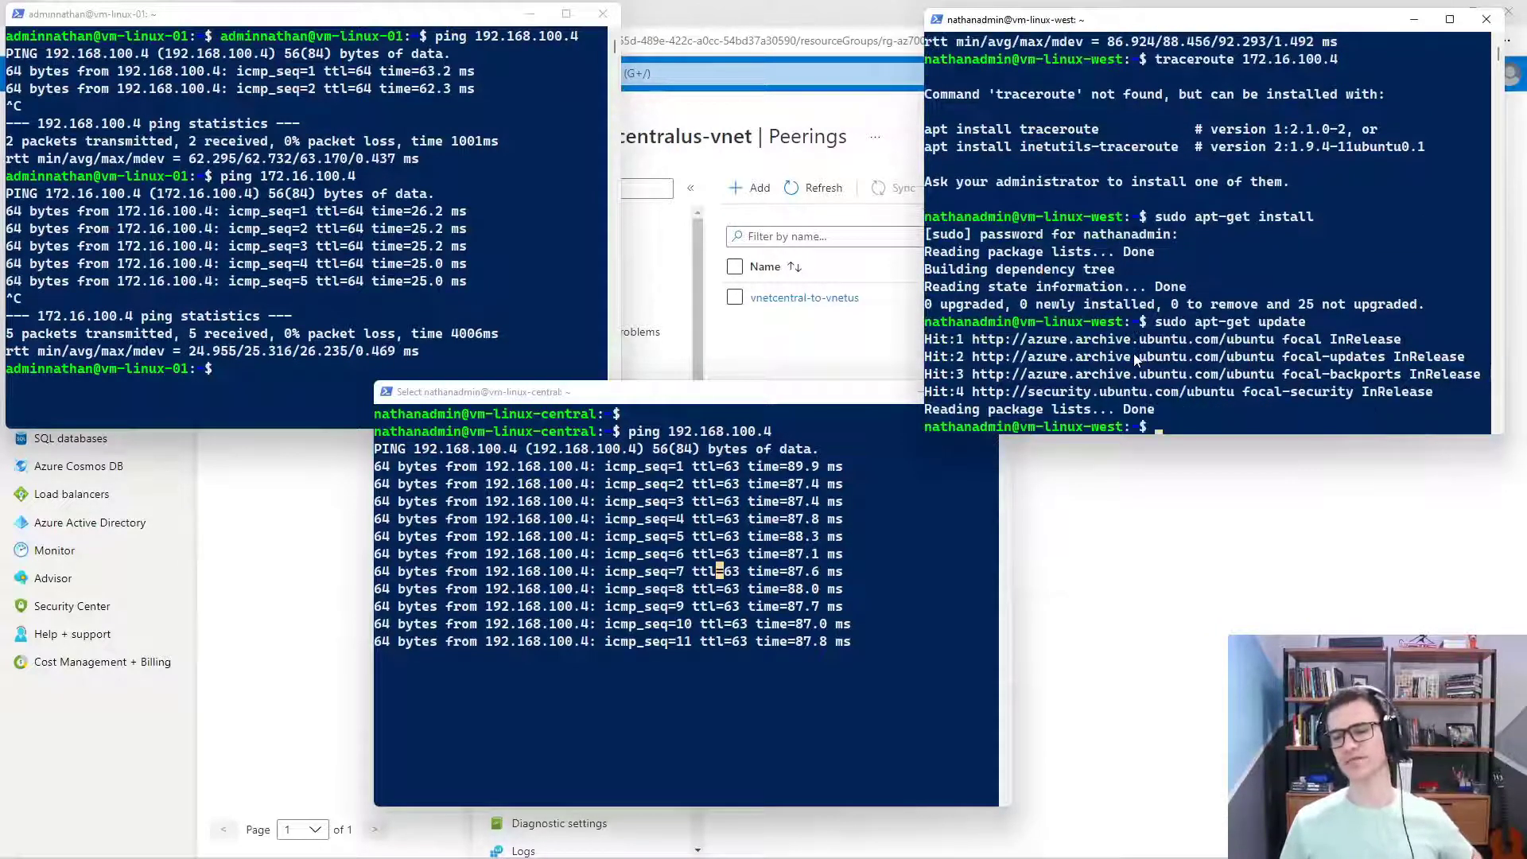
Install the traceroute package on vm-linux-west with sudo apt-get install traceroute
key(Up)
key(BackSpace)
key(BackSpace)
key(BackSpace)
key(BackSpace)
key(BackSpace)
key(BackSpace)
text(install traceroute)
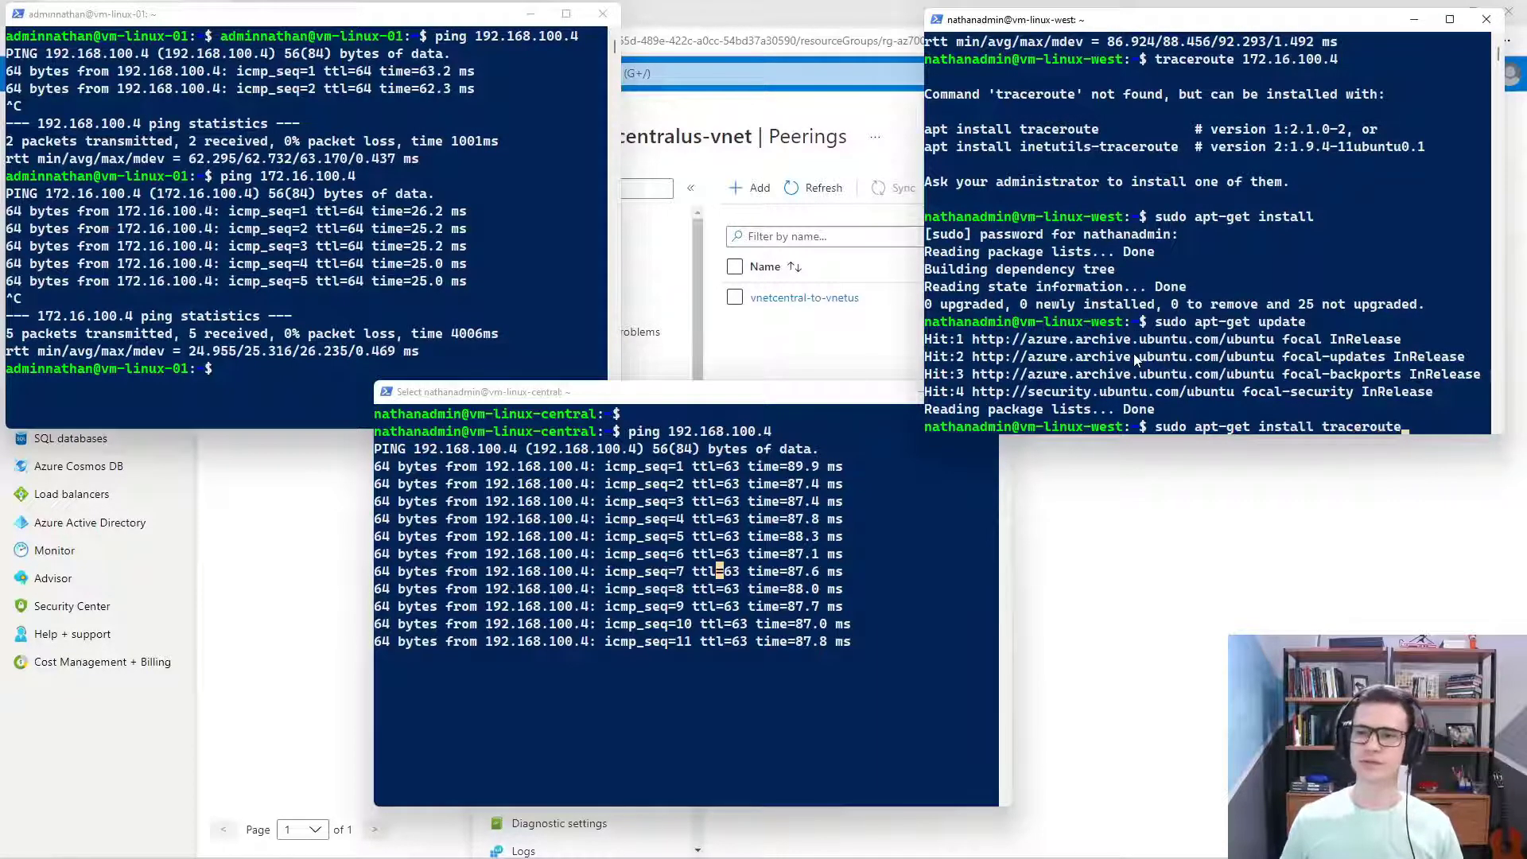
key(Return)
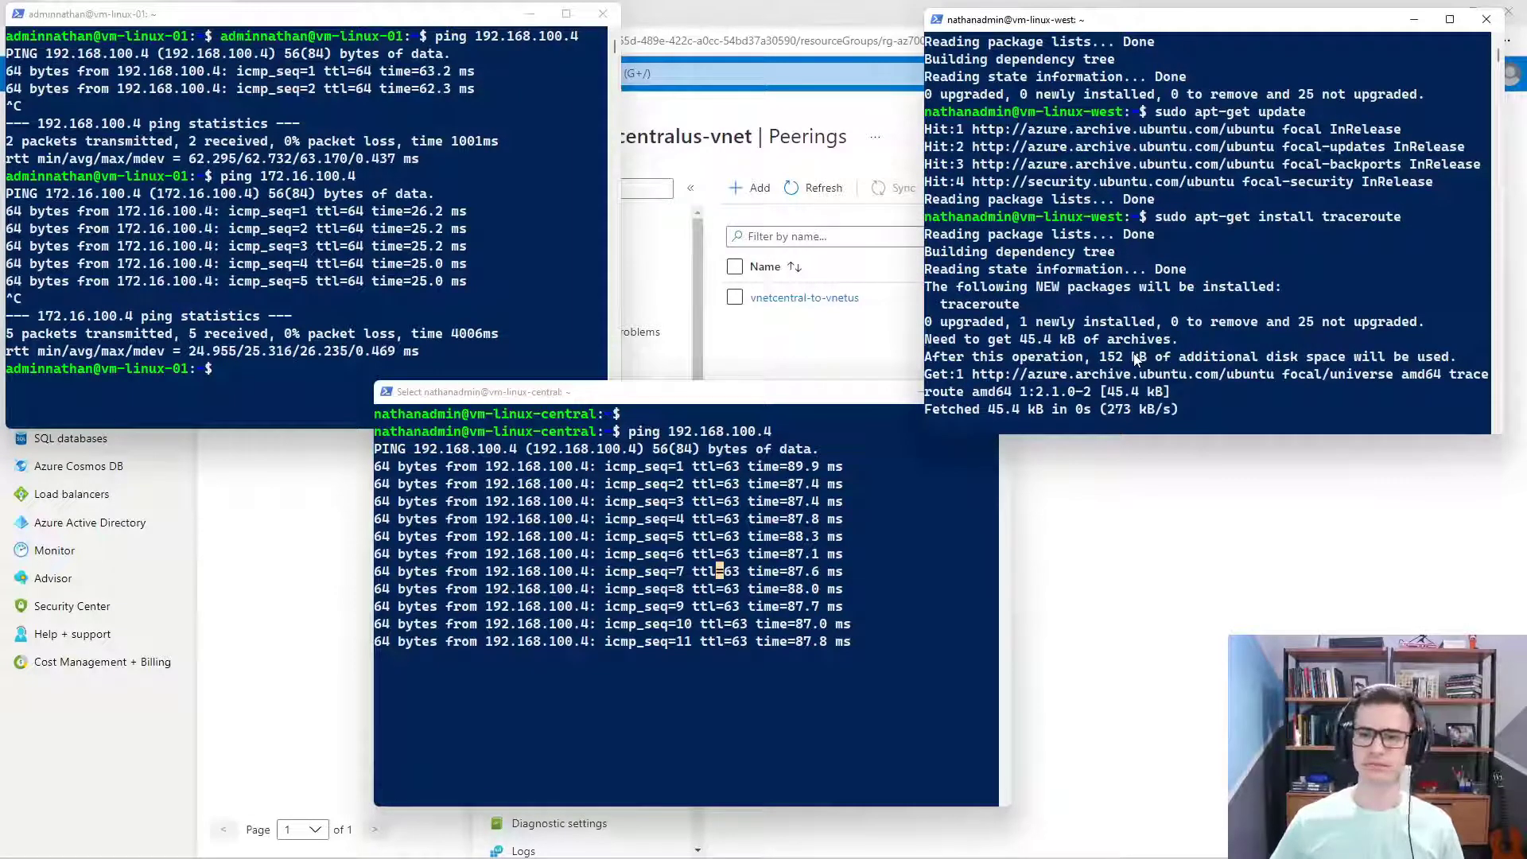
Stop the running ping on vm-linux-central and clear its terminal
click(857, 677)
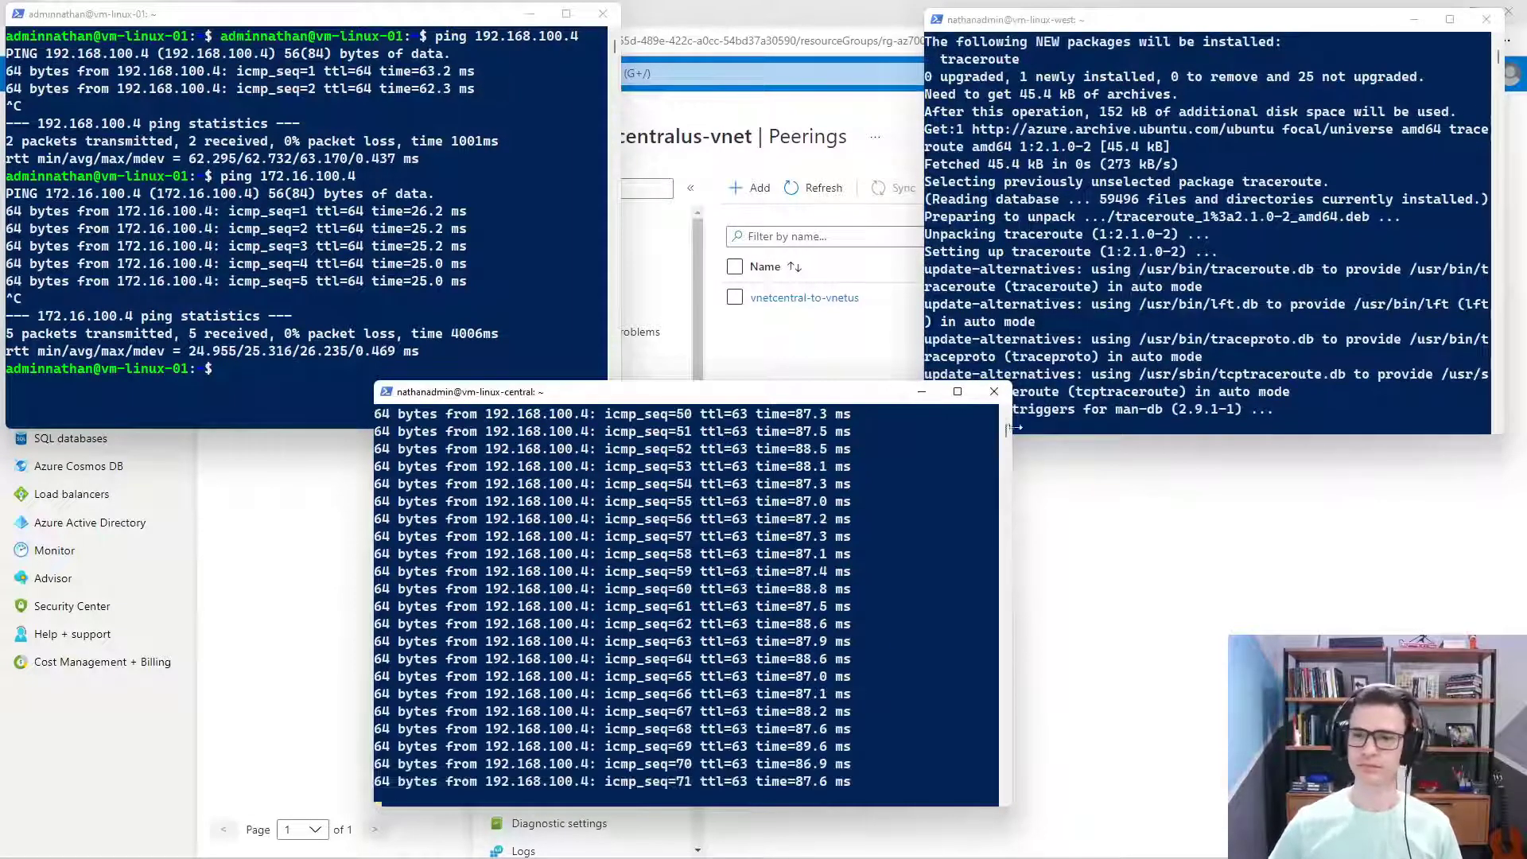
click(1115, 327)
click(253, 270)
key(Return)
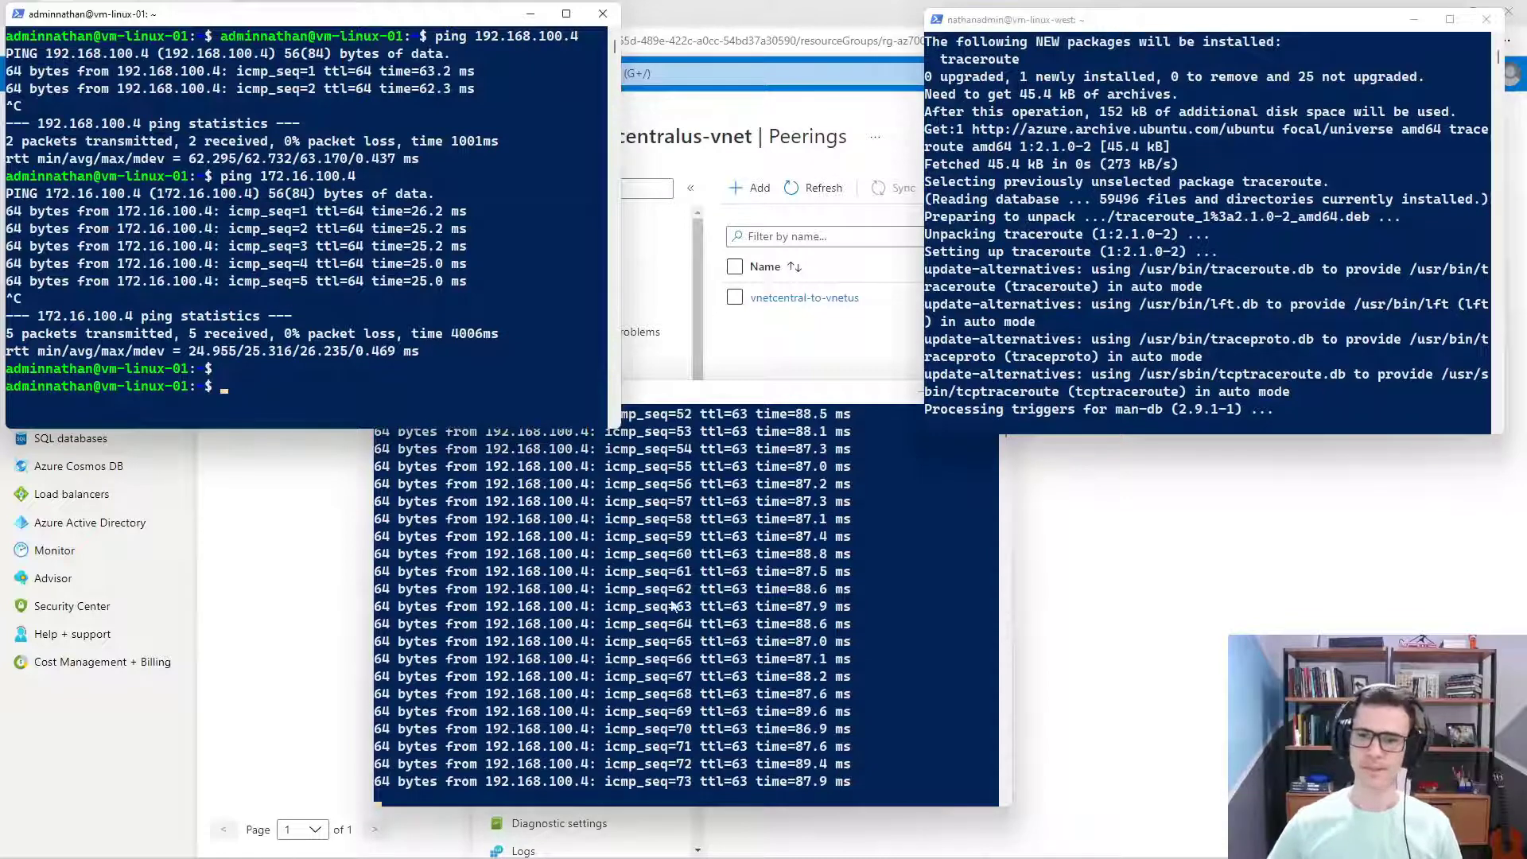
click(611, 554)
key(ctrl+c)
key(ctrl+c)
text(clear)
key(Return)
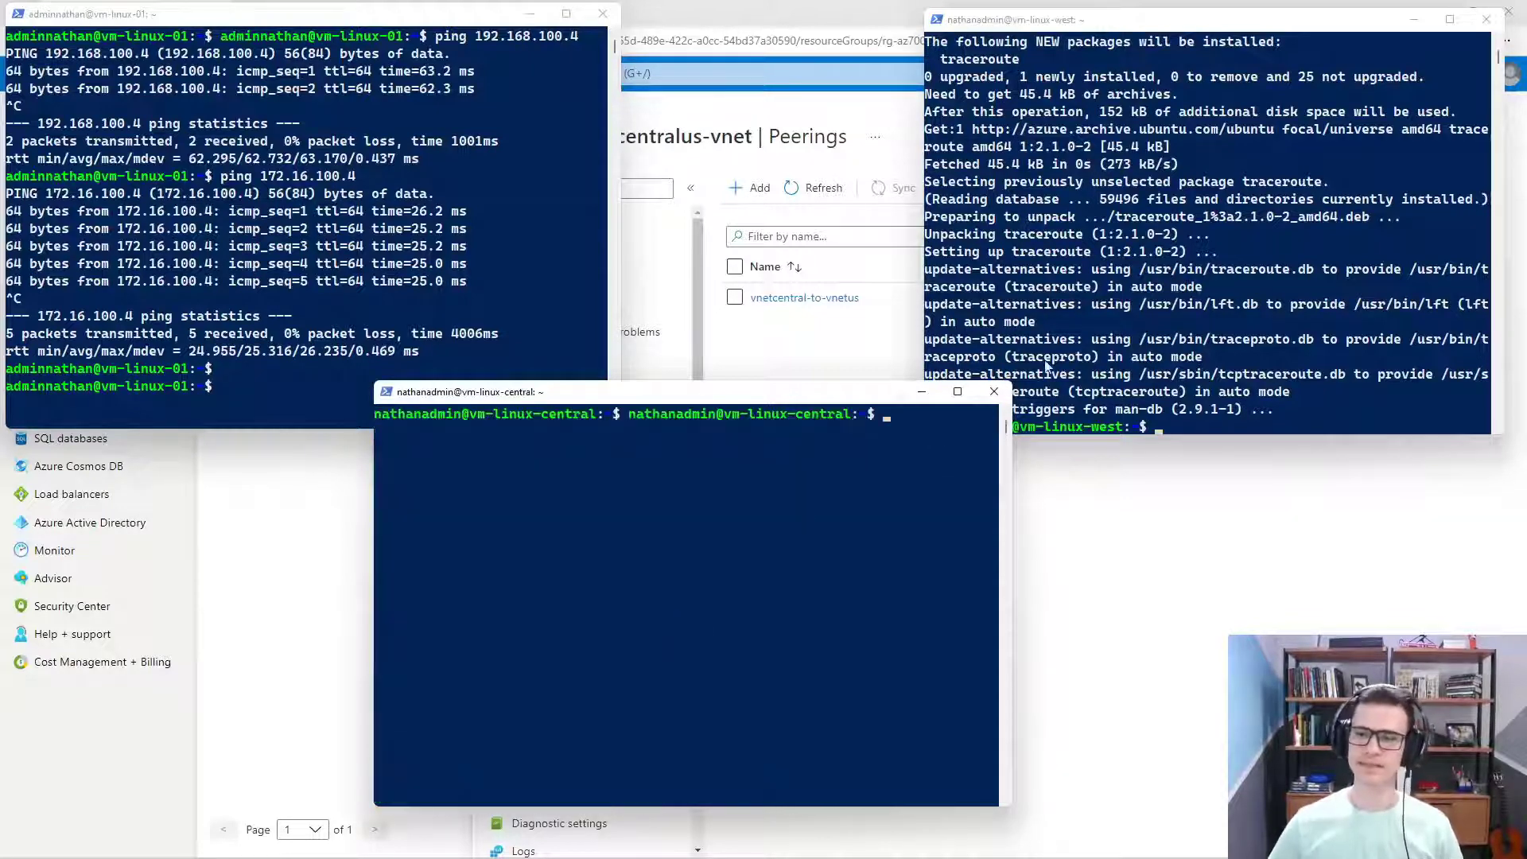
Run traceroute 172.16.100.4 on vm-linux-west to trace the path to the Central machine
click(1110, 318)
text(sudo apt-get install)
key(Up)
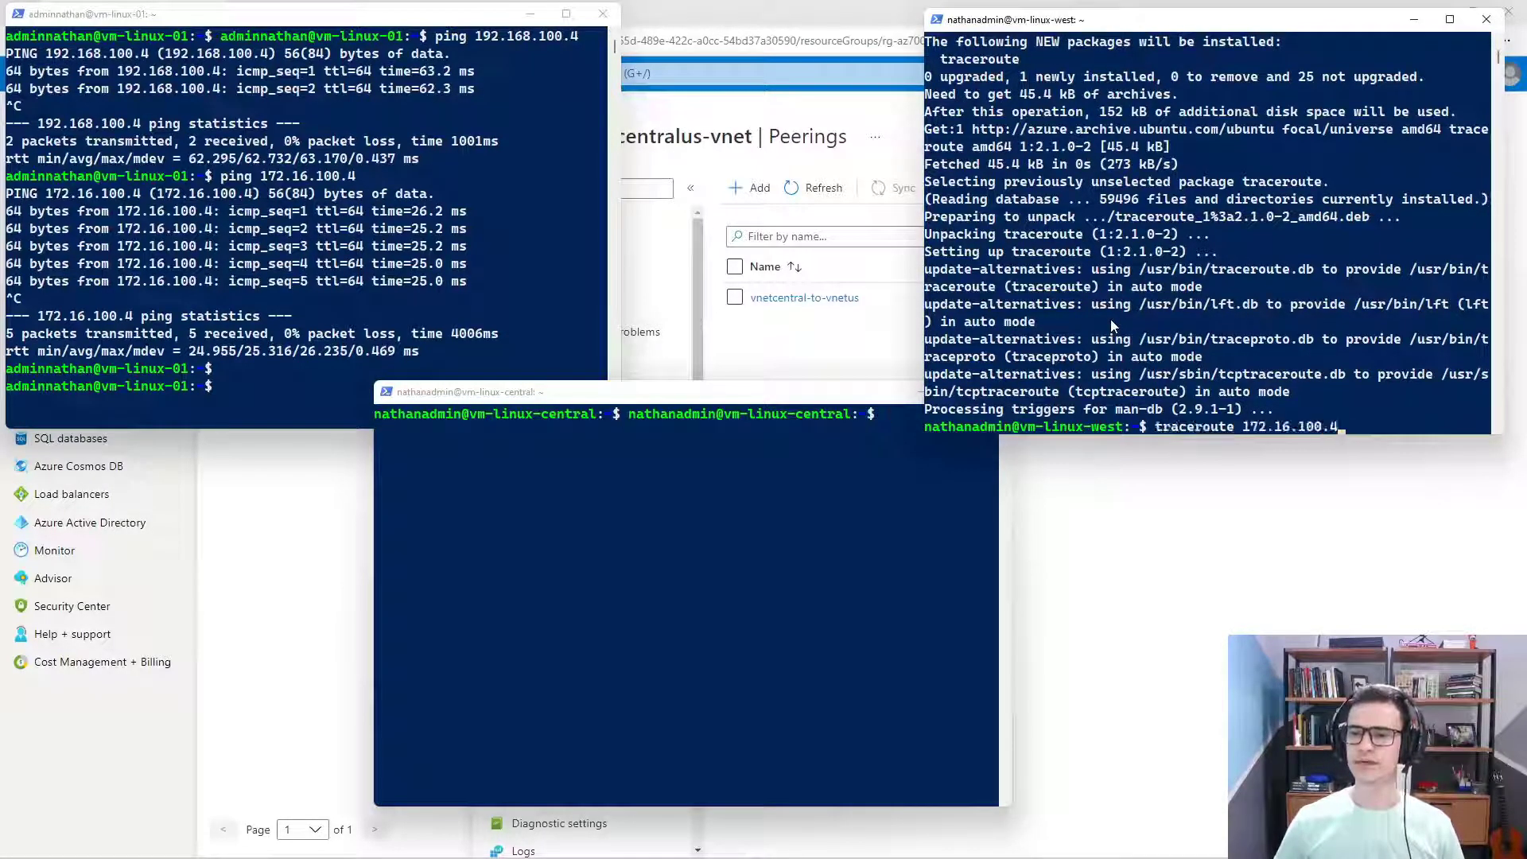
key(Return)
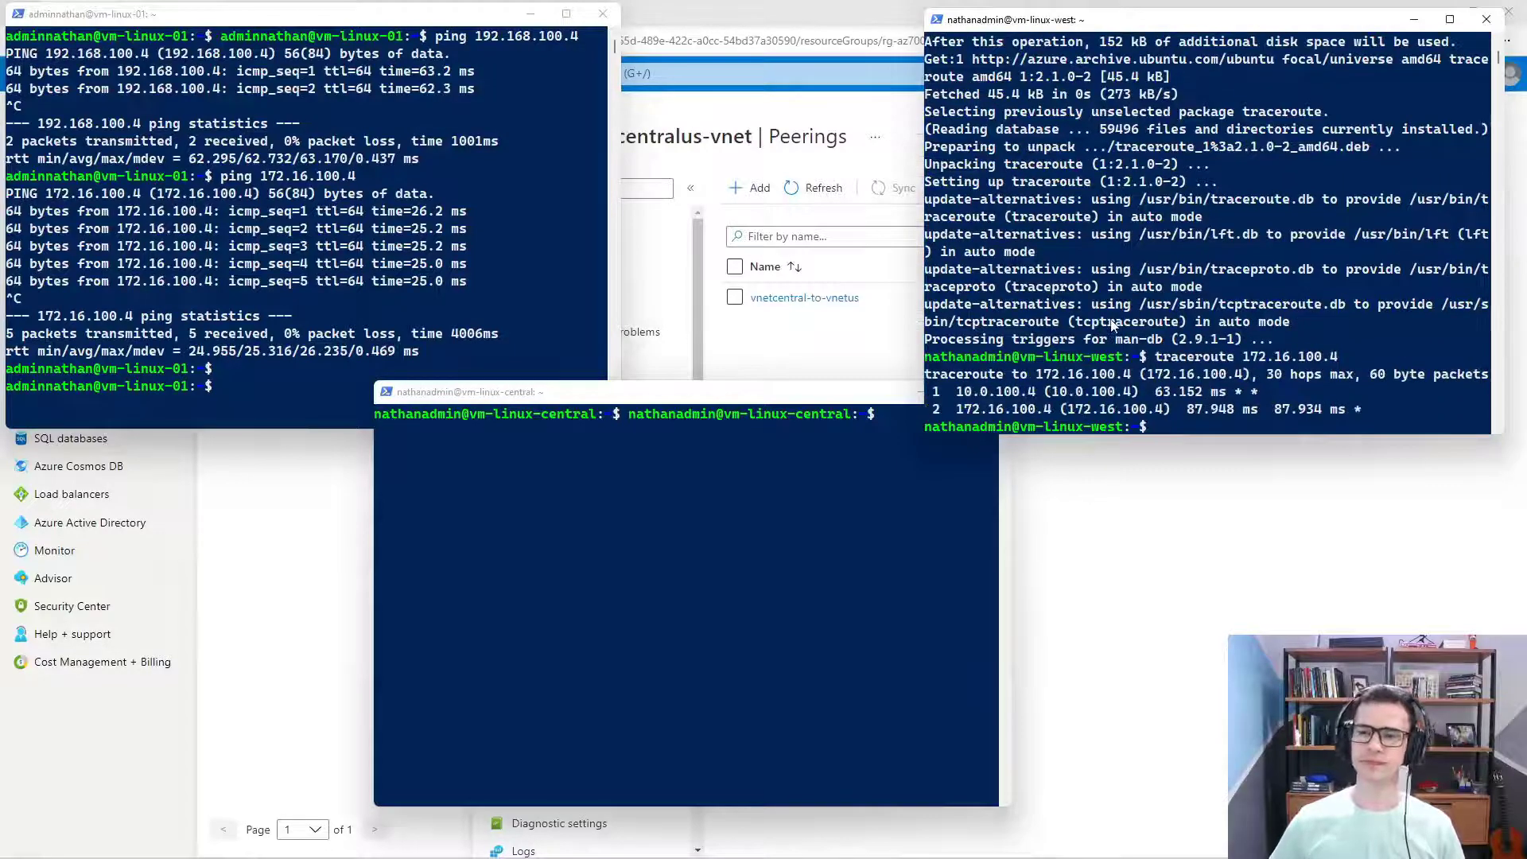
Move the vm-linux-west window closer to the middle of the desktop and examine the addresses of the first and second traceroute hops
drag(1261, 24, 797, 66)
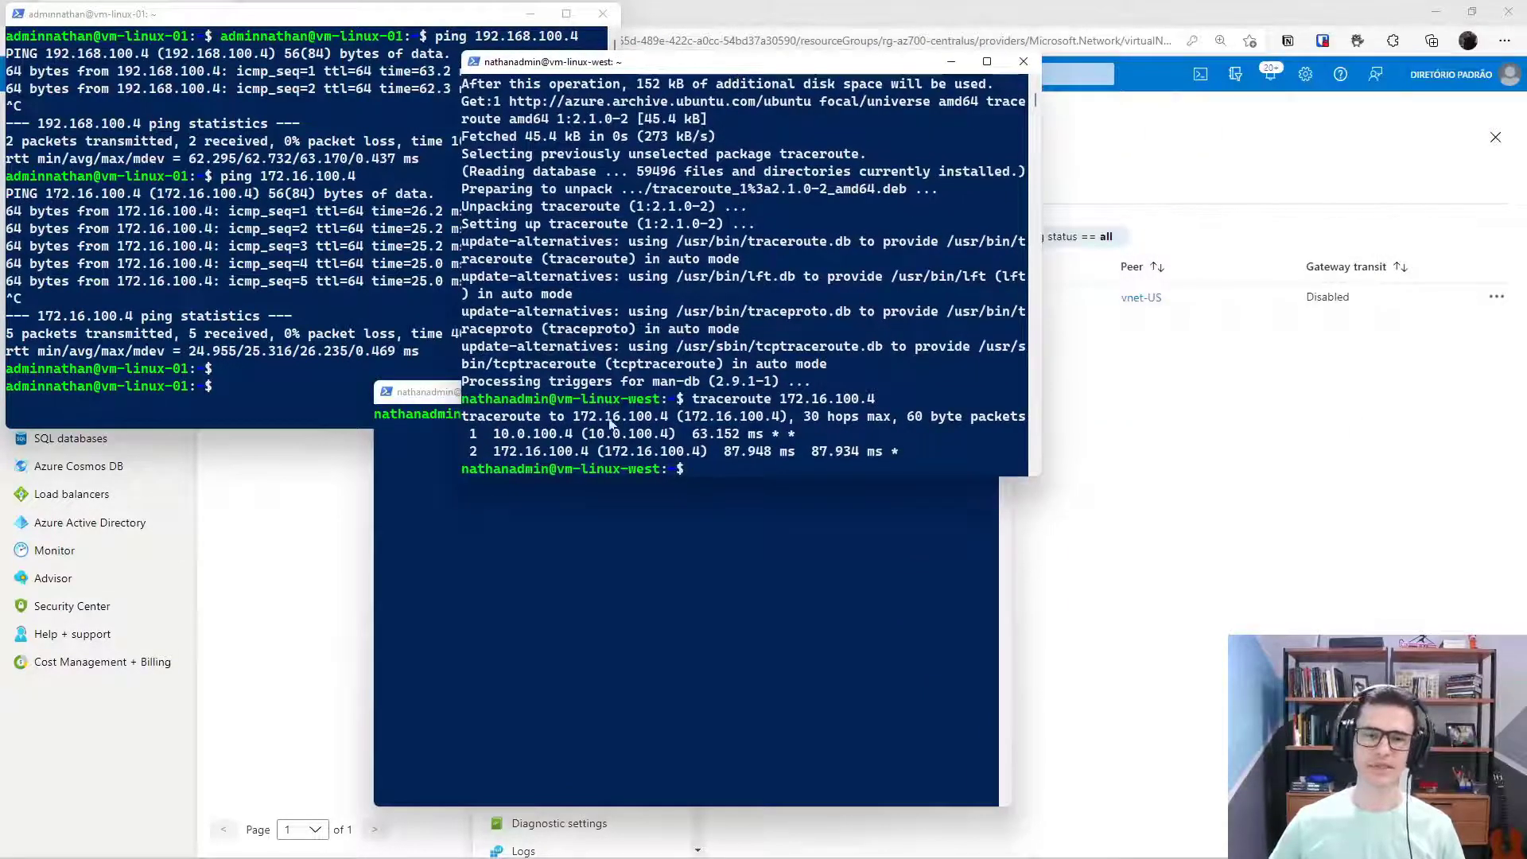
drag(601, 63, 742, 66)
drag(608, 436, 942, 436)
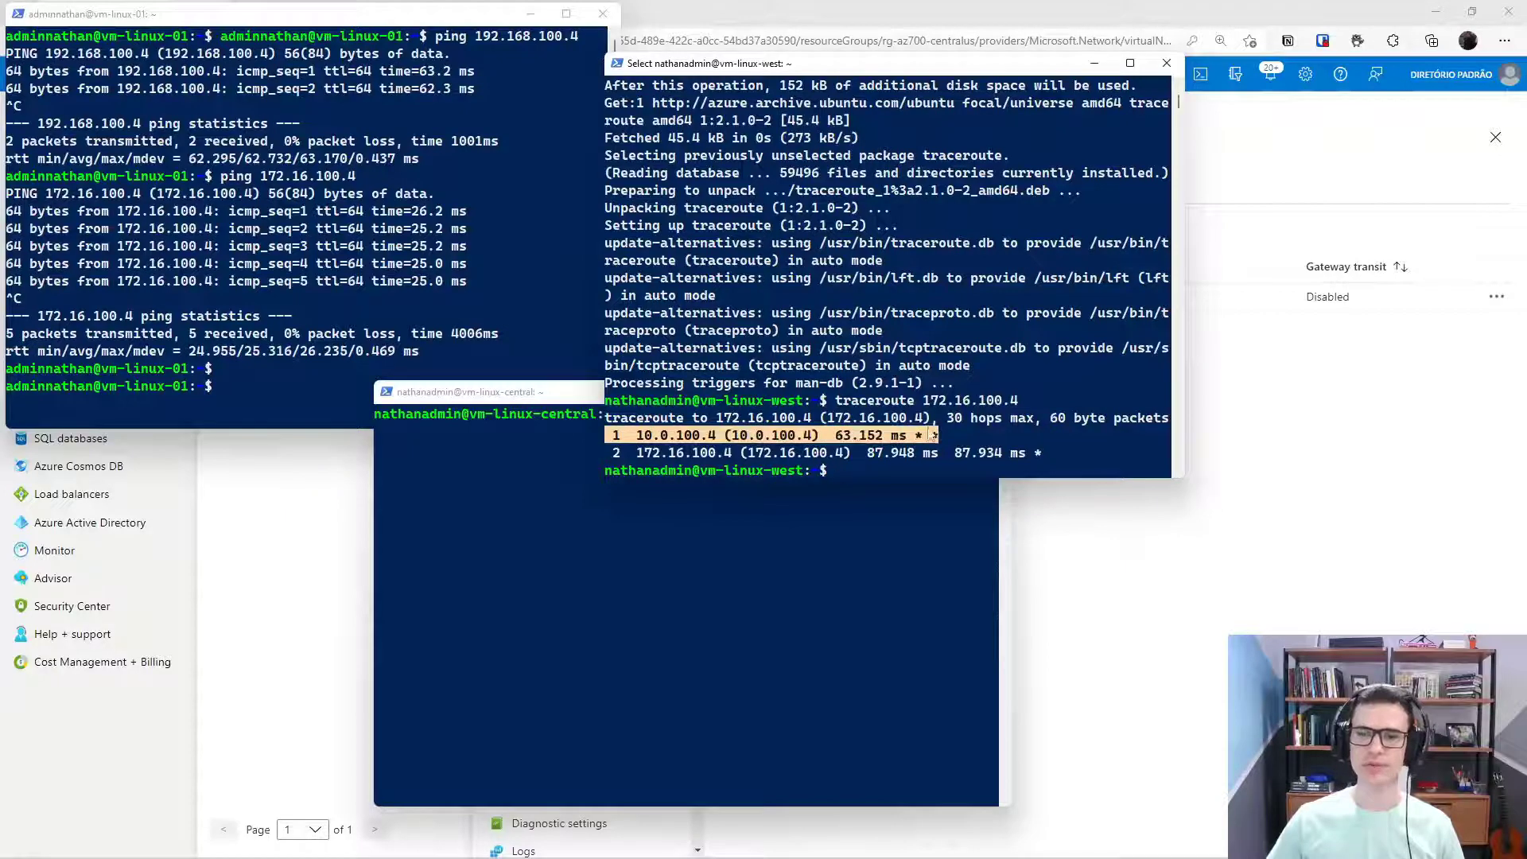
click(619, 454)
drag(622, 460, 1048, 455)
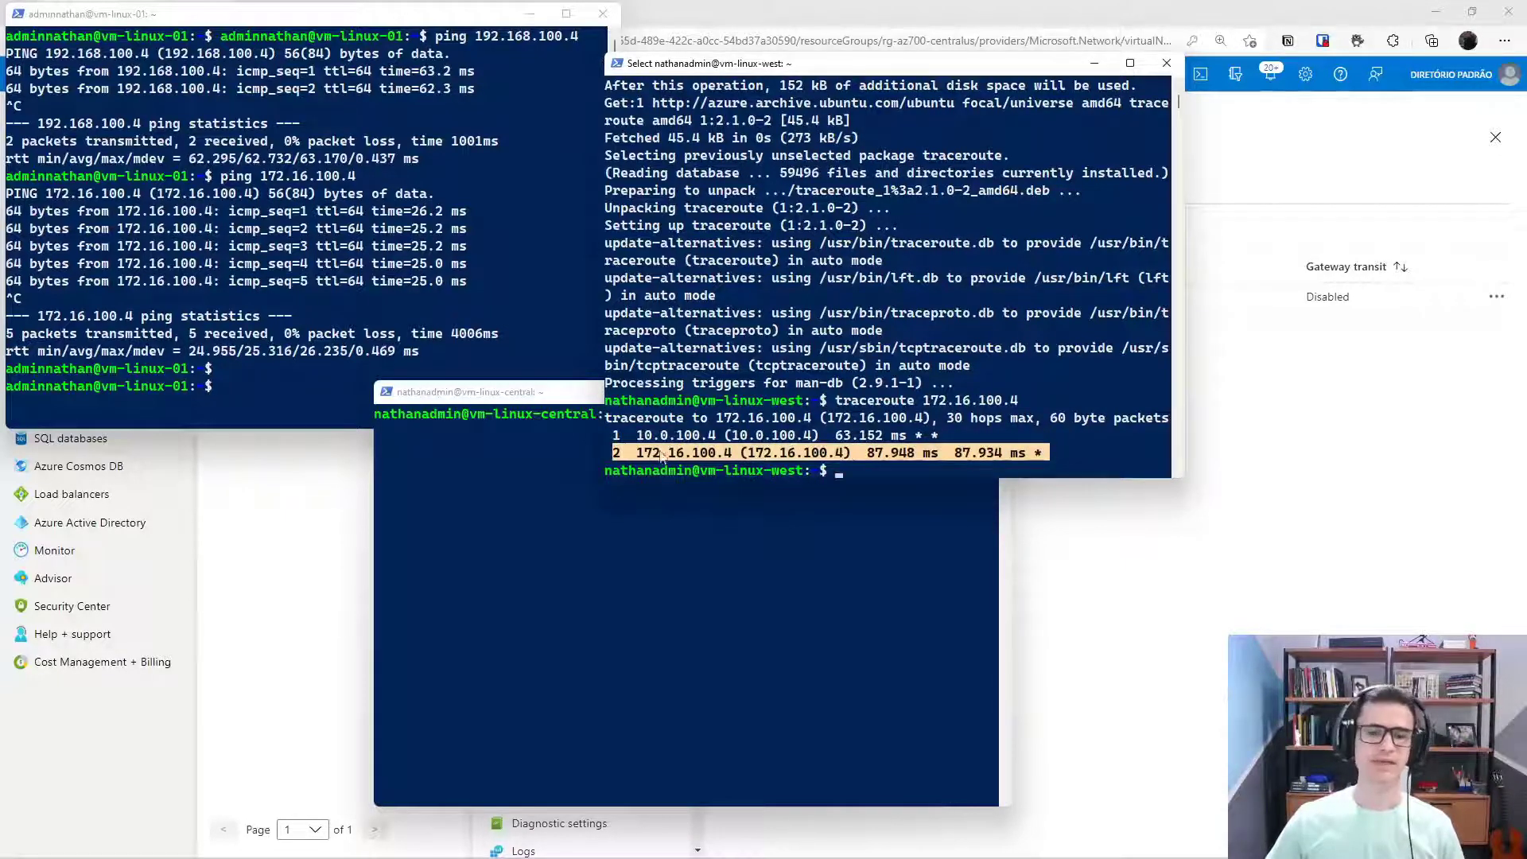
drag(637, 436, 722, 436)
Switch to the Azure portal, open the subnets of vnet-US and examine the GatewaySubnet address range
click(332, 483)
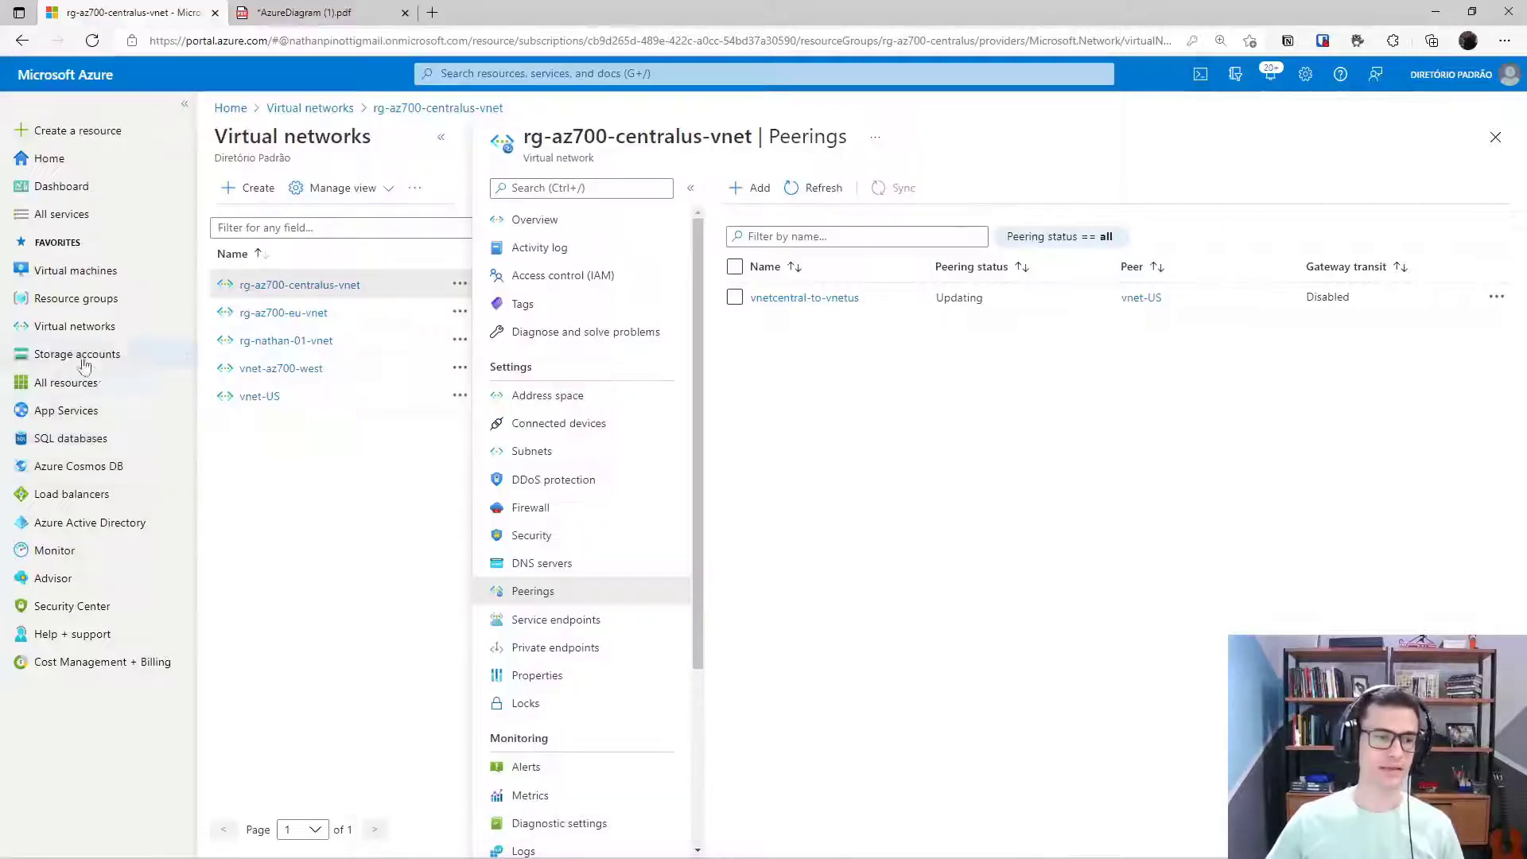
click(75, 326)
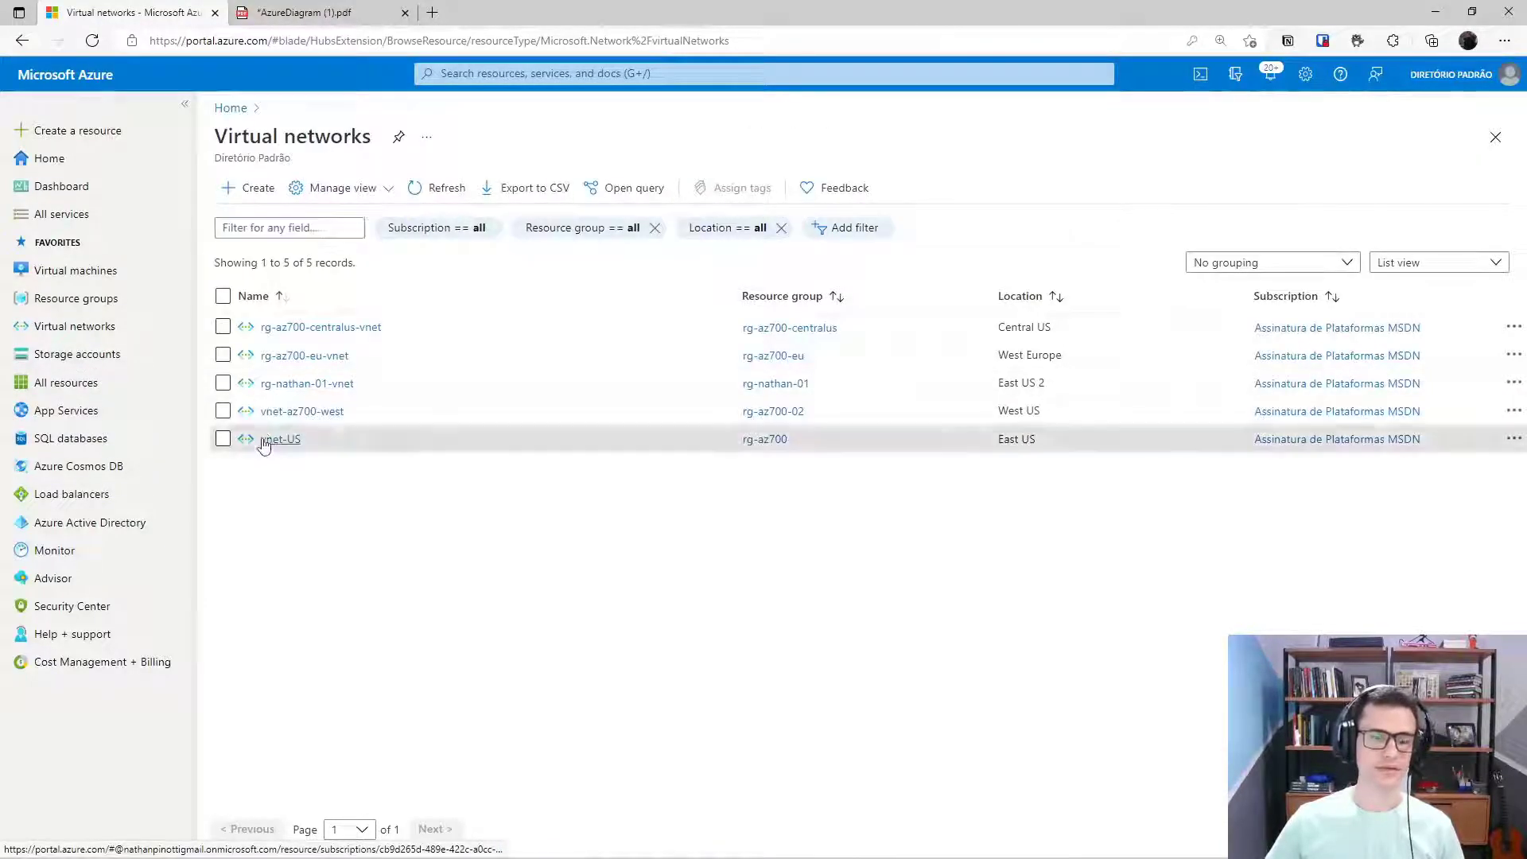
click(269, 441)
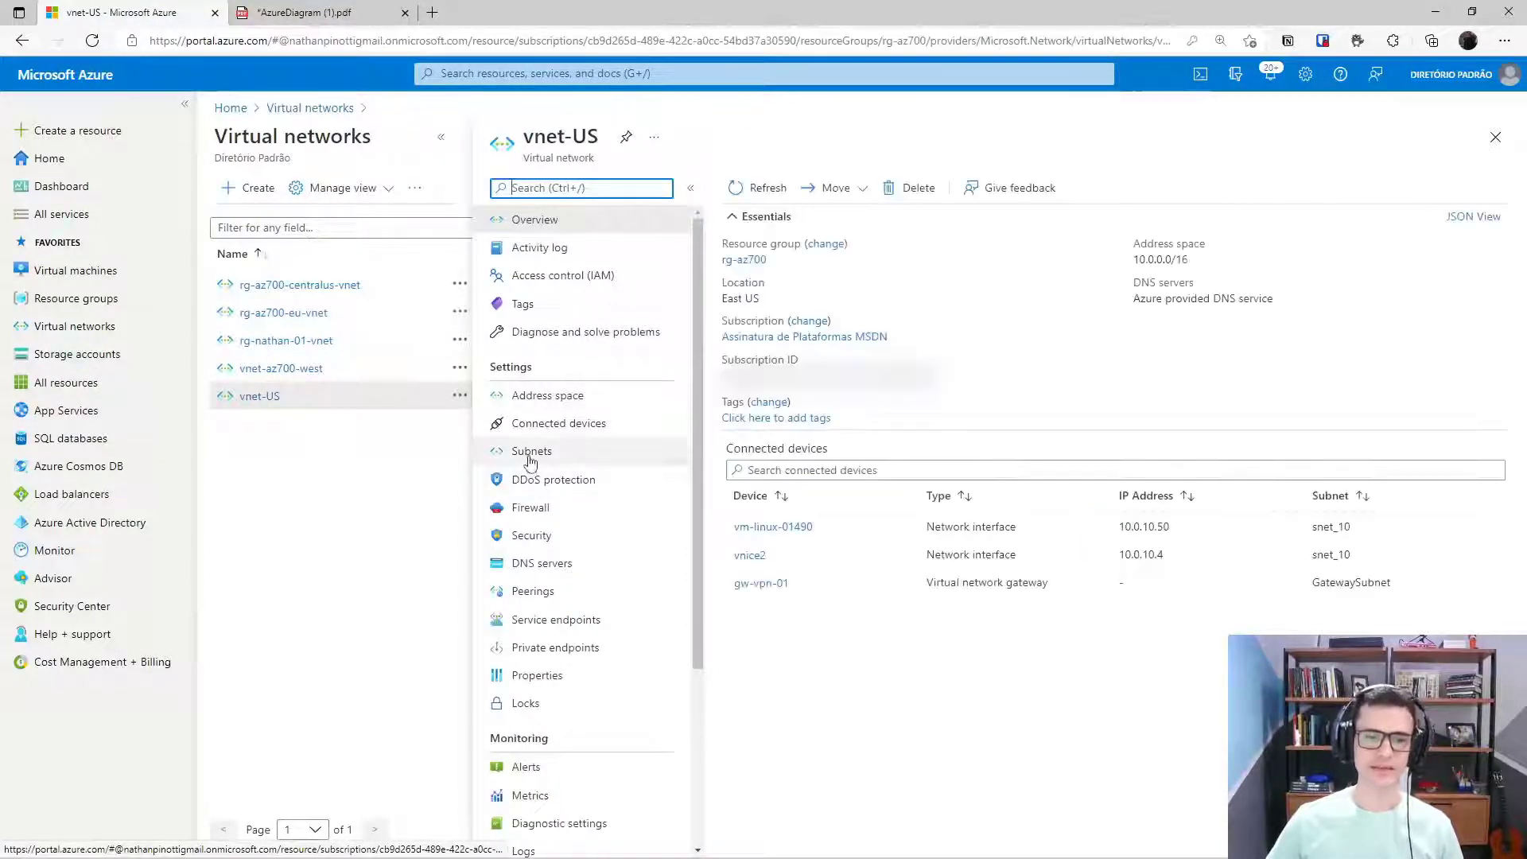
click(532, 450)
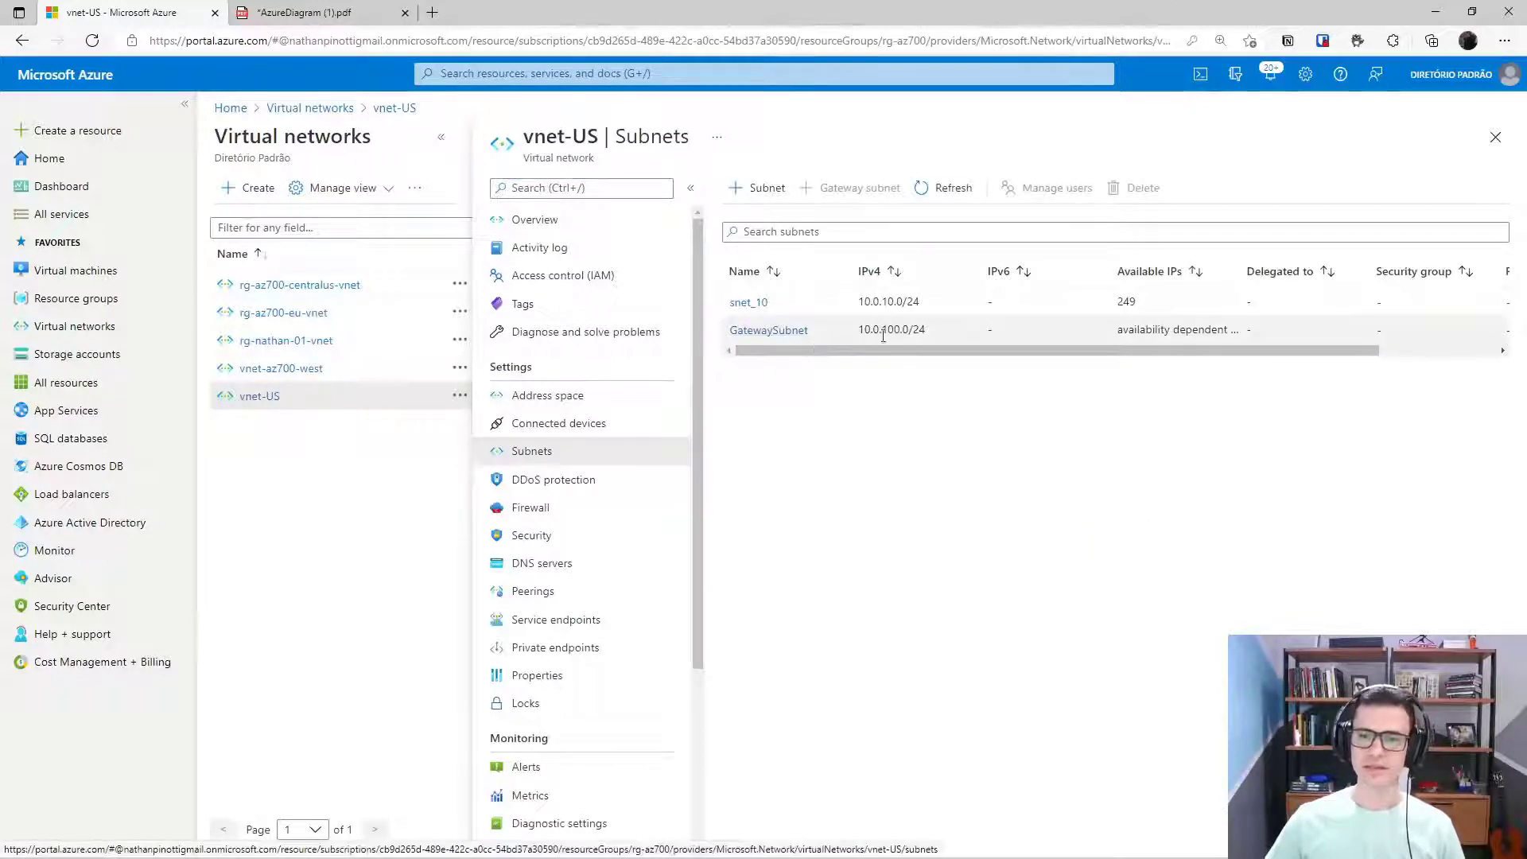
drag(934, 332, 857, 331)
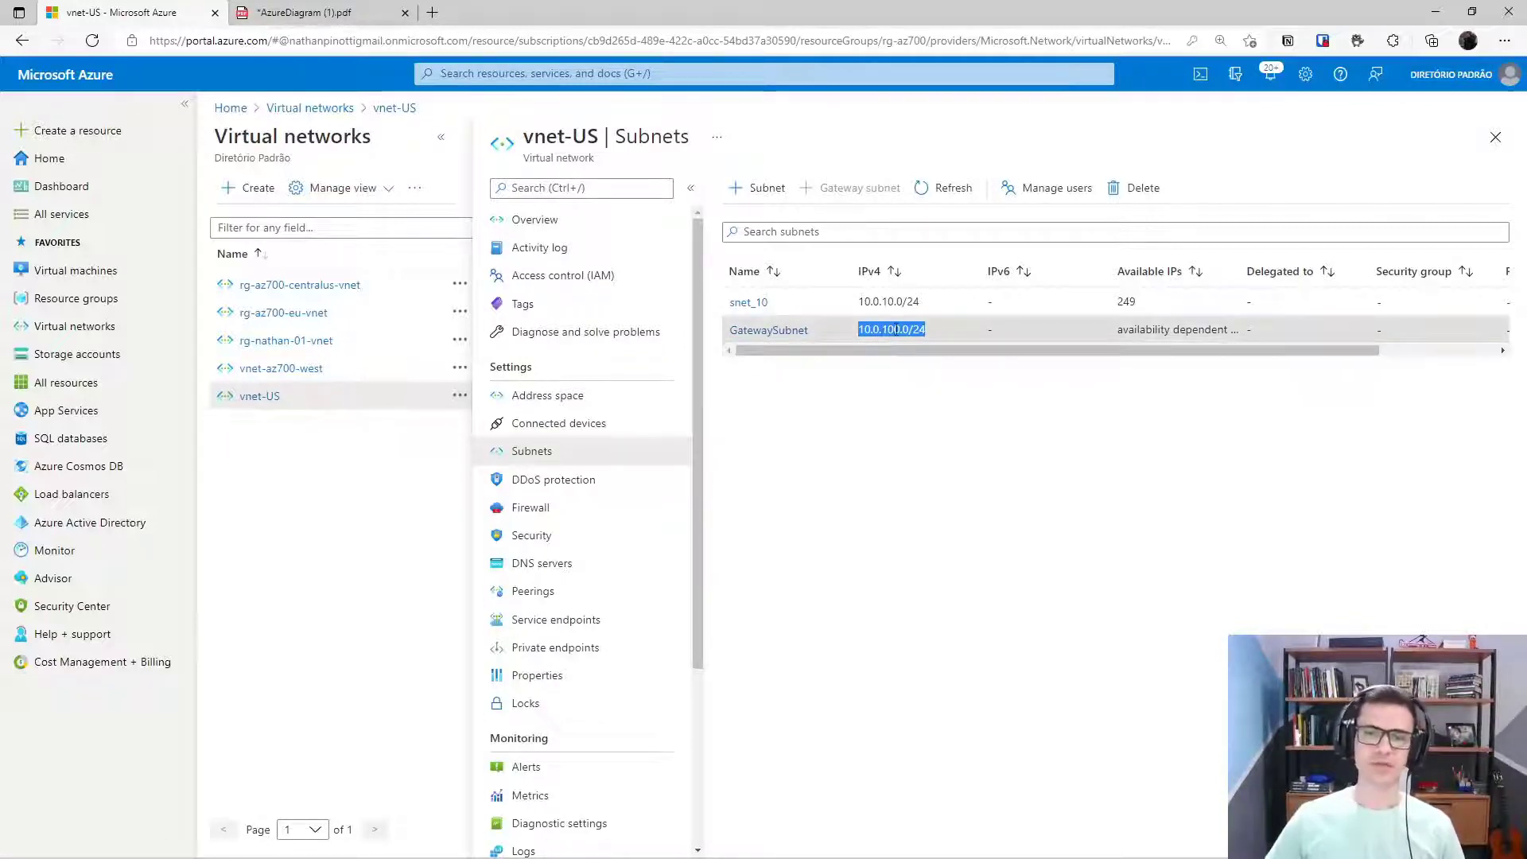
drag(902, 329, 909, 329)
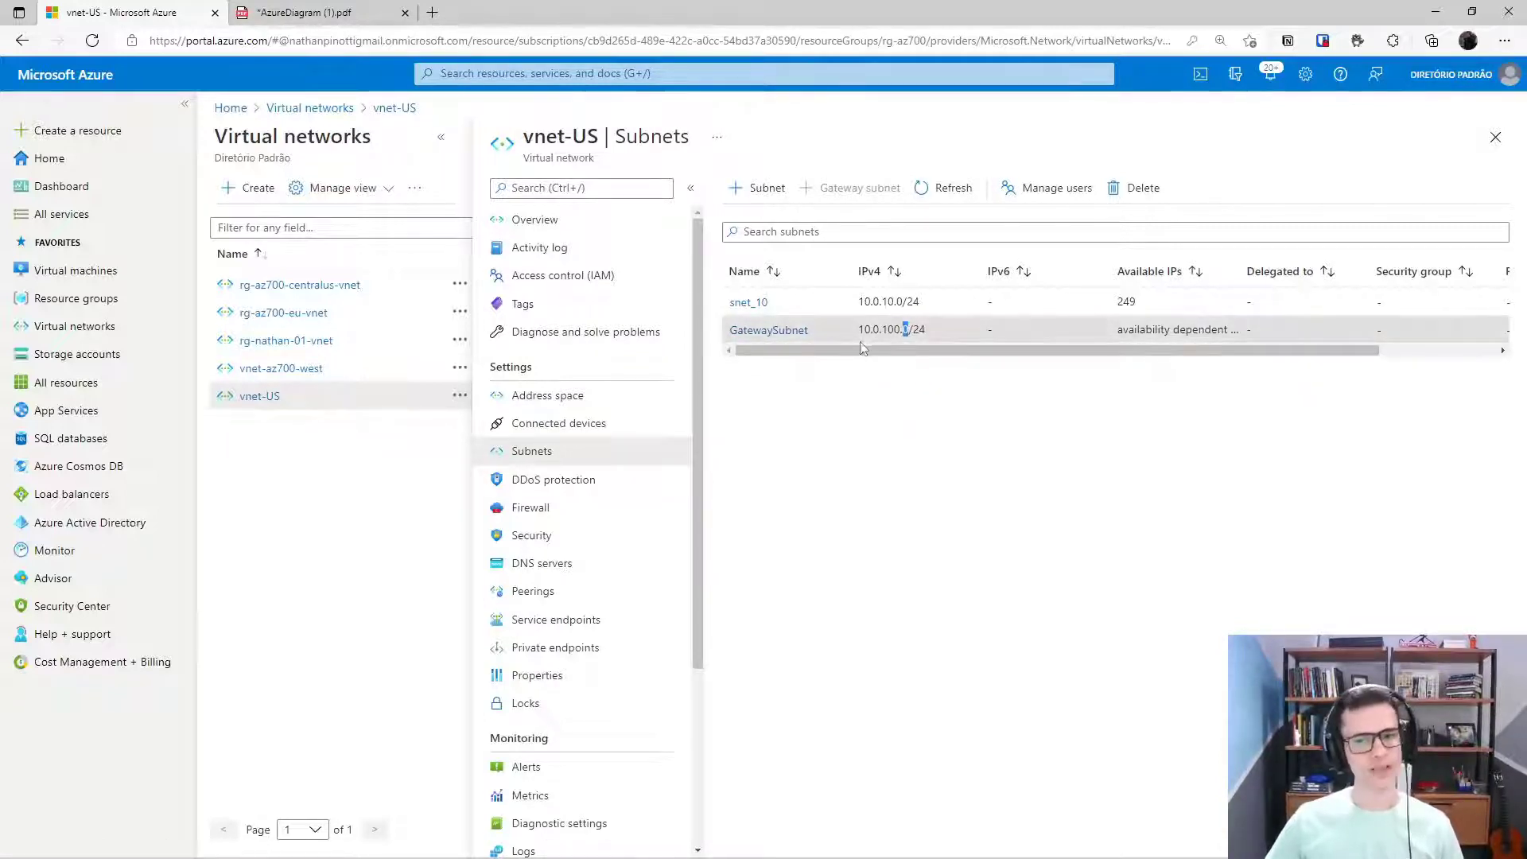